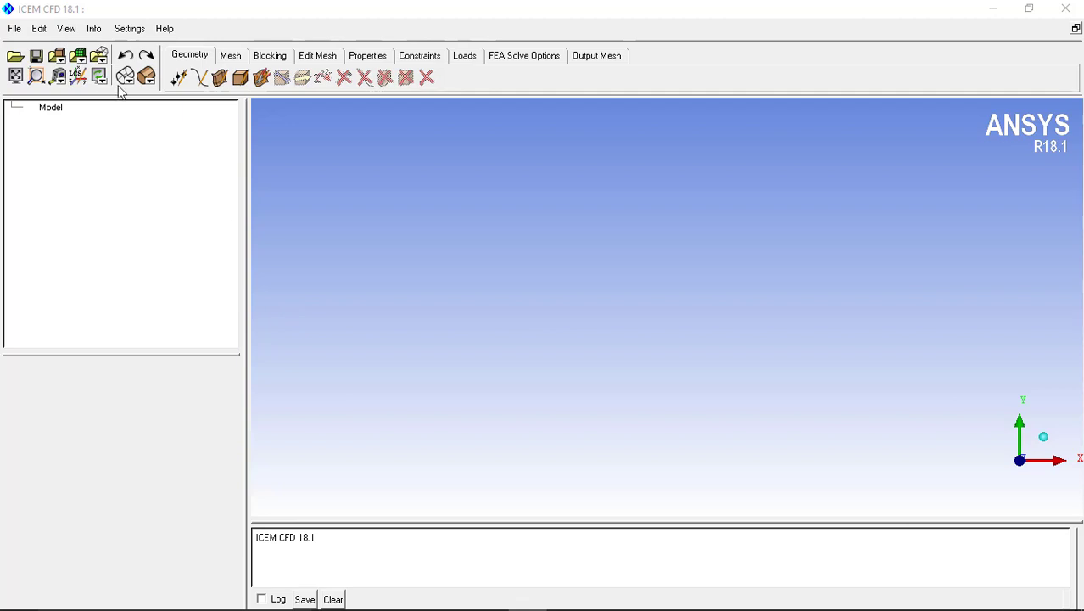
# Start the Create Point command, and switch to the screen recorder to add a system stamp annotation before minimising it
pyautogui.click(179, 78)
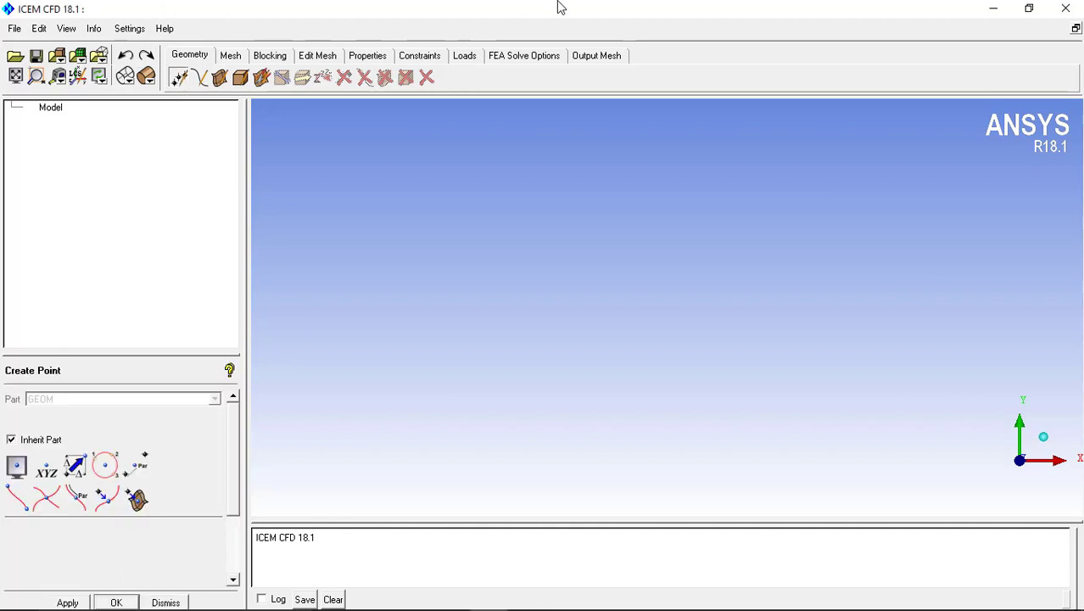
pyautogui.moveTo(560, 602)
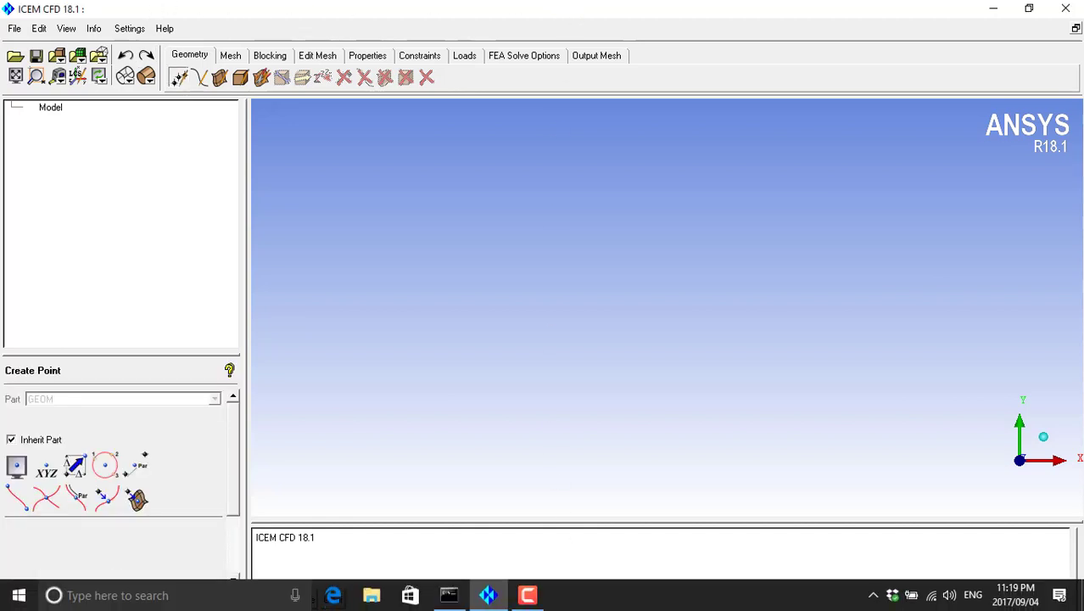
pyautogui.click(527, 596)
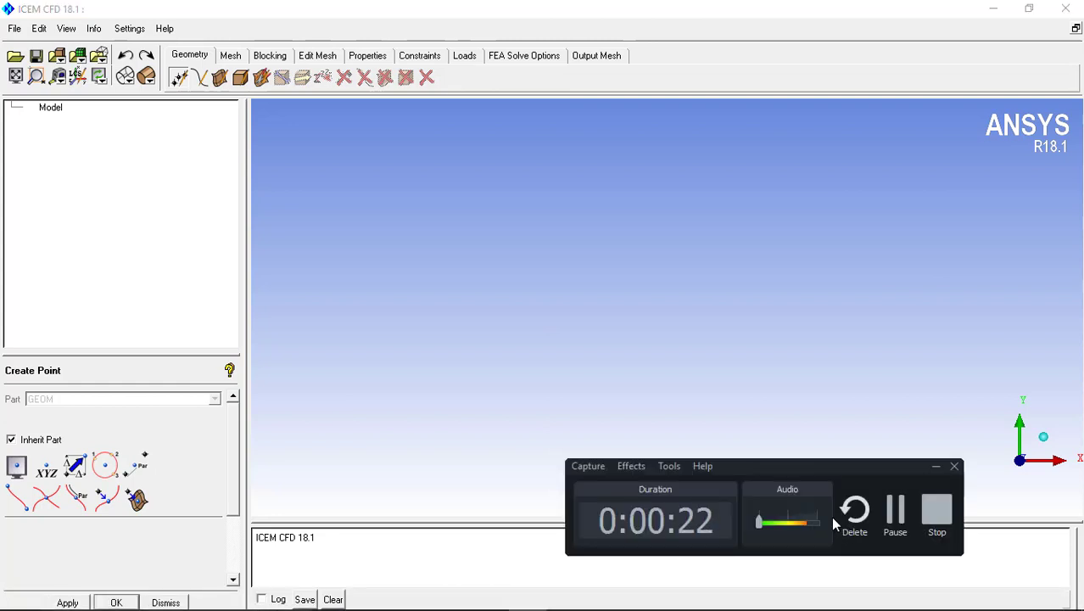
pyautogui.click(668, 468)
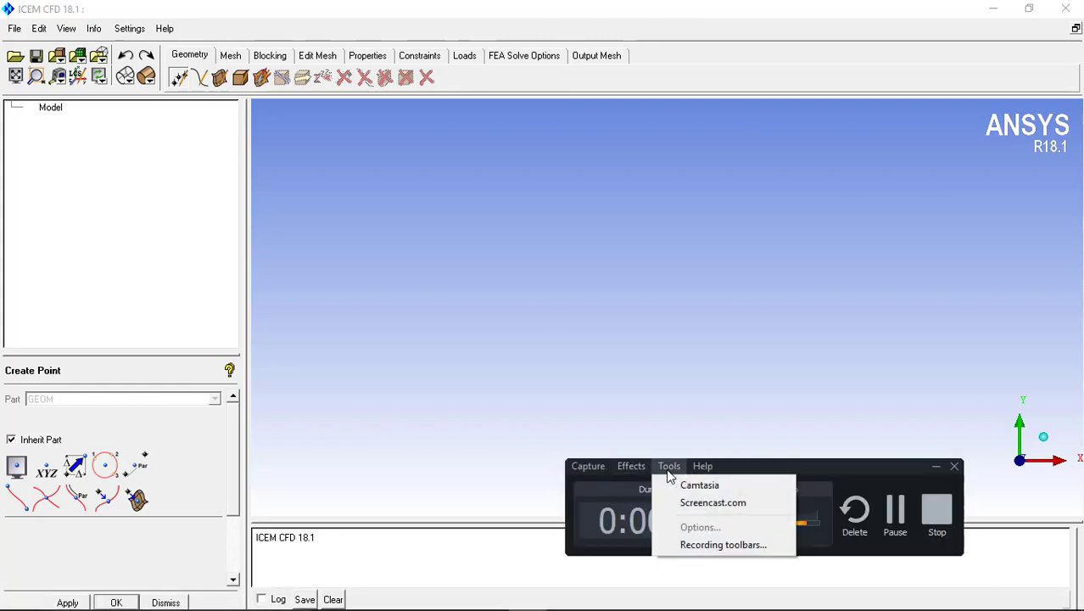
pyautogui.moveTo(634, 474)
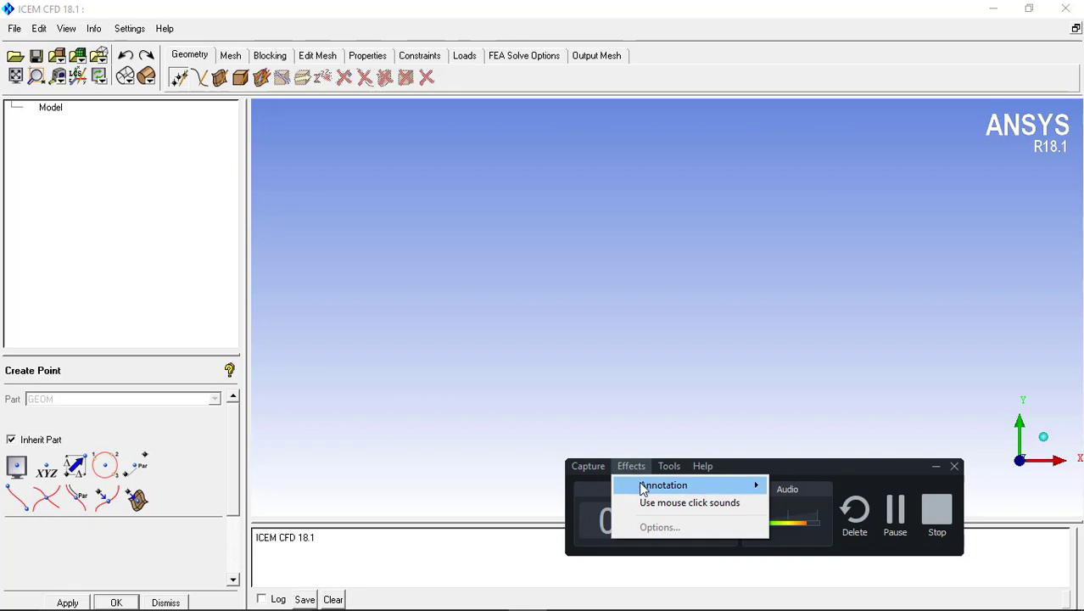
pyautogui.moveTo(755, 485)
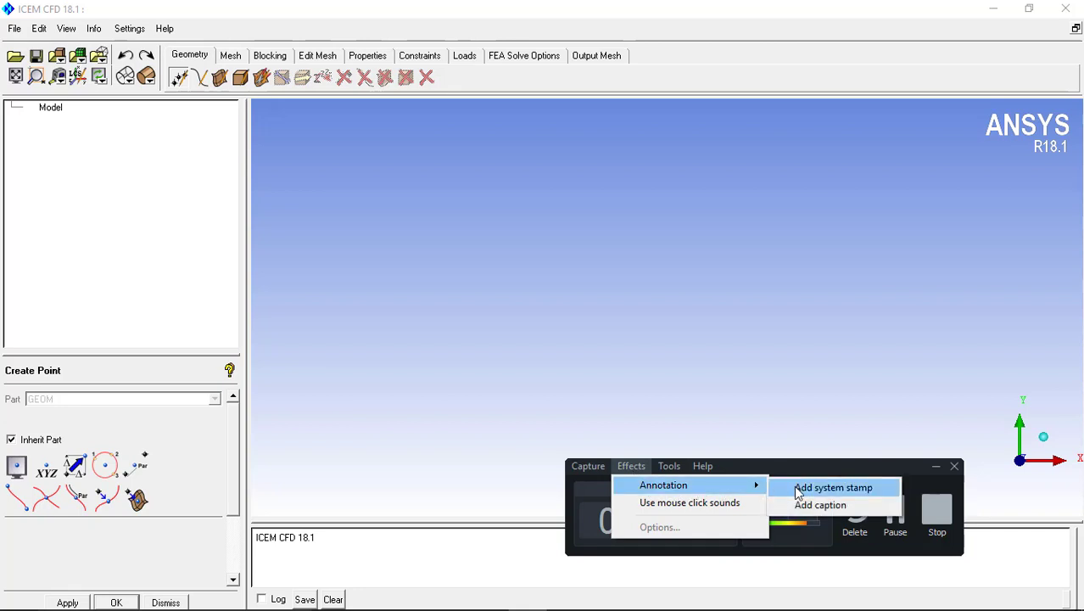
pyautogui.click(831, 488)
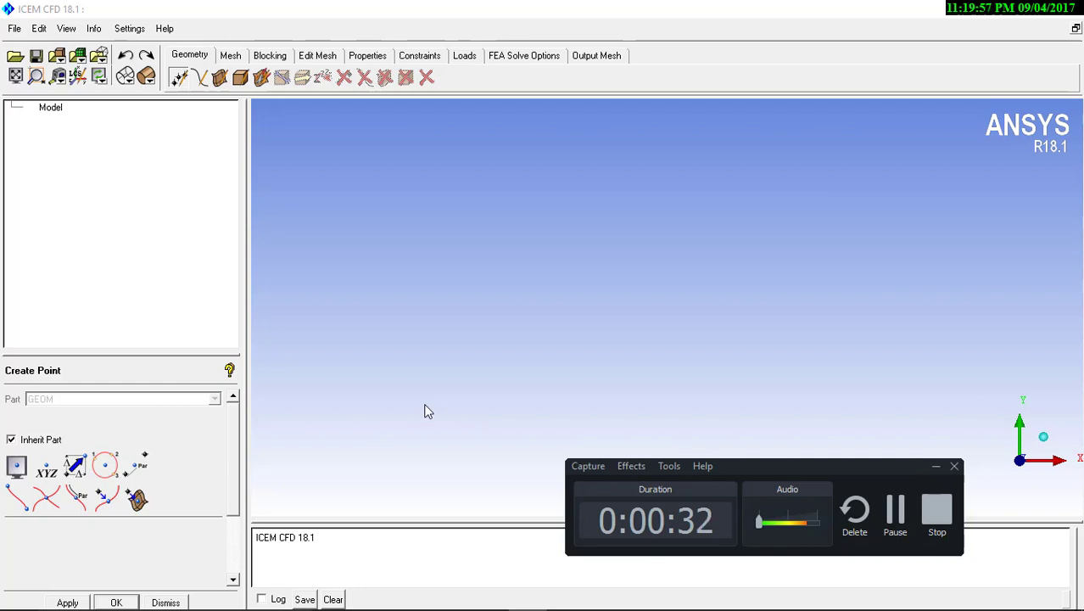
pyautogui.click(934, 468)
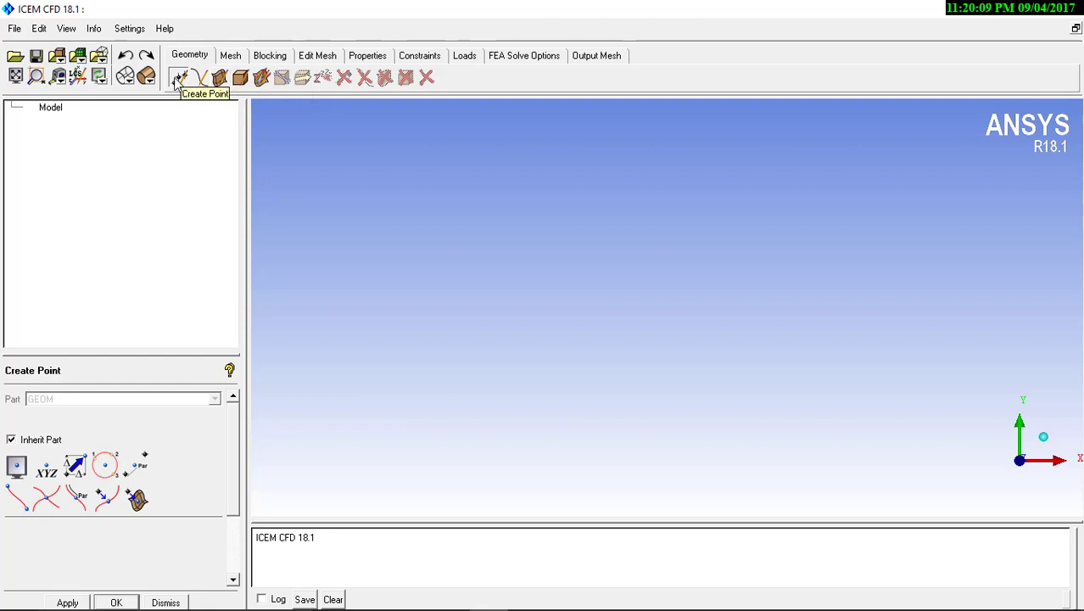
# Create a point from explicit coordinates at the origin, X 0, Y 0, Z 0
pyautogui.click(48, 469)
pyautogui.scroll(-2, 239, 456)
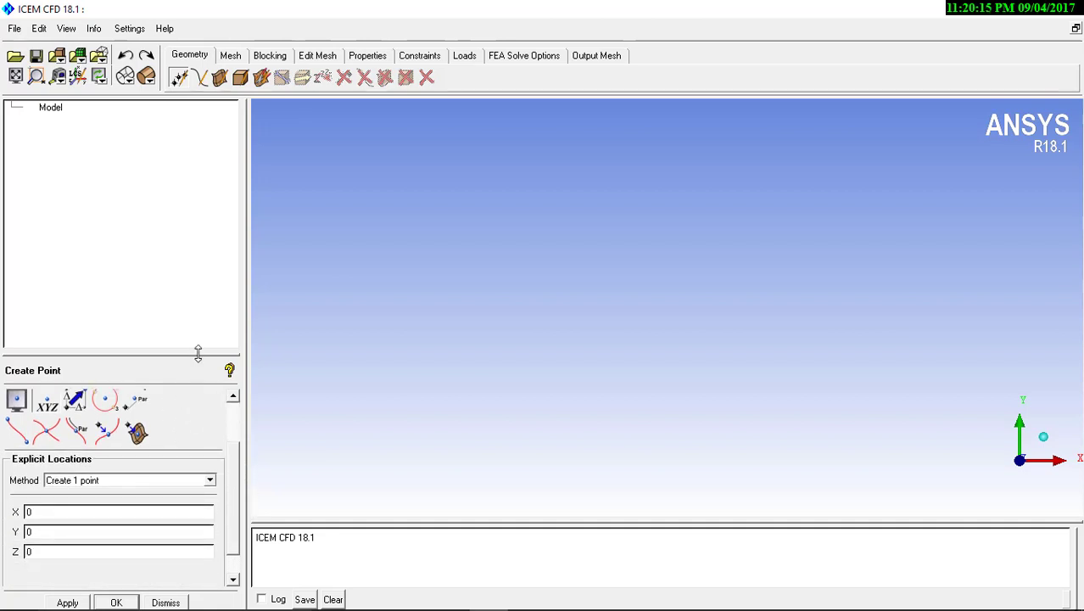
pyautogui.moveTo(199, 353); pyautogui.dragTo(201, 303)
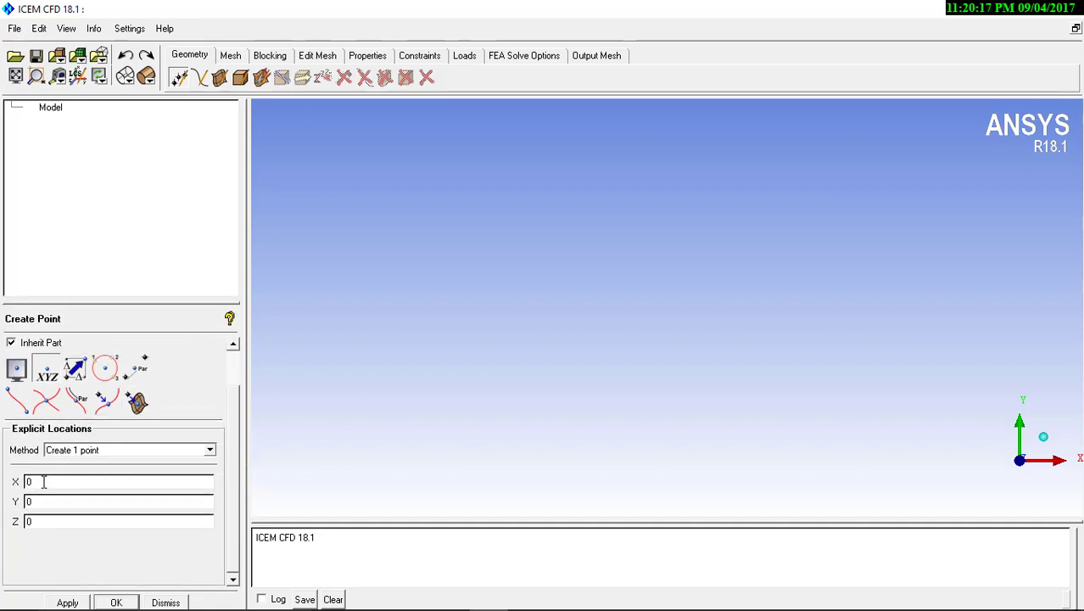
pyautogui.click(67, 602)
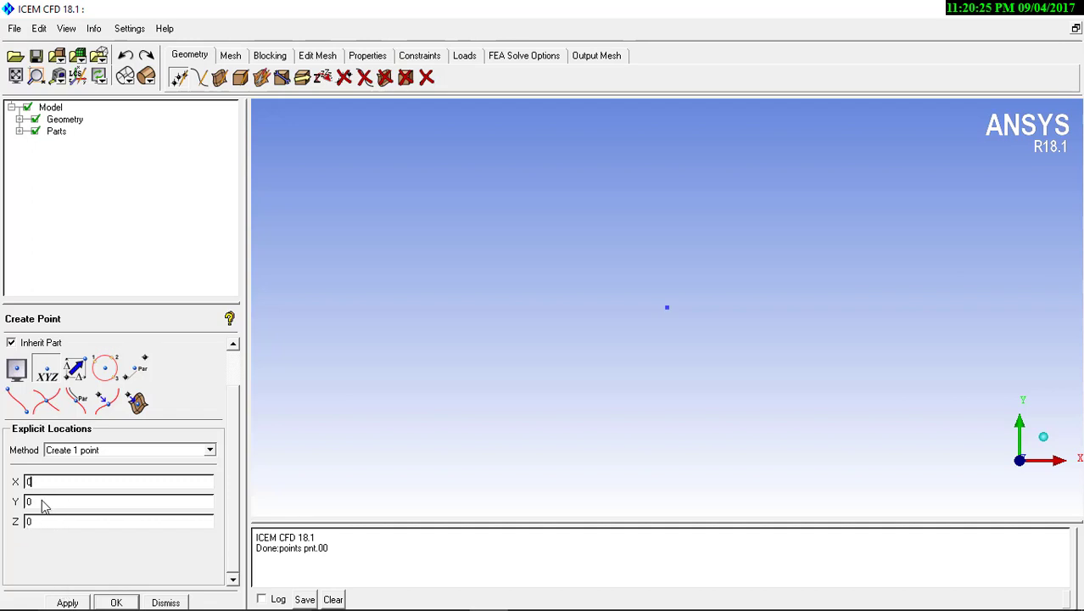
# Create a second point at X 0, Y 0, Z 5
pyautogui.press('Tab')
pyautogui.press('Tab')
pyautogui.write('5')
pyautogui.click(67, 602)
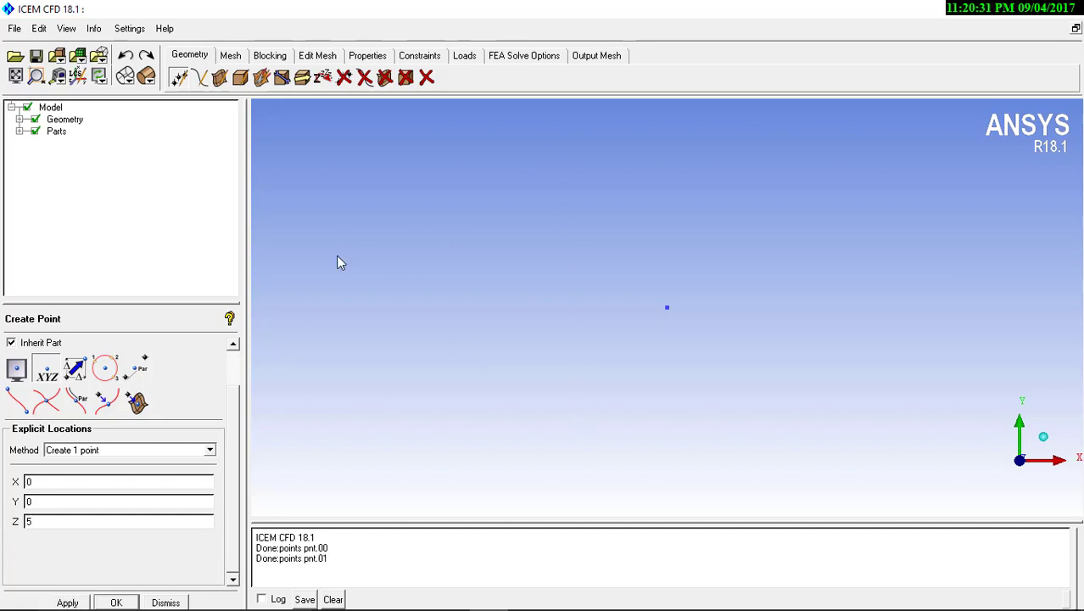
# Create a third point at X 0, Y 0, Z 10
pyautogui.click(66, 28)
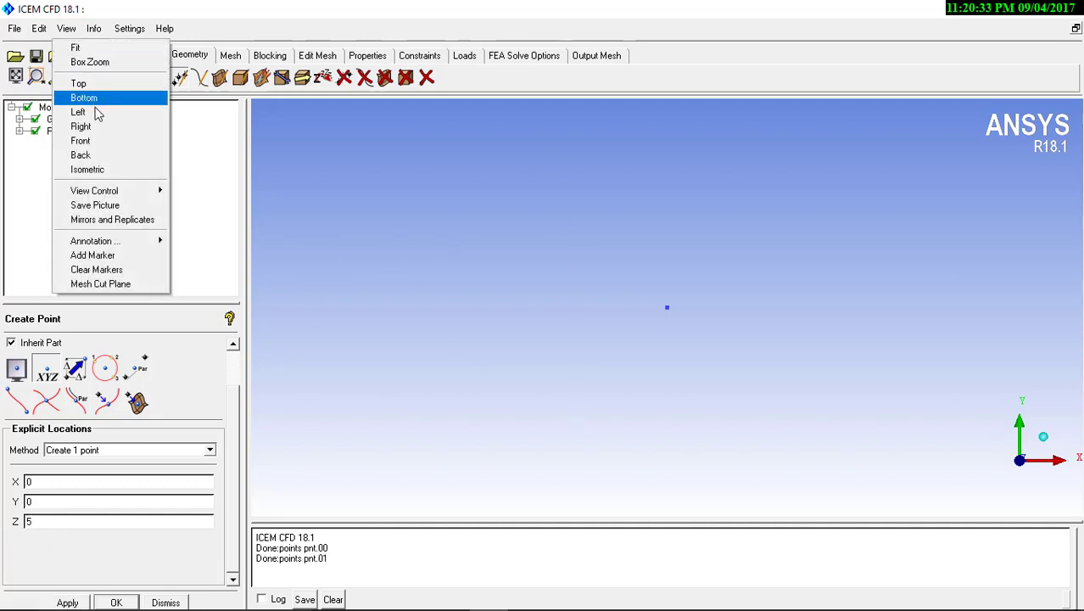
pyautogui.click(93, 140)
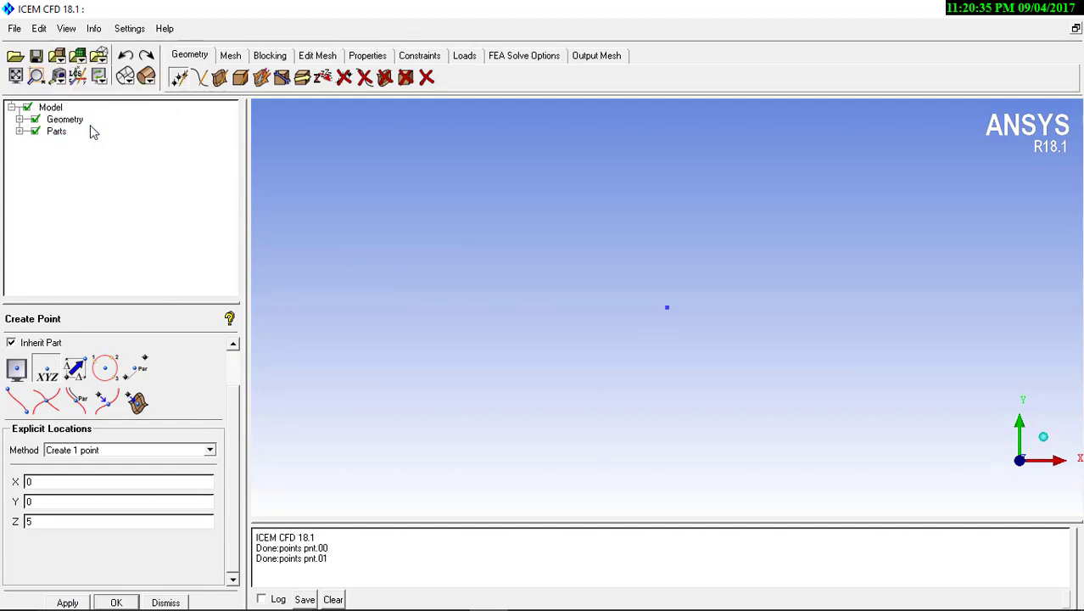
pyautogui.click(66, 28)
pyautogui.click(84, 113)
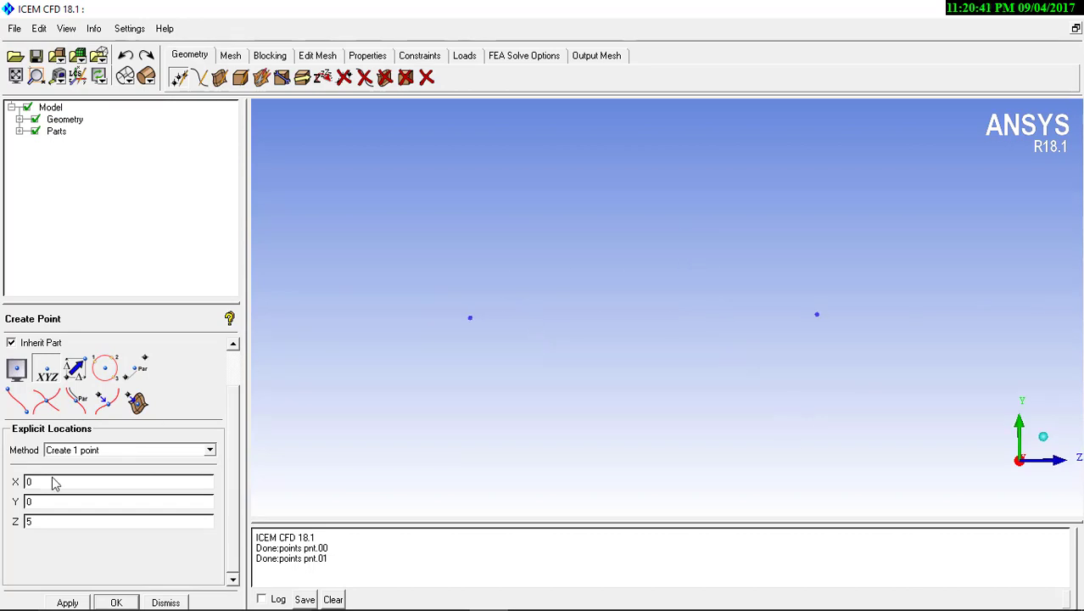
pyautogui.moveTo(43, 523); pyautogui.dragTo(2, 525)
pyautogui.write('10')
pyautogui.click(67, 602)
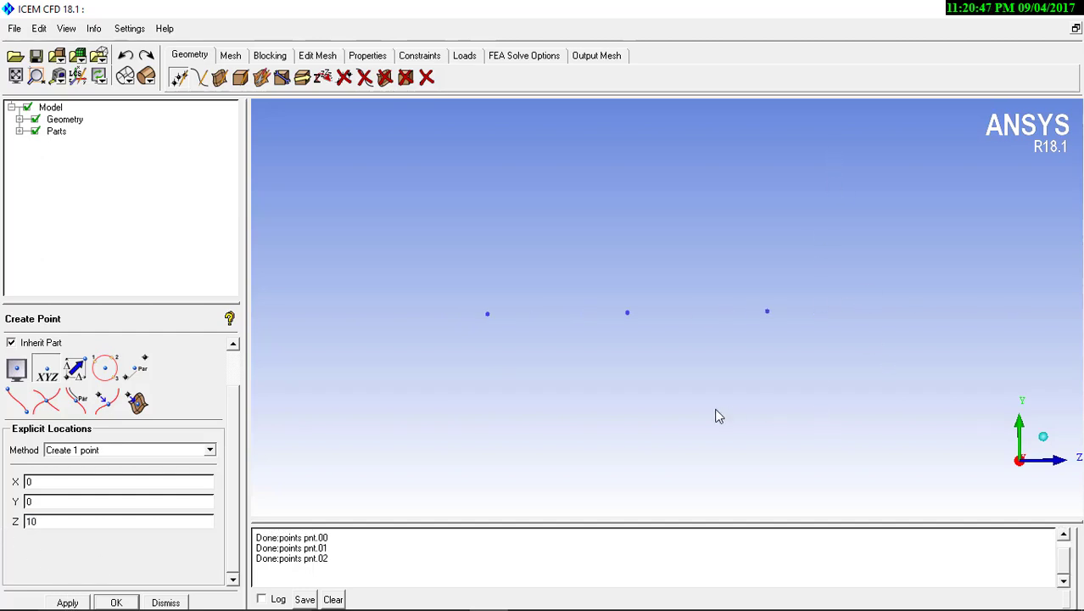
# Start a standard-shape cylinder surface with Radius1 and Radius2 both set to 0.1
pyautogui.scroll(4, 701, 292)
pyautogui.click(219, 78)
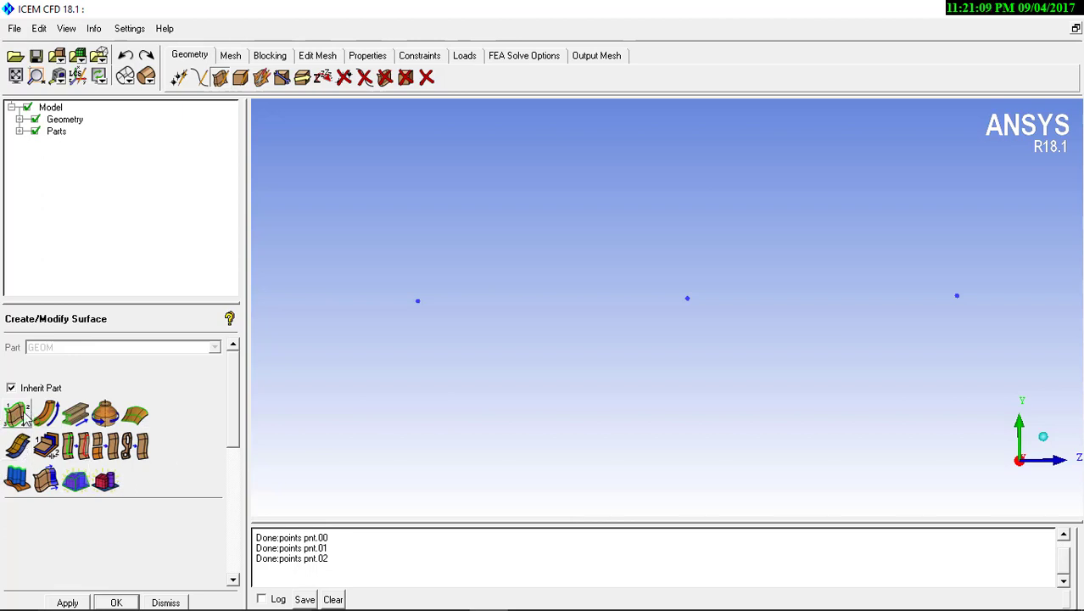
pyautogui.click(104, 481)
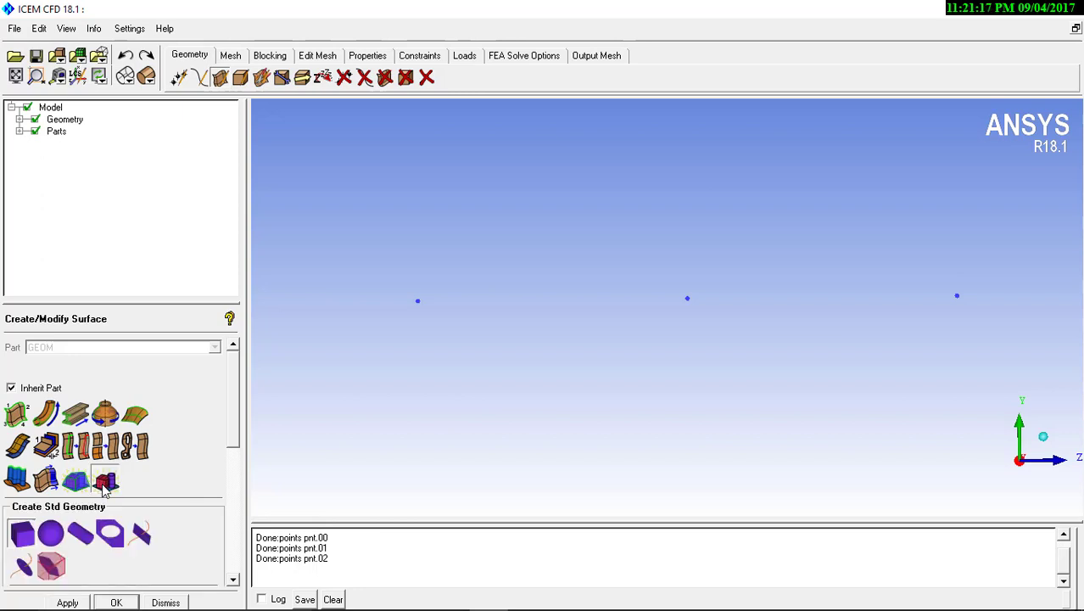
pyautogui.moveTo(234, 424); pyautogui.dragTo(233, 458)
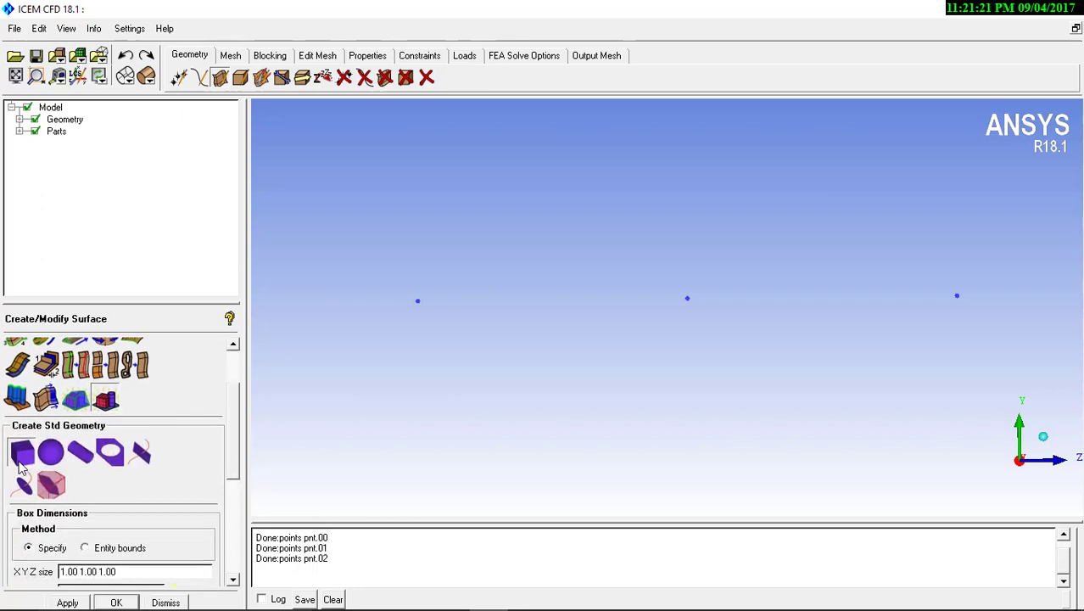
pyautogui.click(83, 454)
pyautogui.moveTo(228, 411); pyautogui.dragTo(235, 439)
pyautogui.doubleClick(81, 446)
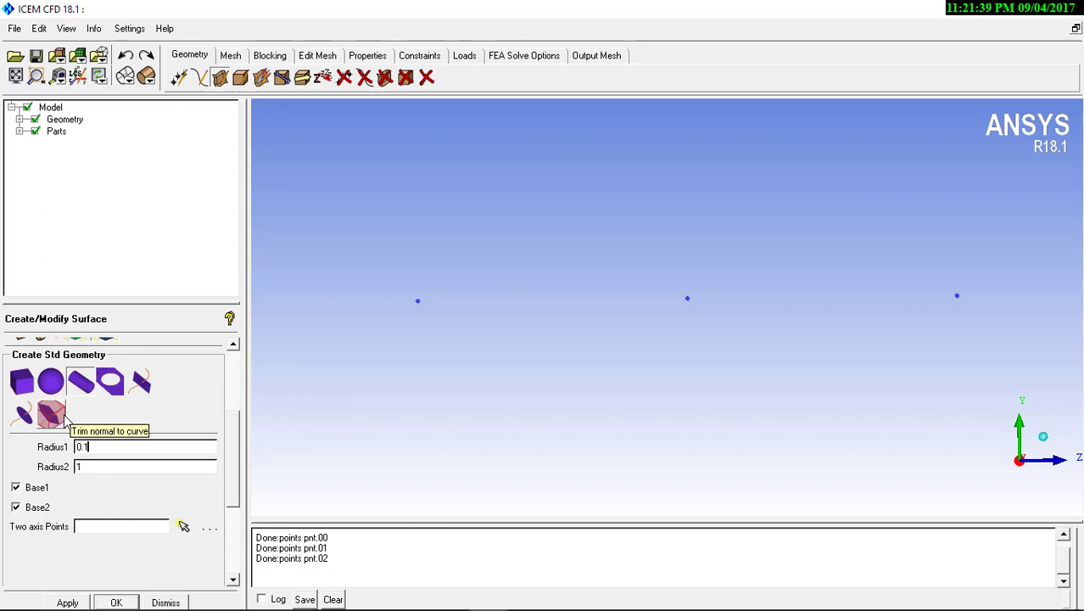
pyautogui.doubleClick(98, 468)
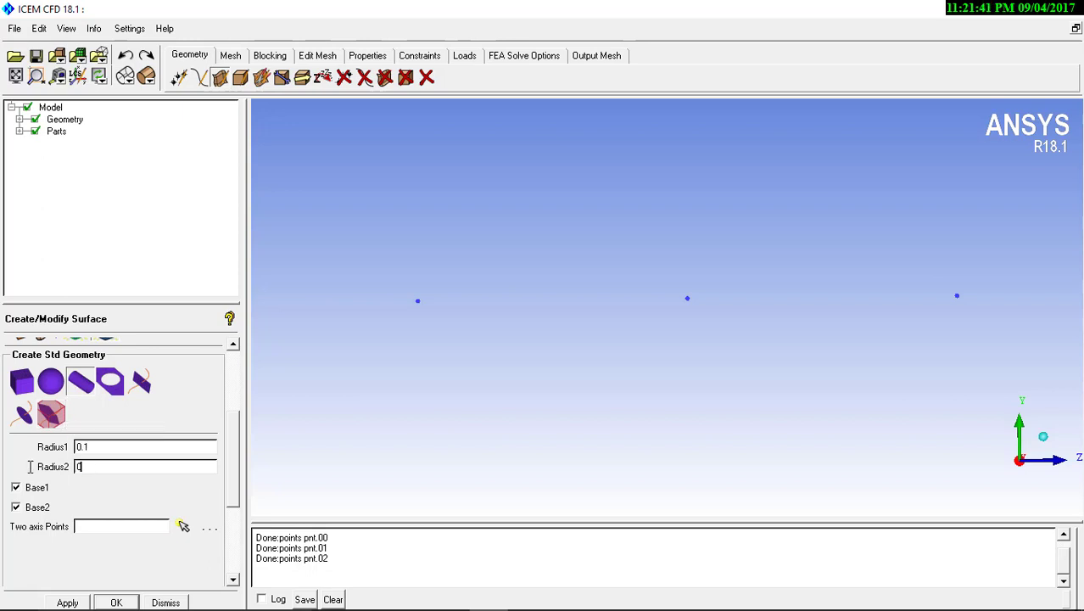
pyautogui.moveTo(90, 467); pyautogui.dragTo(65, 466)
# Create the 0.1-radius cylinder using the origin point and the middle point as its axis
pyautogui.click(184, 526)
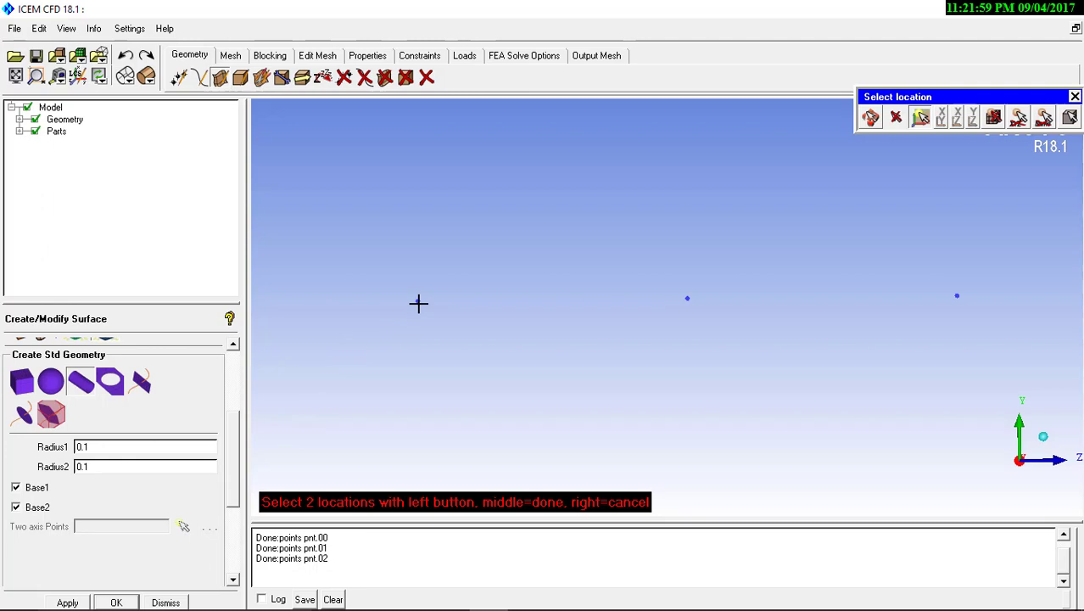
pyautogui.click(418, 303)
pyautogui.click(685, 296)
pyautogui.middleClick(502, 367)
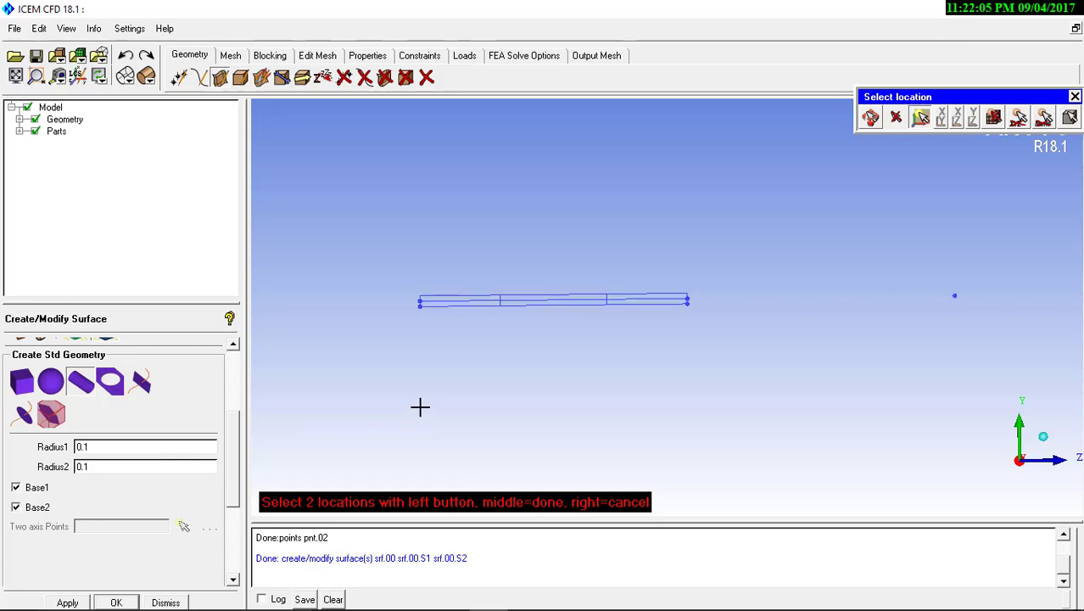
pyautogui.scroll(2, 420, 406)
pyautogui.rightClick(424, 414)
# Set Radius1 and Radius2 to 0.2 for a second cylinder
pyautogui.moveTo(520, 360)
pyautogui.mouseDown()
pyautogui.moveTo(295, 411)
pyautogui.moveTo(517, 293)
pyautogui.moveTo(536, 237)
pyautogui.moveTo(368, 266)
pyautogui.moveTo(499, 419)
pyautogui.moveTo(515, 356)
pyautogui.moveTo(582, 370)
pyautogui.moveTo(500, 363)
pyautogui.mouseUp()
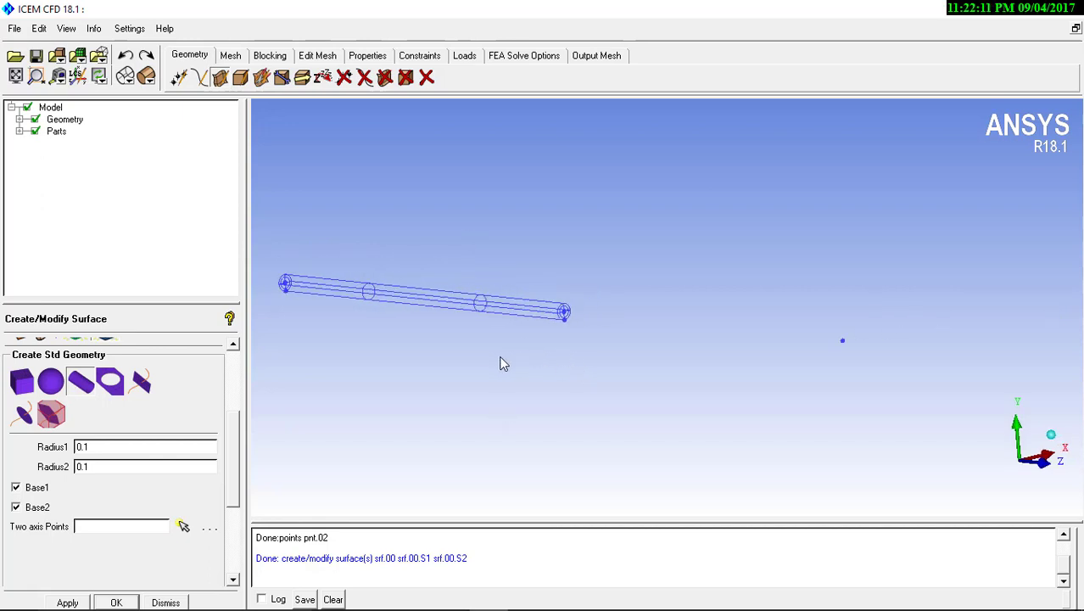
pyautogui.moveTo(497, 357); pyautogui.dragTo(512, 331, button='middle')
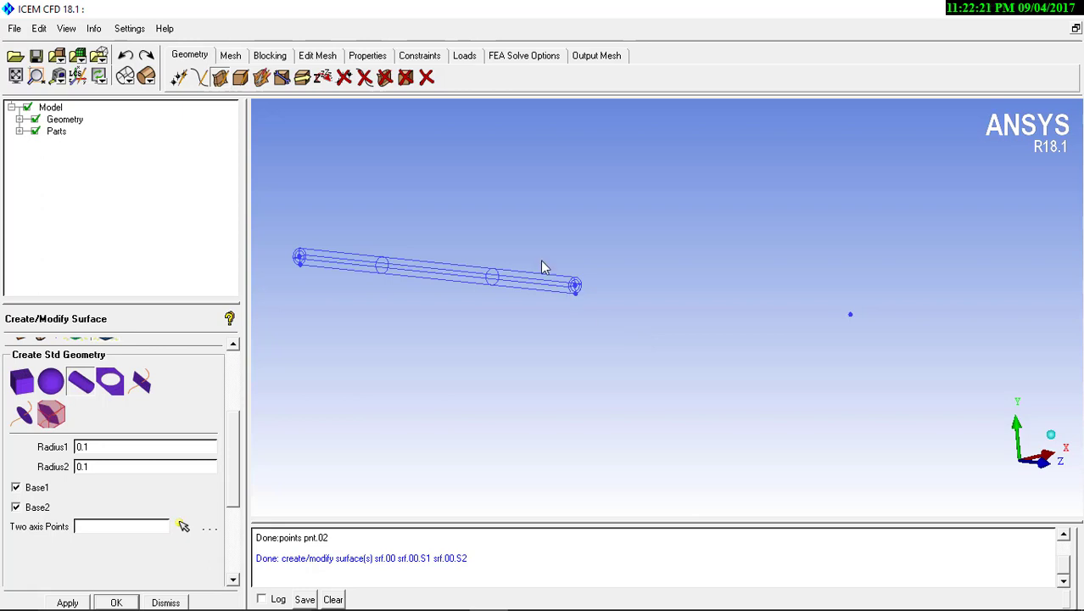
pyautogui.moveTo(111, 447); pyautogui.dragTo(57, 454)
pyautogui.write('0.2')
pyautogui.press('Tab')
pyautogui.write('0')
# Create the 0.2-radius cylinder using the middle point and the Z 10 point as its axis
pyautogui.click(187, 527)
pyautogui.scroll(3, 538, 356)
pyautogui.middleClick(533, 357)
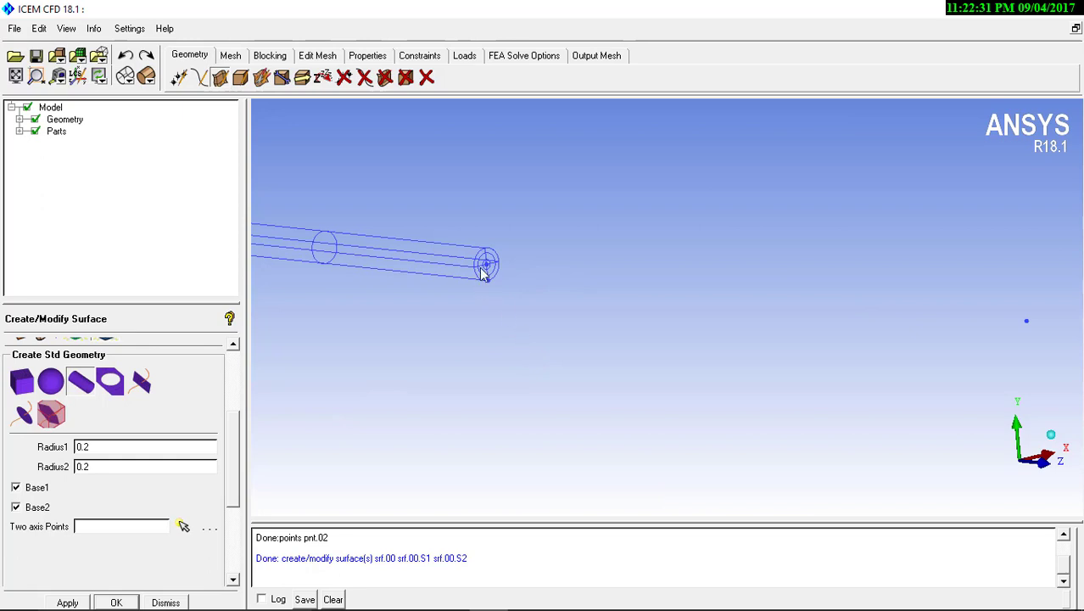
pyautogui.click(184, 526)
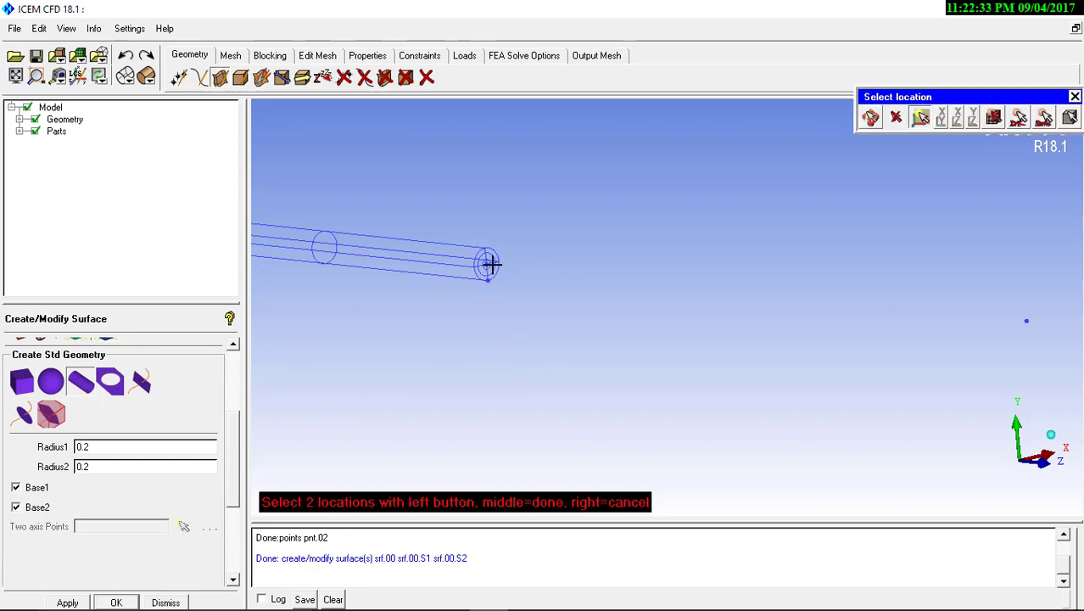
pyautogui.click(1034, 320)
pyautogui.middleClick(752, 365)
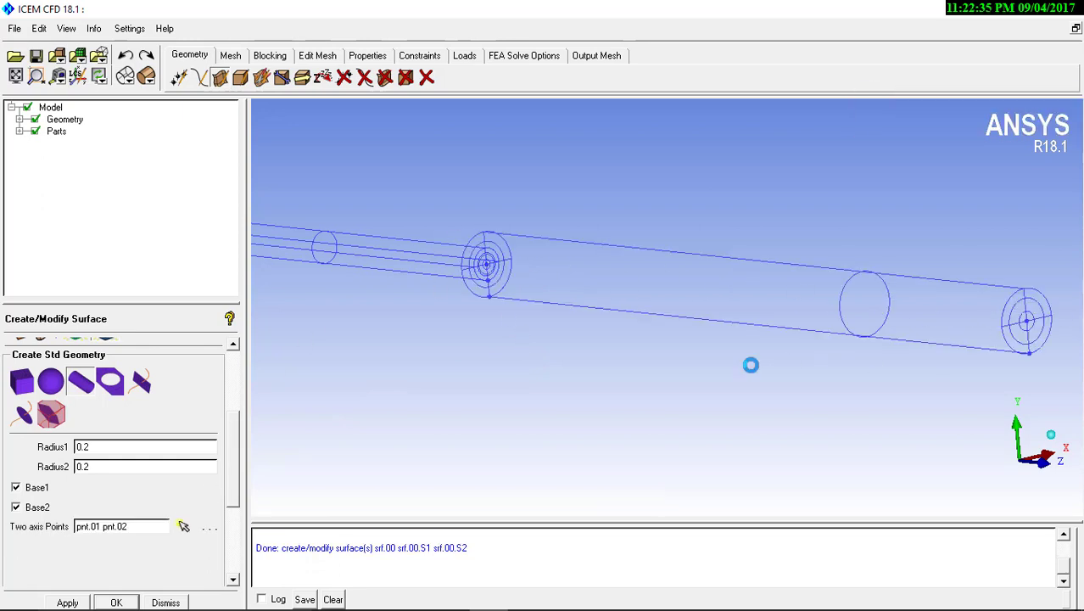
# Expand the Geometry branch of the model tree and display the surfaces with solid shading
pyautogui.middleClick(684, 313)
pyautogui.moveTo(683, 312); pyautogui.dragTo(246, 329)
pyautogui.moveTo(358, 321); pyautogui.dragTo(446, 309)
pyautogui.scroll(1, 446, 307)
pyautogui.moveTo(446, 306); pyautogui.dragTo(452, 364, button='middle')
pyautogui.click(18, 119)
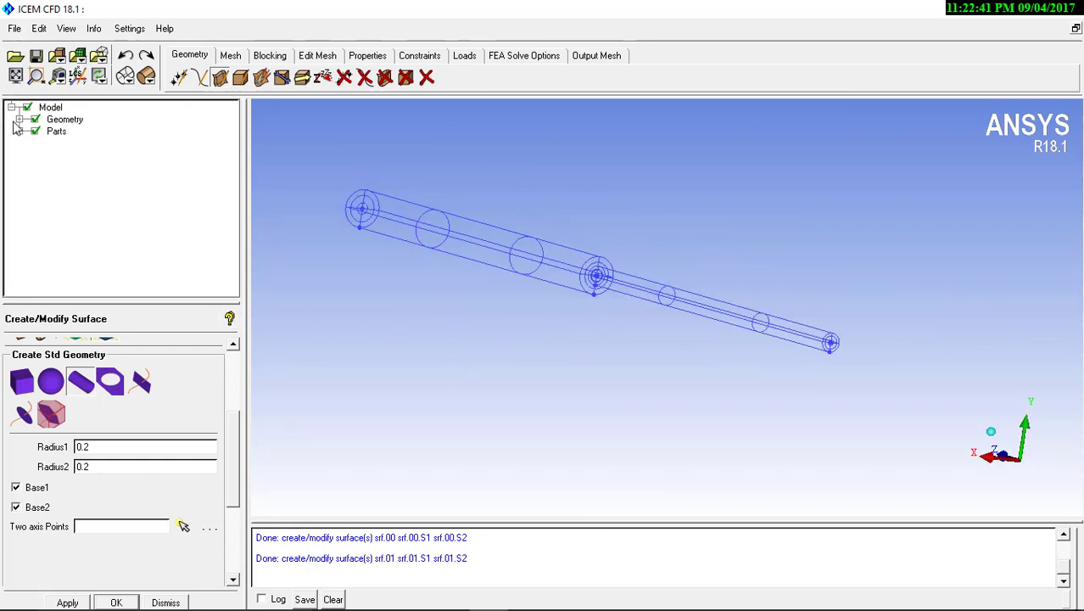
pyautogui.click(18, 119)
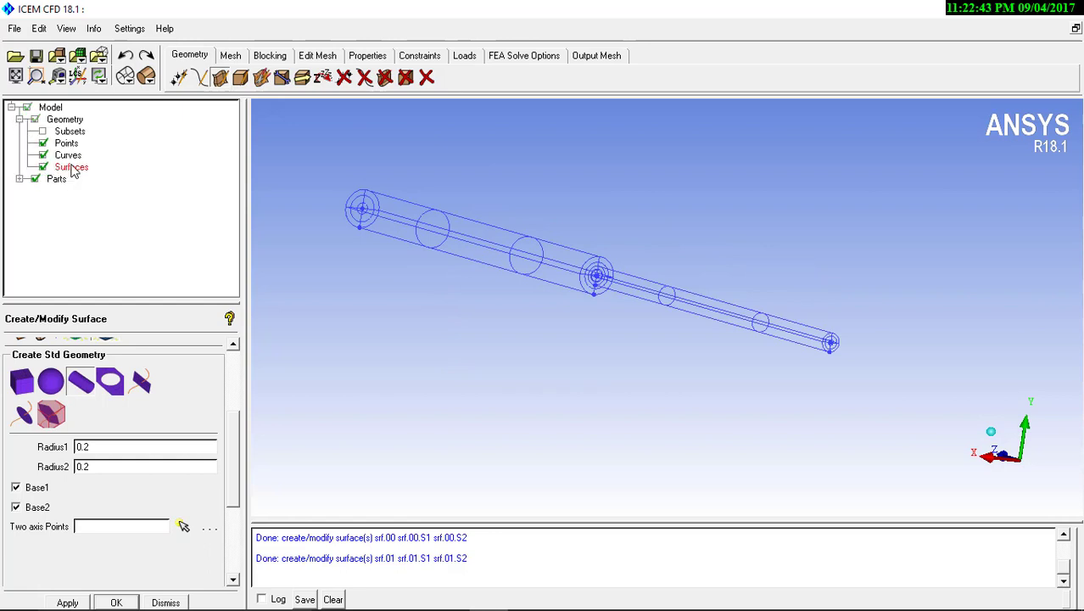
pyautogui.click(146, 77)
# Examine the shaded two-cylinder geometry from several directions, including the junction between the cylinders
pyautogui.moveTo(426, 299)
pyautogui.mouseDown(button='right')
pyautogui.moveTo(483, 250)
pyautogui.moveTo(413, 270)
pyautogui.mouseUp(button='right')
pyautogui.moveTo(411, 263); pyautogui.dragTo(399, 261)
pyautogui.moveTo(449, 295); pyautogui.dragTo(454, 336, button='middle')
pyautogui.moveTo(464, 360); pyautogui.dragTo(471, 223, button='right')
pyautogui.moveTo(492, 270); pyautogui.dragTo(382, 256, button='middle')
pyautogui.moveTo(600, 152); pyautogui.dragTo(555, 441, button='right')
pyautogui.moveTo(543, 313); pyautogui.dragTo(712, 273)
pyautogui.moveTo(580, 382); pyautogui.dragTo(290, 314)
pyautogui.moveTo(485, 310); pyautogui.dragTo(259, 305, button='middle')
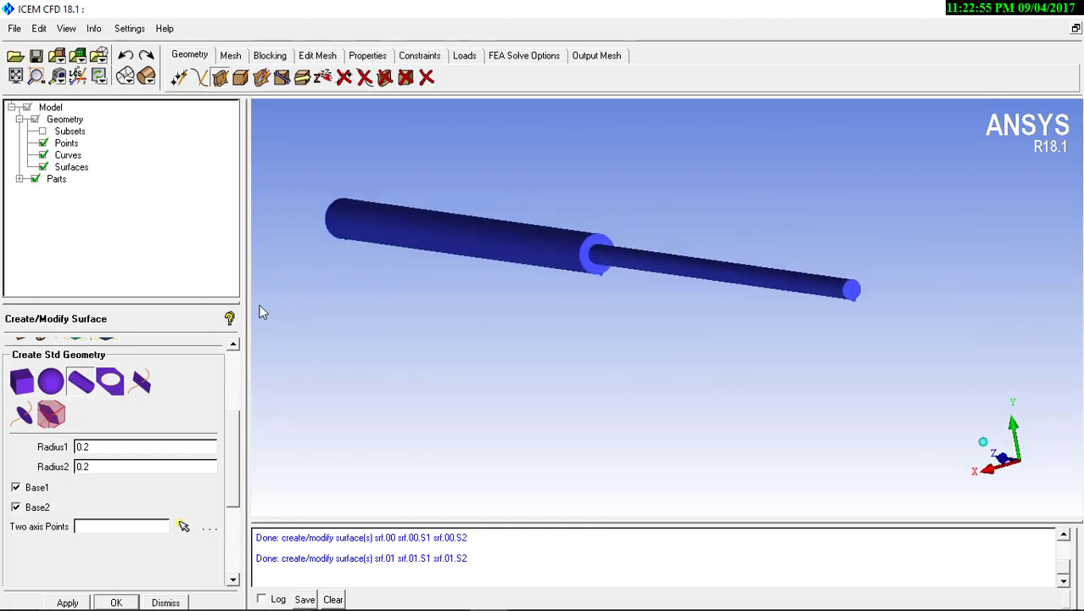
pyautogui.moveTo(484, 324); pyautogui.dragTo(473, 298, button='right')
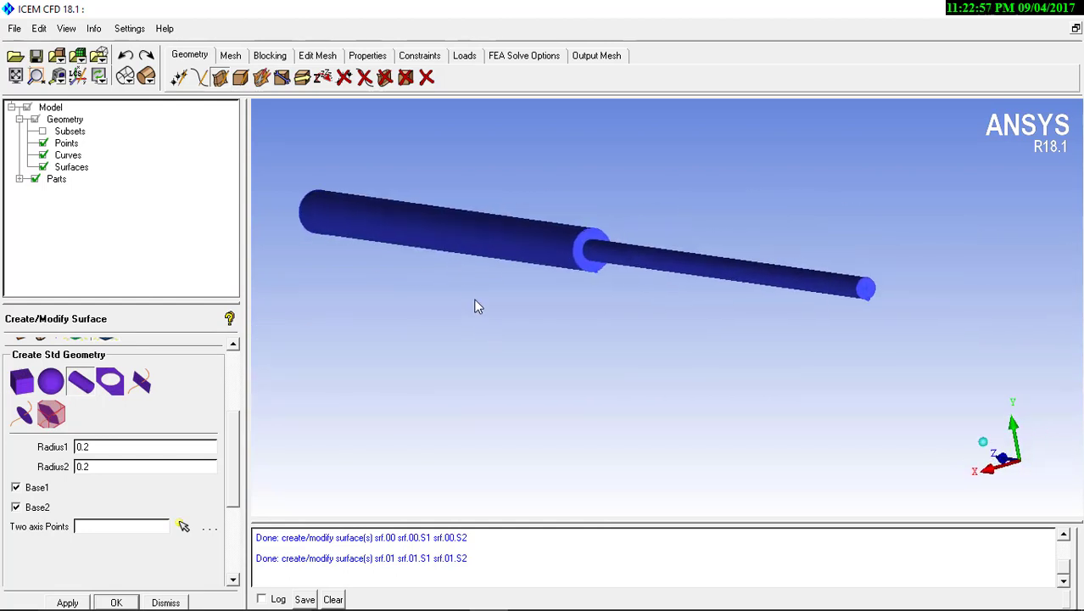
# Initialize a 3D Bounding Box block around the whole geometry in a part named fluid
pyautogui.click(273, 57)
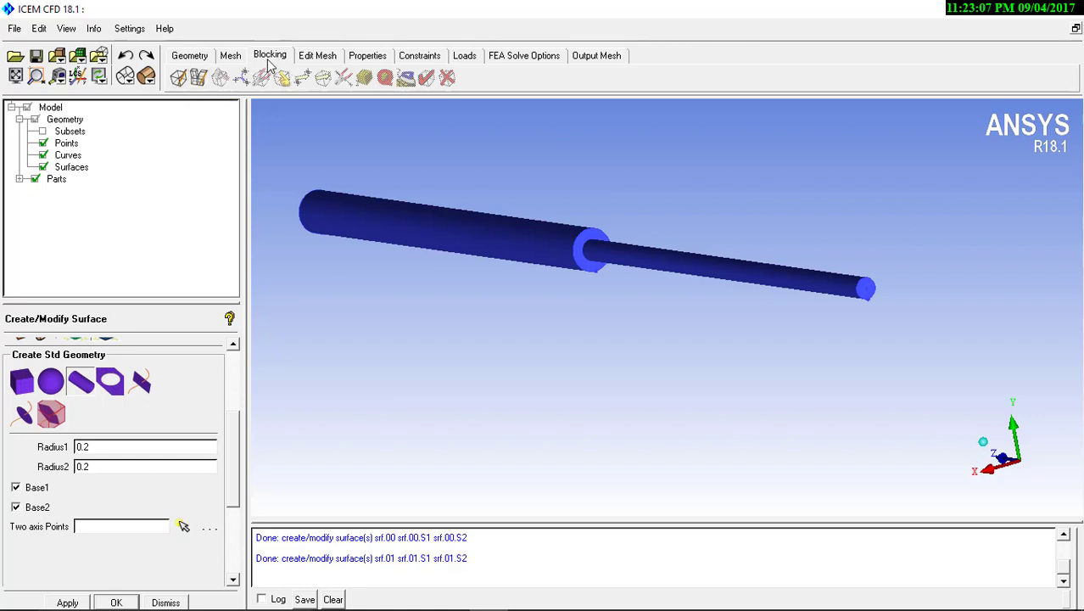
pyautogui.click(180, 80)
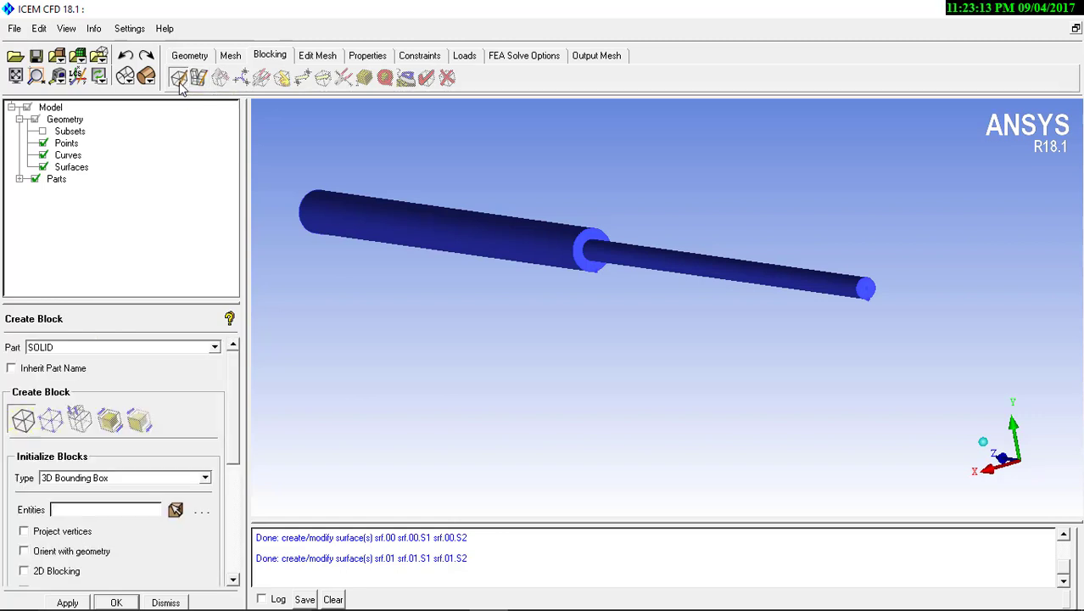
pyautogui.moveTo(75, 347); pyautogui.dragTo(4, 349)
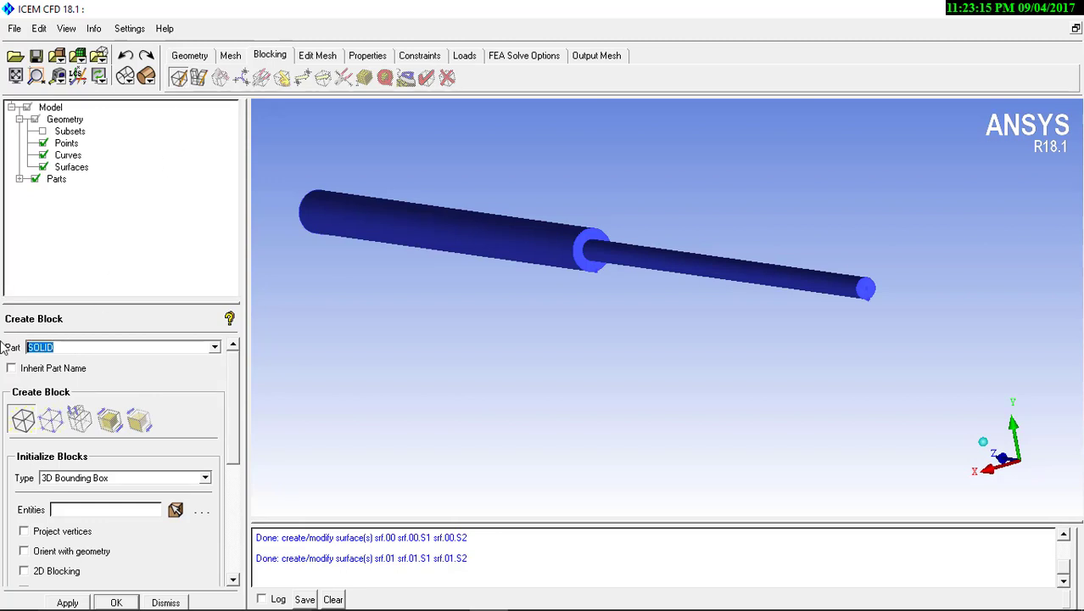
pyautogui.press('BackSpace')
pyautogui.write('fluid')
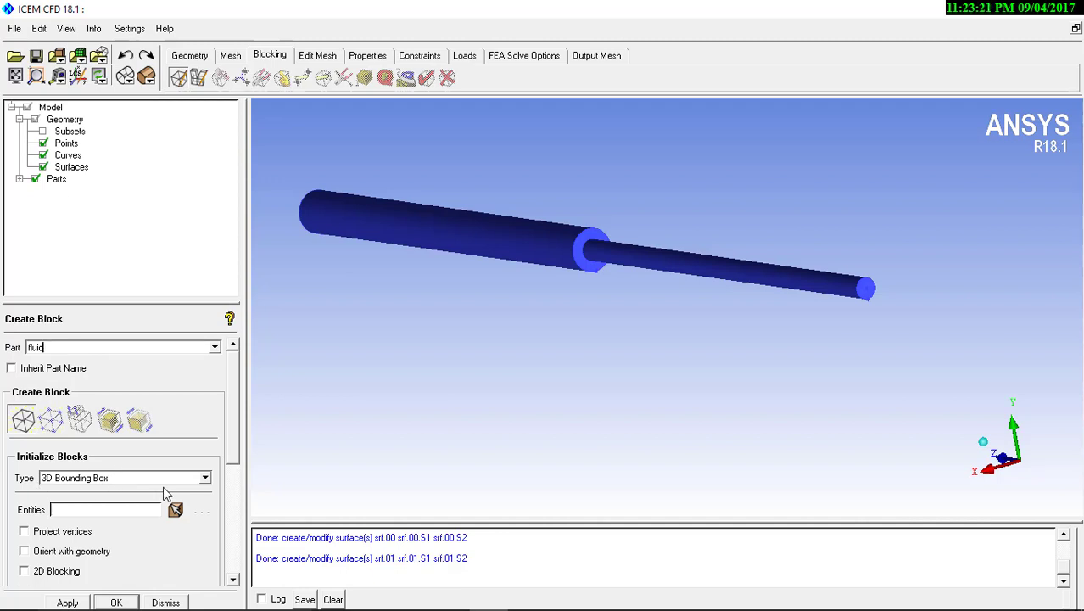
pyautogui.click(68, 602)
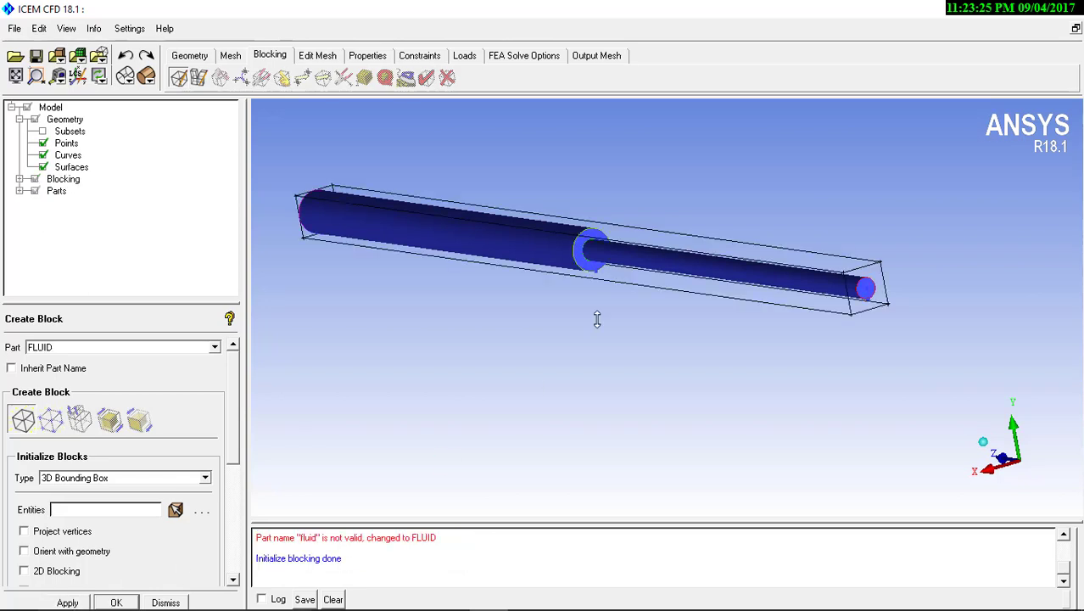
# Examine how the initial block encloses both cylinders, from several directions and close up at the diameter step
pyautogui.moveTo(577, 316); pyautogui.dragTo(588, 341, button='middle')
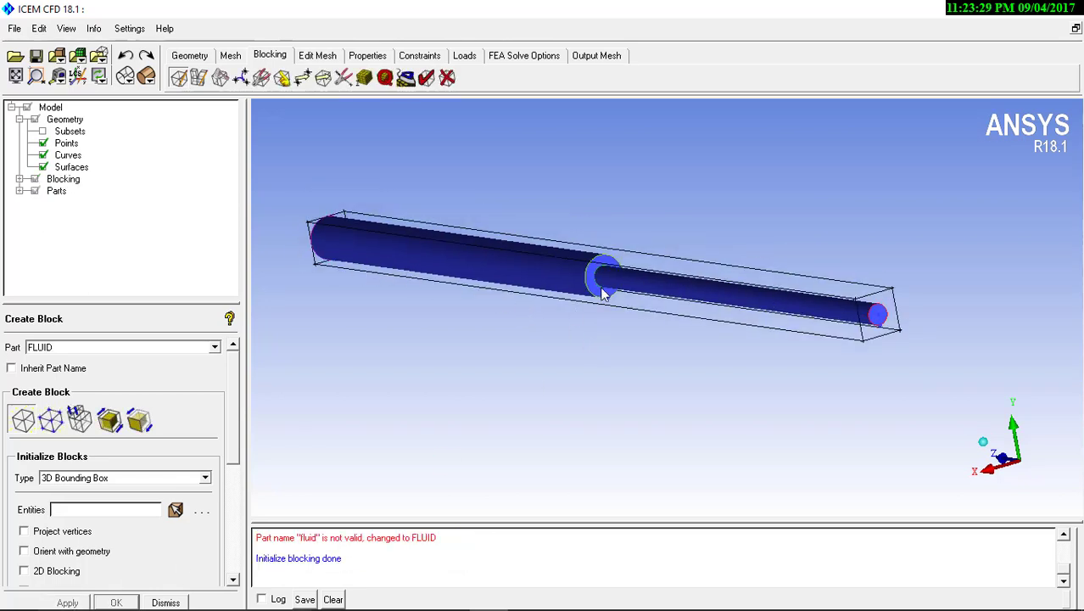
pyautogui.moveTo(602, 292)
pyautogui.mouseDown()
pyautogui.moveTo(515, 289)
pyautogui.moveTo(963, 247)
pyautogui.moveTo(848, 314)
pyautogui.moveTo(567, 278)
pyautogui.moveTo(718, 275)
pyautogui.moveTo(511, 300)
pyautogui.moveTo(604, 299)
pyautogui.mouseUp()
pyautogui.moveTo(709, 389); pyautogui.dragTo(701, 272, button='right')
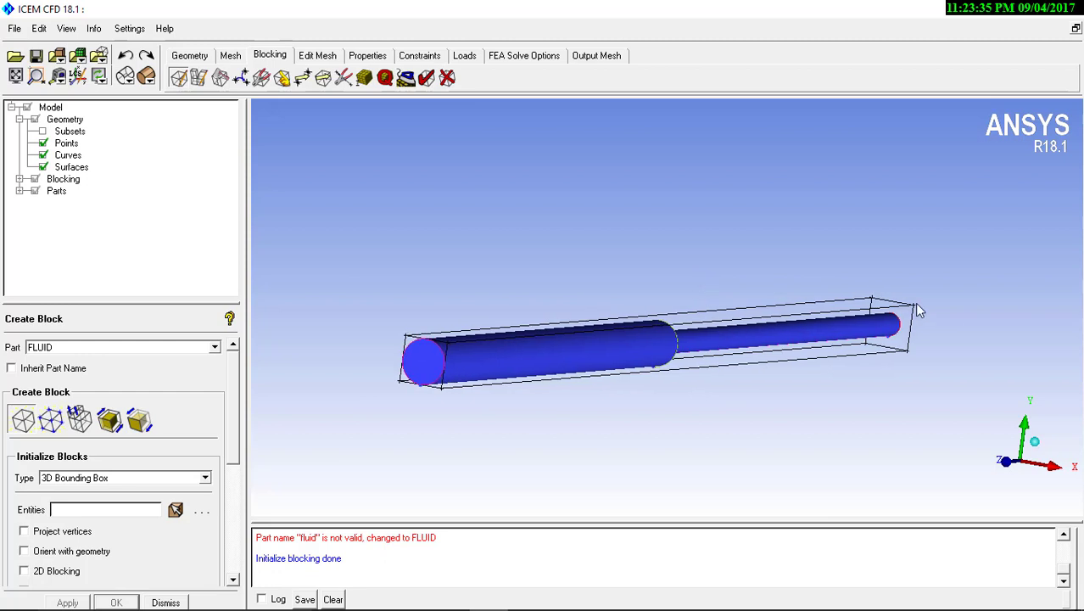
pyautogui.moveTo(743, 362); pyautogui.dragTo(385, 321)
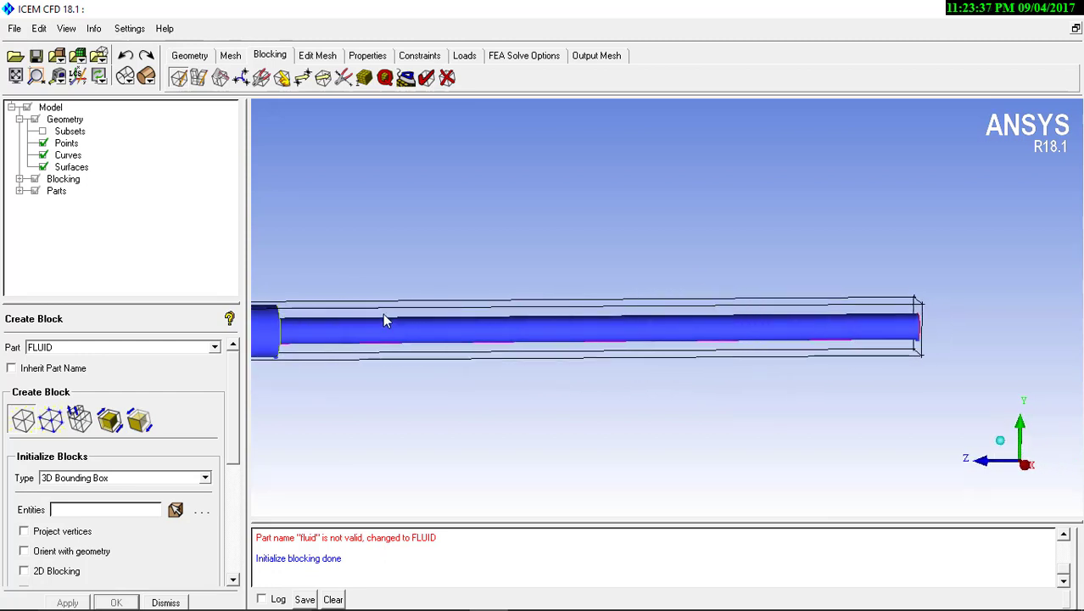
pyautogui.moveTo(384, 314); pyautogui.dragTo(665, 295, button='middle')
pyautogui.moveTo(665, 295); pyautogui.dragTo(585, 285)
pyautogui.moveTo(684, 420); pyautogui.dragTo(666, 301, button='right')
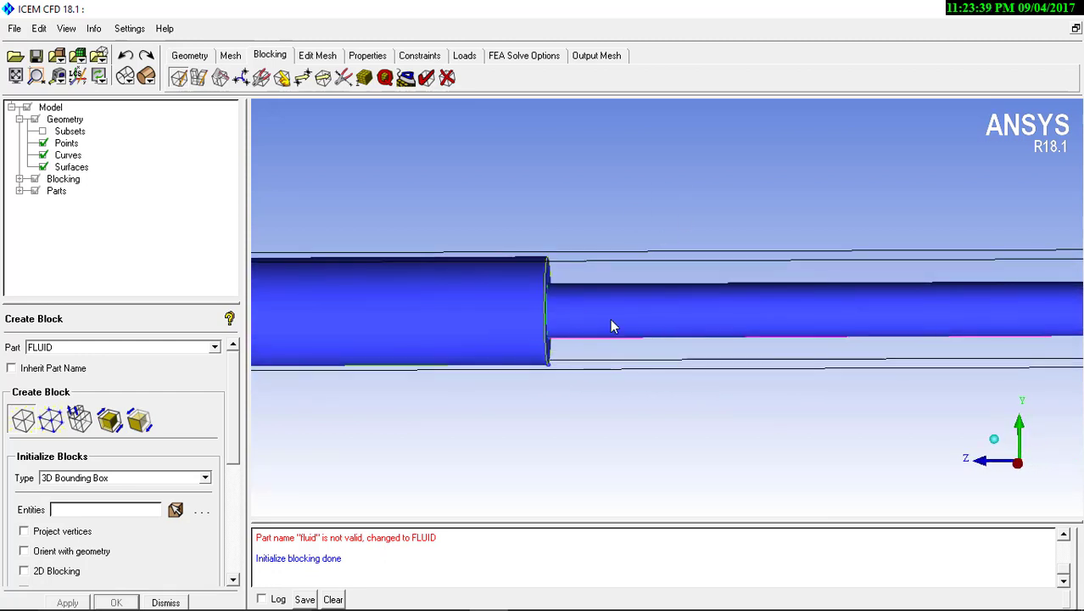
pyautogui.moveTo(609, 318); pyautogui.dragTo(867, 290, button='middle')
pyautogui.moveTo(560, 303); pyautogui.dragTo(835, 307, button='middle')
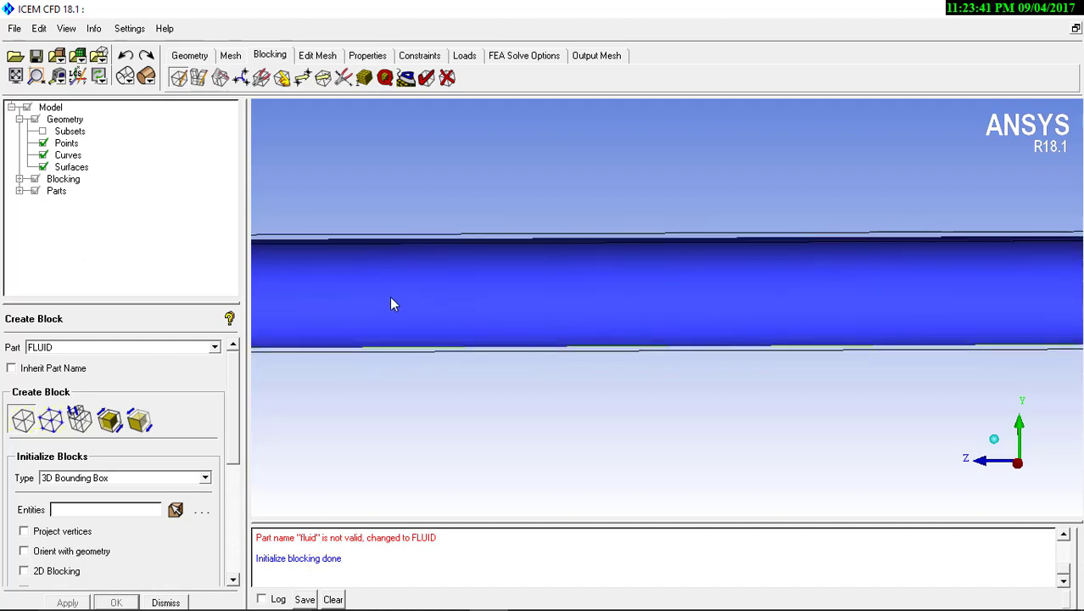
pyautogui.moveTo(716, 314); pyautogui.dragTo(615, 309, button='middle')
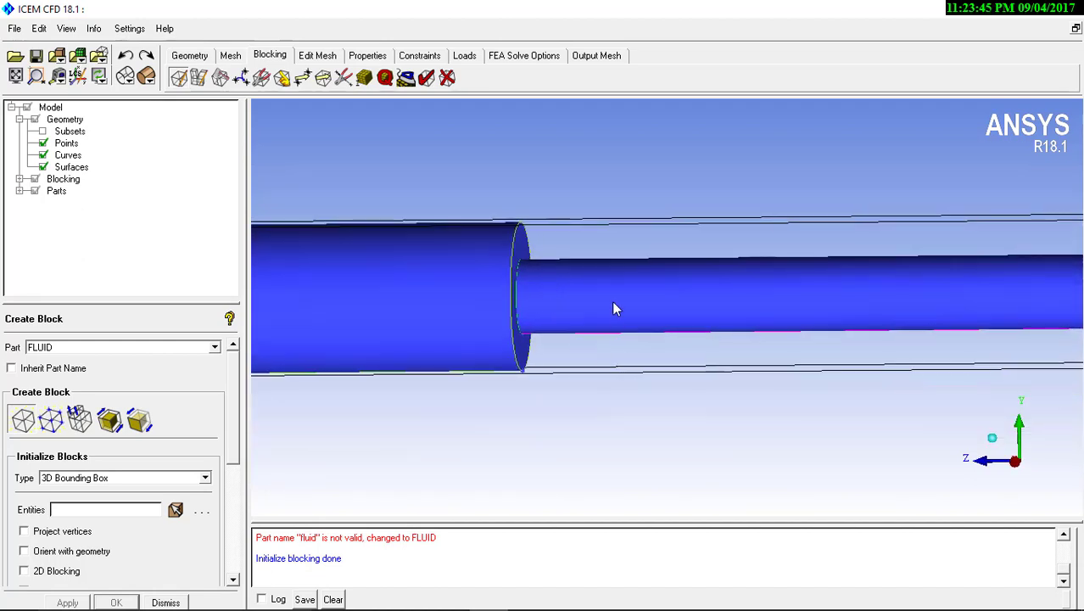
pyautogui.scroll(1, 613, 303)
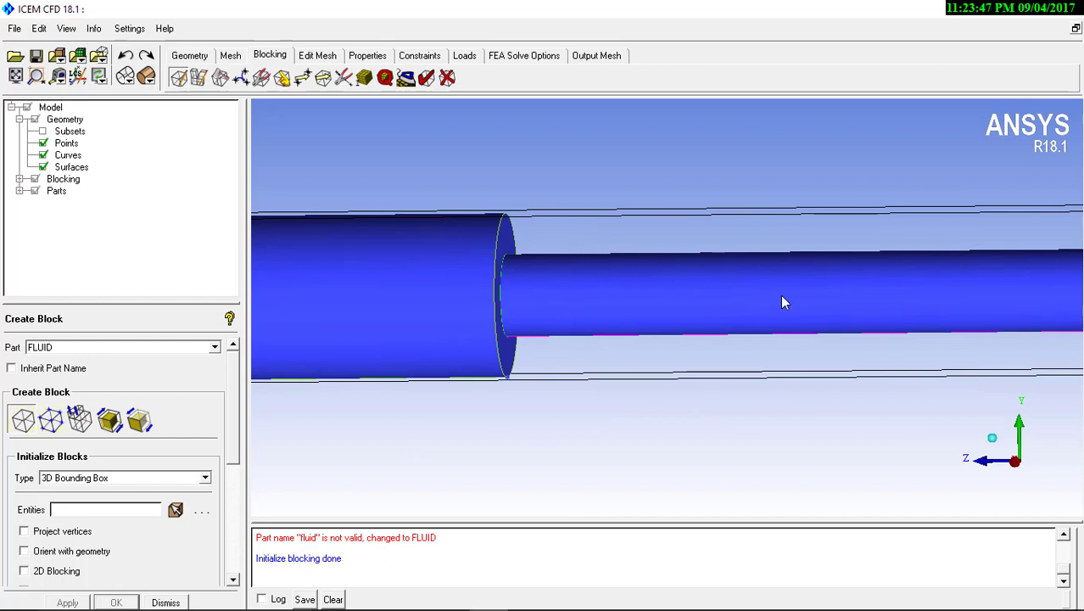
pyautogui.moveTo(781, 296); pyautogui.dragTo(763, 304, button='middle')
pyautogui.scroll(-6, 561, 358)
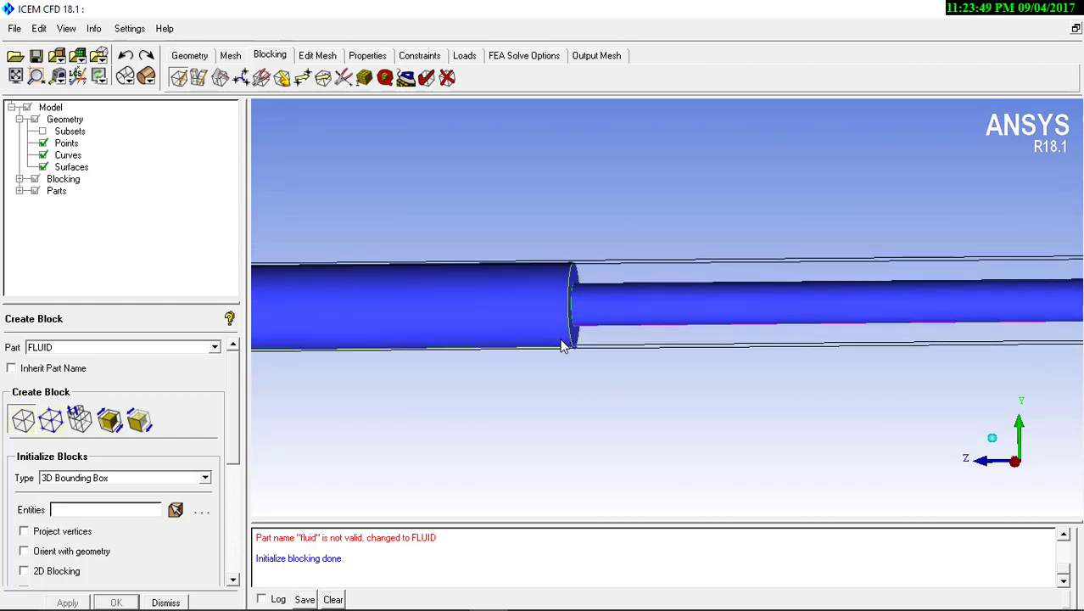
pyautogui.scroll(2, 557, 179)
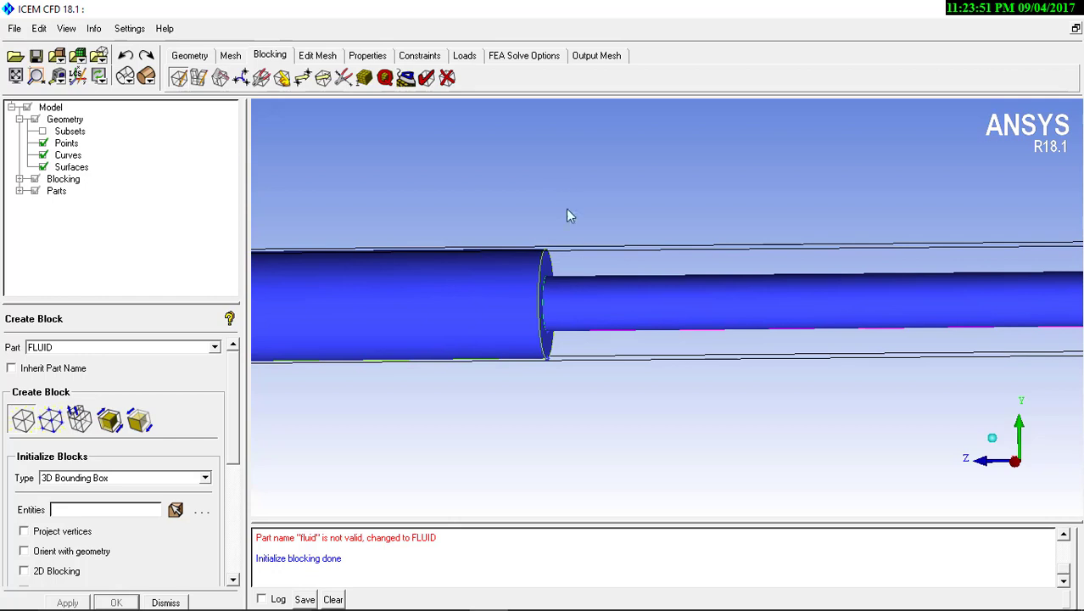
pyautogui.scroll(-3, 599, 303)
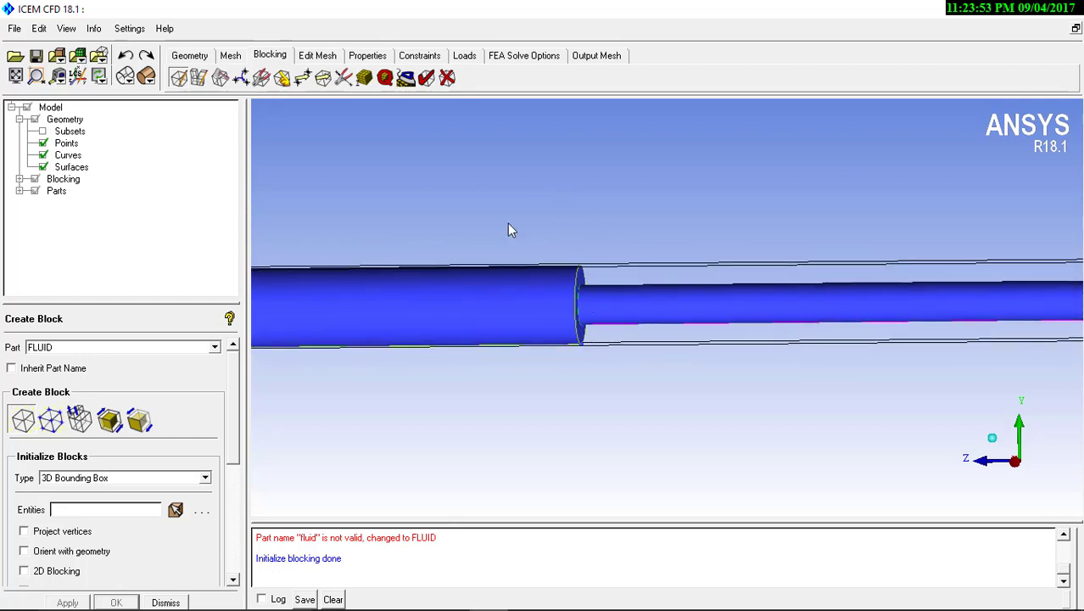
# Hide the geometry surfaces, keeping the points, curves and block edges in view around the cylinder junction
pyautogui.click(43, 168)
pyautogui.scroll(1, 594, 211)
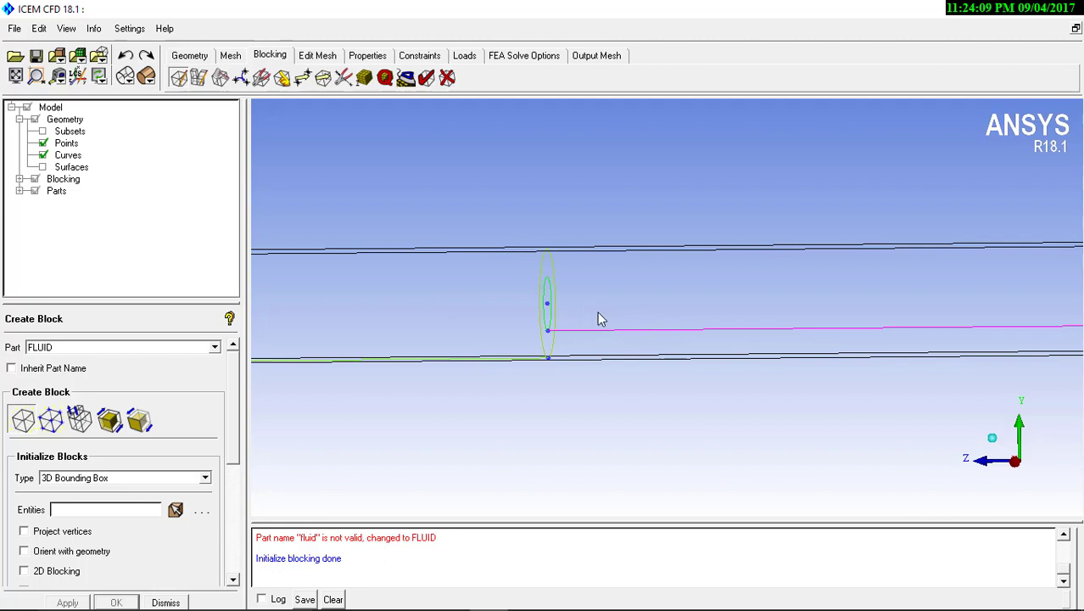
pyautogui.moveTo(599, 319); pyautogui.dragTo(525, 339, button='middle')
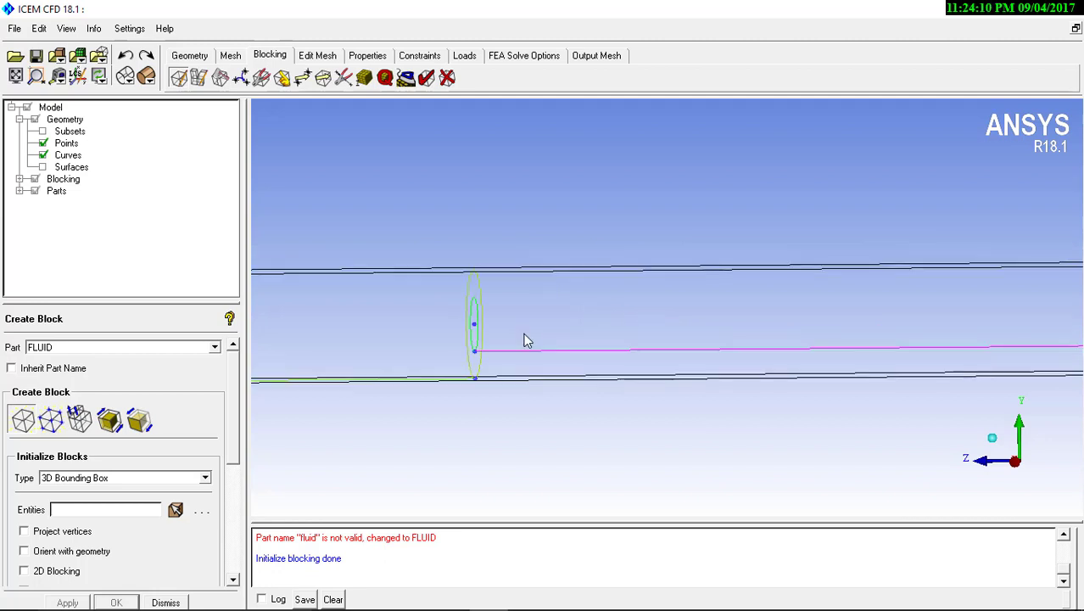
# Set up a Split Block operation that uses the Prescribed point split method
pyautogui.click(219, 78)
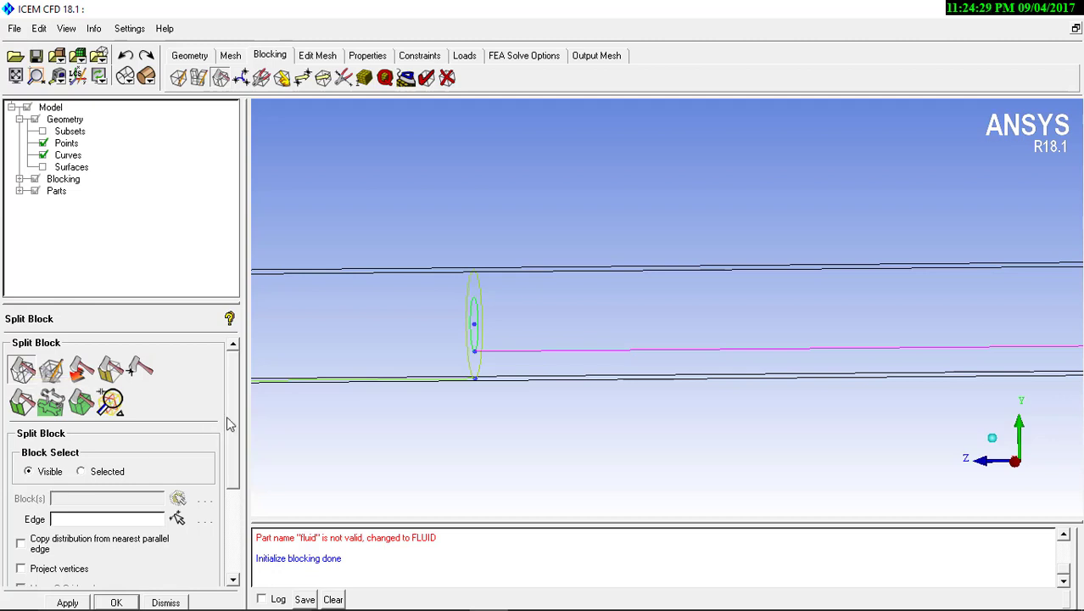
pyautogui.moveTo(230, 423); pyautogui.dragTo(238, 458)
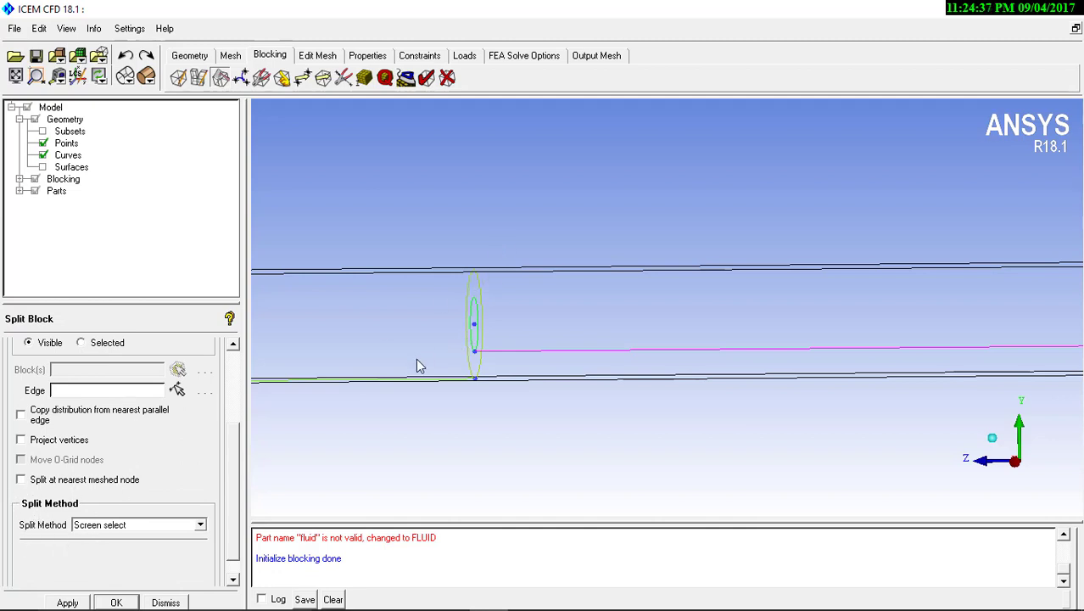
pyautogui.click(168, 524)
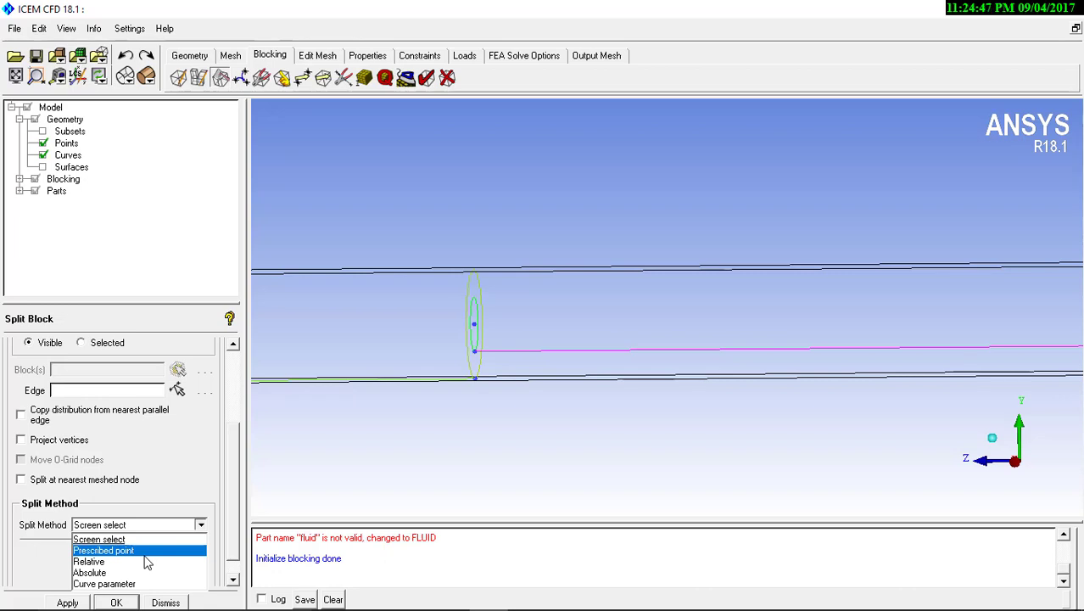
pyautogui.click(144, 553)
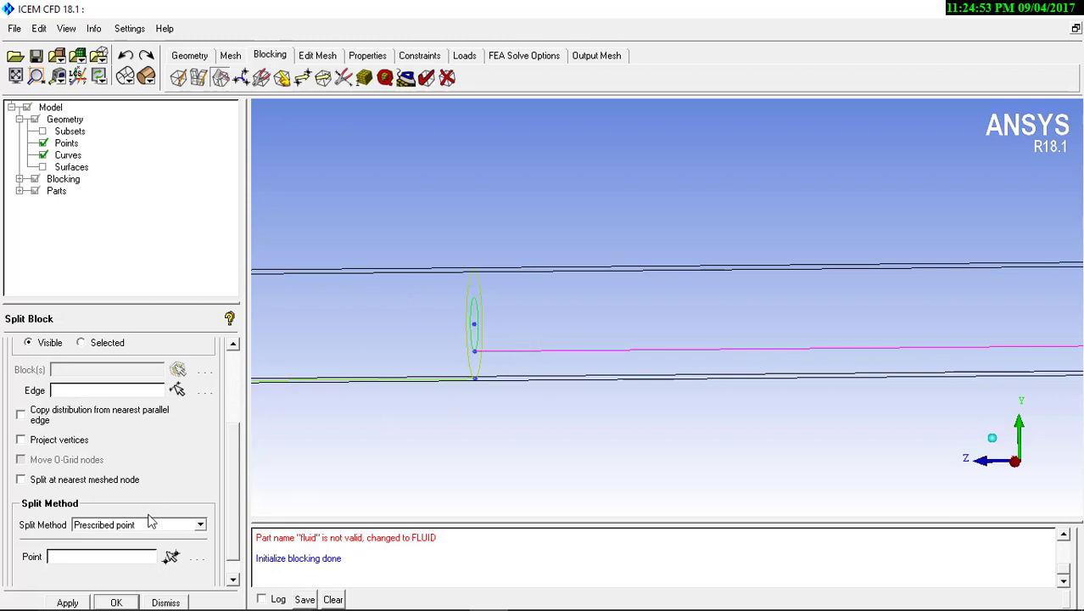
pyautogui.click(177, 389)
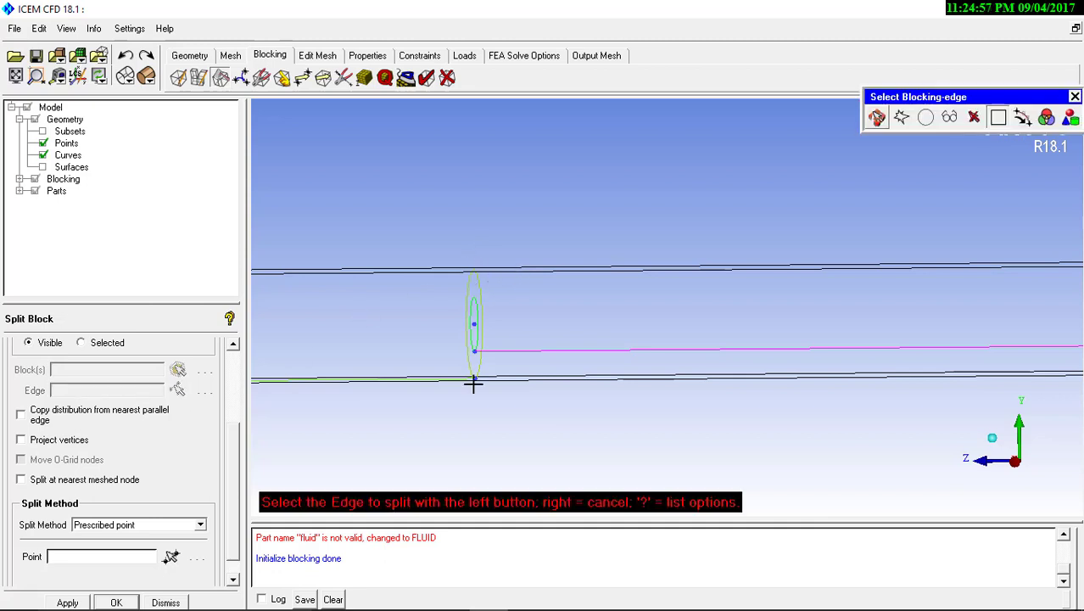
pyautogui.click(496, 265)
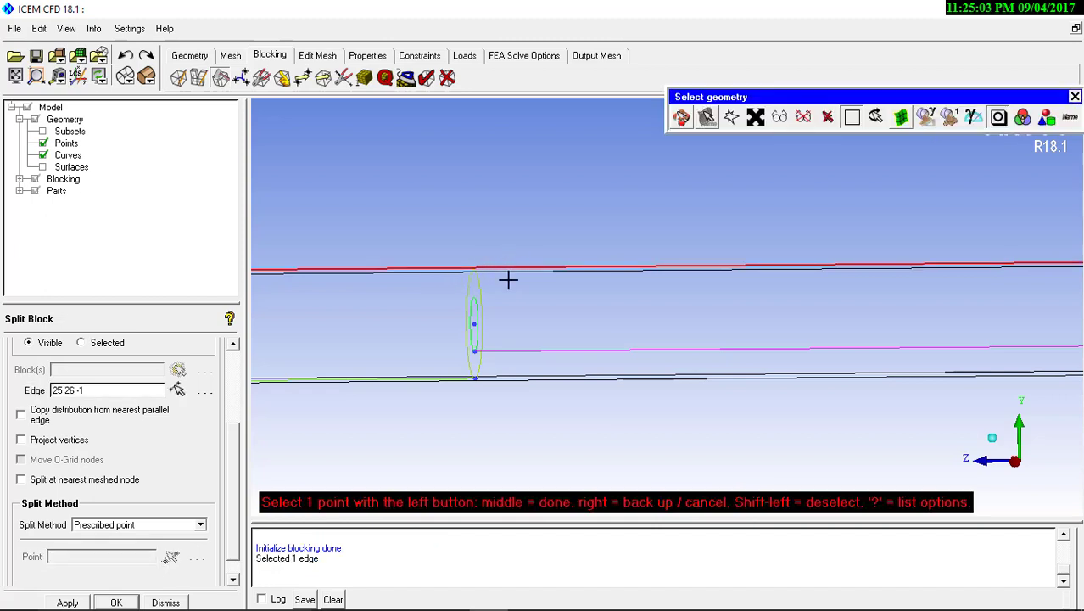
pyautogui.middleClick(509, 284)
pyautogui.click(178, 389)
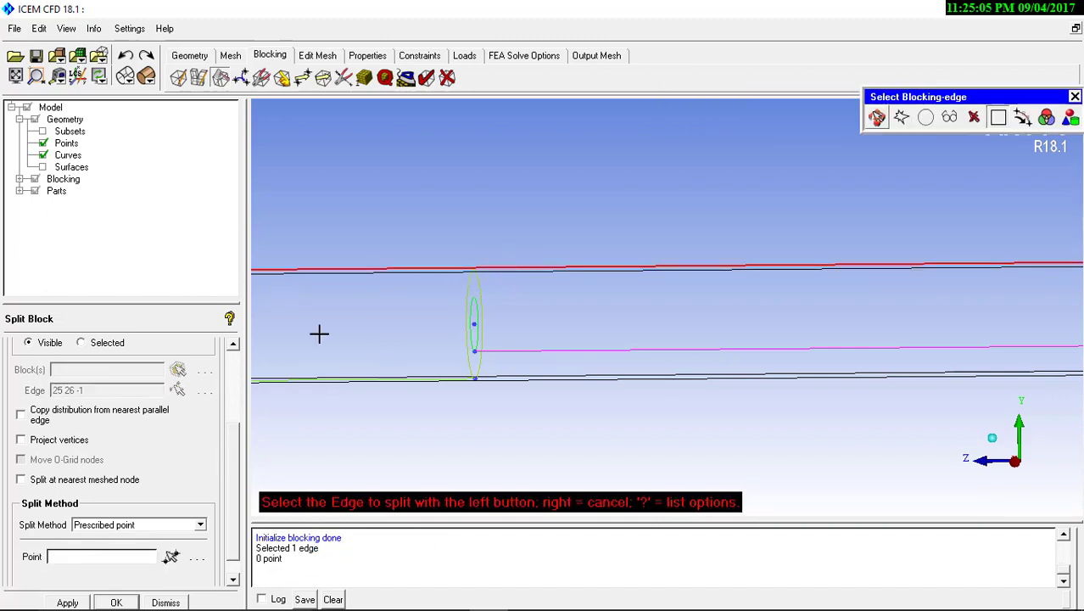
pyautogui.click(508, 273)
pyautogui.middleClick(509, 279)
pyautogui.middleClick(413, 380)
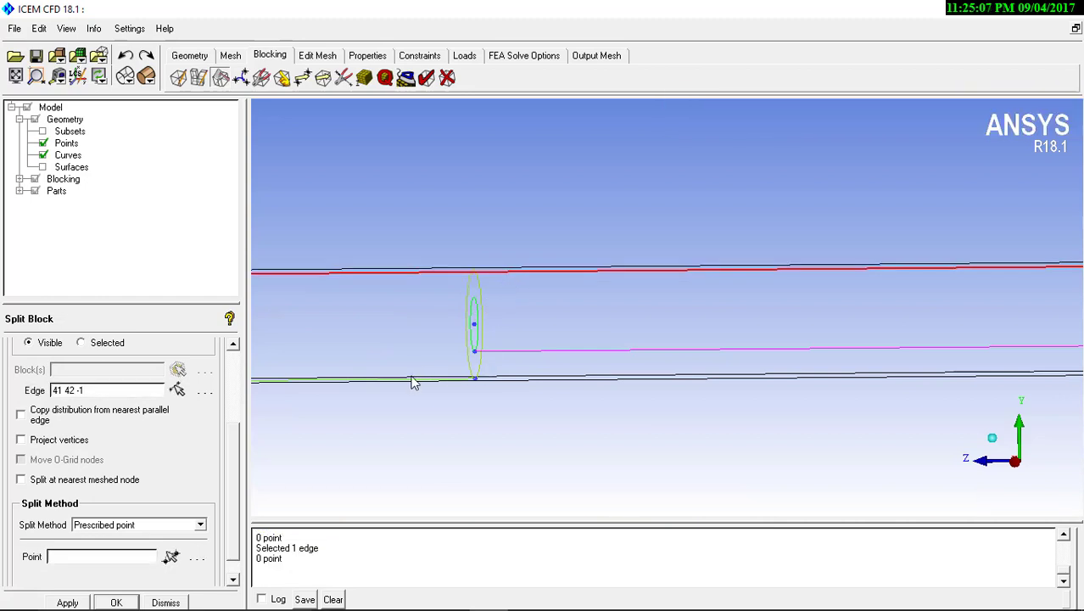
# Split the block along a lower lengthwise edge at the center point of the junction between the two cylinders
pyautogui.click(177, 390)
pyautogui.click(499, 378)
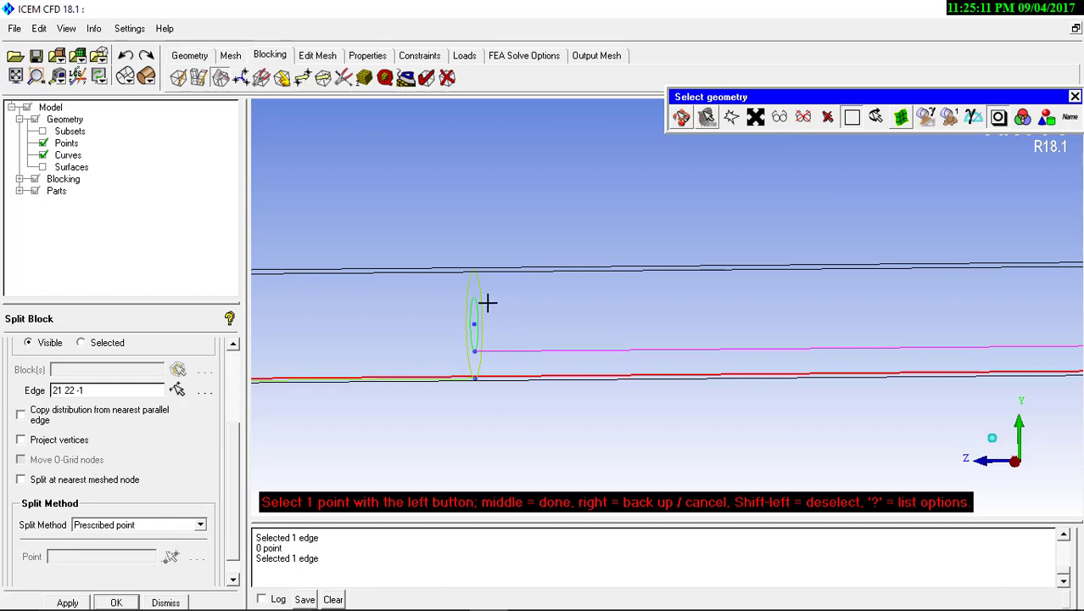
pyautogui.click(475, 326)
pyautogui.middleClick(481, 328)
pyautogui.rightClick(537, 333)
# Examine the split blocking from both ends, including the new division at the cylinder junction
pyautogui.moveTo(567, 460); pyautogui.dragTo(490, 351, button='right')
pyautogui.moveTo(490, 351); pyautogui.dragTo(799, 379)
pyautogui.moveTo(721, 384); pyautogui.dragTo(647, 391, button='middle')
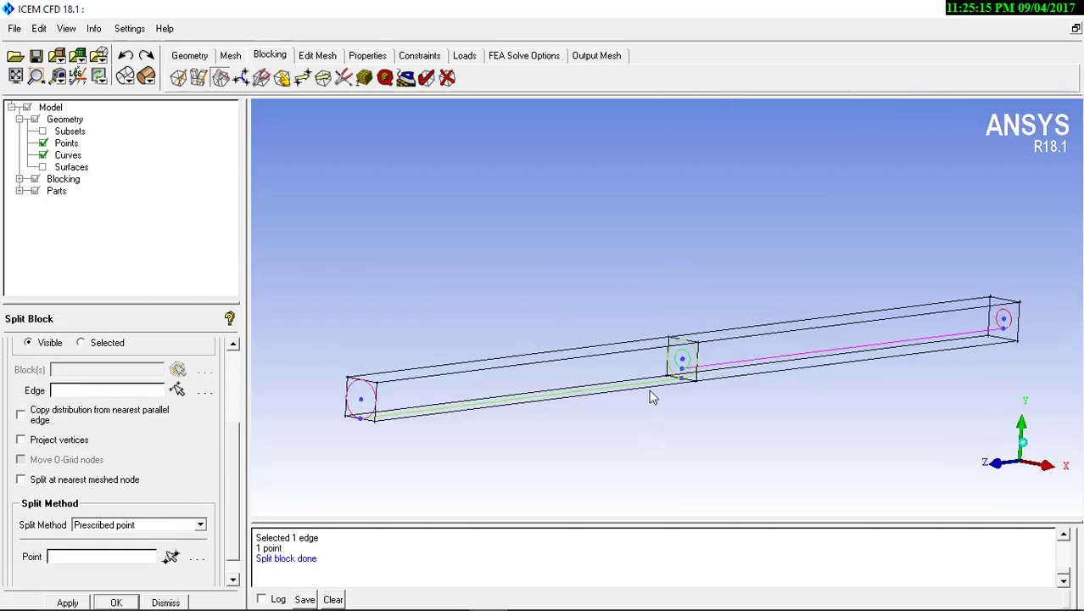
pyautogui.scroll(4, 648, 387)
pyautogui.moveTo(641, 331); pyautogui.dragTo(549, 216, button='middle')
pyautogui.scroll(3, 606, 255)
pyautogui.moveTo(607, 257); pyautogui.dragTo(622, 302, button='middle')
pyautogui.scroll(3, 607, 275)
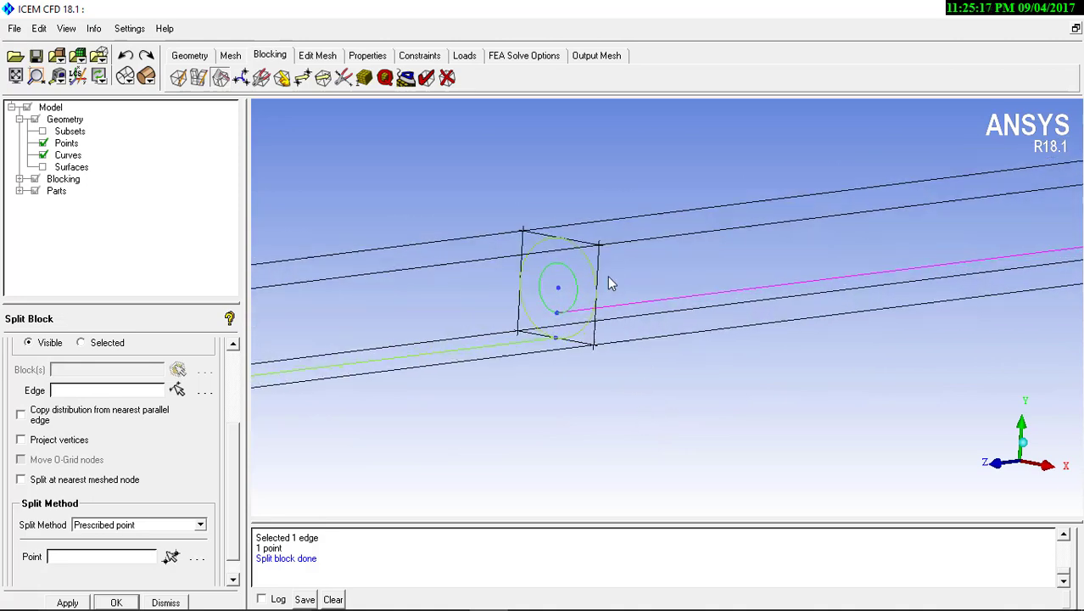
pyautogui.scroll(-6, 679, 298)
pyautogui.scroll(-3, 698, 322)
pyautogui.moveTo(704, 322); pyautogui.dragTo(211, 354)
pyautogui.scroll(3, 413, 396)
pyautogui.moveTo(453, 329); pyautogui.dragTo(332, 395, button='middle')
pyautogui.scroll(3, 516, 325)
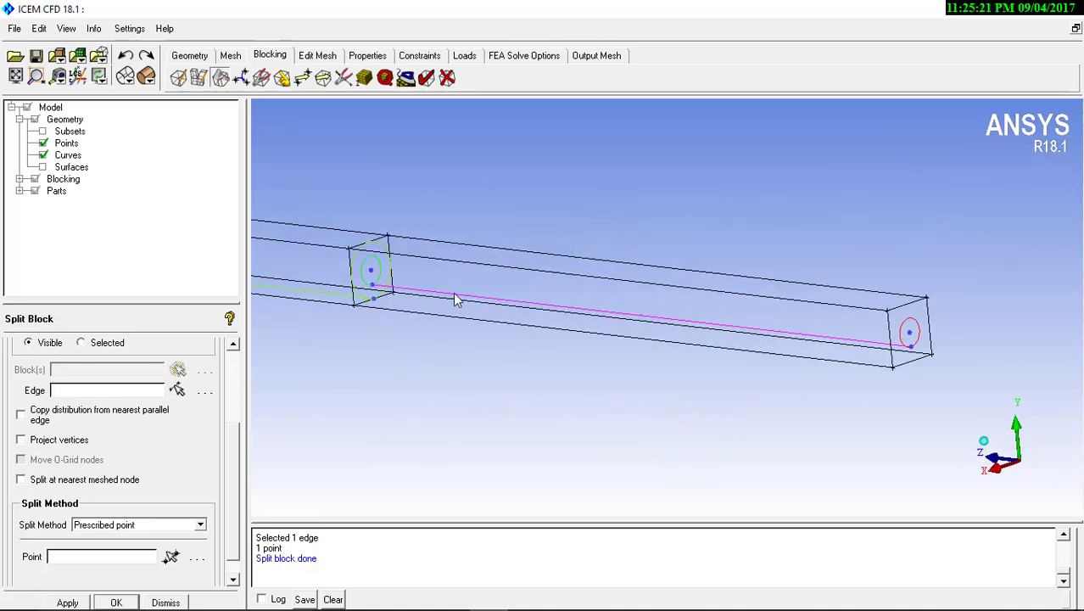
pyautogui.moveTo(655, 318); pyautogui.dragTo(615, 327)
pyautogui.moveTo(616, 328); pyautogui.dragTo(772, 368, button='middle')
pyautogui.moveTo(564, 318); pyautogui.dragTo(668, 318)
pyautogui.moveTo(668, 319); pyautogui.dragTo(419, 287, button='middle')
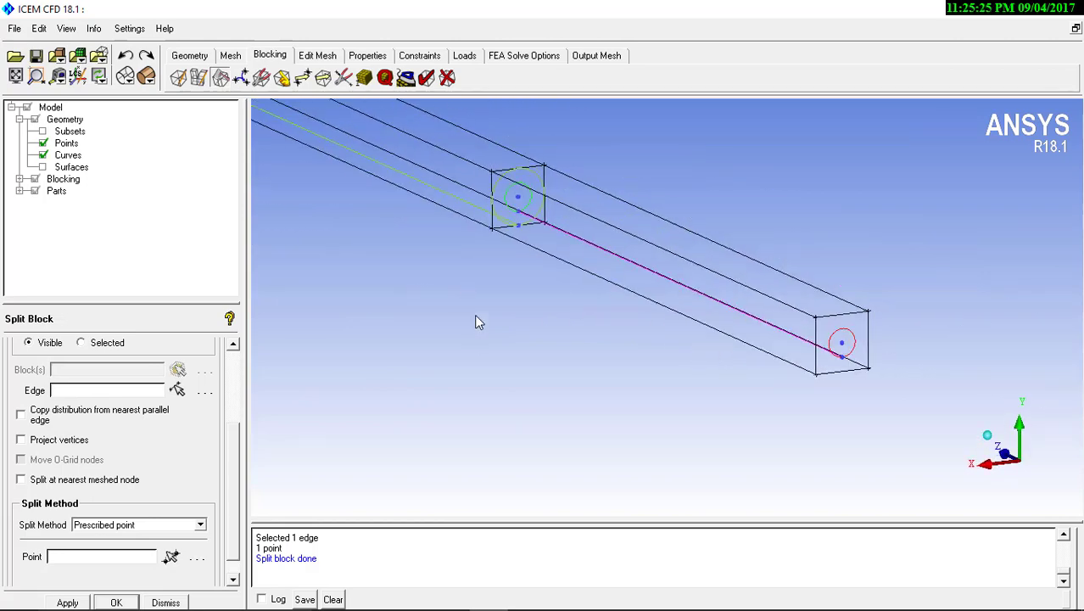
pyautogui.moveTo(482, 355); pyautogui.dragTo(474, 339, button='middle')
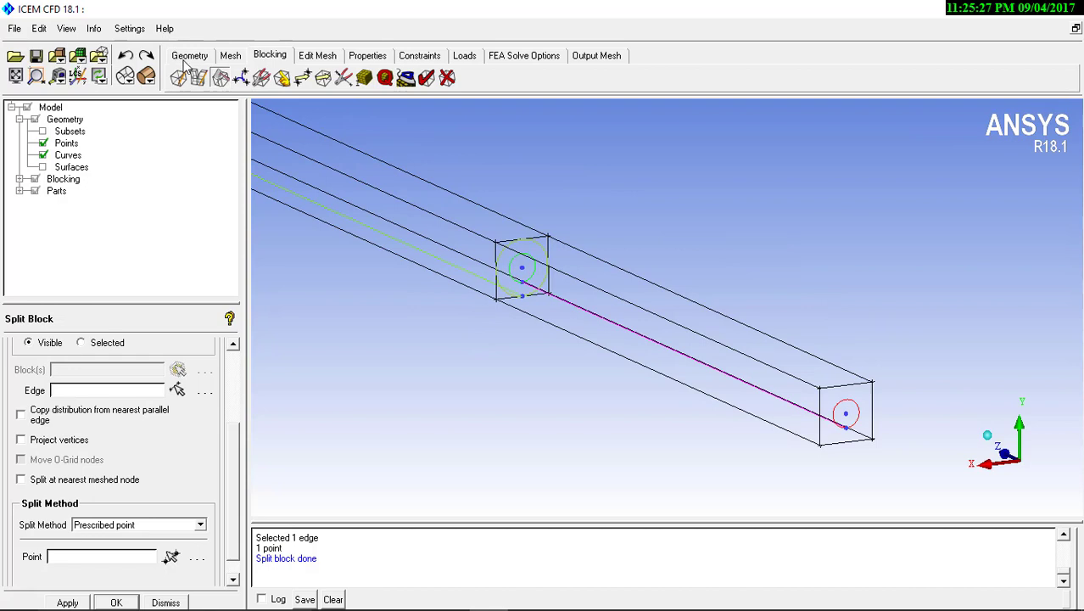
# Start an O-grid split and select both blocks, one along each cylinder
pyautogui.click(236, 379)
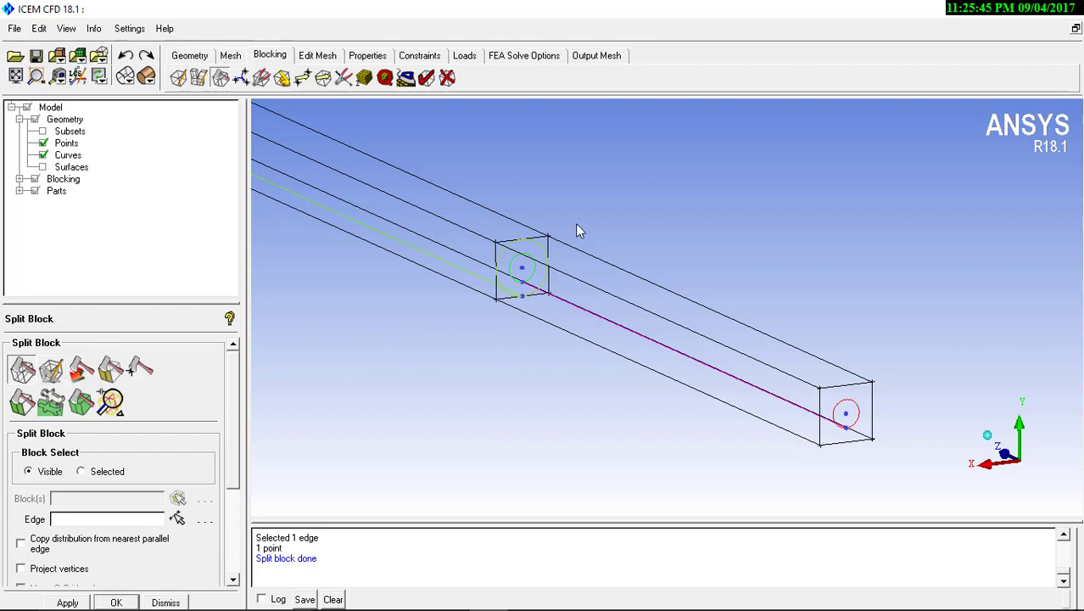
pyautogui.click(51, 370)
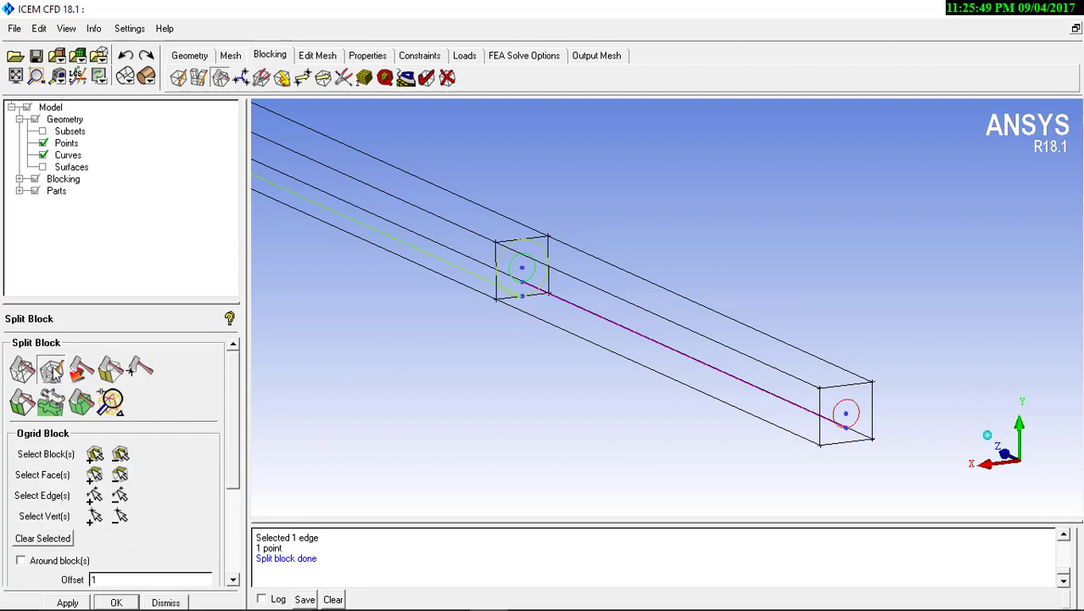
pyautogui.click(94, 454)
pyautogui.click(462, 248)
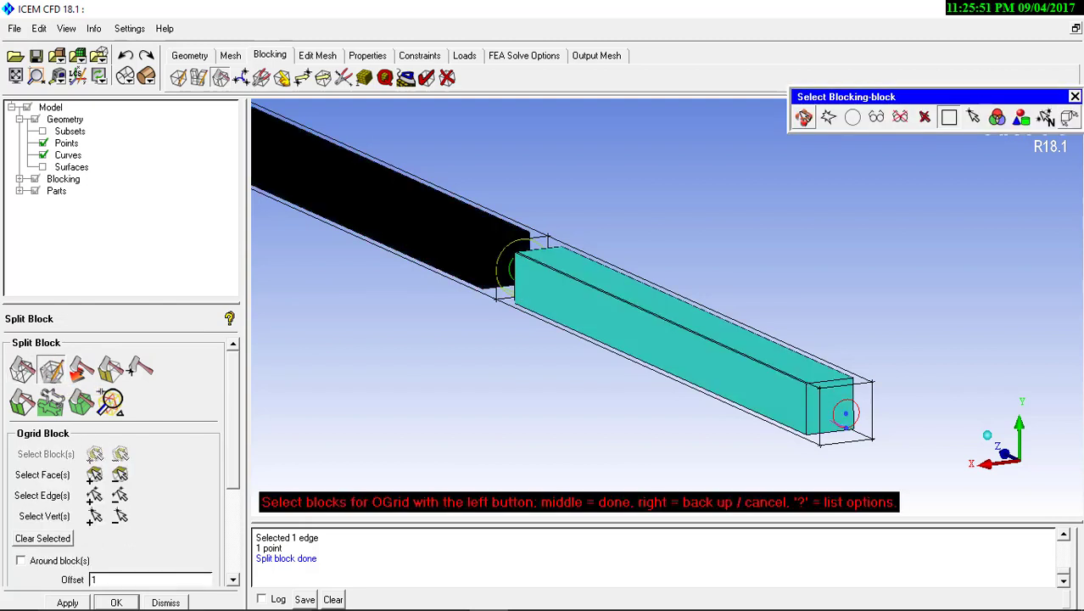
pyautogui.click(543, 276)
pyautogui.middleClick(542, 276)
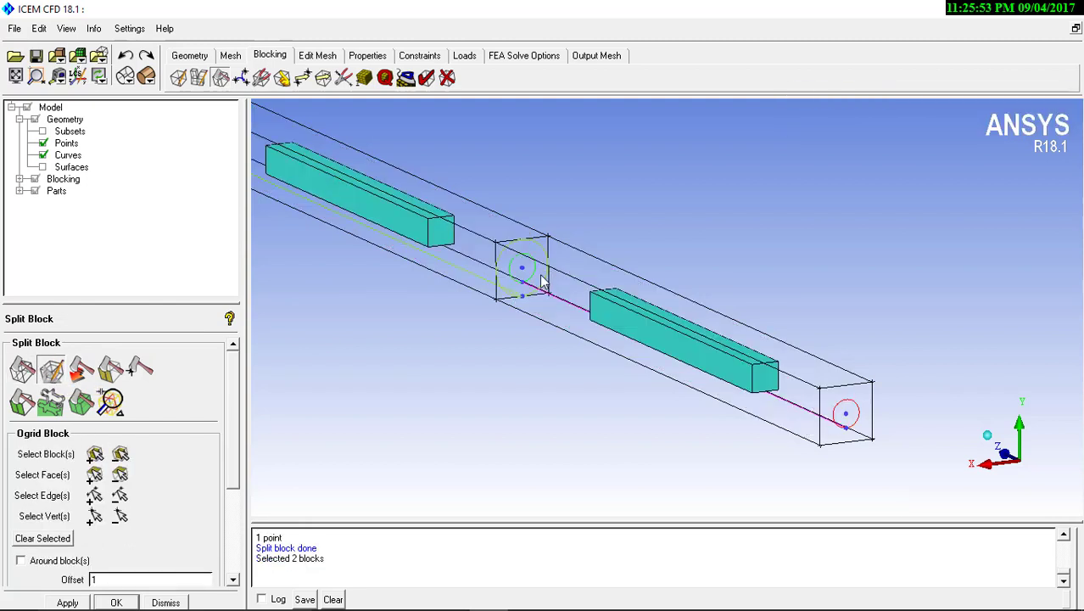
# Add the two outer end faces of the pipe to the selection and create the O-grid with an offset of 1
pyautogui.click(94, 474)
pyautogui.scroll(-3, 417, 306)
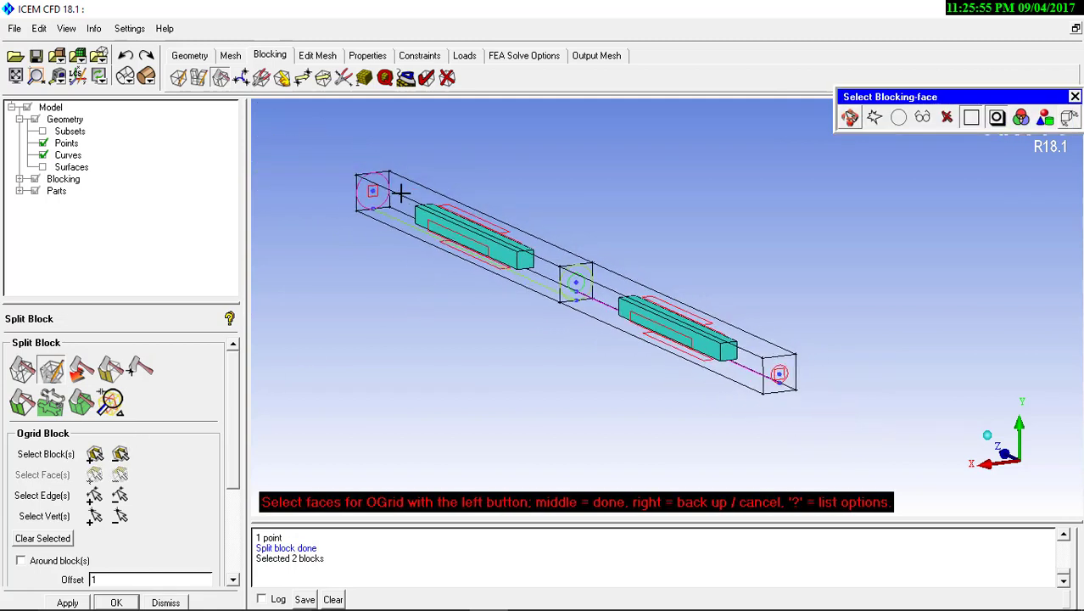
pyautogui.click(374, 193)
pyautogui.click(779, 373)
pyautogui.middleClick(630, 366)
pyautogui.scroll(1, 558, 398)
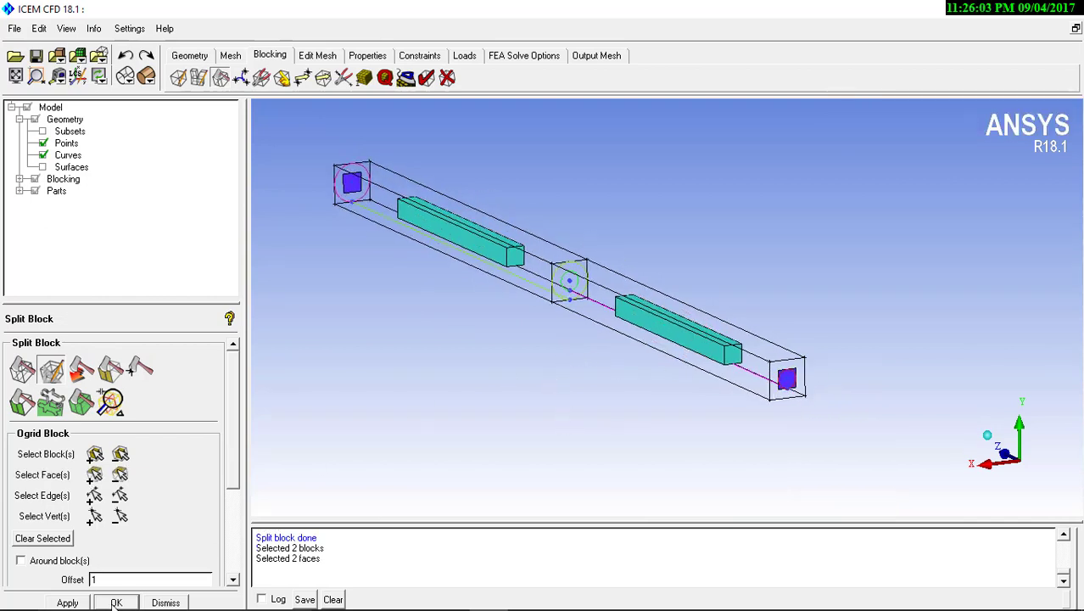
pyautogui.click(67, 601)
# Examine the O-grid edges along both cylinders, at the two ends and at the junction
pyautogui.scroll(5, 660, 261)
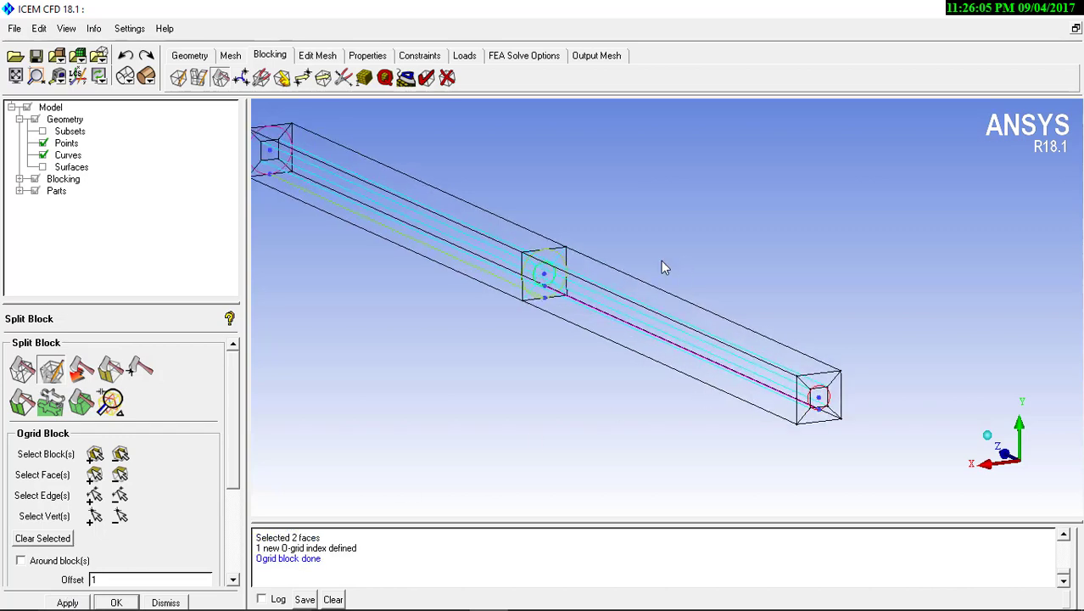
pyautogui.moveTo(546, 295); pyautogui.dragTo(621, 306, button='middle')
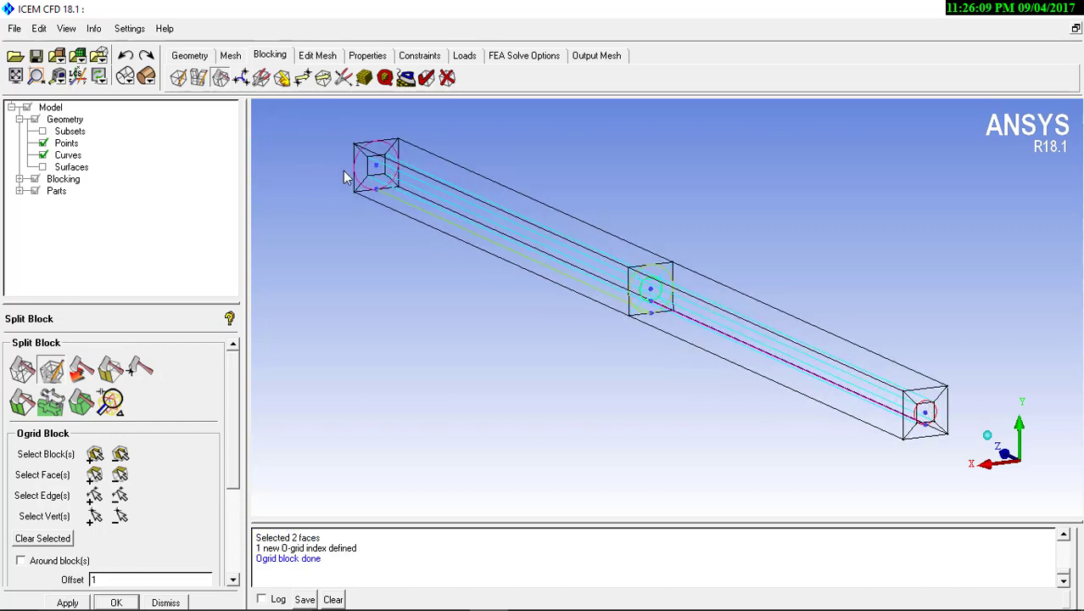
pyautogui.moveTo(692, 365); pyautogui.dragTo(670, 197, button='right')
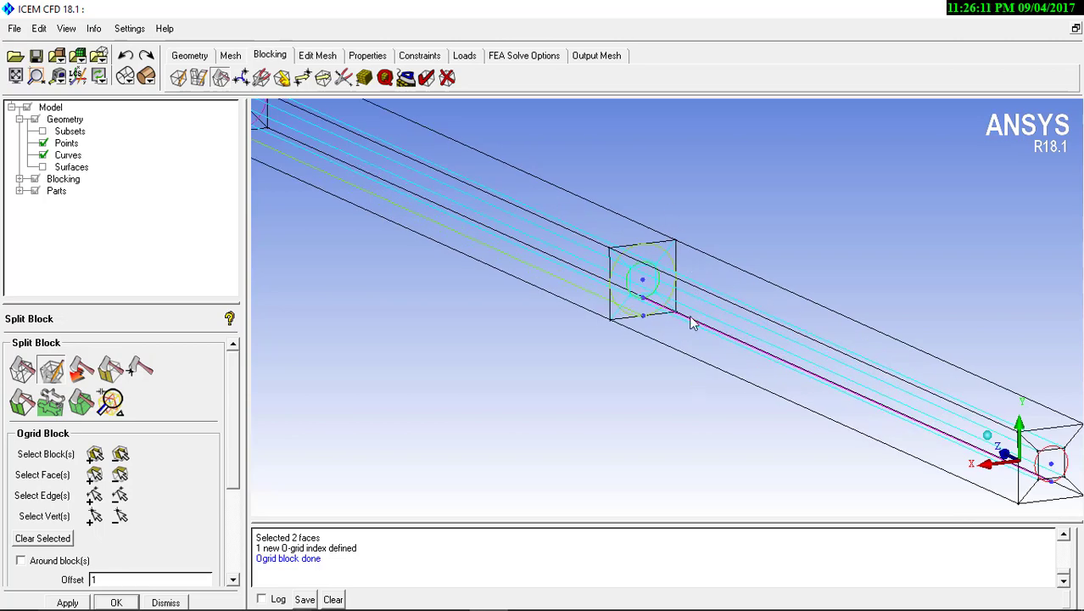
pyautogui.moveTo(690, 316); pyautogui.dragTo(574, 292, button='middle')
pyautogui.moveTo(467, 205); pyautogui.dragTo(505, 296, button='right')
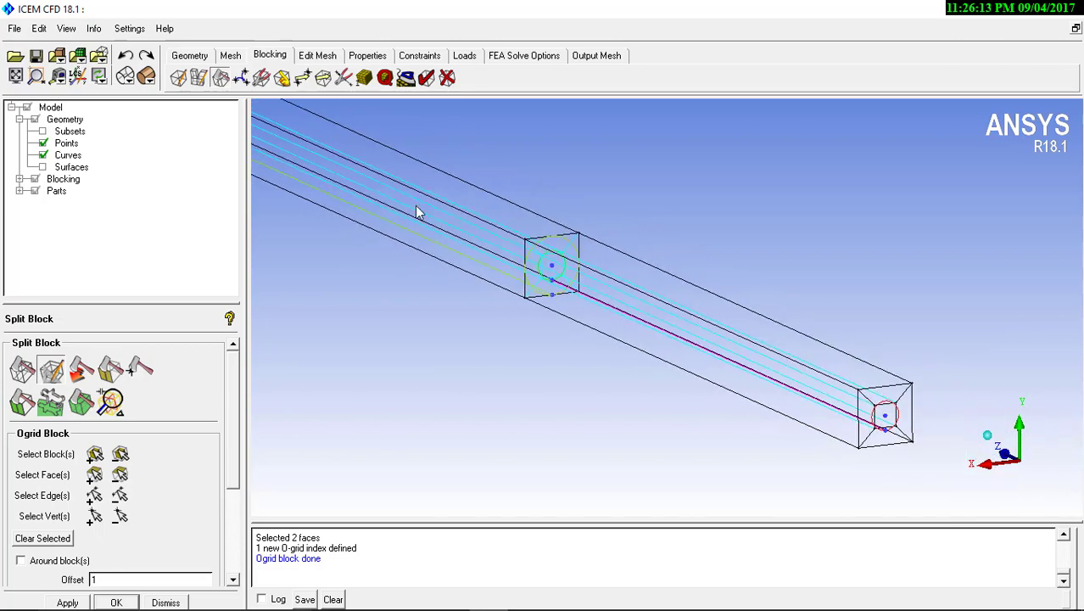
pyautogui.moveTo(413, 206); pyautogui.dragTo(557, 242, button='middle')
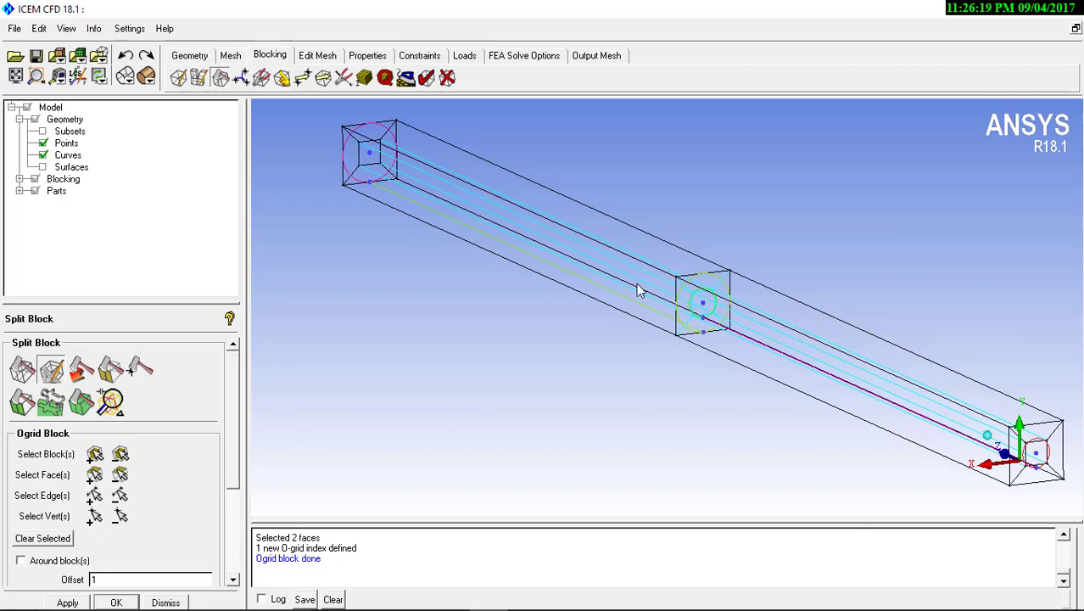
pyautogui.moveTo(640, 291); pyautogui.dragTo(537, 246, button='middle')
# Display the solid blocks and the geometry surfaces to compare the O-grid with the smaller cylinder's free end
pyautogui.click(20, 179)
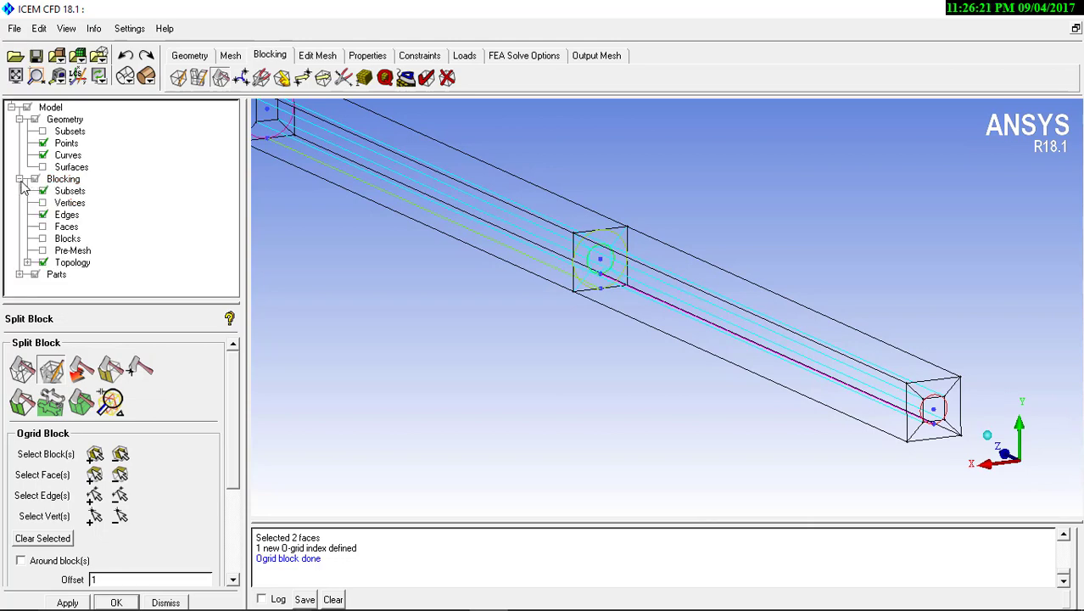
pyautogui.click(42, 238)
pyautogui.moveTo(747, 345); pyautogui.dragTo(508, 253, button='middle')
pyautogui.scroll(4, 508, 253)
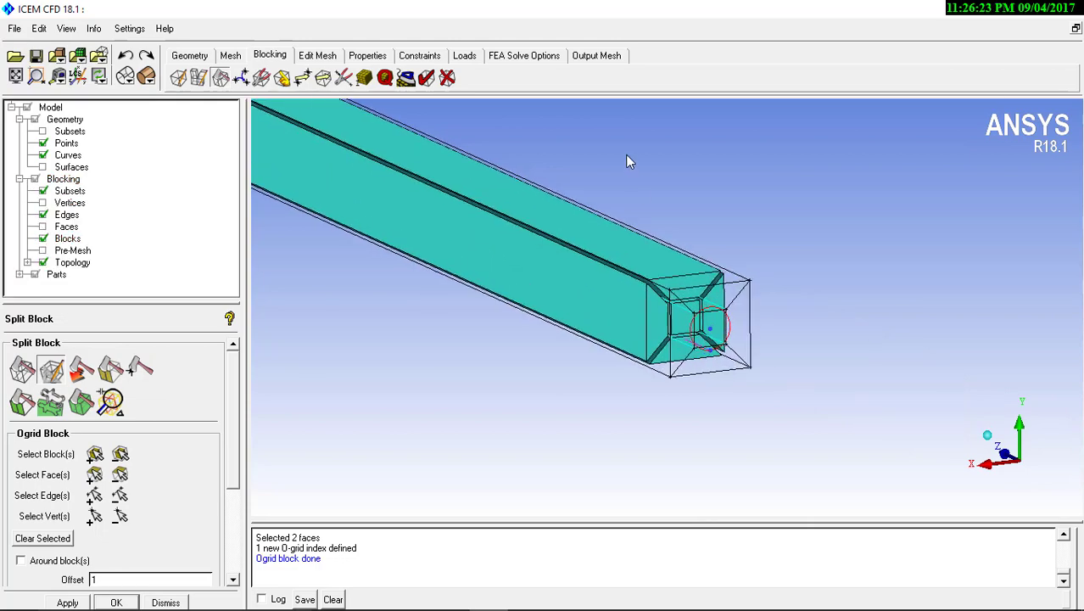
pyautogui.scroll(2, 633, 200)
pyautogui.scroll(1, 676, 370)
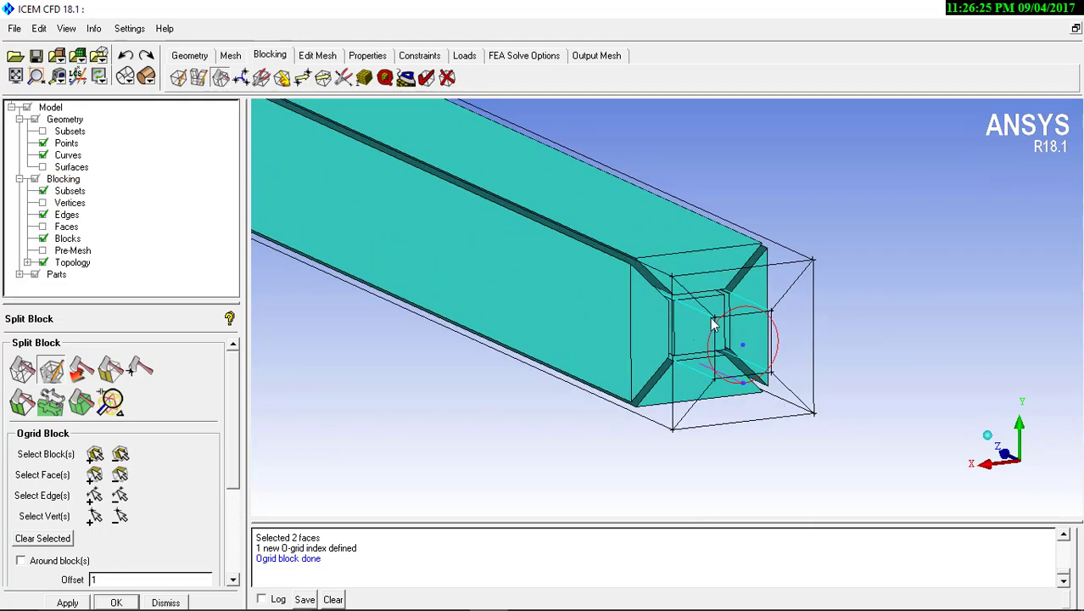
pyautogui.moveTo(713, 323); pyautogui.dragTo(709, 337, button='middle')
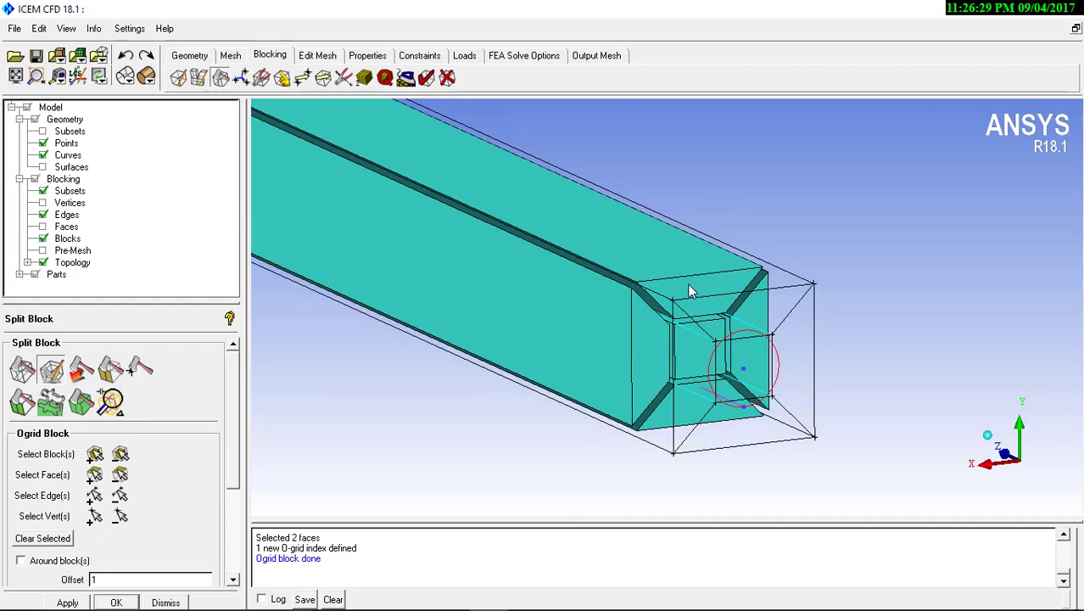
pyautogui.click(42, 167)
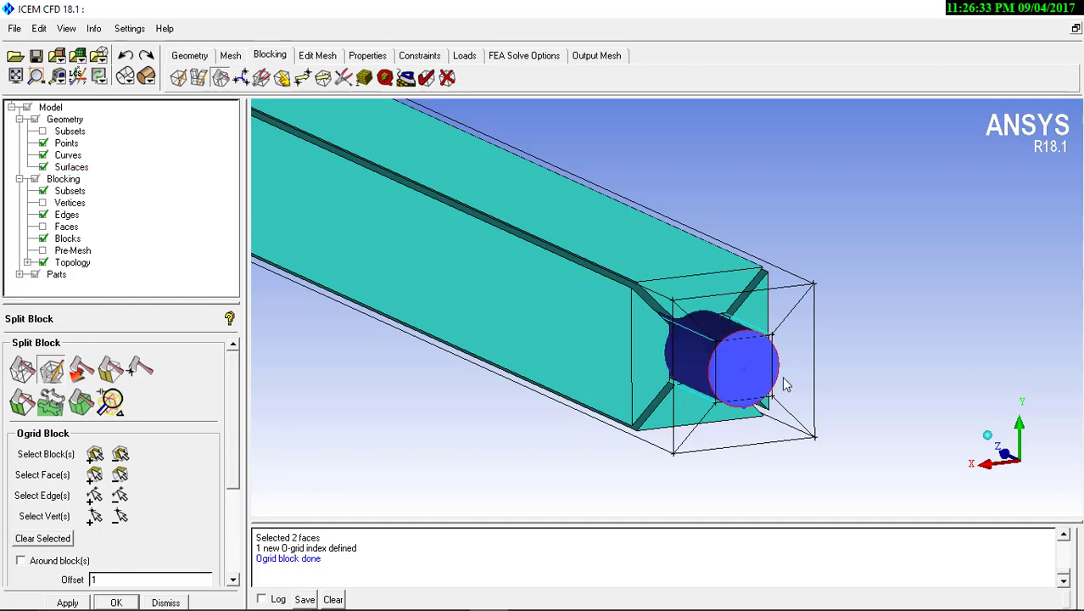
pyautogui.moveTo(662, 402); pyautogui.dragTo(727, 319)
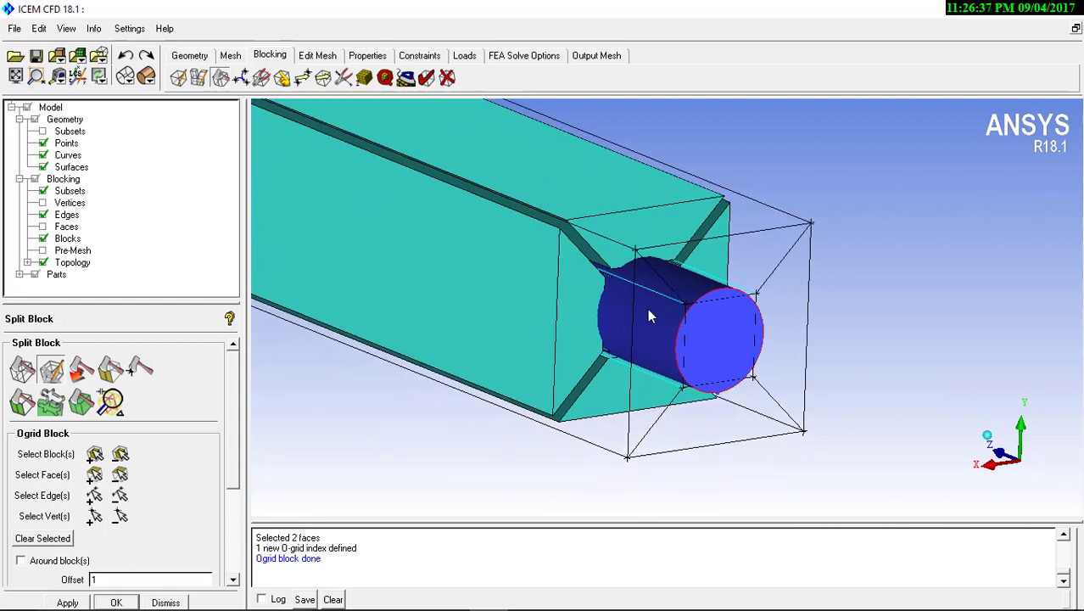
pyautogui.moveTo(648, 315); pyautogui.dragTo(574, 201)
# Delete the four outer O-grid blocks surrounding the smaller cylinder, without deleting them permanently
pyautogui.click(447, 77)
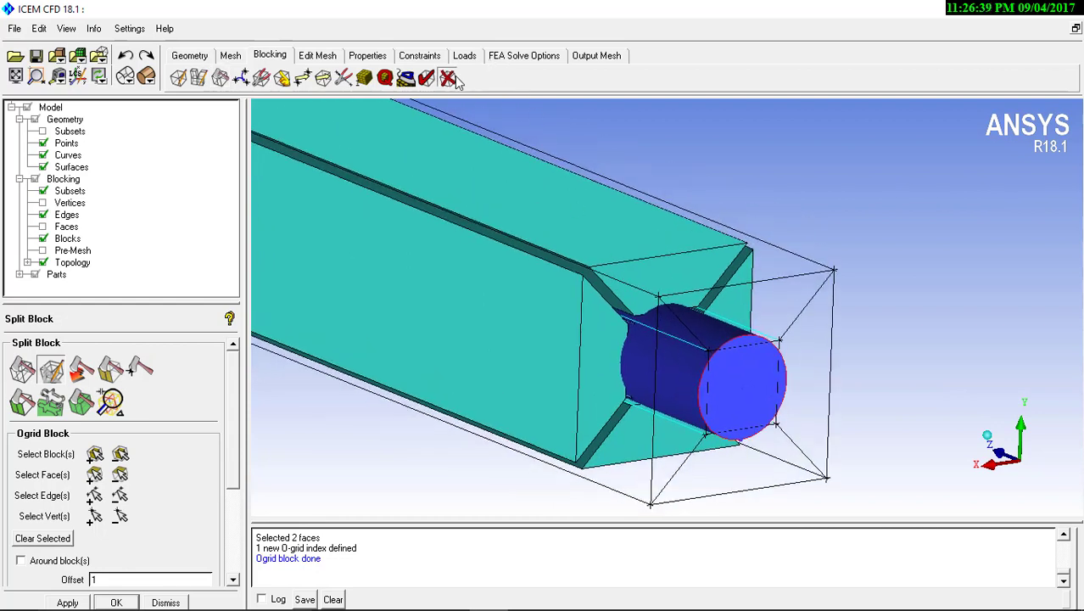
pyautogui.click(579, 283)
pyautogui.click(607, 267)
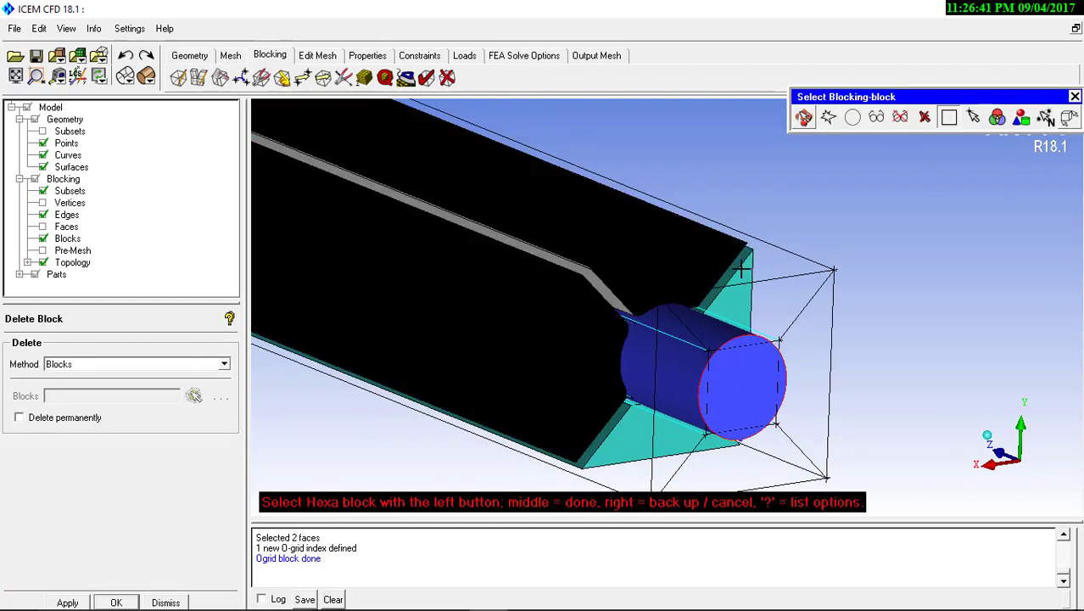
pyautogui.click(741, 269)
pyautogui.click(619, 424)
pyautogui.middleClick(619, 425)
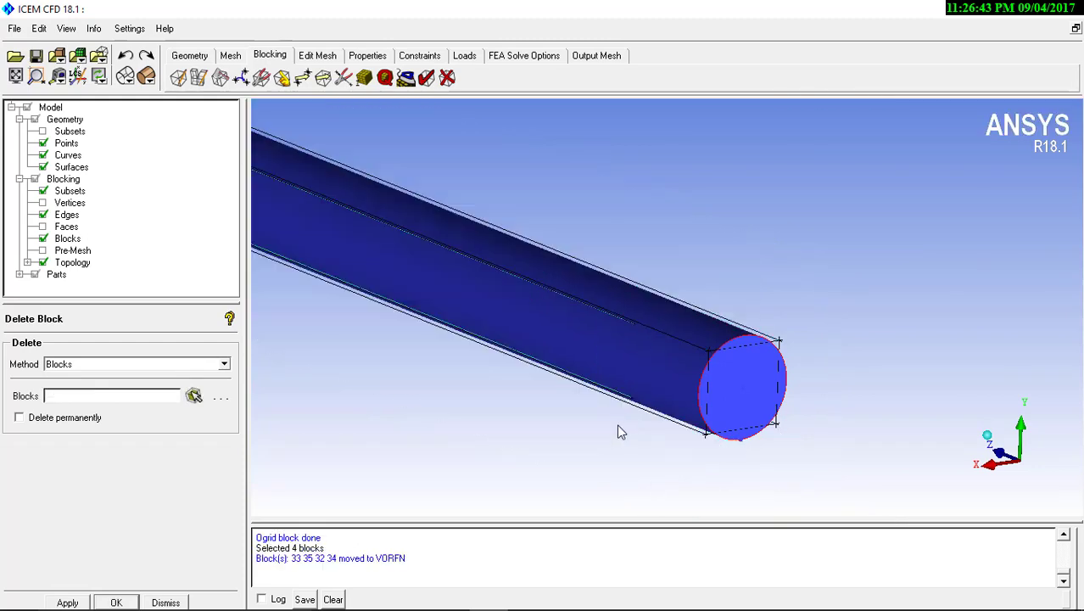
pyautogui.middleClick(586, 380)
pyautogui.moveTo(513, 156); pyautogui.dragTo(572, 266, button='right')
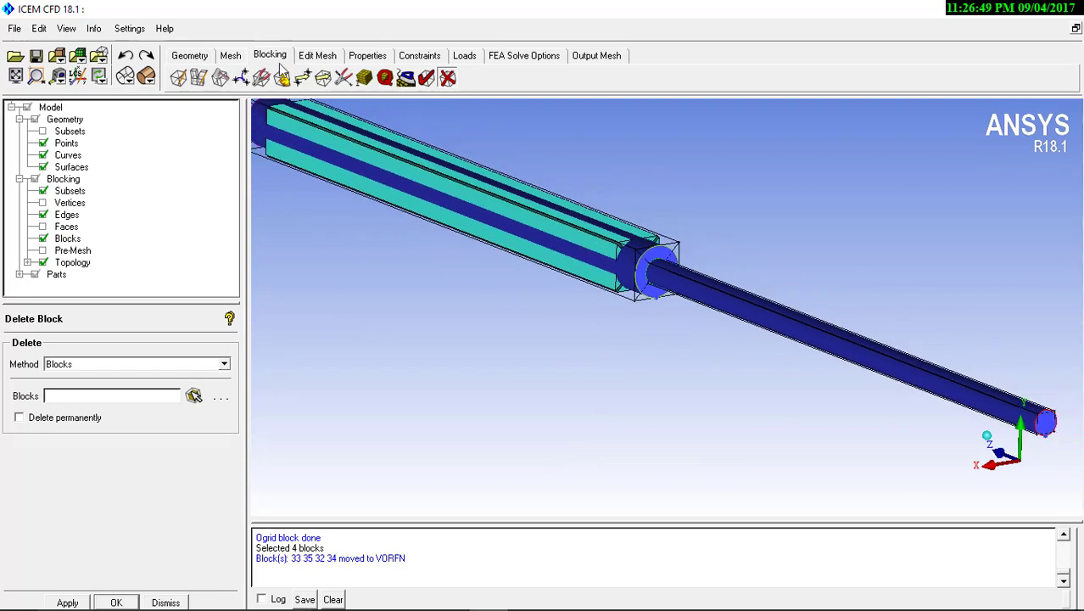
# Hide the solid blocks and the surfaces, leaving points, curves and block edges displayed at the cylinder junction
pyautogui.click(44, 239)
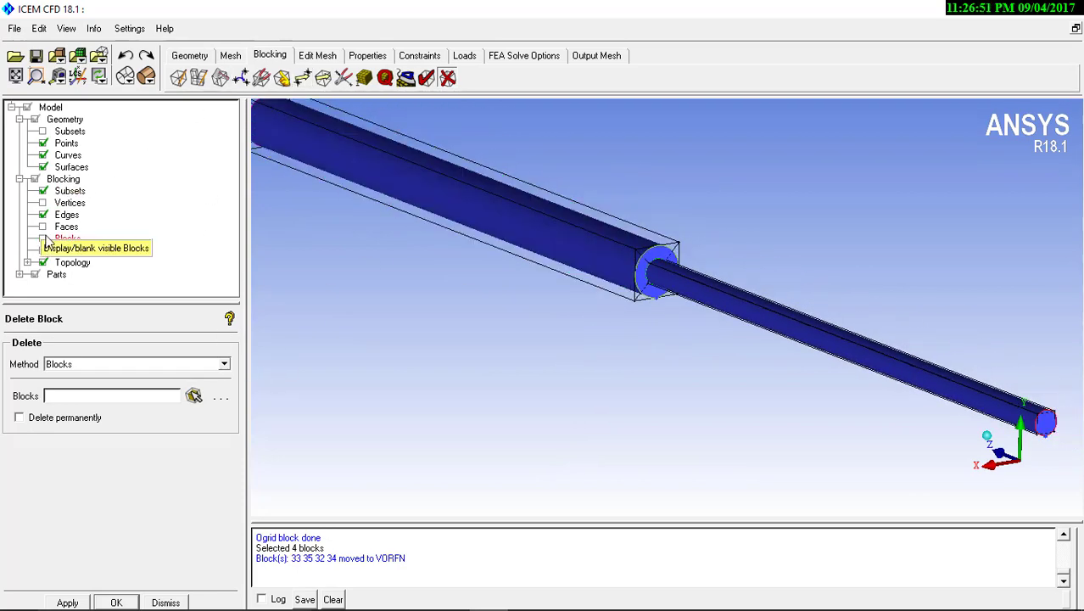
pyautogui.moveTo(739, 277); pyautogui.dragTo(544, 261, button='middle')
pyautogui.moveTo(545, 261); pyautogui.dragTo(504, 183, button='right')
pyautogui.moveTo(503, 183); pyautogui.dragTo(701, 257, button='middle')
pyautogui.scroll(4, 689, 274)
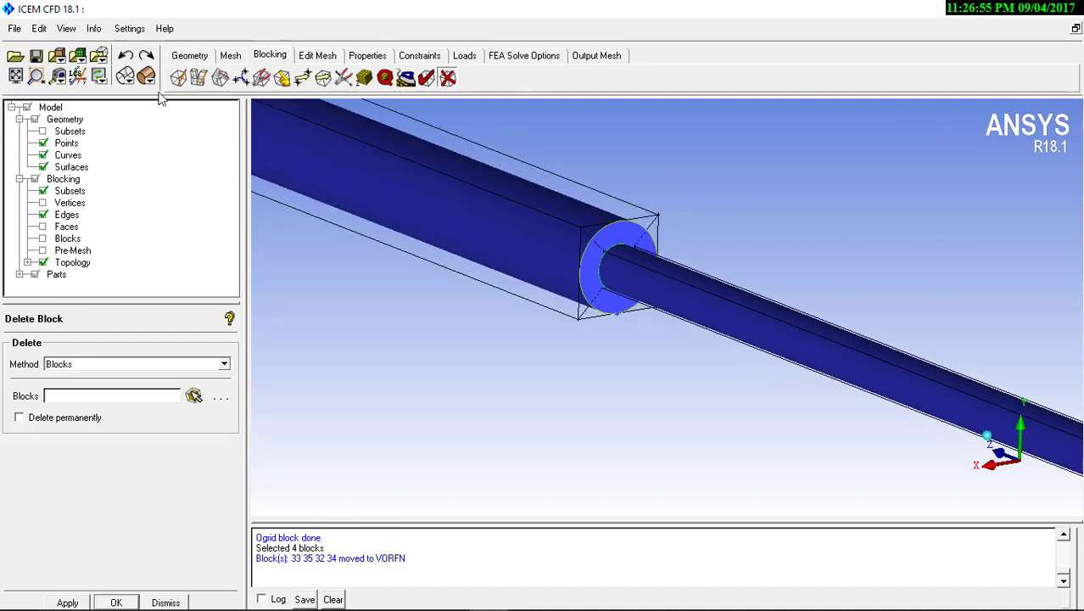
pyautogui.click(43, 167)
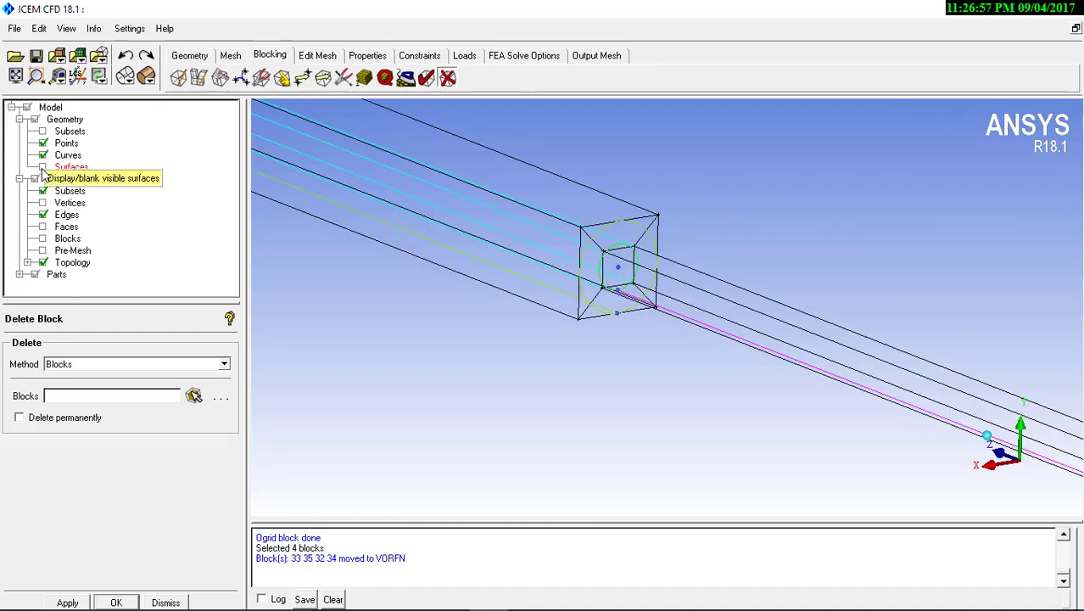
pyautogui.scroll(5, 669, 256)
pyautogui.moveTo(621, 280); pyautogui.dragTo(636, 331, button='middle')
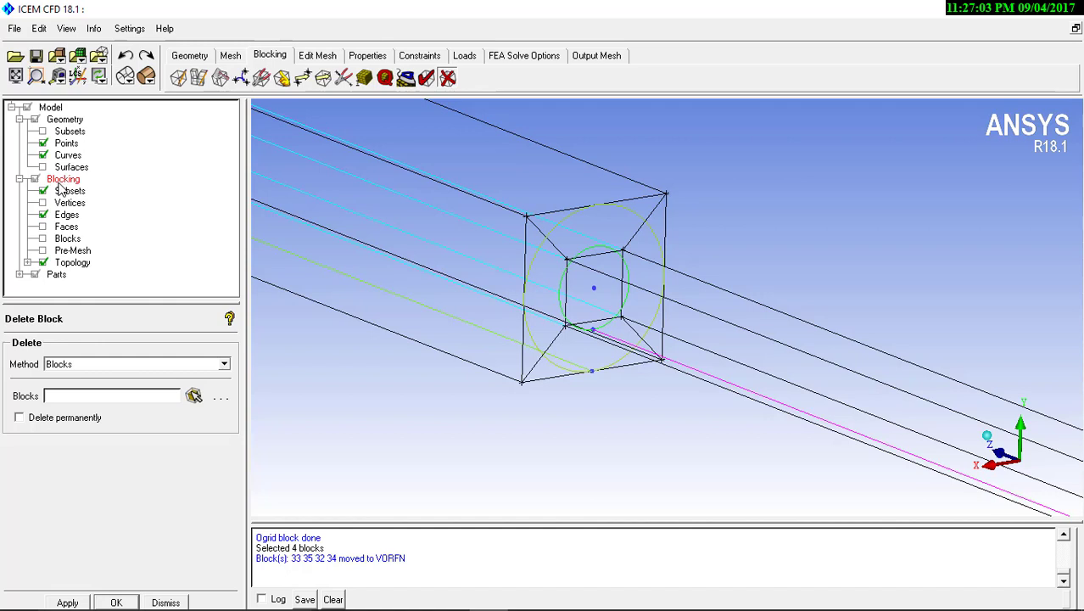
# Use the blocking Index Control to set the O3 minimum to 1, showing only the inner O-grid blocks
pyautogui.rightClick(59, 182)
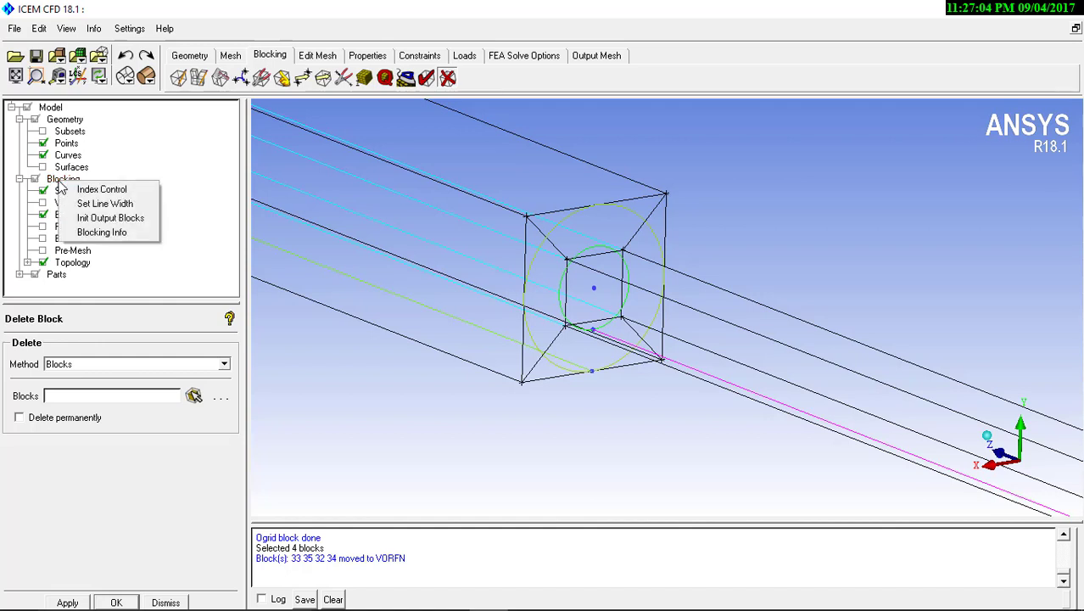
pyautogui.click(103, 190)
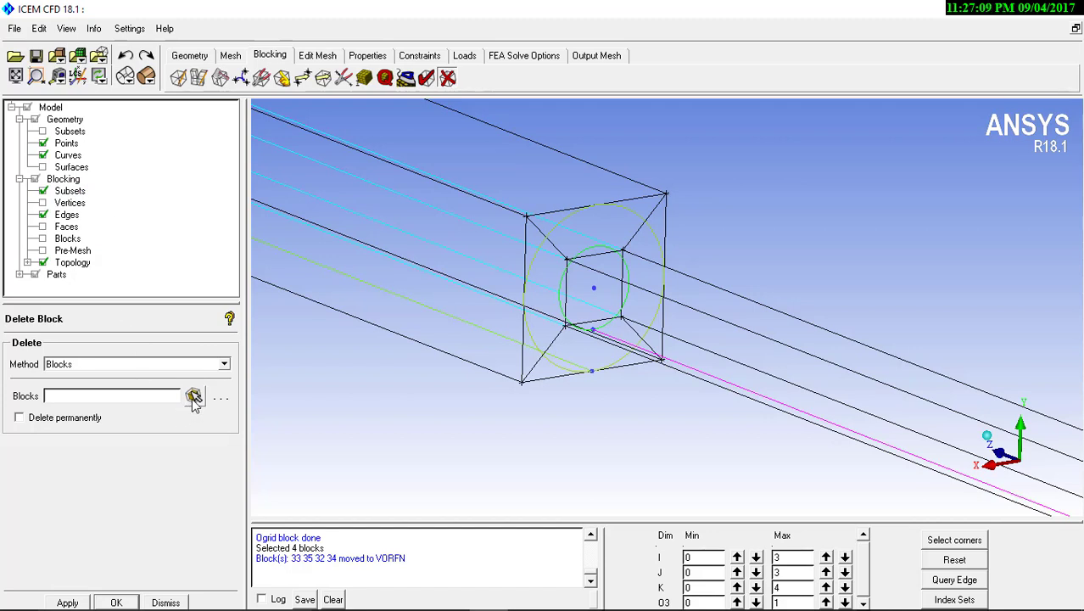
pyautogui.click(736, 602)
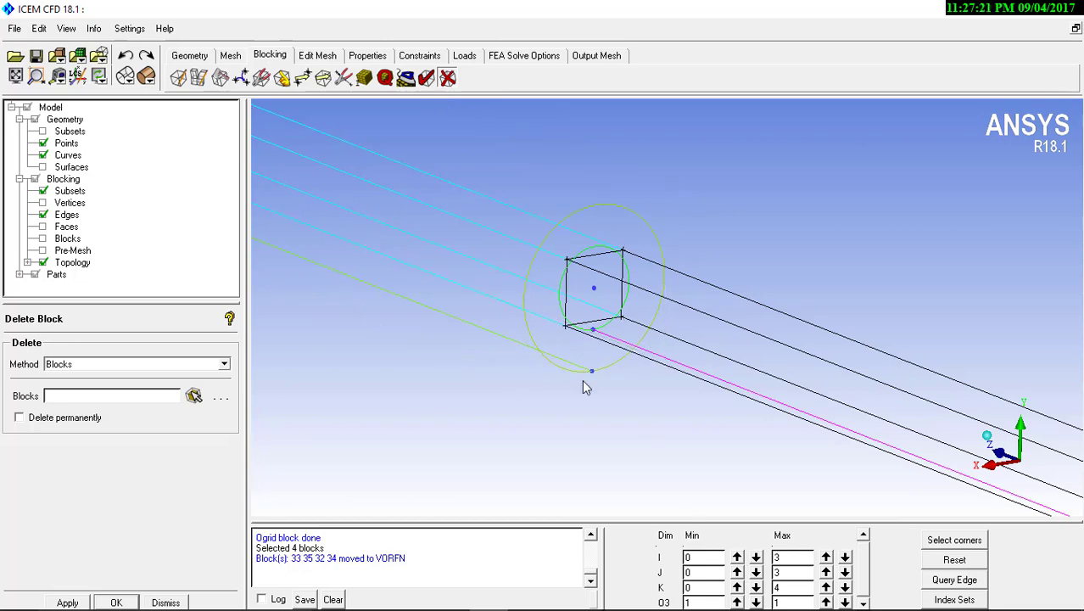
# Associate the four inner block edges at the junction with the smaller circular curve
pyautogui.scroll(2, 580, 357)
pyautogui.moveTo(582, 292); pyautogui.dragTo(595, 332, button='middle')
pyautogui.moveTo(621, 411); pyautogui.dragTo(609, 267)
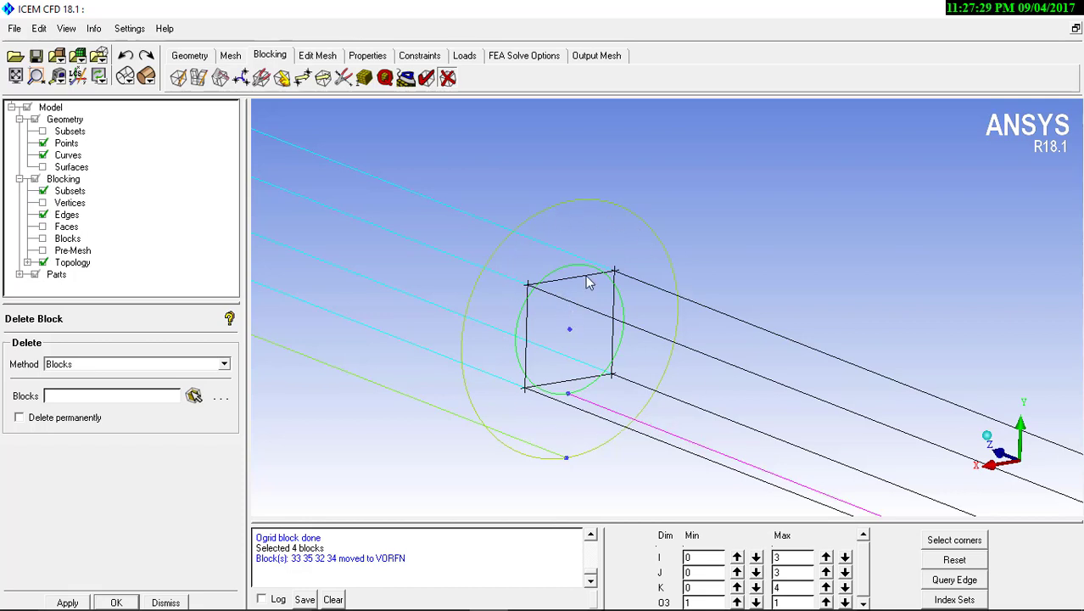
pyautogui.moveTo(585, 246); pyautogui.dragTo(606, 353, button='right')
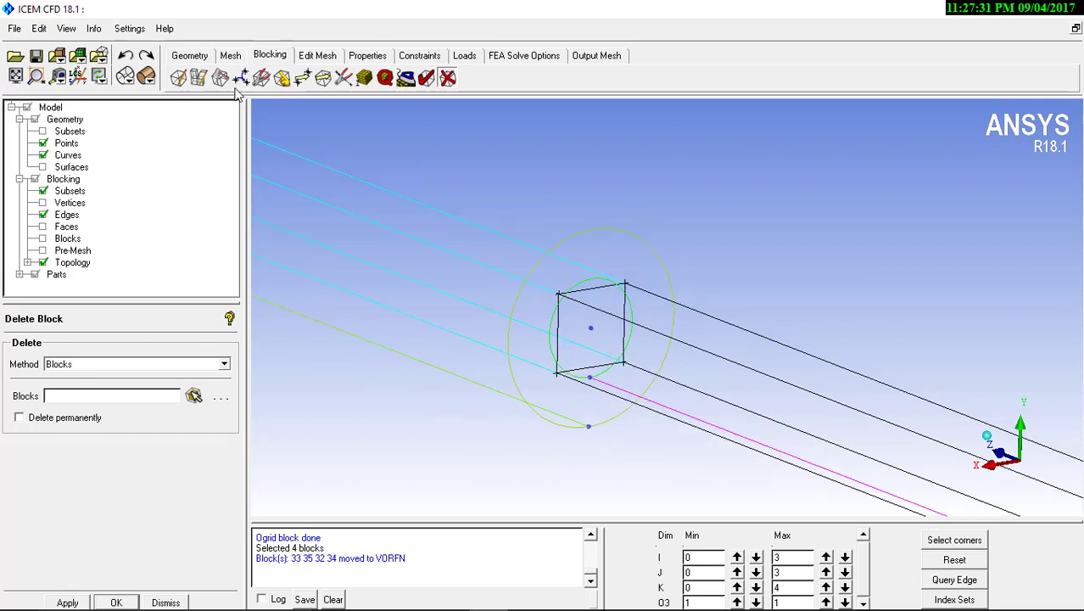
pyautogui.click(282, 77)
pyautogui.click(51, 369)
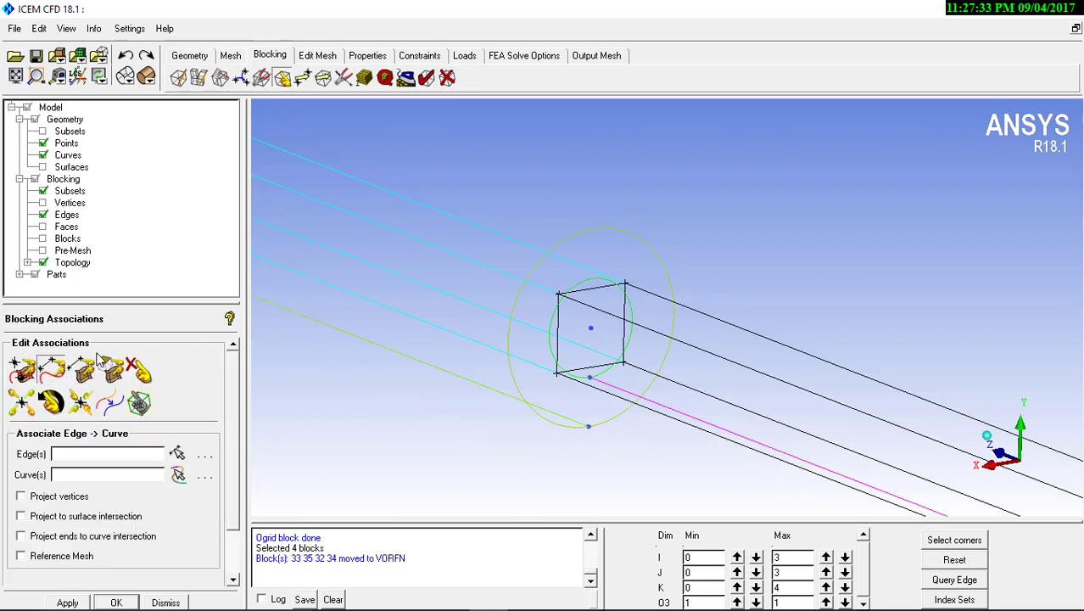
pyautogui.click(581, 290)
pyautogui.click(557, 326)
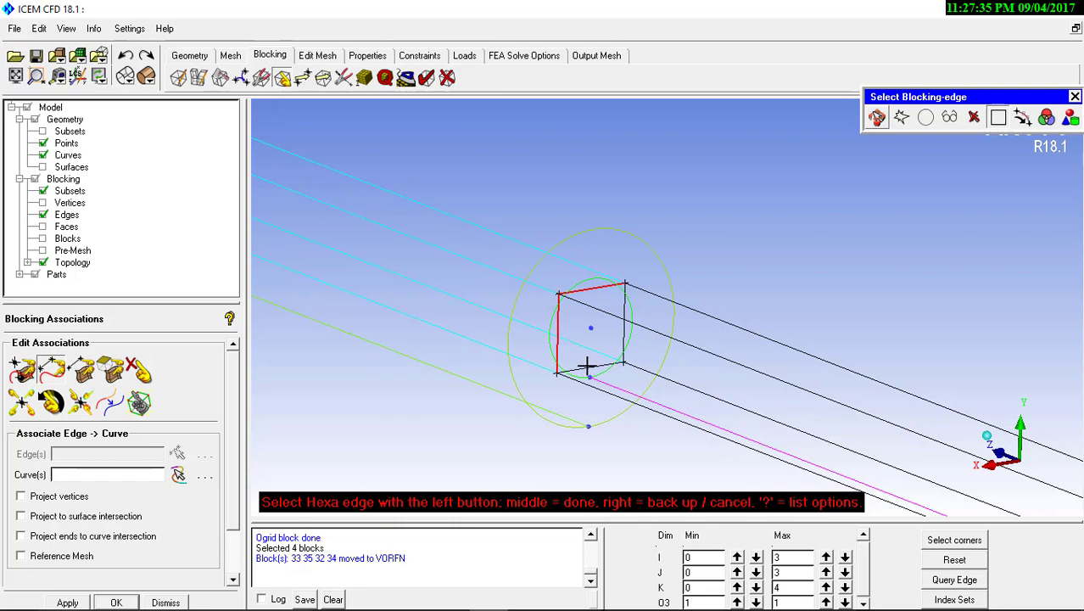
pyautogui.click(585, 367)
pyautogui.click(623, 337)
pyautogui.middleClick(593, 266)
pyautogui.click(593, 276)
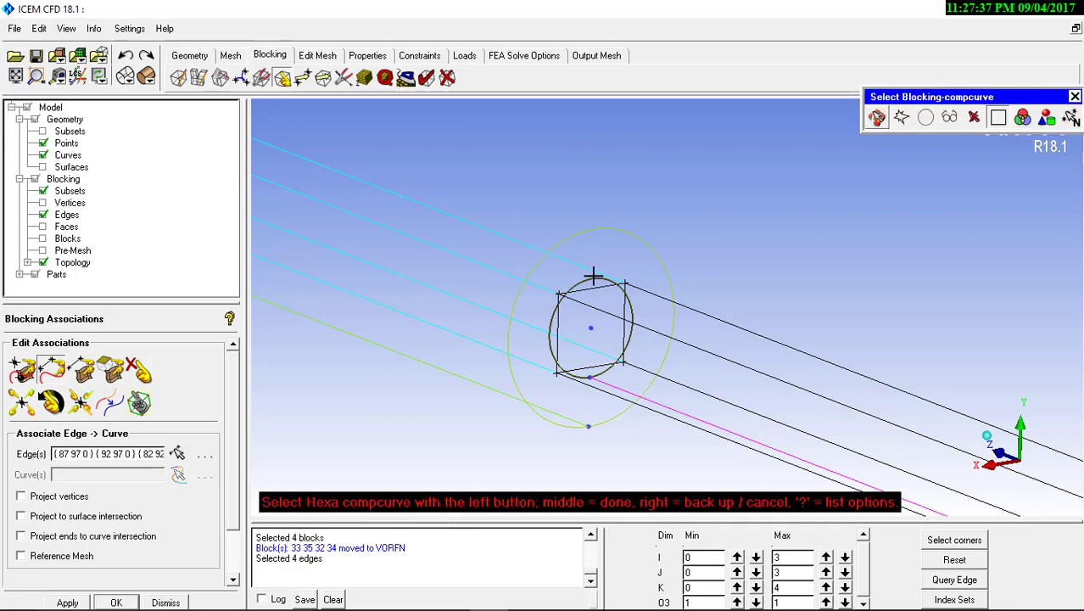
pyautogui.middleClick(598, 272)
# Associate the four block edges at the free end of the smaller cylinder with its circular end curve
pyautogui.moveTo(684, 362); pyautogui.dragTo(700, 386)
pyautogui.moveTo(515, 221); pyautogui.dragTo(662, 394, button='right')
pyautogui.moveTo(705, 414); pyautogui.dragTo(195, 250, button='middle')
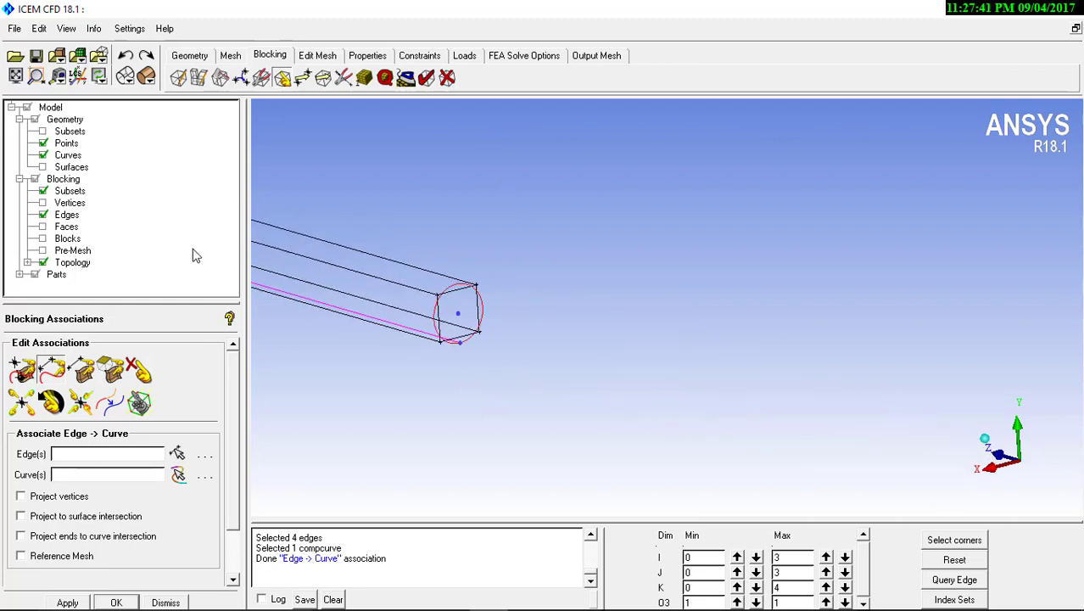
pyautogui.moveTo(407, 199); pyautogui.dragTo(415, 302, button='right')
pyautogui.moveTo(526, 378); pyautogui.dragTo(354, 353, button='right')
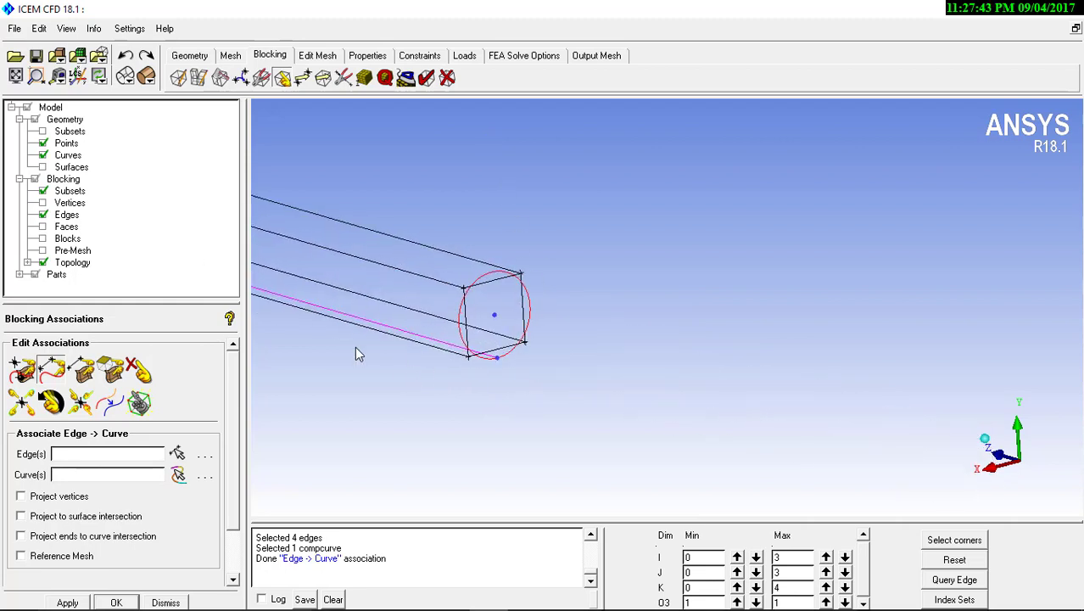
pyautogui.click(49, 371)
pyautogui.click(487, 283)
pyautogui.click(465, 309)
pyautogui.click(486, 352)
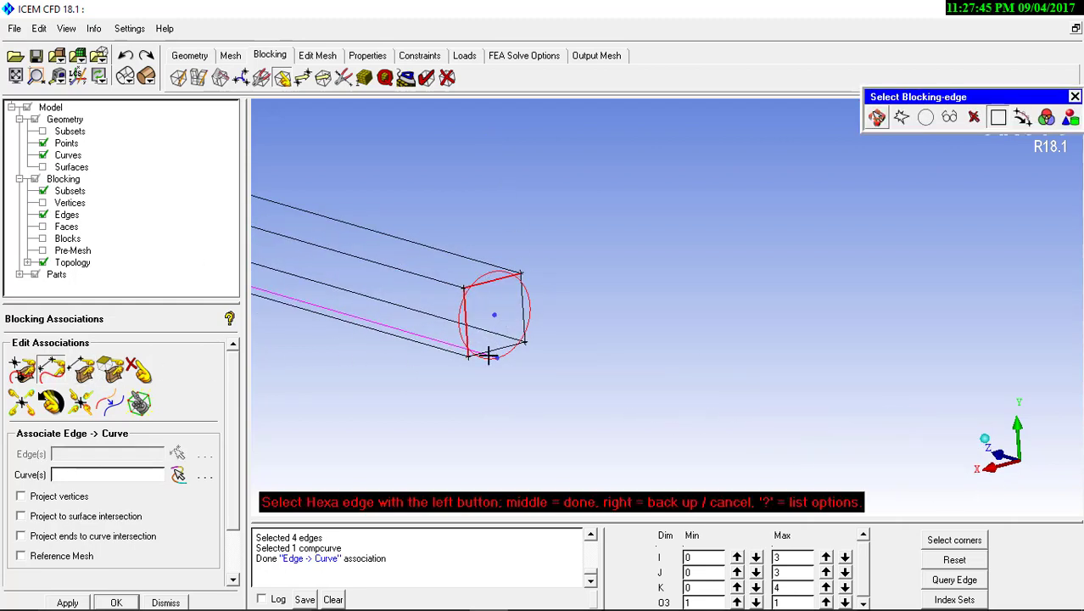
pyautogui.click(525, 324)
pyautogui.middleClick(528, 333)
pyautogui.click(528, 324)
pyautogui.middleClick(528, 323)
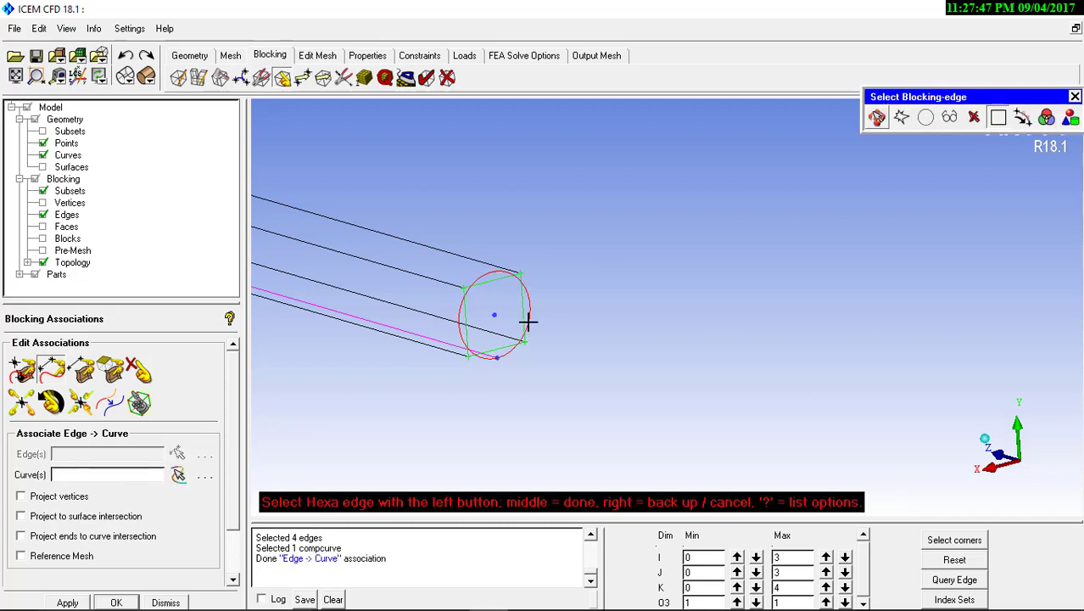
pyautogui.middleClick(527, 321)
# Set the O3 index range to 0 through 0, displaying only the outer block edges around the larger cylinder
pyautogui.moveTo(526, 320); pyautogui.dragTo(508, 242, button='right')
pyautogui.moveTo(510, 378); pyautogui.dragTo(508, 348, button='right')
pyautogui.moveTo(508, 356); pyautogui.dragTo(703, 460)
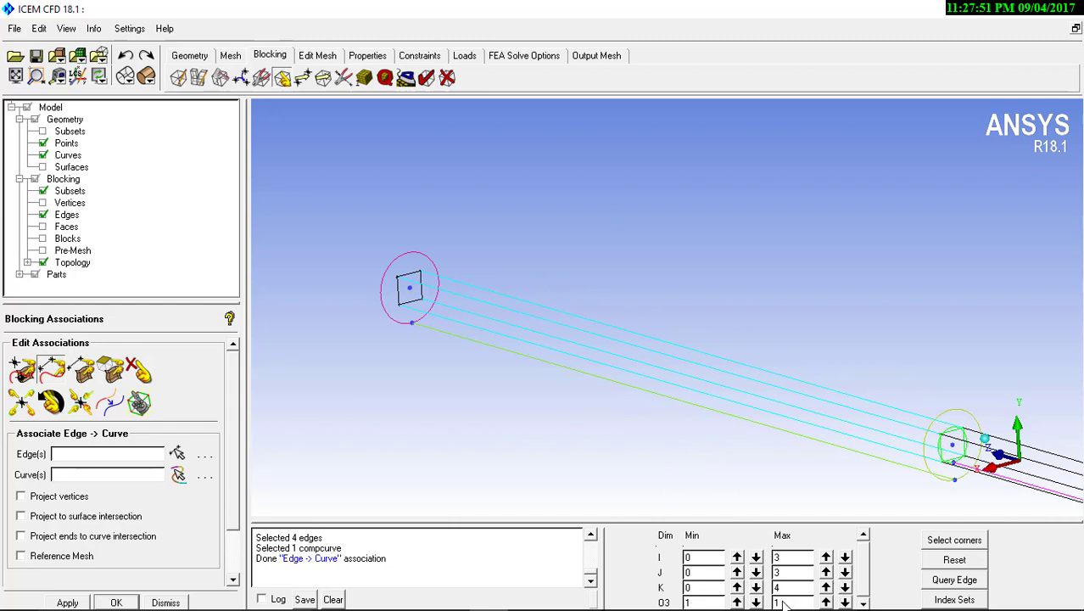
pyautogui.click(845, 602)
pyautogui.moveTo(688, 373); pyautogui.dragTo(553, 275, button='middle')
pyautogui.moveTo(303, 216); pyautogui.dragTo(385, 216, button='middle')
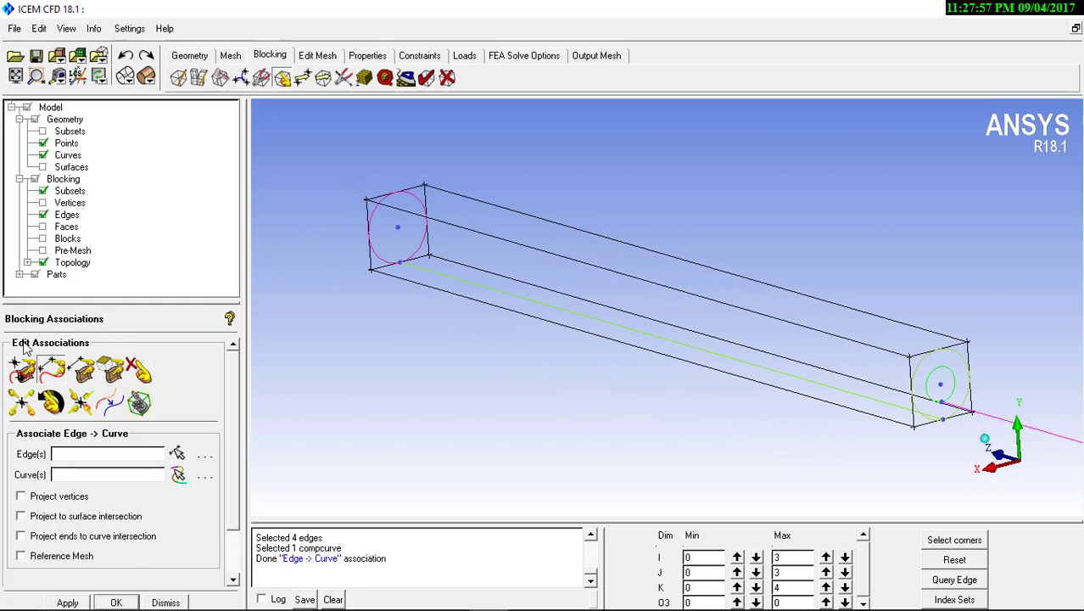
# Associate the four outer block edges at the free end of the larger cylinder with its circular end curve
pyautogui.click(49, 369)
pyautogui.click(378, 191)
pyautogui.click(368, 227)
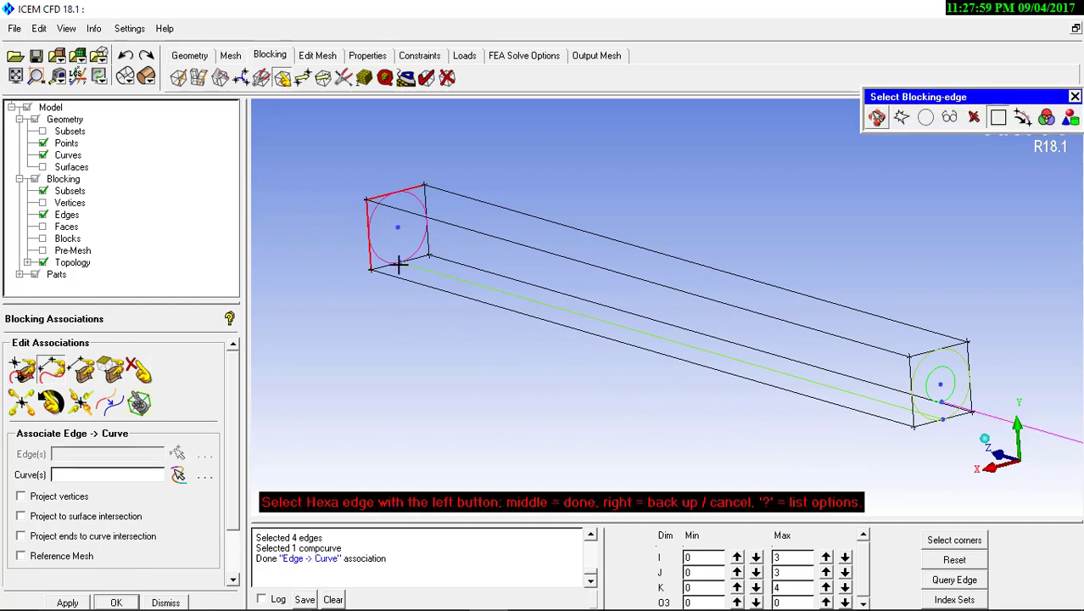
pyautogui.click(398, 265)
pyautogui.middleClick(429, 244)
pyautogui.click(423, 241)
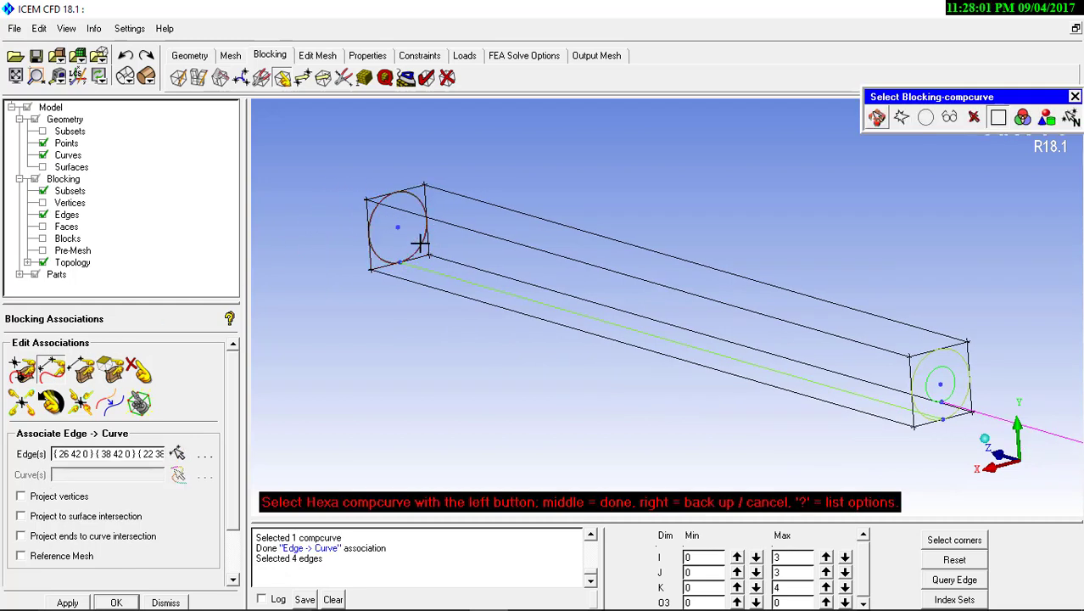
pyautogui.middleClick(423, 243)
# Associate the four outer block edges at the junction with the larger circular curve
pyautogui.click(949, 346)
pyautogui.click(907, 380)
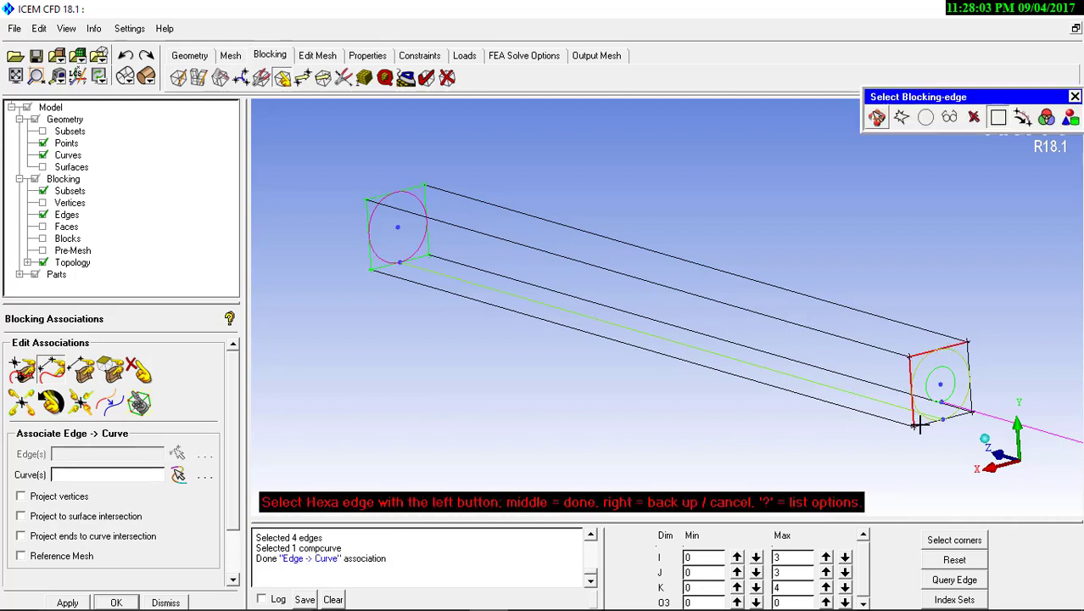
pyautogui.click(919, 424)
pyautogui.click(972, 392)
pyautogui.middleClick(983, 366)
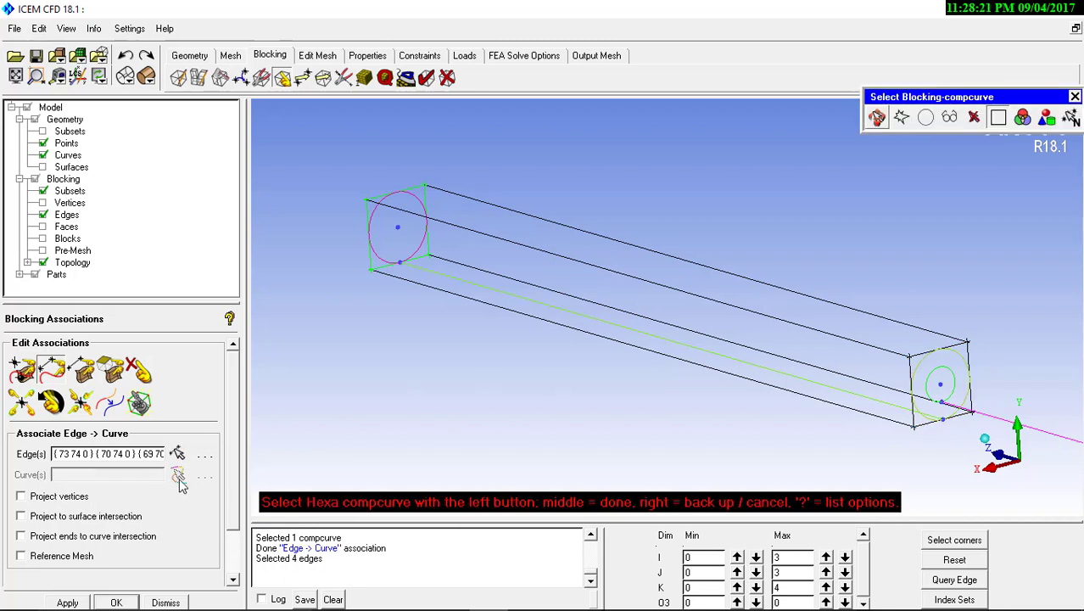
pyautogui.click(930, 357)
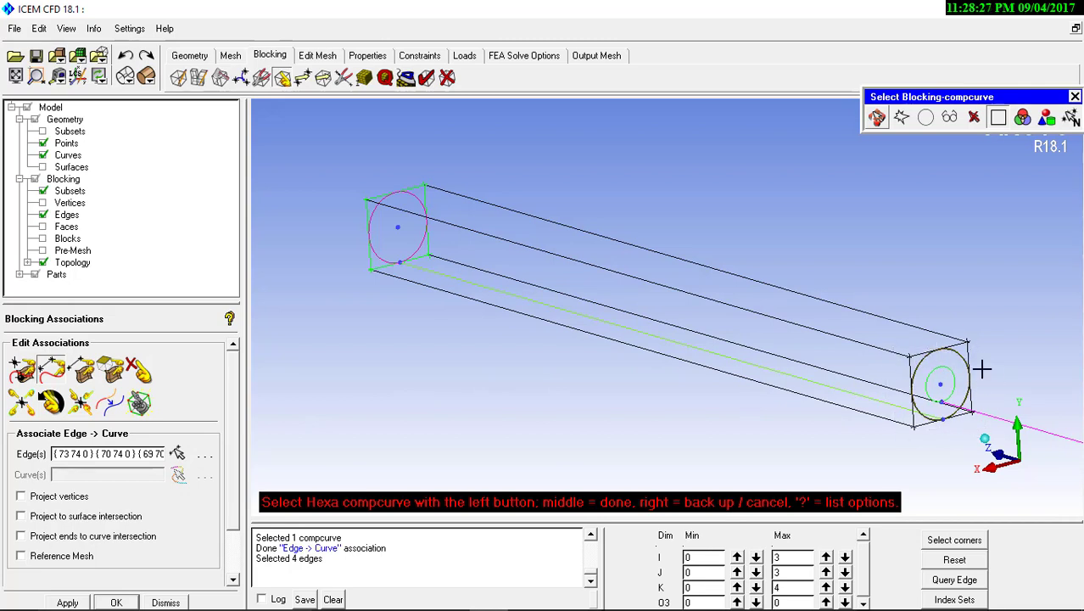
pyautogui.middleClick(652, 377)
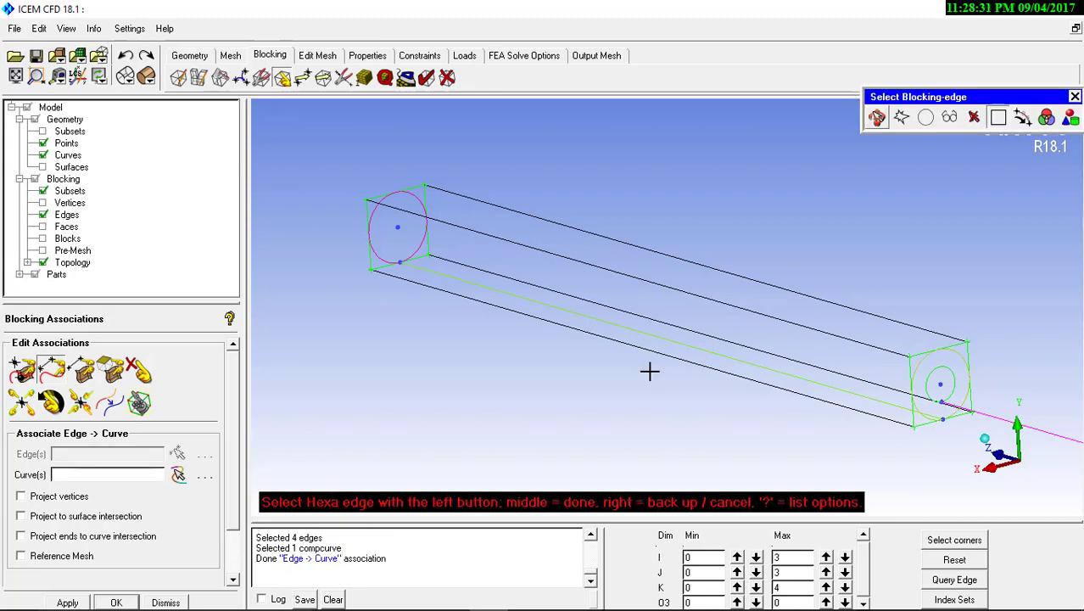
pyautogui.middleClick(650, 370)
# Turn on Show Association for the block edges to display their projection arrows
pyautogui.moveTo(575, 373); pyautogui.dragTo(662, 430, button='middle')
pyautogui.moveTo(542, 357); pyautogui.dragTo(618, 402, button='middle')
pyautogui.moveTo(617, 402); pyautogui.dragTo(582, 254, button='right')
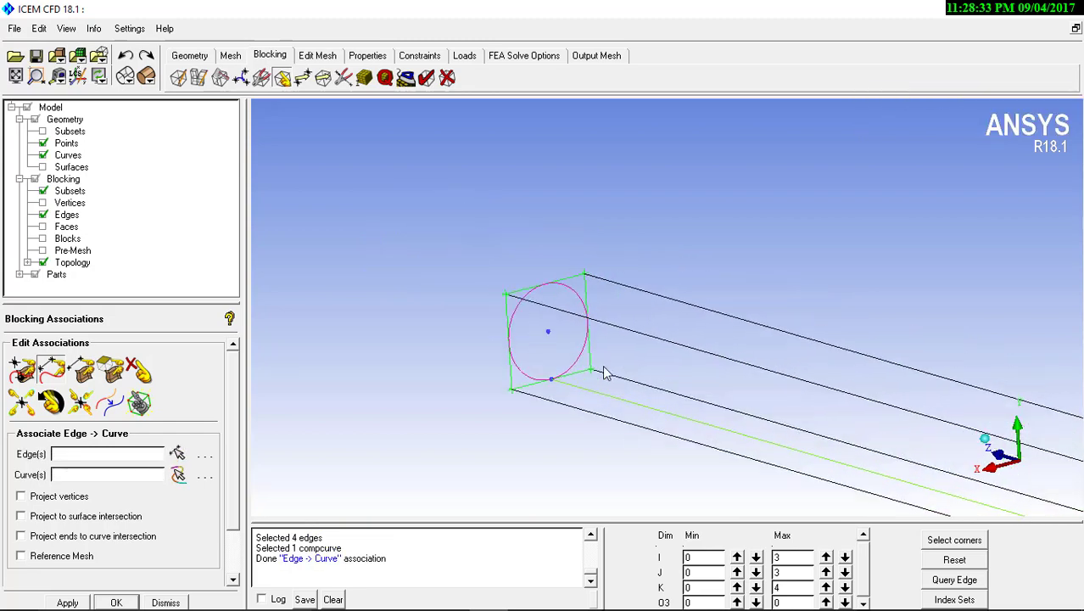
pyautogui.moveTo(603, 367); pyautogui.dragTo(621, 263)
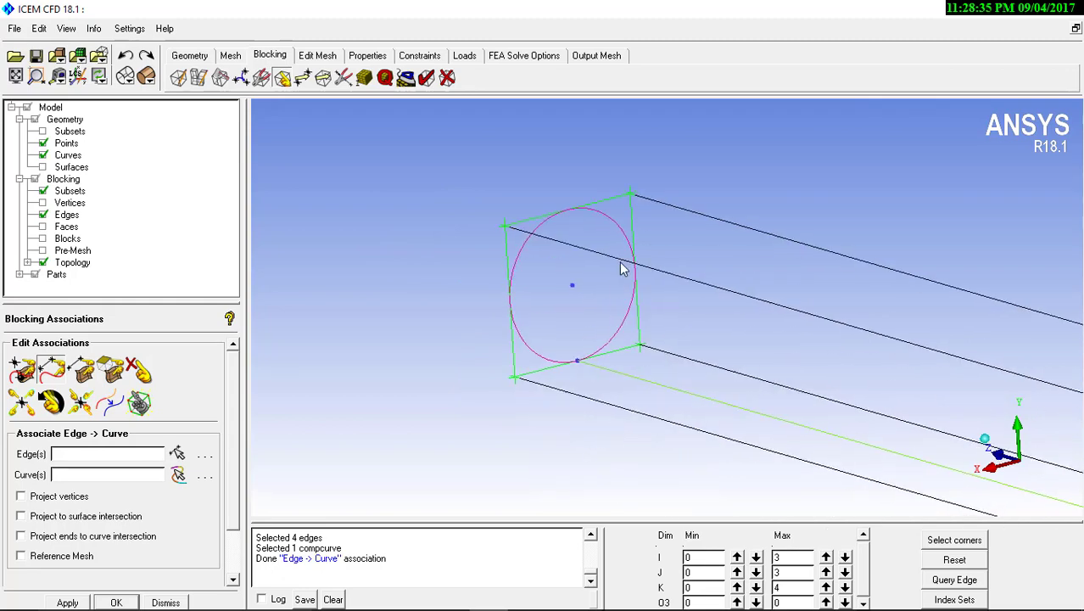
pyautogui.moveTo(590, 208)
pyautogui.mouseDown()
pyautogui.moveTo(575, 200)
pyautogui.moveTo(584, 218)
pyautogui.moveTo(583, 201)
pyautogui.mouseUp()
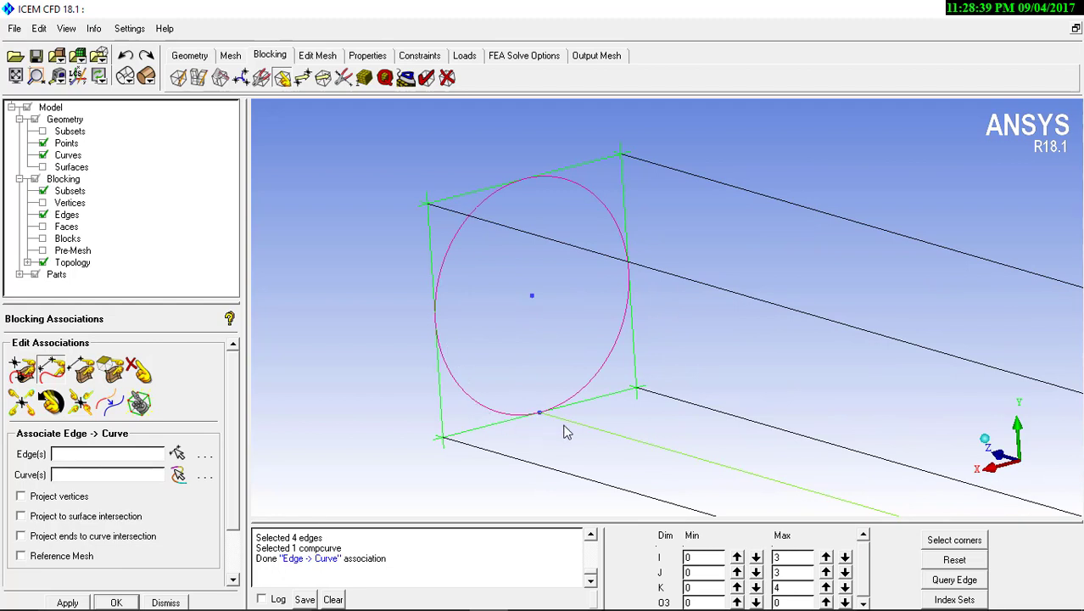
pyautogui.scroll(-8, 751, 312)
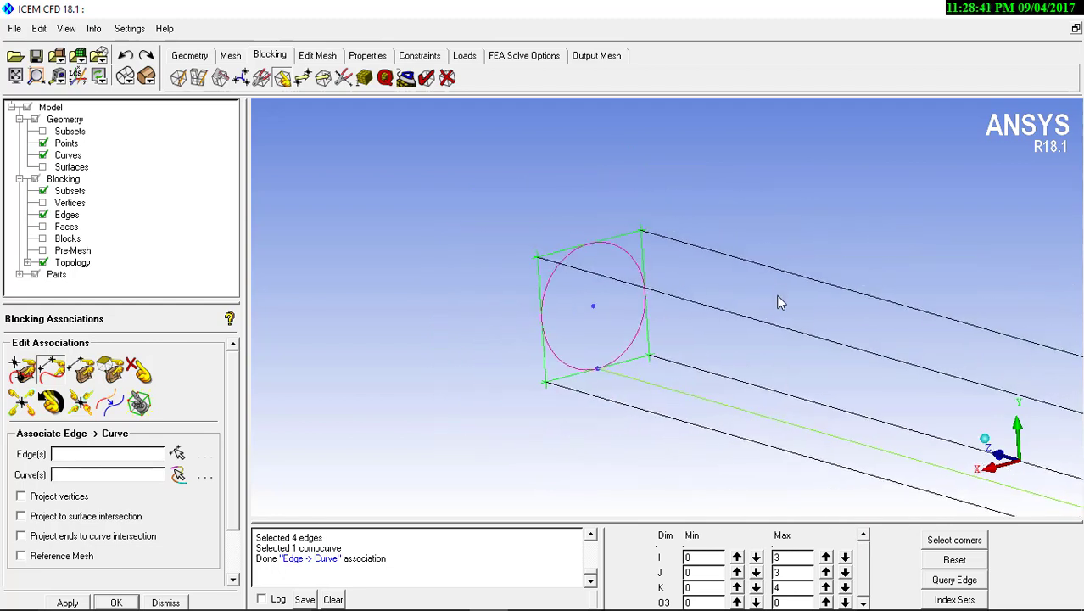
pyautogui.scroll(3, 539, 332)
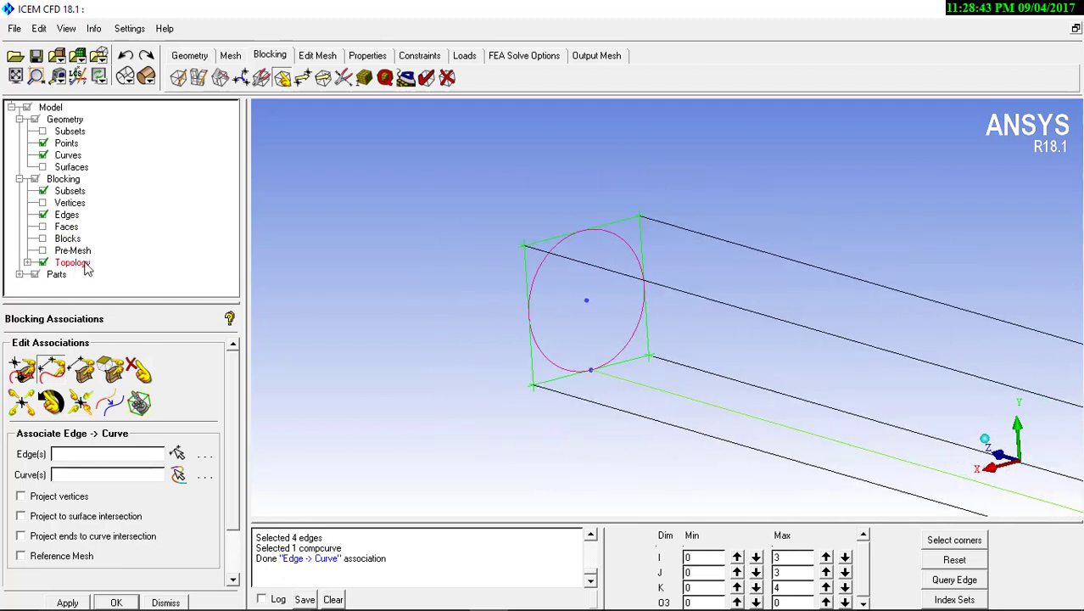
pyautogui.rightClick(66, 217)
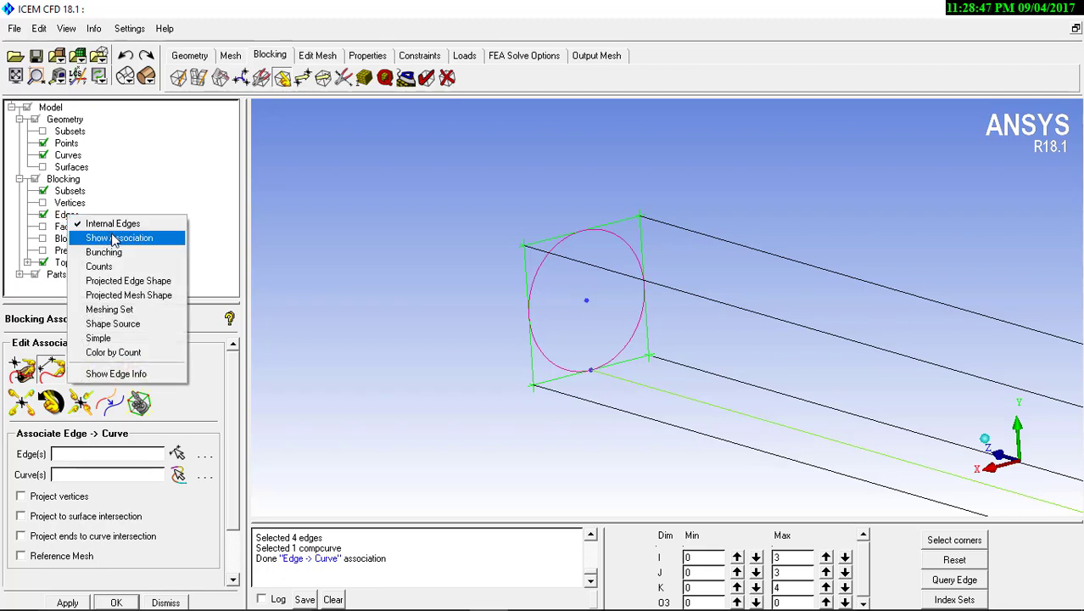
pyautogui.click(114, 238)
# Reset the blocking index ranges so all inner and outer block edges are displayed
pyautogui.scroll(3, 661, 331)
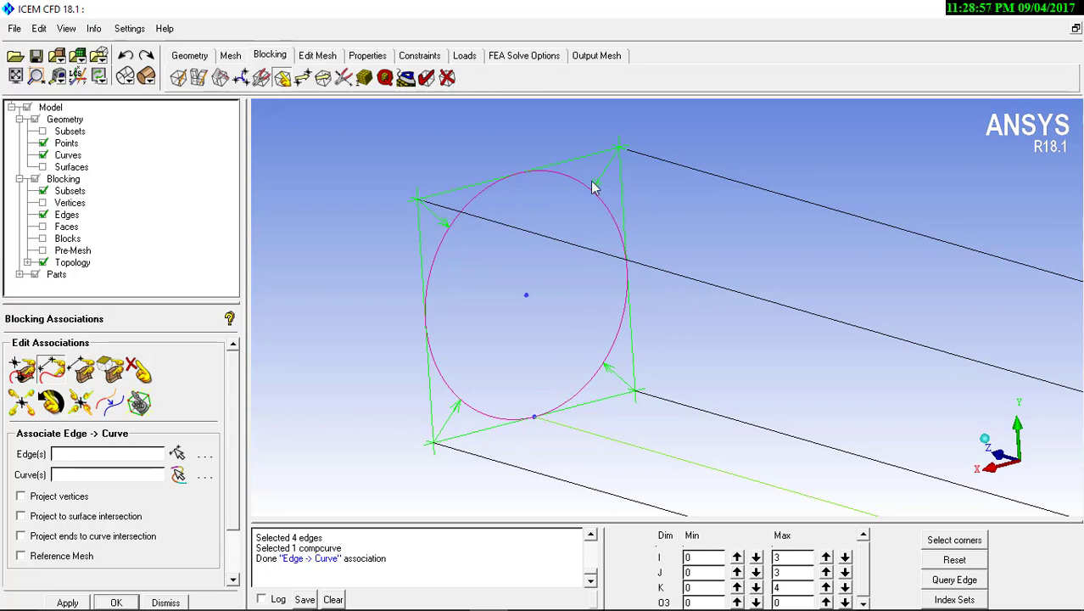
pyautogui.scroll(-12, 772, 437)
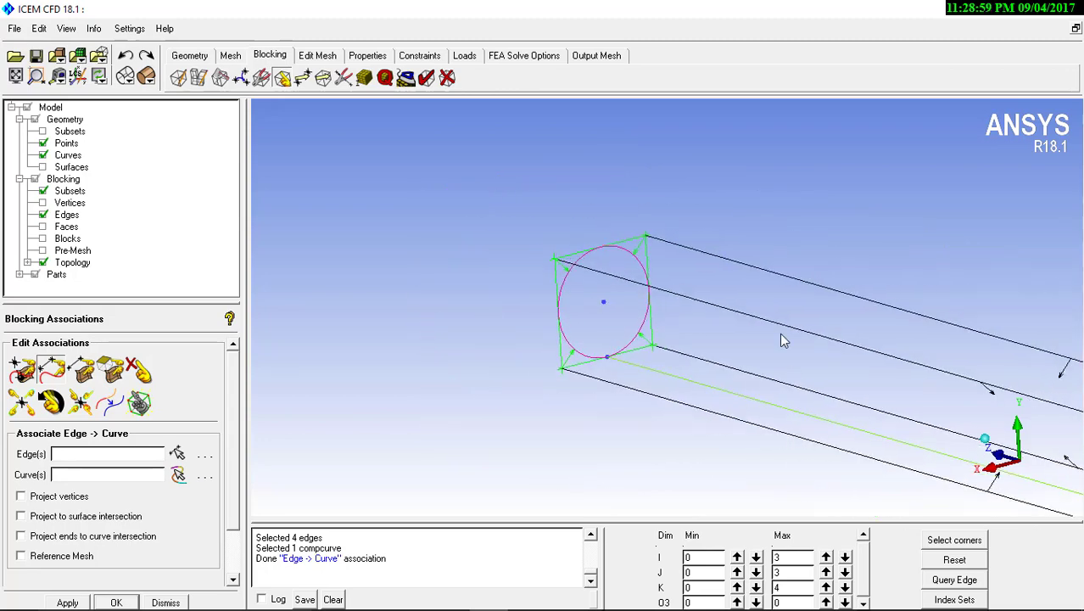
pyautogui.moveTo(825, 427); pyautogui.dragTo(515, 360, button='middle')
pyautogui.moveTo(724, 401); pyautogui.dragTo(593, 359, button='middle')
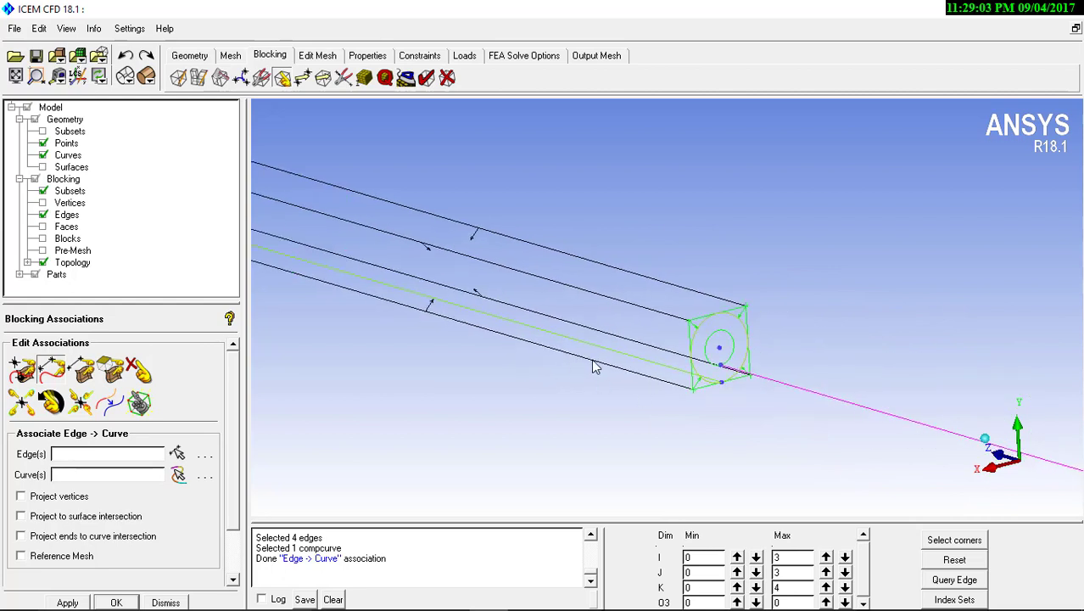
pyautogui.moveTo(523, 279); pyautogui.dragTo(549, 350, button='right')
pyautogui.moveTo(516, 329); pyautogui.dragTo(557, 335, button='middle')
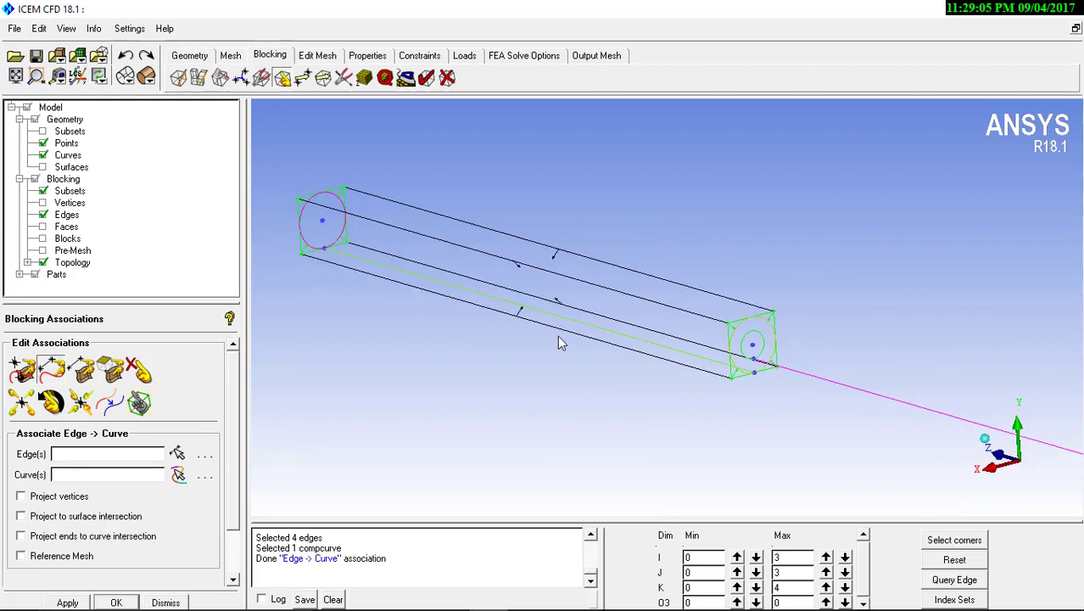
pyautogui.moveTo(607, 300); pyautogui.dragTo(642, 384, button='right')
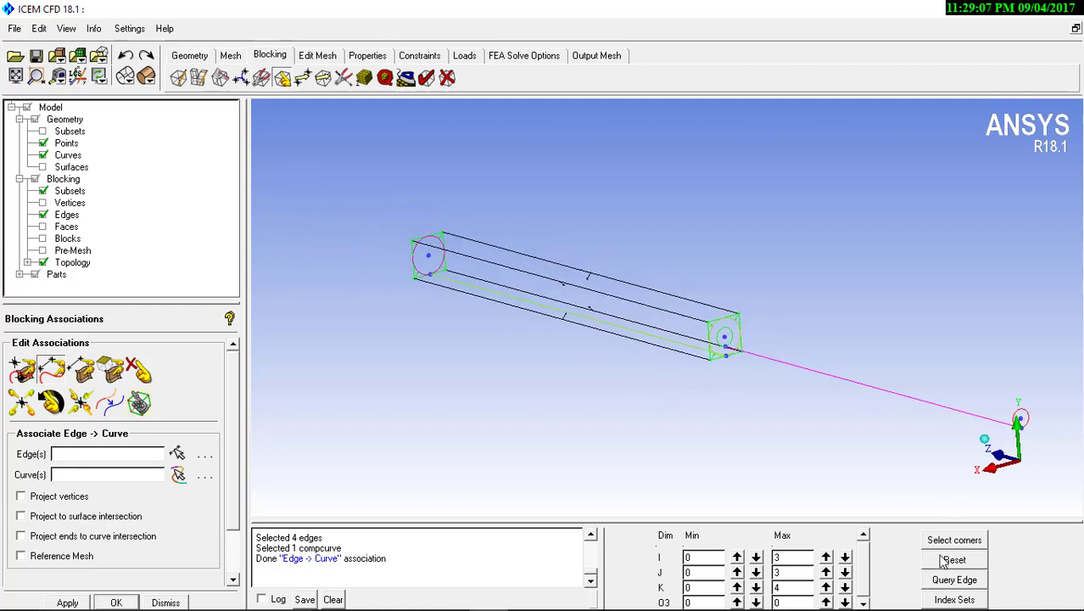
pyautogui.click(952, 560)
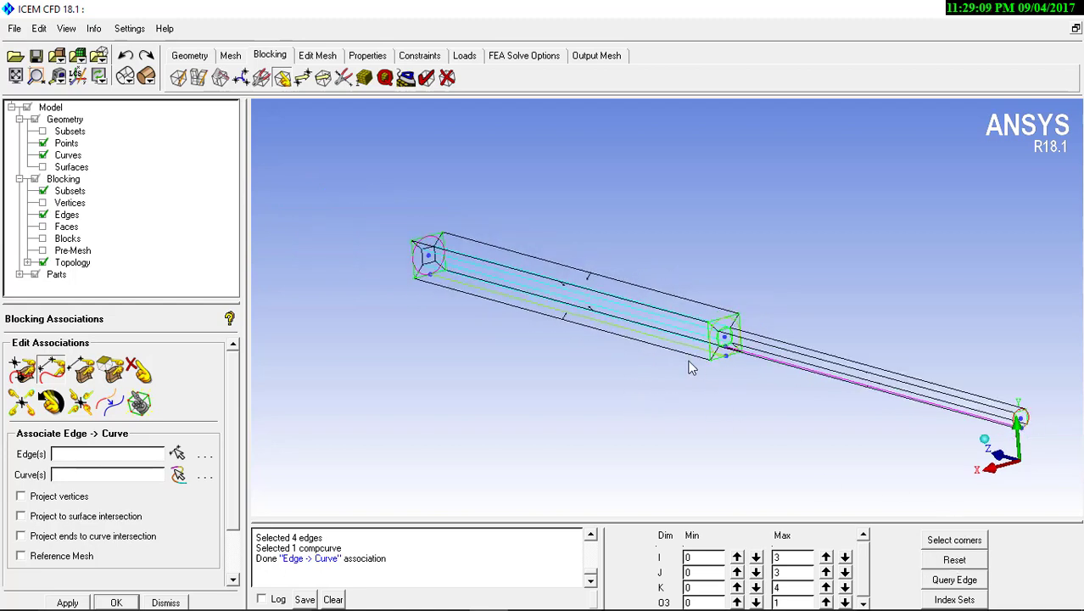
# Examine the association arrows along the full blocking, from the junction to the free end of the larger cylinder
pyautogui.moveTo(688, 361); pyautogui.dragTo(641, 344, button='middle')
pyautogui.moveTo(641, 343); pyautogui.dragTo(621, 339)
pyautogui.moveTo(620, 339); pyautogui.dragTo(629, 293, button='right')
pyautogui.moveTo(830, 384); pyautogui.dragTo(592, 344, button='middle')
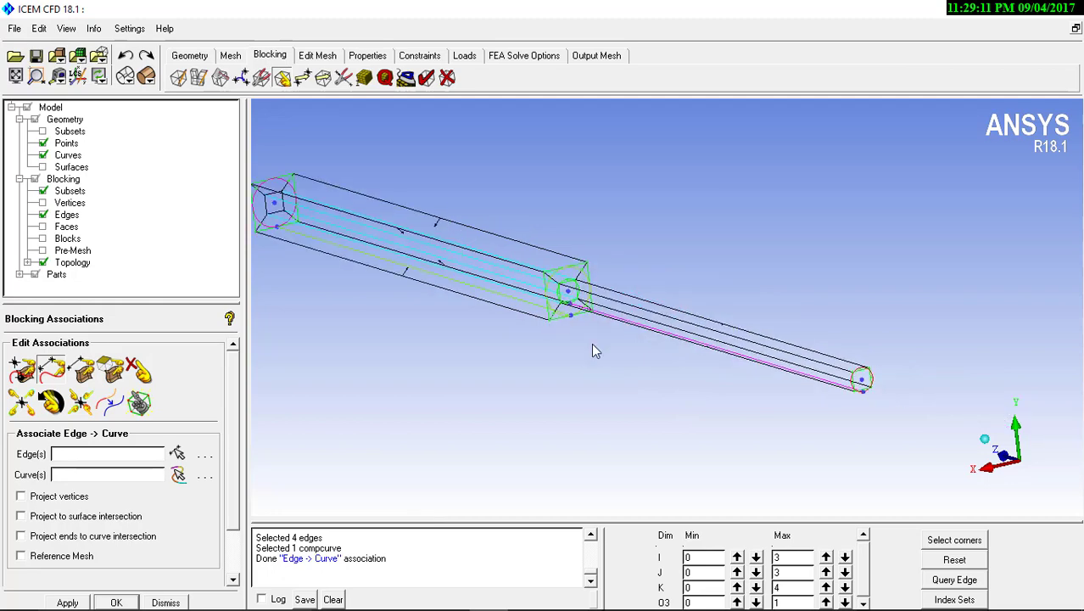
pyautogui.moveTo(592, 344); pyautogui.dragTo(587, 302, button='right')
pyautogui.moveTo(523, 278); pyautogui.dragTo(684, 293, button='middle')
pyautogui.moveTo(501, 233); pyautogui.dragTo(593, 313)
pyautogui.moveTo(666, 320); pyautogui.dragTo(602, 190, button='right')
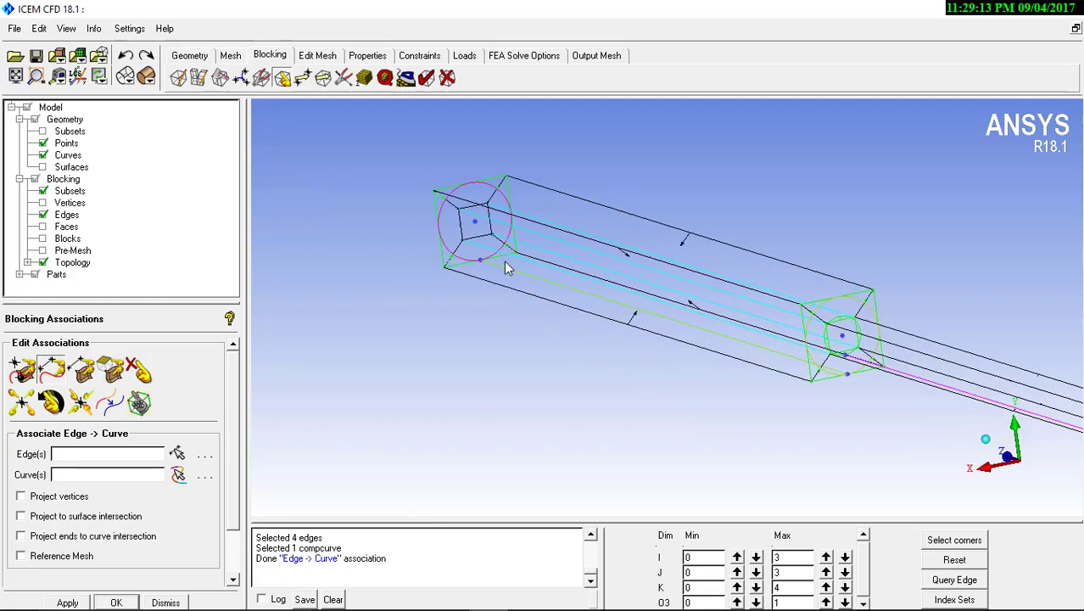
pyautogui.moveTo(505, 261); pyautogui.dragTo(733, 378, button='middle')
pyautogui.moveTo(732, 379); pyautogui.dragTo(745, 253, button='right')
pyautogui.moveTo(653, 329); pyautogui.dragTo(510, 294, button='middle')
pyautogui.moveTo(519, 361); pyautogui.dragTo(536, 226, button='right')
pyautogui.moveTo(558, 373); pyautogui.dragTo(550, 259, button='right')
pyautogui.moveTo(547, 294); pyautogui.dragTo(605, 295, button='middle')
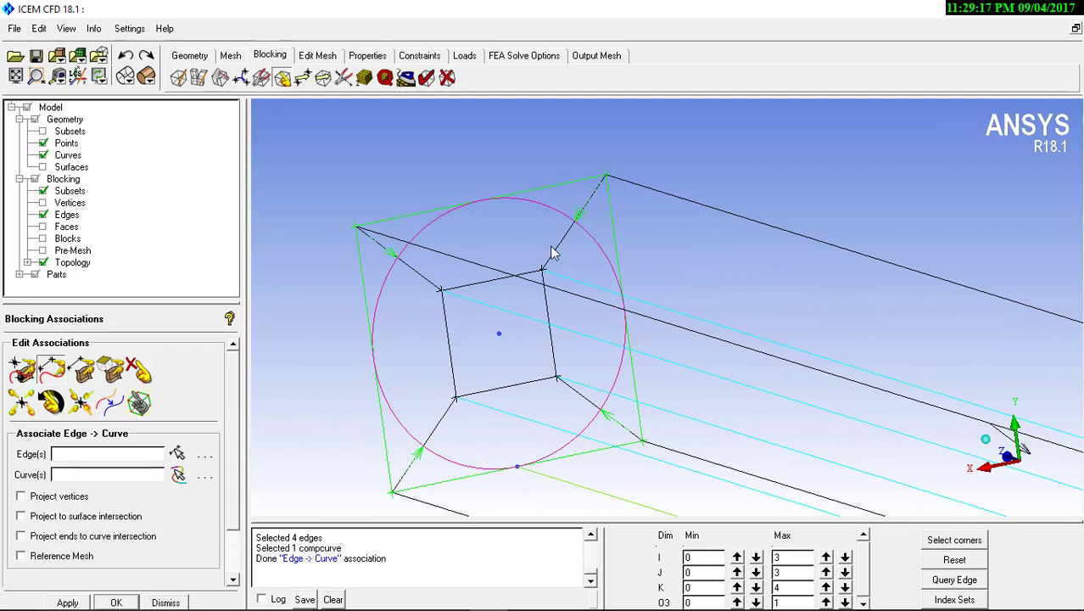
# Snap-project all visible block vertices onto their associated geometry, without moving the O-grid nodes
pyautogui.moveTo(508, 340); pyautogui.dragTo(485, 255, button='middle')
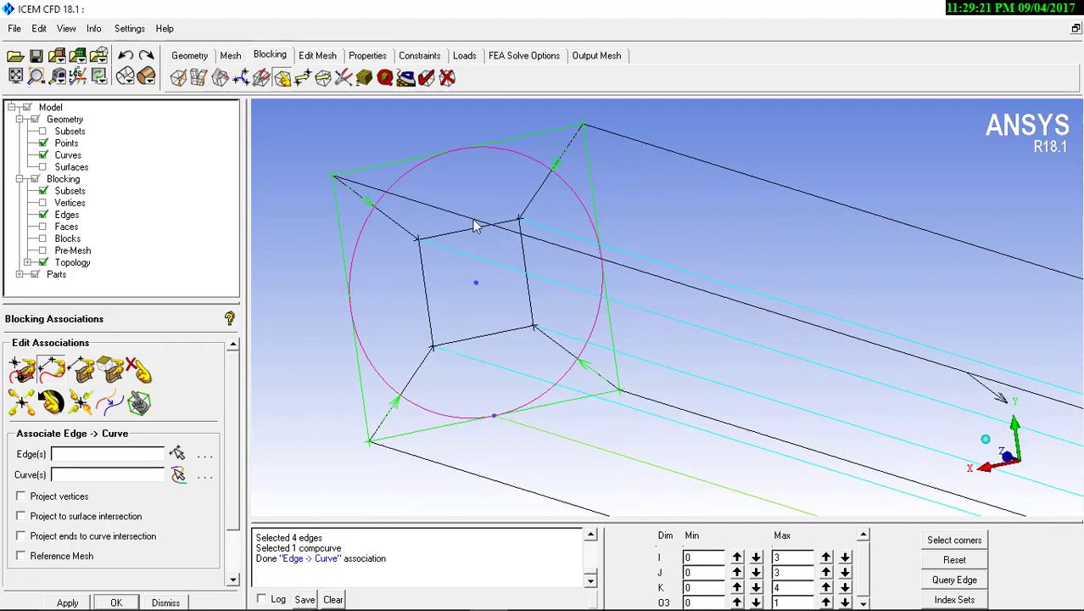
pyautogui.click(81, 404)
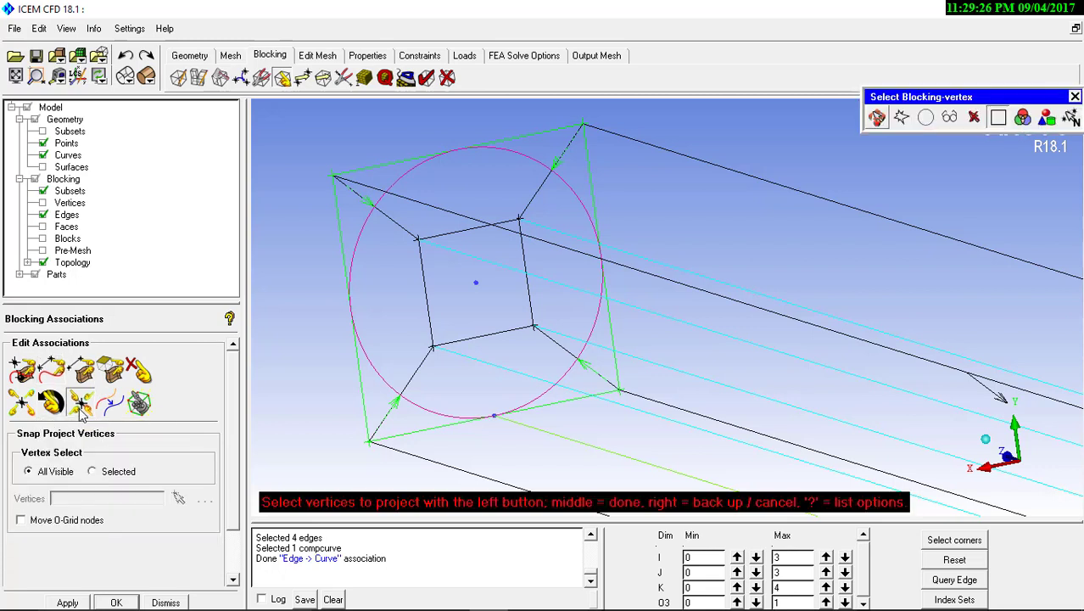
pyautogui.click(67, 603)
# Inspect the projected vertices and edge associations at the junction and at both ends of the pipe
pyautogui.scroll(-2, 660, 259)
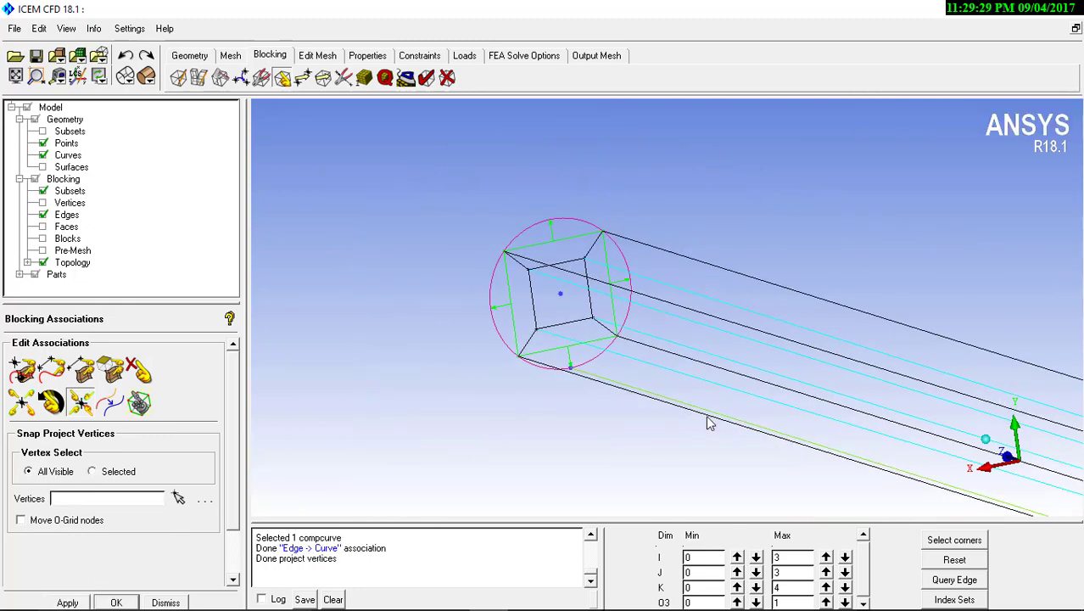
pyautogui.scroll(-4, 708, 416)
pyautogui.moveTo(815, 412); pyautogui.dragTo(801, 354, button='middle')
pyautogui.scroll(2, 650, 355)
pyautogui.scroll(3, 651, 356)
pyautogui.scroll(-3, 693, 293)
pyautogui.moveTo(710, 354); pyautogui.dragTo(644, 342, button='middle')
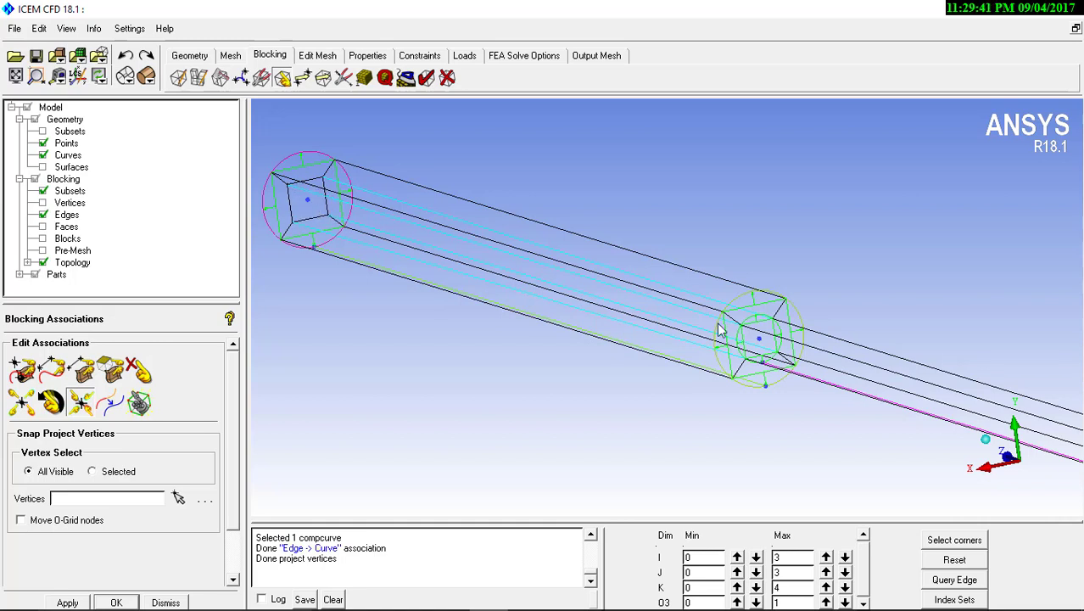
pyautogui.moveTo(801, 352); pyautogui.dragTo(629, 288, button='middle')
pyautogui.moveTo(618, 287); pyautogui.dragTo(685, 297)
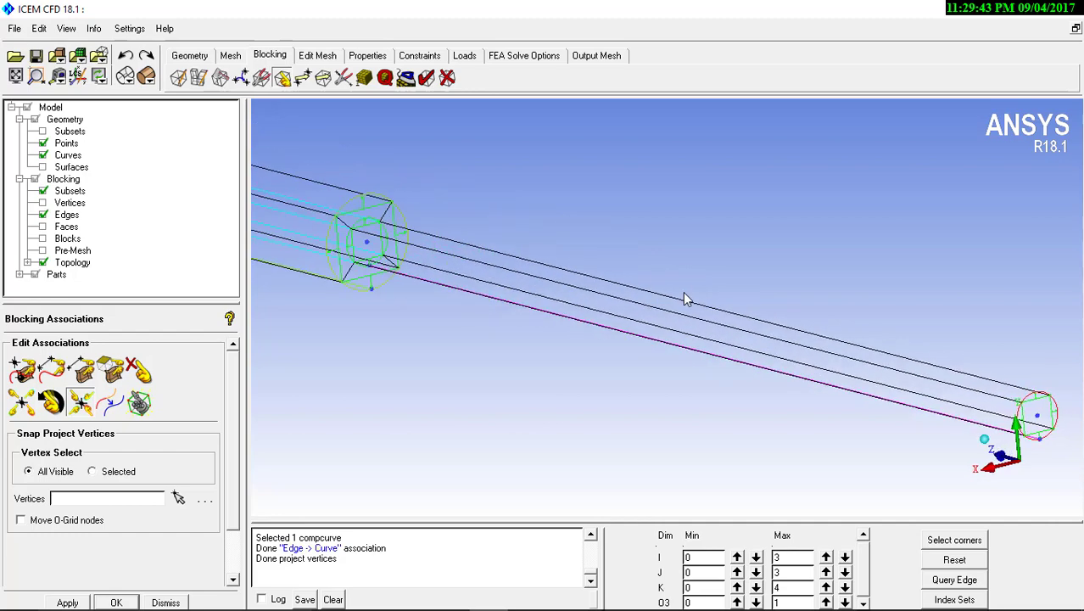
pyautogui.moveTo(501, 303); pyautogui.dragTo(811, 373, button='middle')
pyautogui.moveTo(689, 263); pyautogui.dragTo(673, 203, button='right')
pyautogui.moveTo(680, 319); pyautogui.dragTo(671, 293, button='right')
pyautogui.moveTo(720, 338); pyautogui.dragTo(591, 339, button='middle')
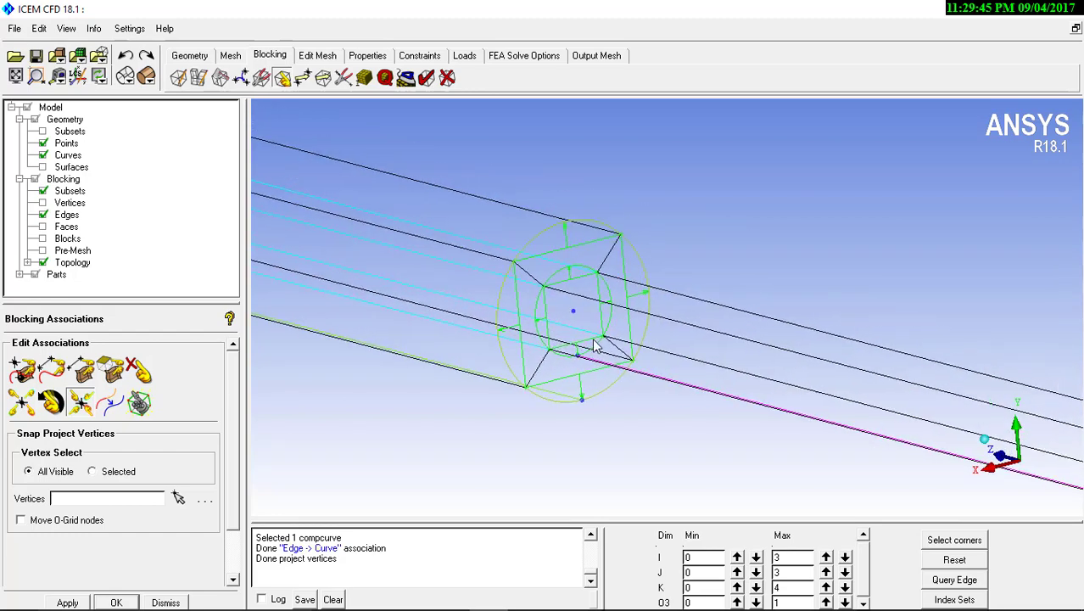
pyautogui.moveTo(599, 363); pyautogui.dragTo(585, 245, button='right')
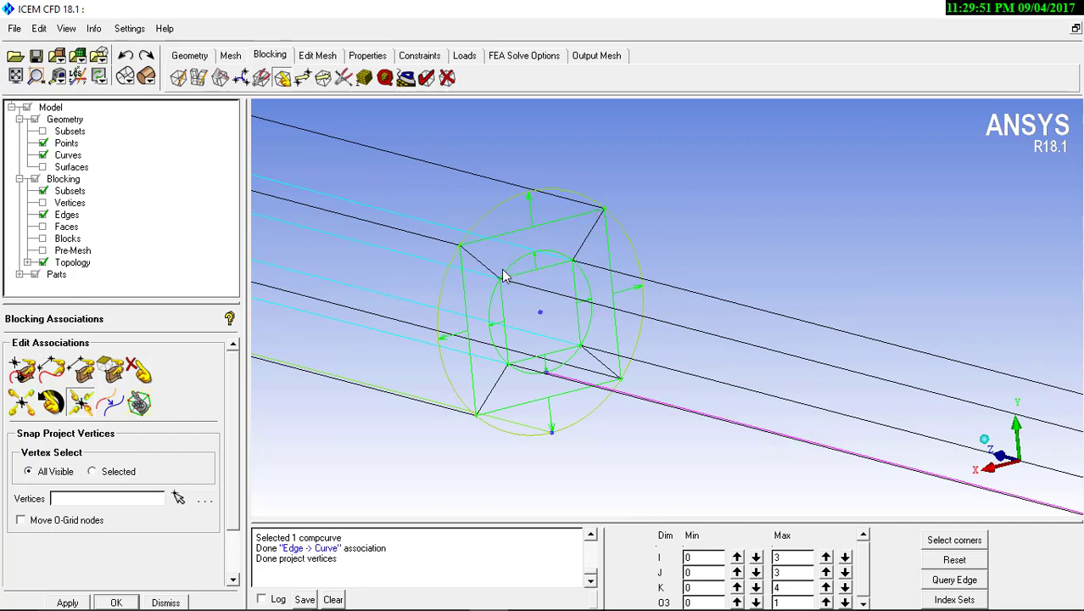
pyautogui.moveTo(378, 203); pyautogui.dragTo(392, 352, button='right')
pyautogui.moveTo(396, 356); pyautogui.dragTo(1073, 528, button='middle')
pyautogui.moveTo(437, 333); pyautogui.dragTo(391, 266, button='right')
pyautogui.moveTo(391, 266); pyautogui.dragTo(734, 371, button='middle')
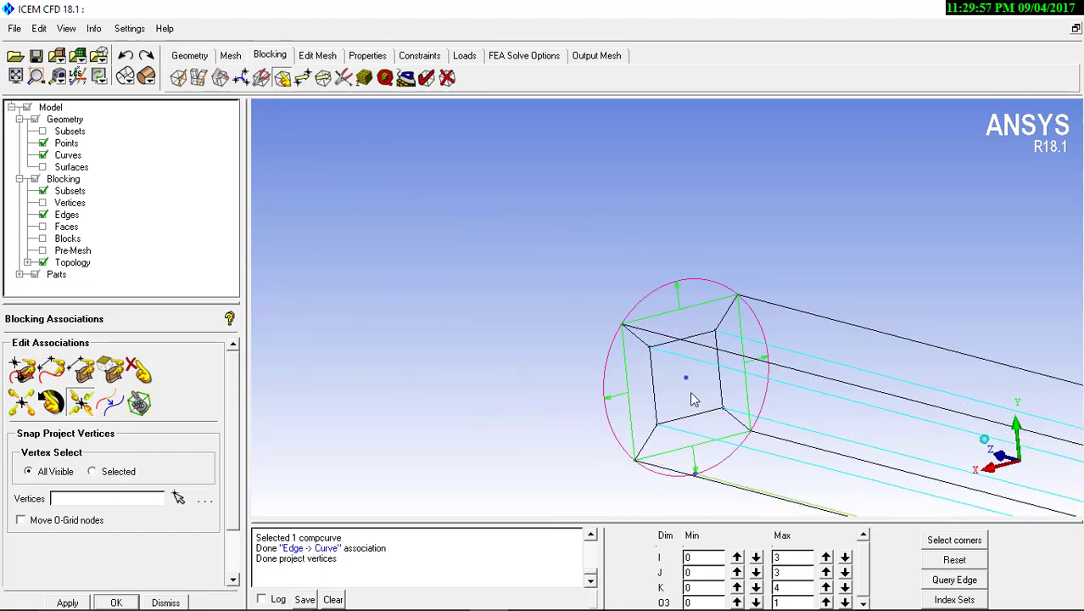
# Open the Align Vertices operation for the block vertices at the junction between the two cylinders
pyautogui.moveTo(753, 420); pyautogui.dragTo(465, 213, button='middle')
pyautogui.moveTo(466, 212); pyautogui.dragTo(649, 416, button='right')
pyautogui.moveTo(702, 376); pyautogui.dragTo(407, 350, button='middle')
pyautogui.moveTo(531, 305); pyautogui.dragTo(571, 387, button='right')
pyautogui.moveTo(717, 413); pyautogui.dragTo(539, 400, button='middle')
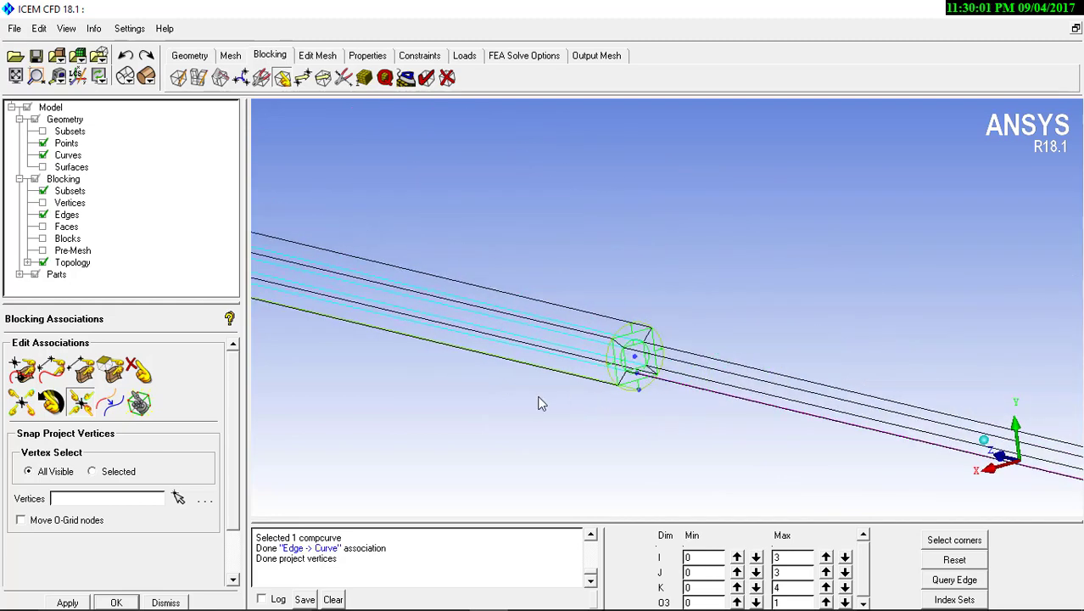
pyautogui.moveTo(540, 400); pyautogui.dragTo(487, 307, button='right')
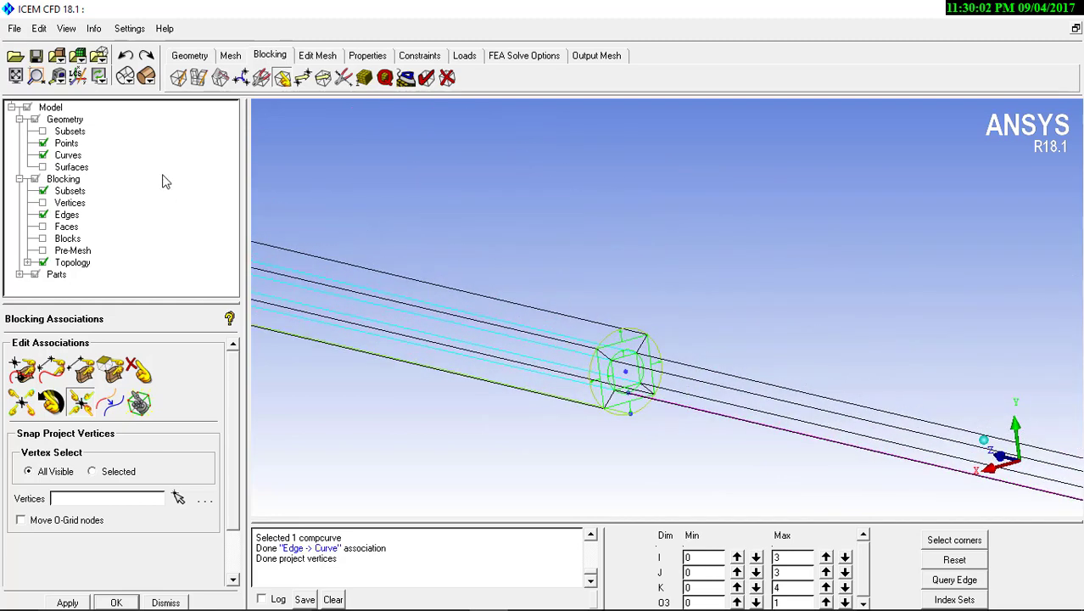
pyautogui.click(303, 79)
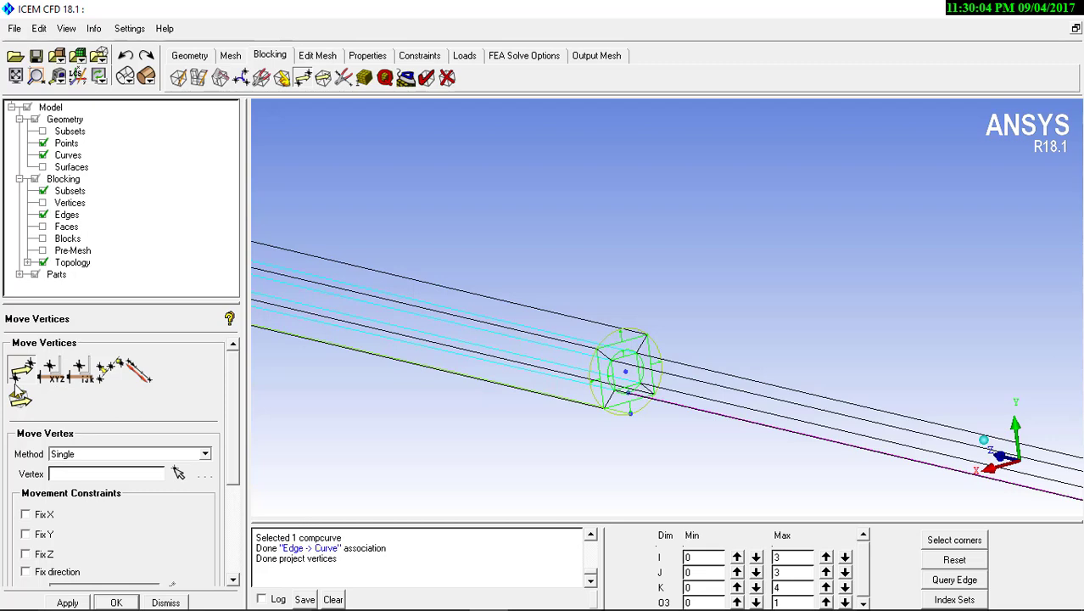
pyautogui.click(79, 371)
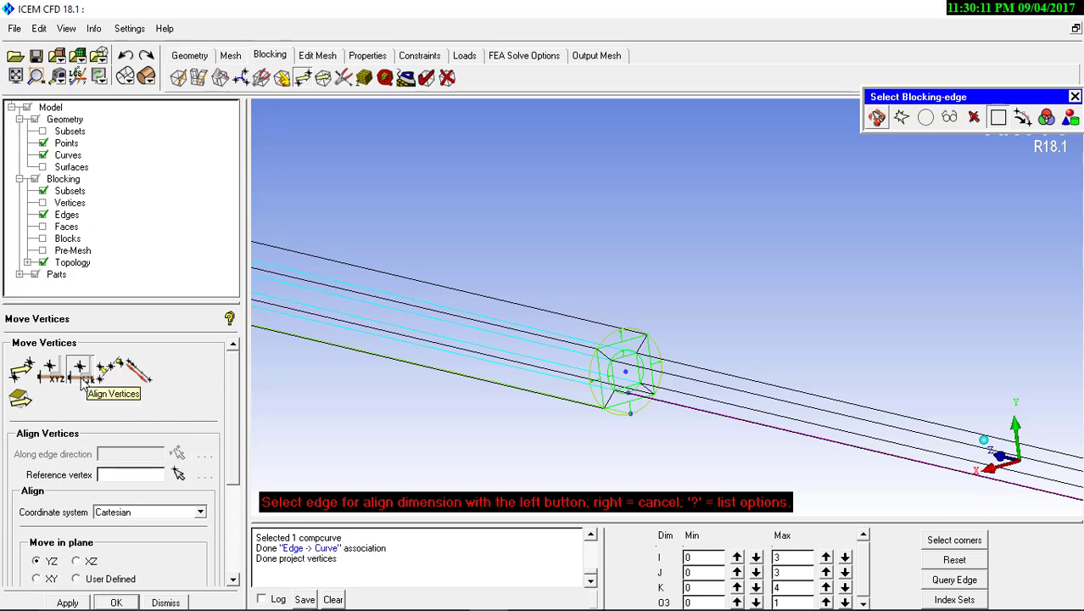
# Try to align the block vertices along edge 96–97 of the smaller cylinder, with junction vertex 97 as reference in the XY plane
pyautogui.scroll(3, 1050, 459)
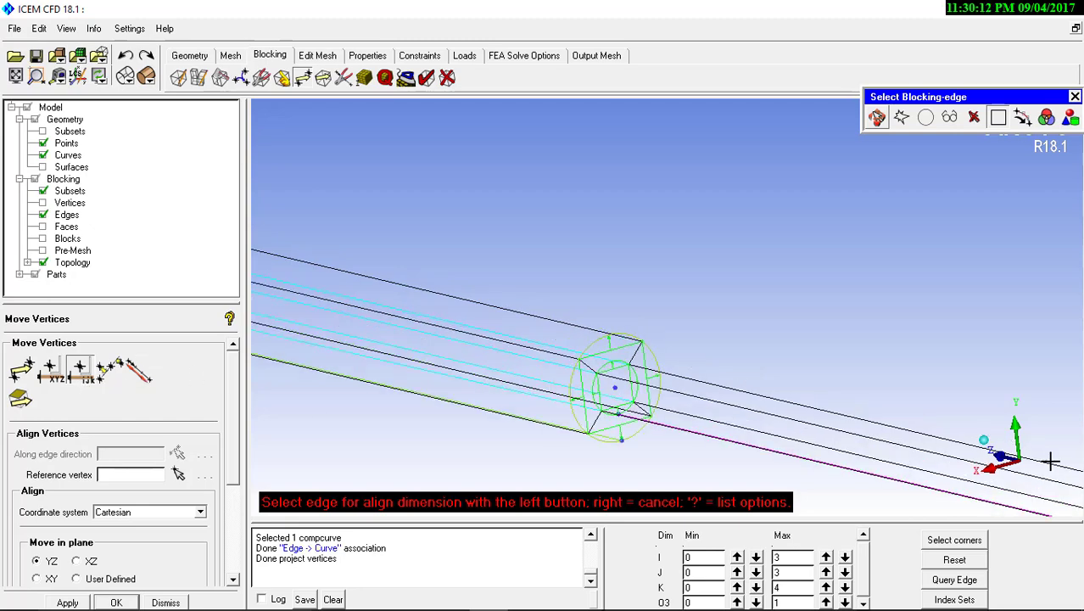
pyautogui.click(697, 418)
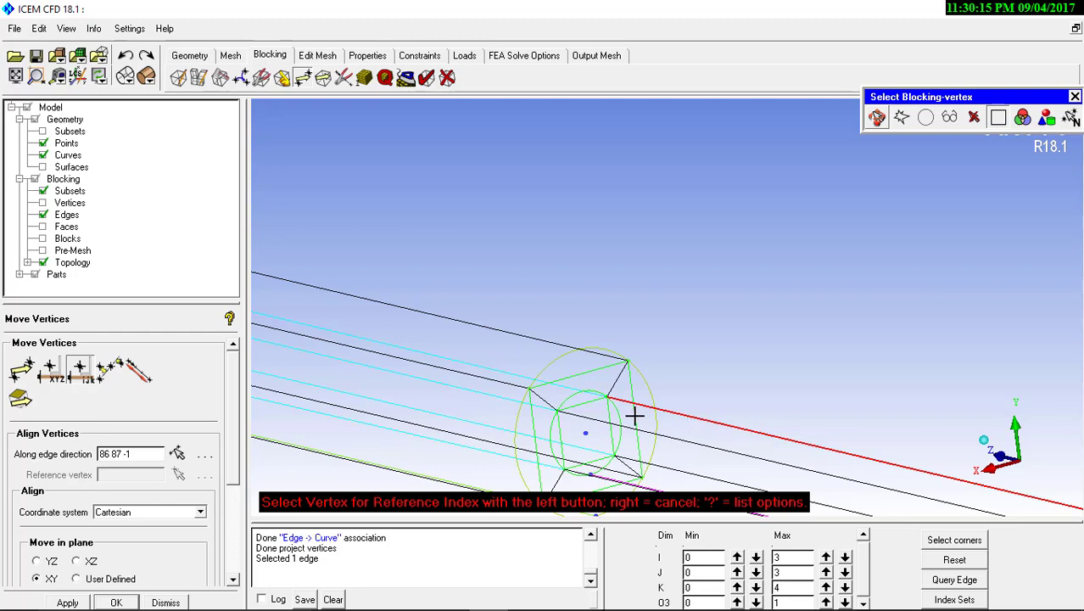
pyautogui.click(606, 403)
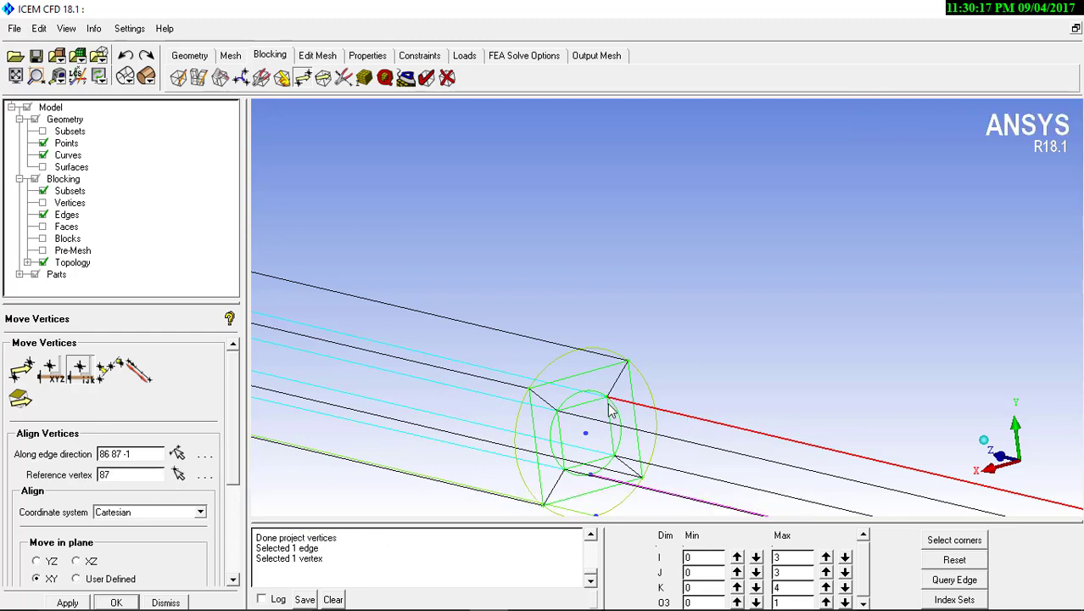
pyautogui.scroll(5, 609, 409)
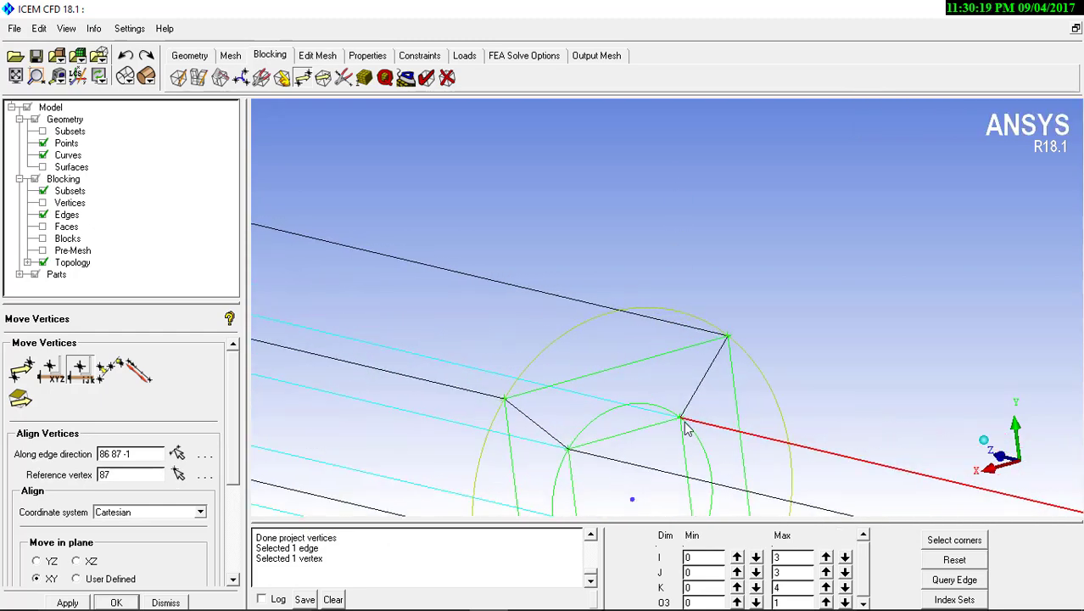
pyautogui.moveTo(691, 435); pyautogui.dragTo(689, 351, button='middle')
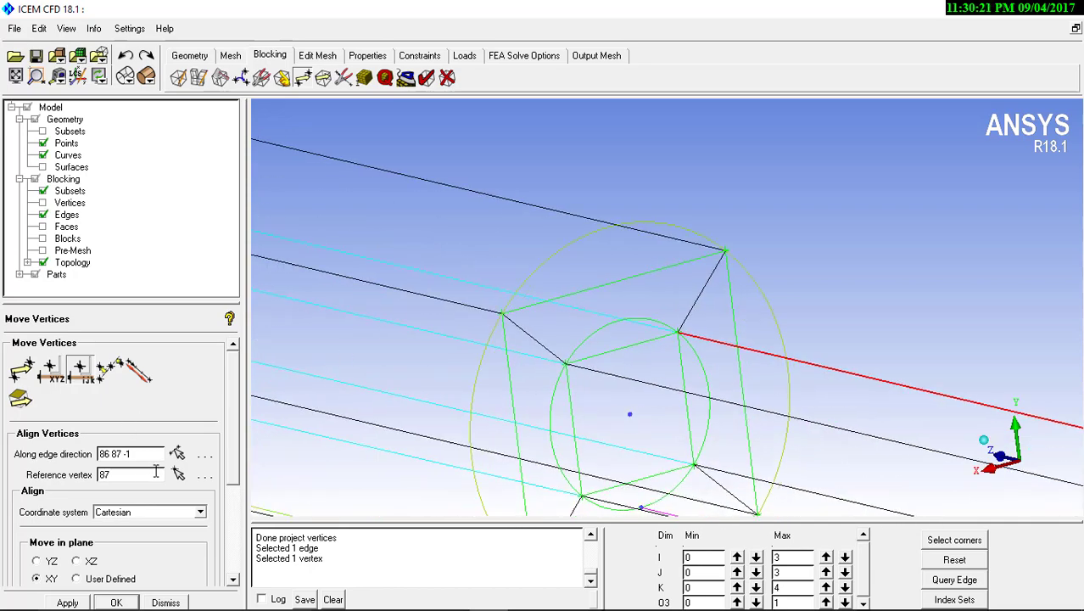
pyautogui.click(176, 453)
pyautogui.click(595, 371)
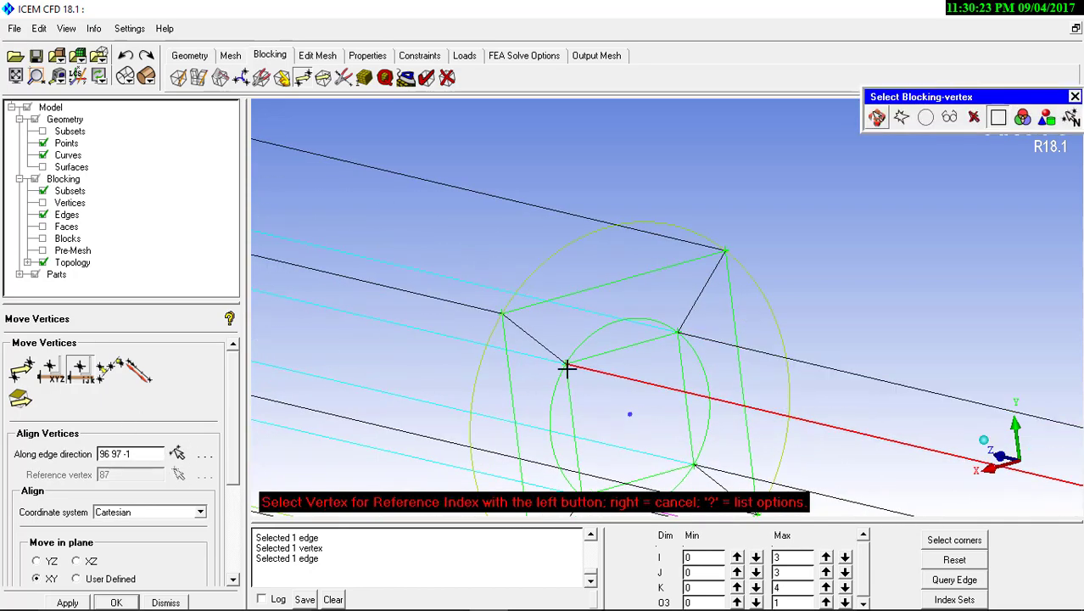
pyautogui.click(566, 367)
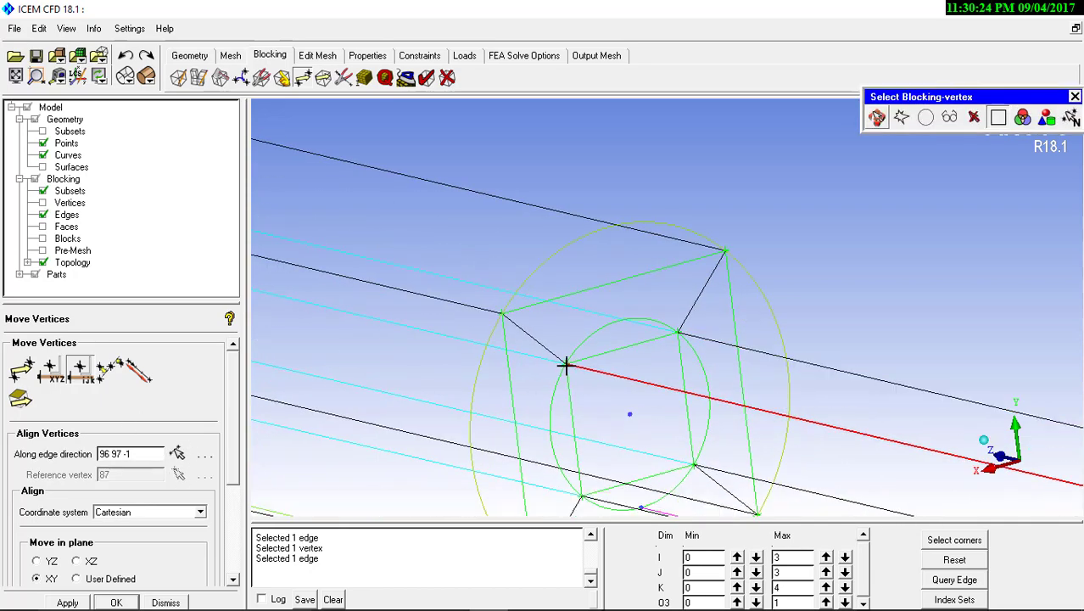
pyautogui.click(70, 605)
# Undo the vertex alignment and clear the reference vertex
pyautogui.moveTo(660, 340); pyautogui.dragTo(687, 470, button='right')
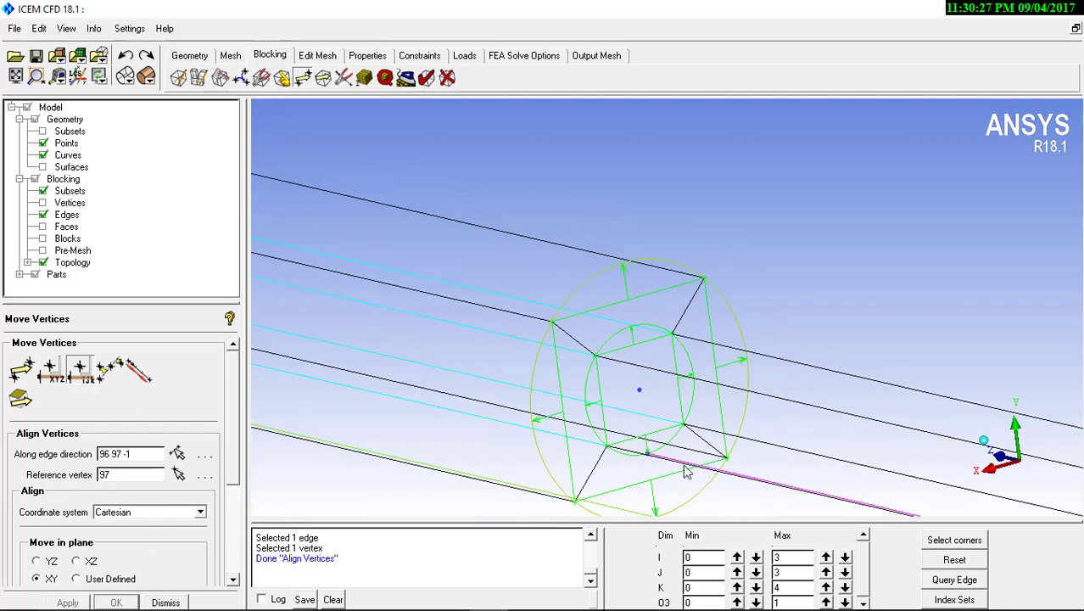
pyautogui.moveTo(687, 471); pyautogui.dragTo(552, 375)
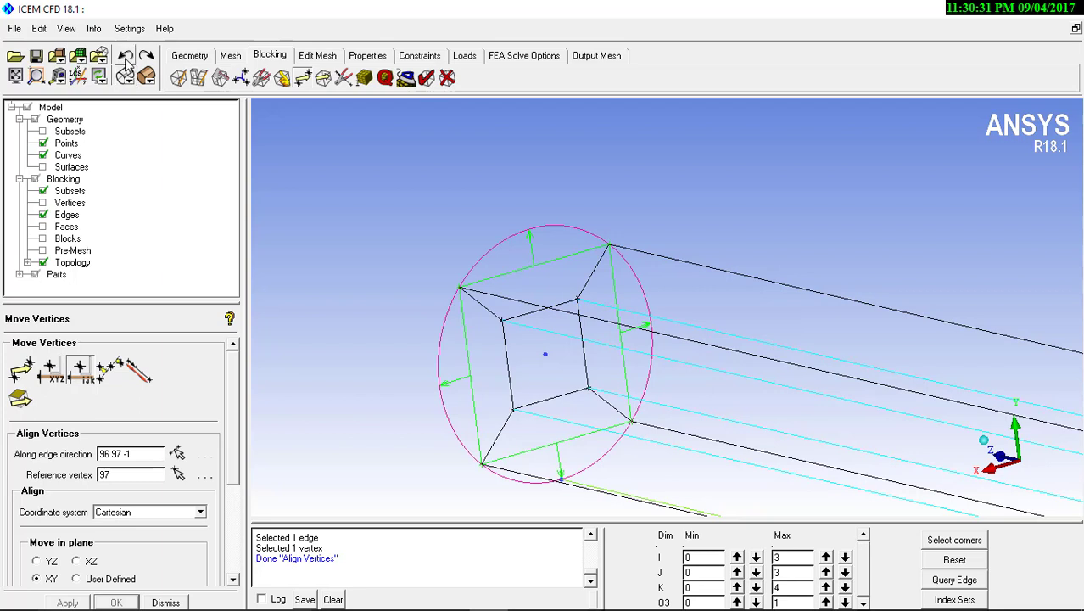
pyautogui.click(125, 57)
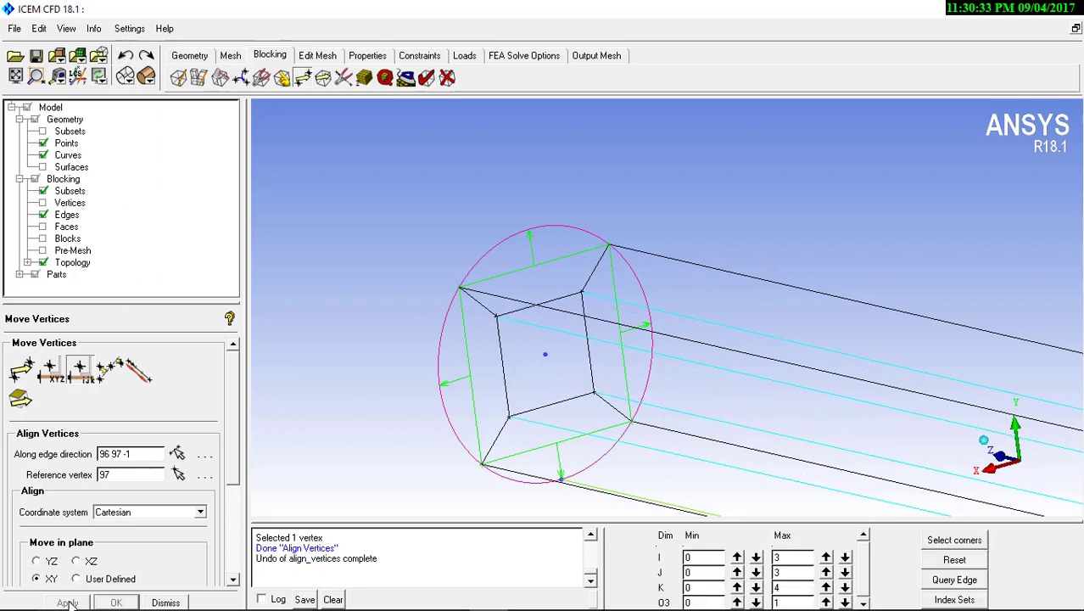
pyautogui.click(178, 476)
pyautogui.scroll(-5, 851, 235)
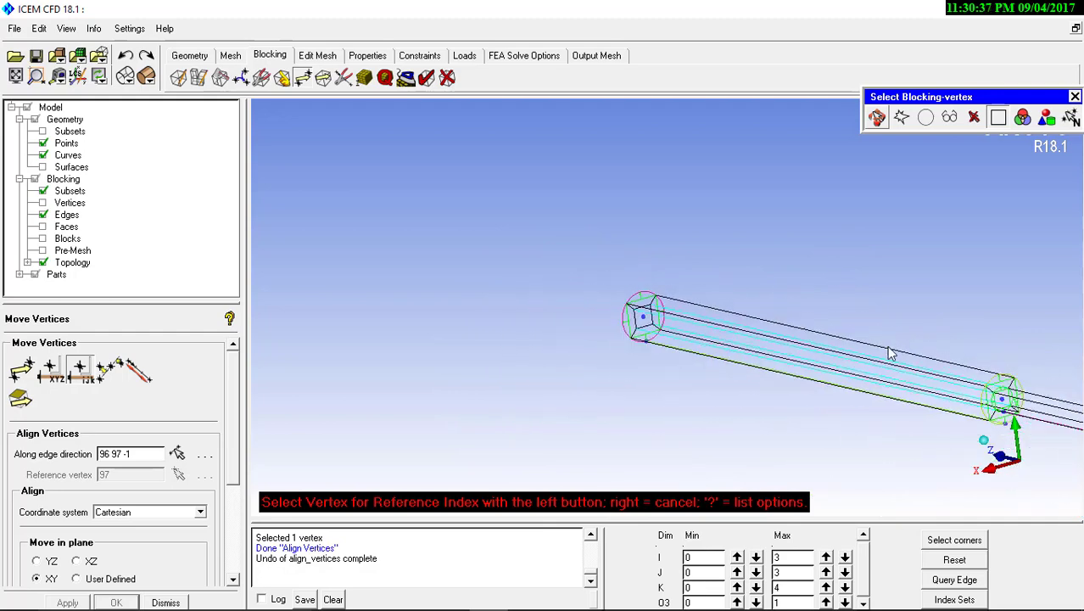
pyautogui.rightClick(890, 354)
# Set the smaller cylinder's edge 86–87 as the alignment direction and junction vertex 87 as the reference vertex
pyautogui.scroll(8, 598, 252)
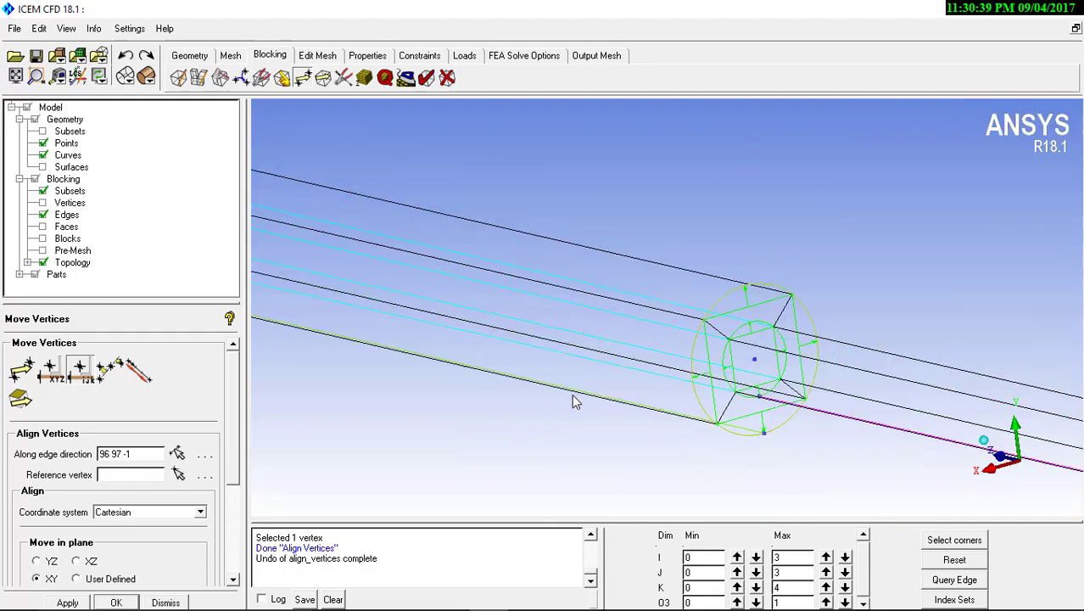
pyautogui.scroll(2, 573, 401)
pyautogui.click(176, 454)
pyautogui.scroll(3, 899, 360)
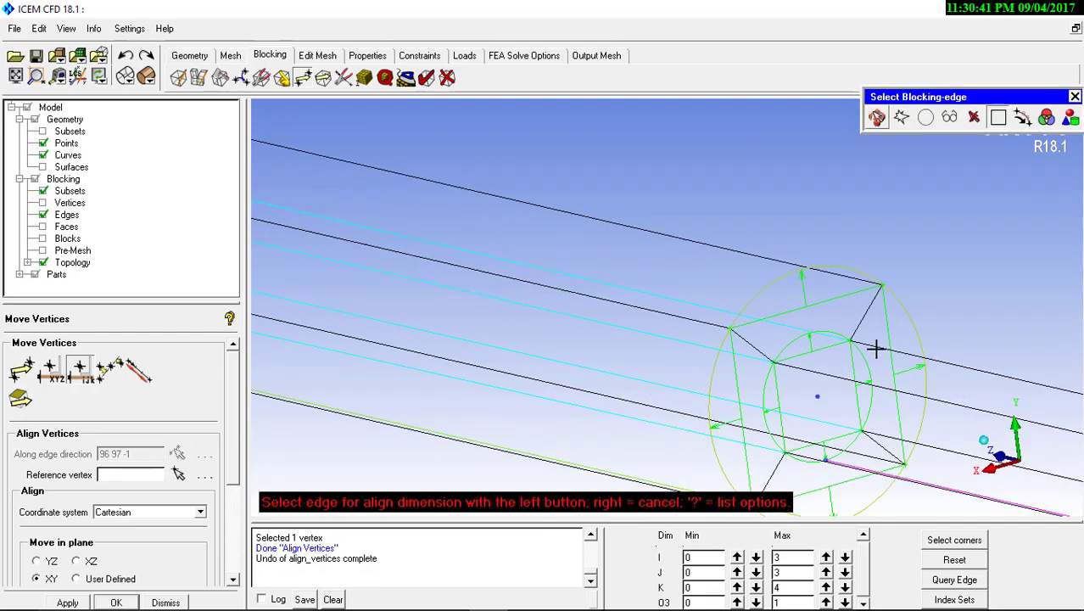
pyautogui.click(876, 348)
pyautogui.click(849, 340)
# Apply the XY-plane alignment so the inner vertices at the larger cylinder's free end line up with the junction
pyautogui.moveTo(667, 295); pyautogui.dragTo(580, 192)
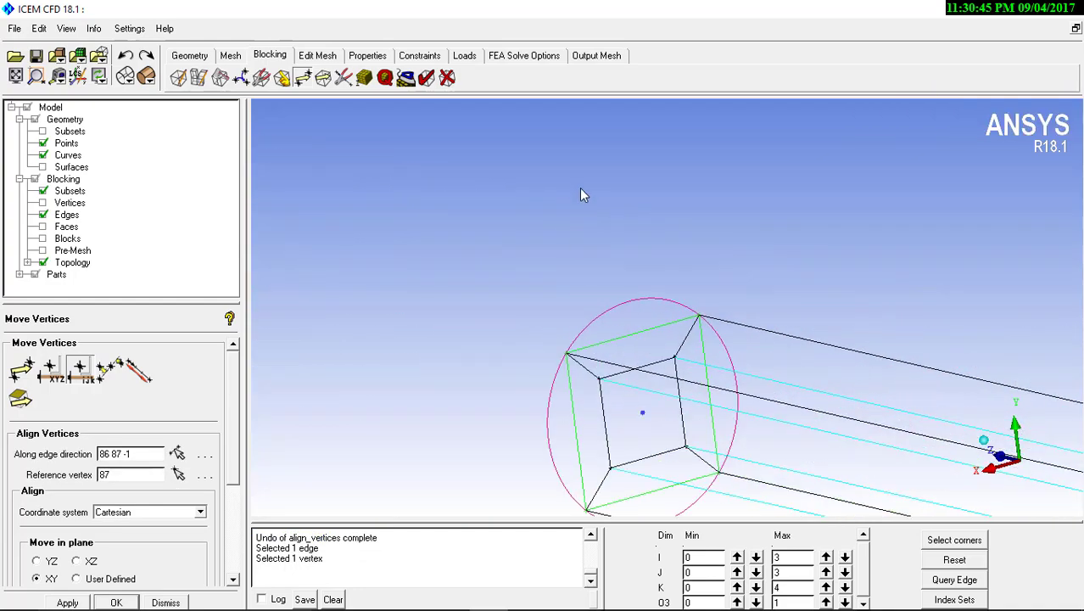
pyautogui.scroll(2, 581, 188)
pyautogui.moveTo(602, 358); pyautogui.dragTo(610, 253, button='middle')
pyautogui.scroll(4, 615, 253)
pyautogui.moveTo(612, 379); pyautogui.dragTo(539, 269, button='middle')
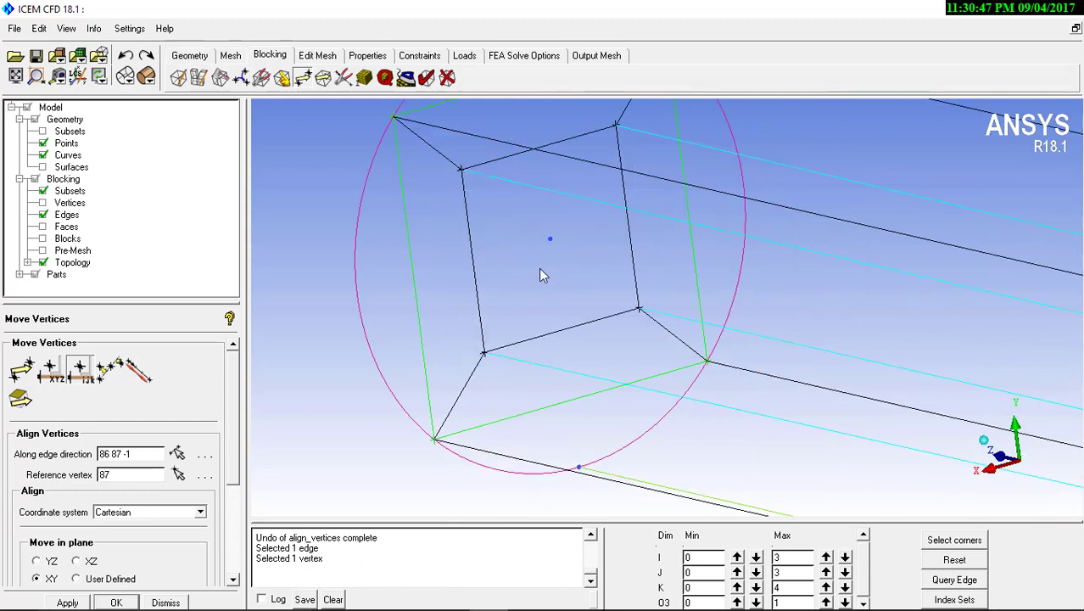
pyautogui.scroll(3, 539, 268)
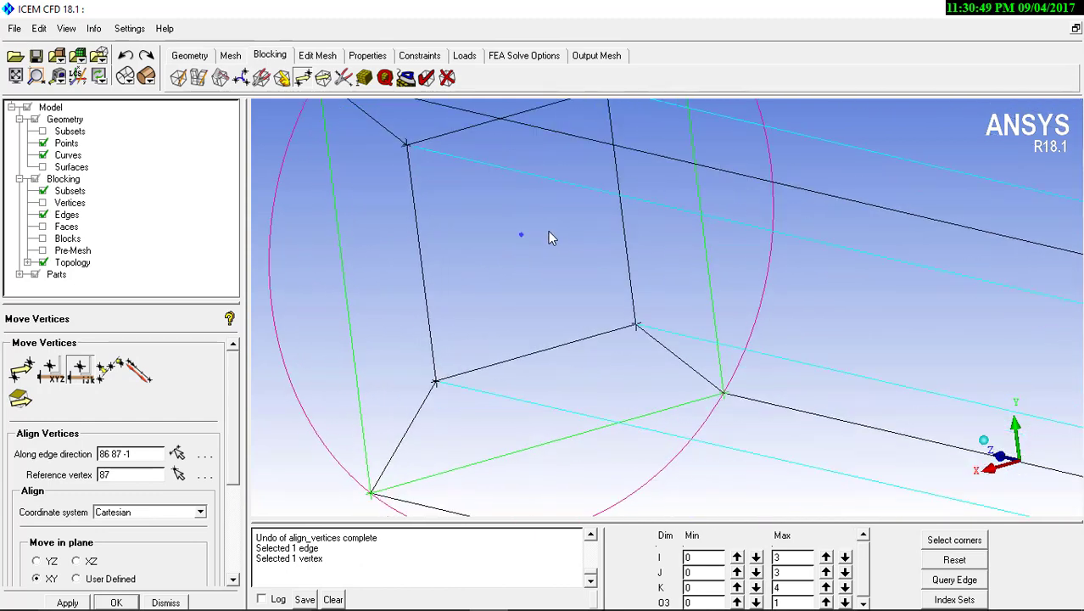
pyautogui.moveTo(548, 231); pyautogui.dragTo(546, 250, button='middle')
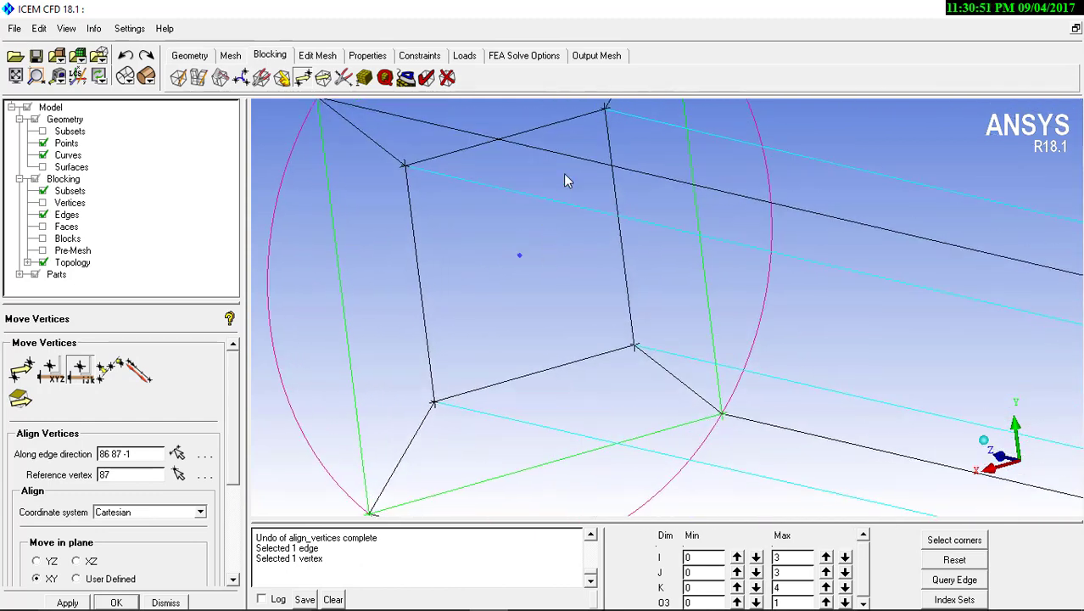
pyautogui.moveTo(603, 180); pyautogui.dragTo(584, 199, button='middle')
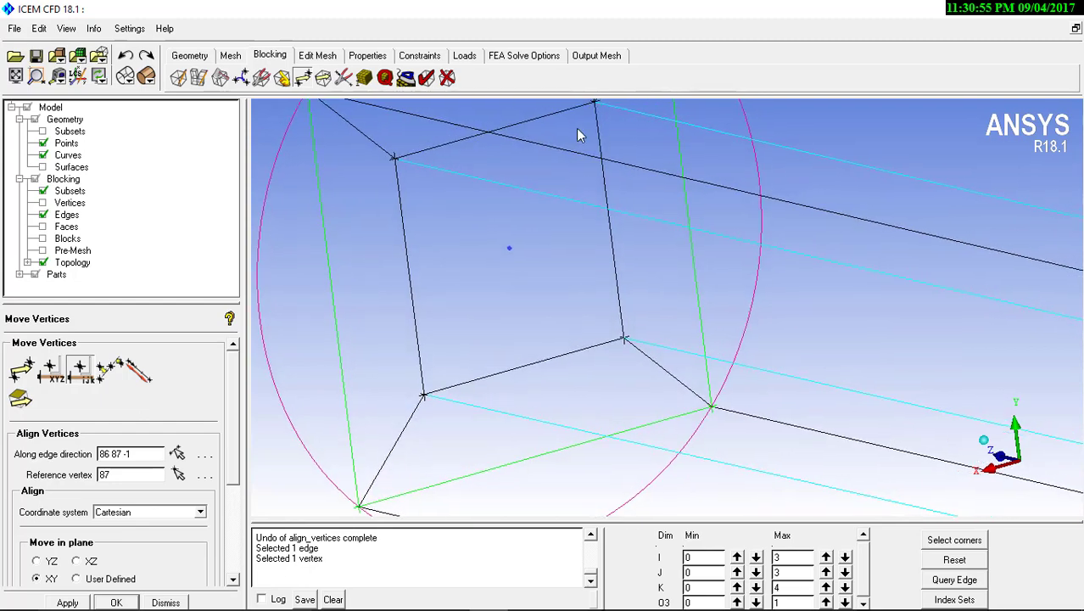
pyautogui.click(70, 602)
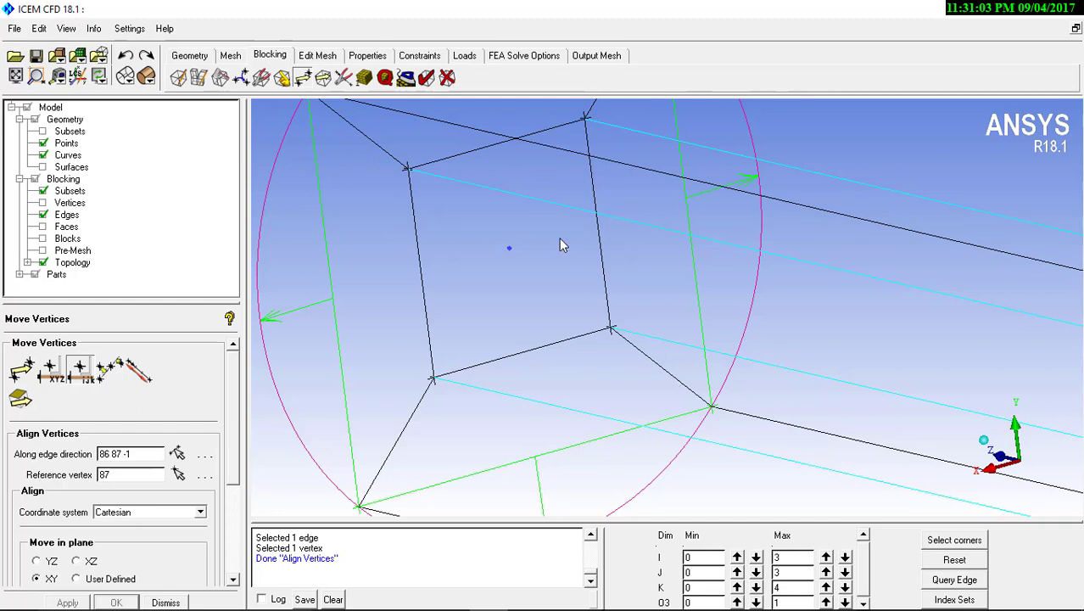
# Inspect the aligned inner block edges from the larger cylinder's free end to the end of the smaller cylinder
pyautogui.scroll(-1, 585, 314)
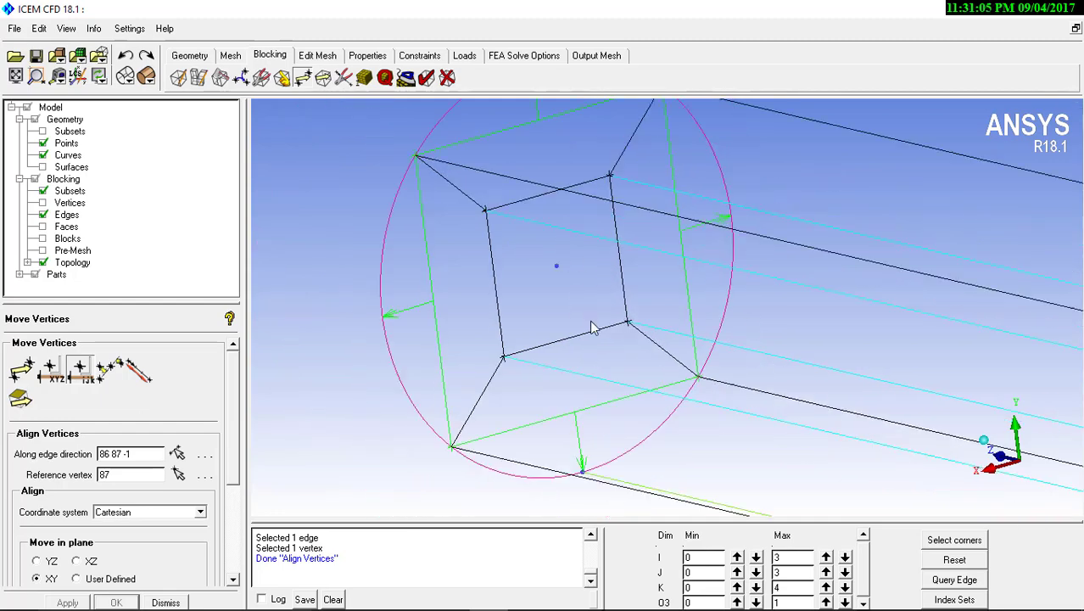
pyautogui.scroll(-1, 747, 475)
pyautogui.scroll(-3, 760, 338)
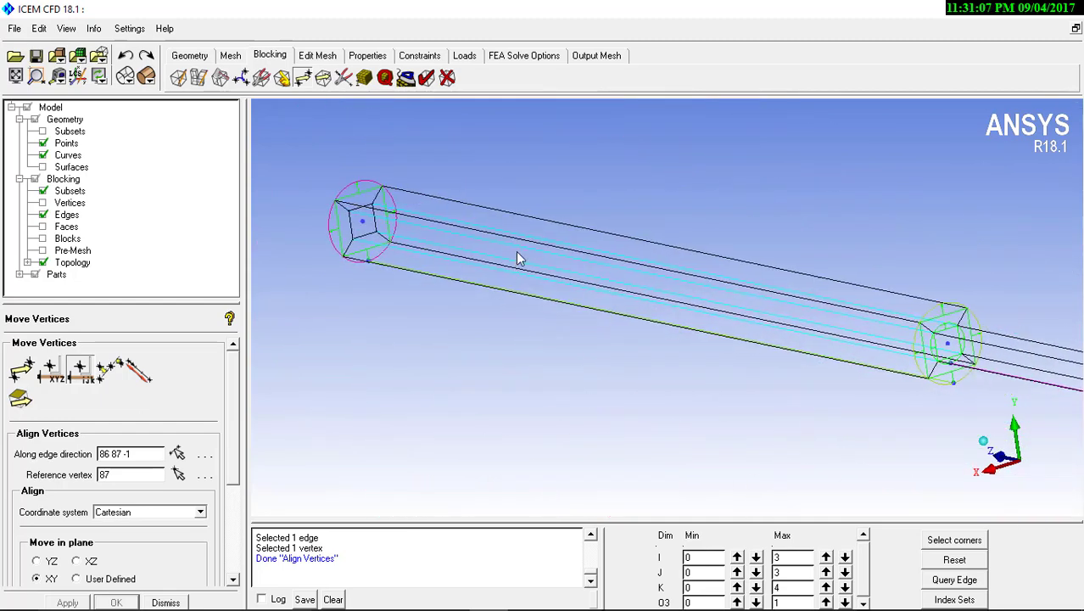
pyautogui.moveTo(739, 296); pyautogui.dragTo(672, 296)
pyautogui.moveTo(669, 296); pyautogui.dragTo(343, 259, button='middle')
pyautogui.scroll(3, 586, 229)
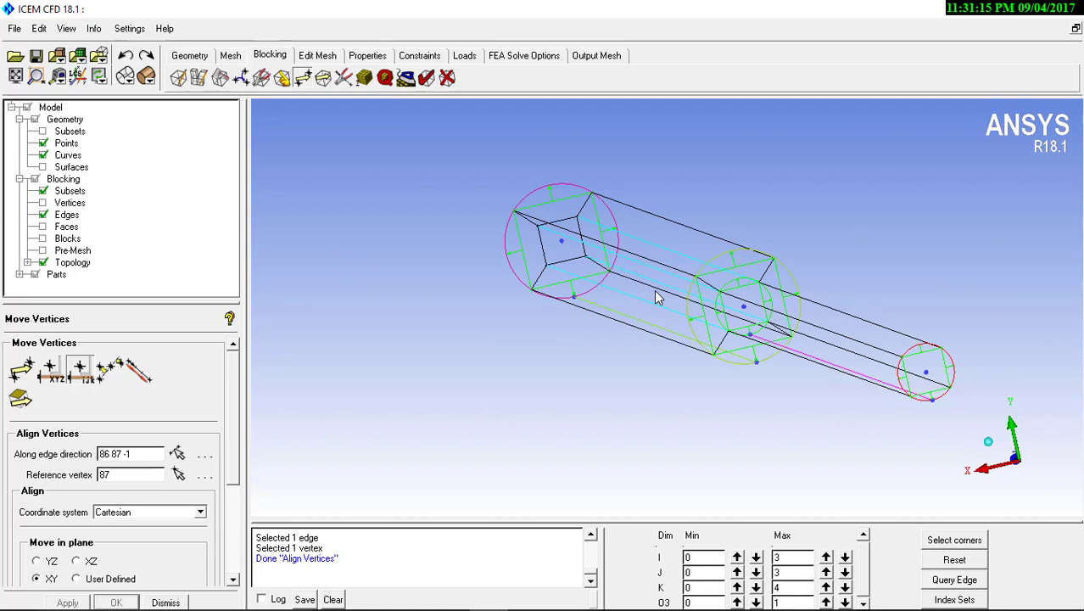
pyautogui.moveTo(984, 337); pyautogui.dragTo(919, 316, button='middle')
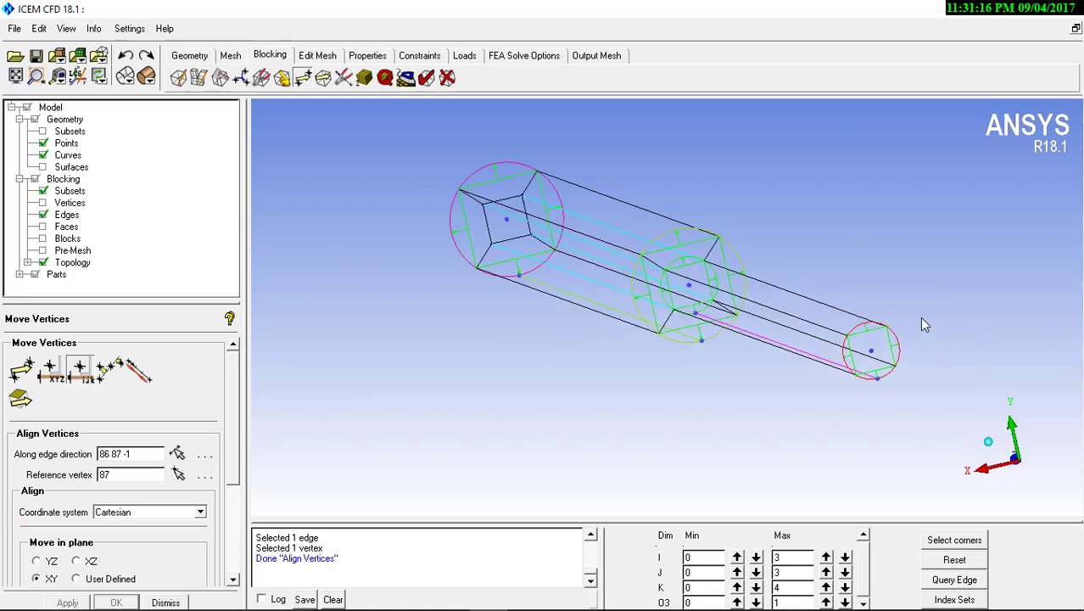
# Set the O3 index minimum to 1 and select both inner blocks for a new O-grid
pyautogui.click(219, 77)
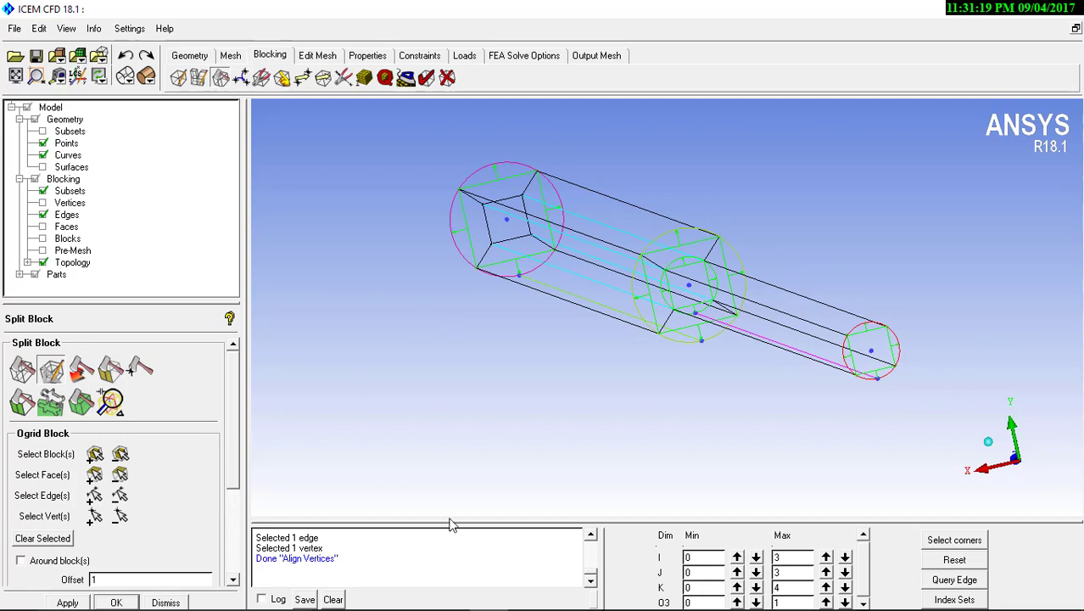
pyautogui.click(736, 601)
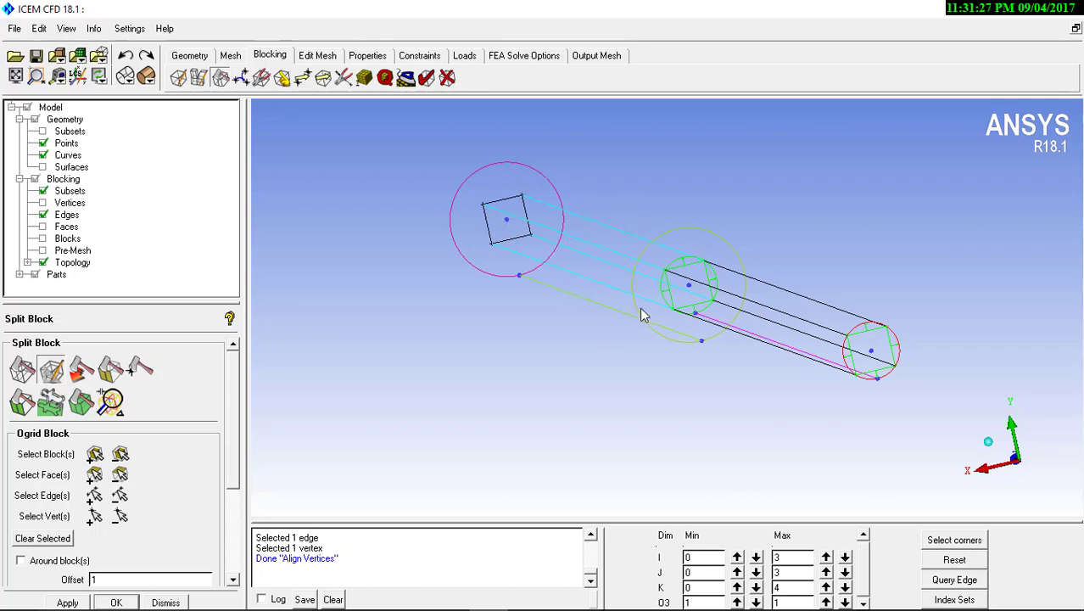
pyautogui.click(94, 453)
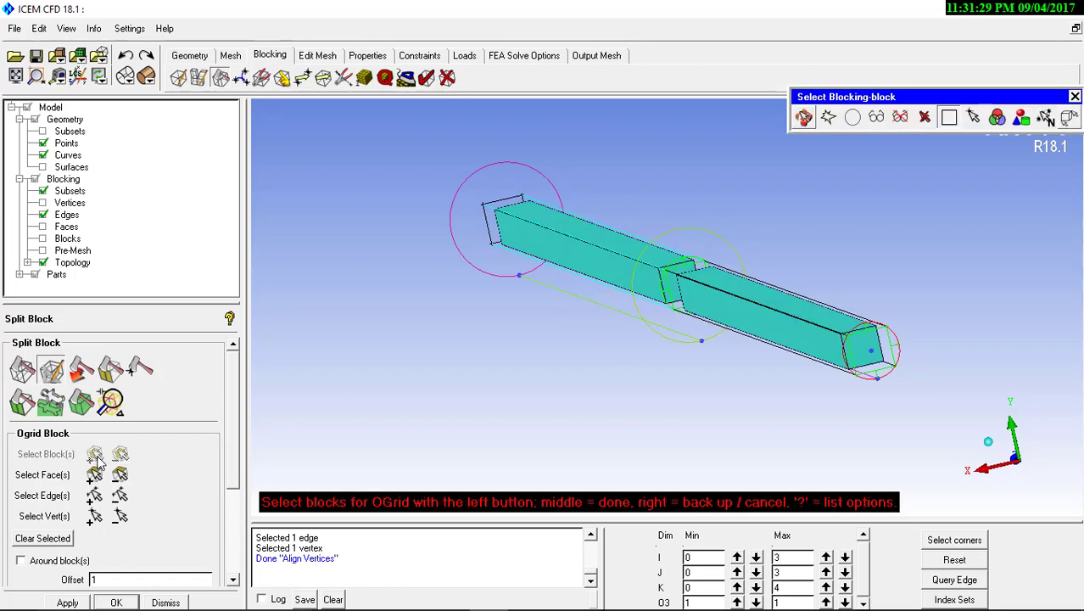
pyautogui.click(641, 268)
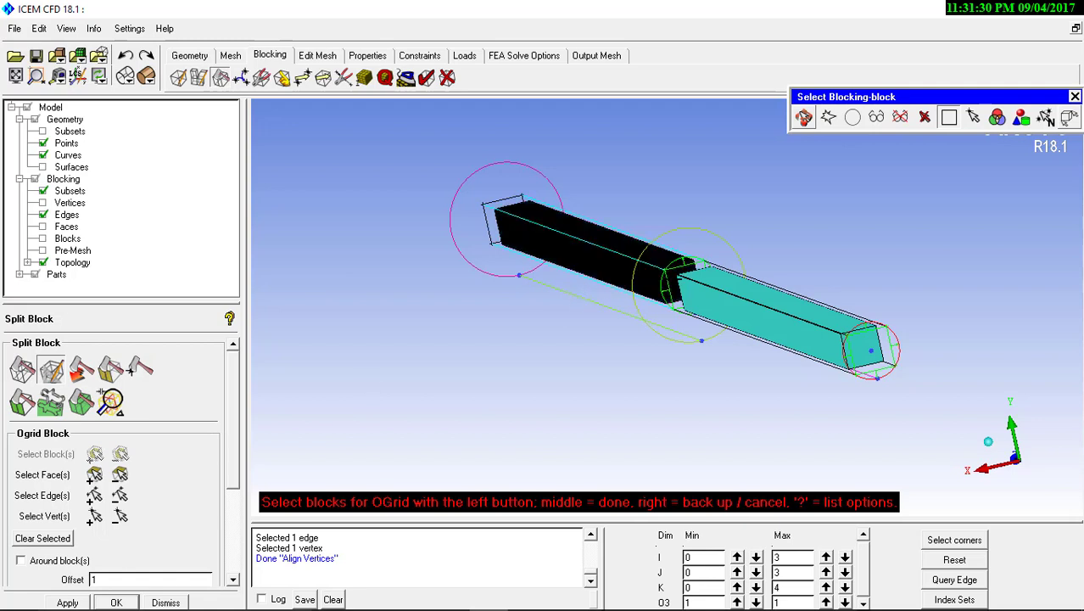
pyautogui.click(717, 284)
pyautogui.middleClick(717, 284)
# Add the inner faces at both pipe ends to the selection and create the O-grid with an offset of 1
pyautogui.click(94, 474)
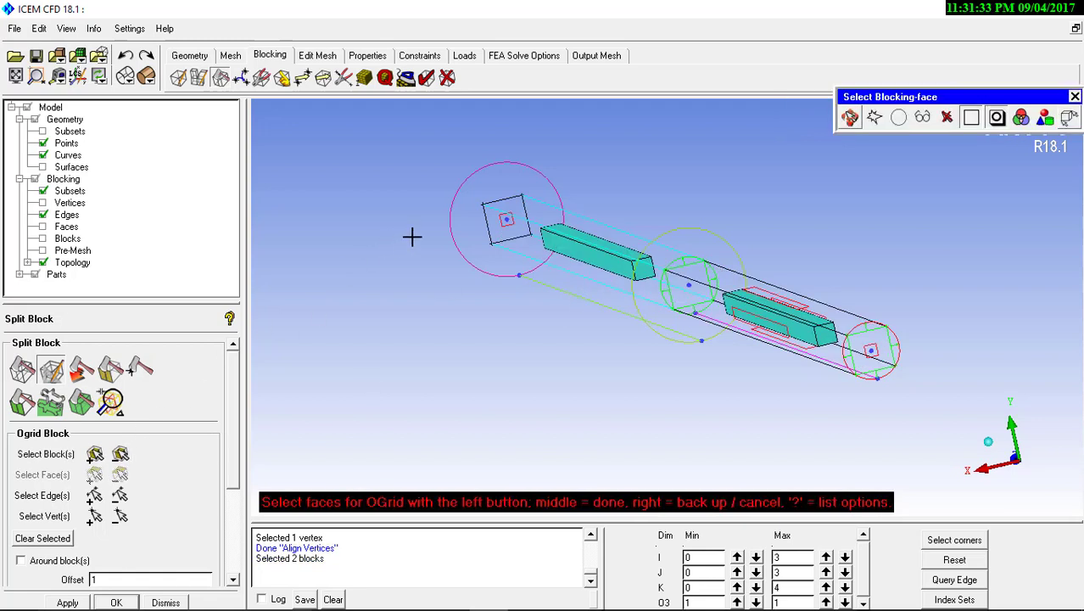
pyautogui.click(503, 219)
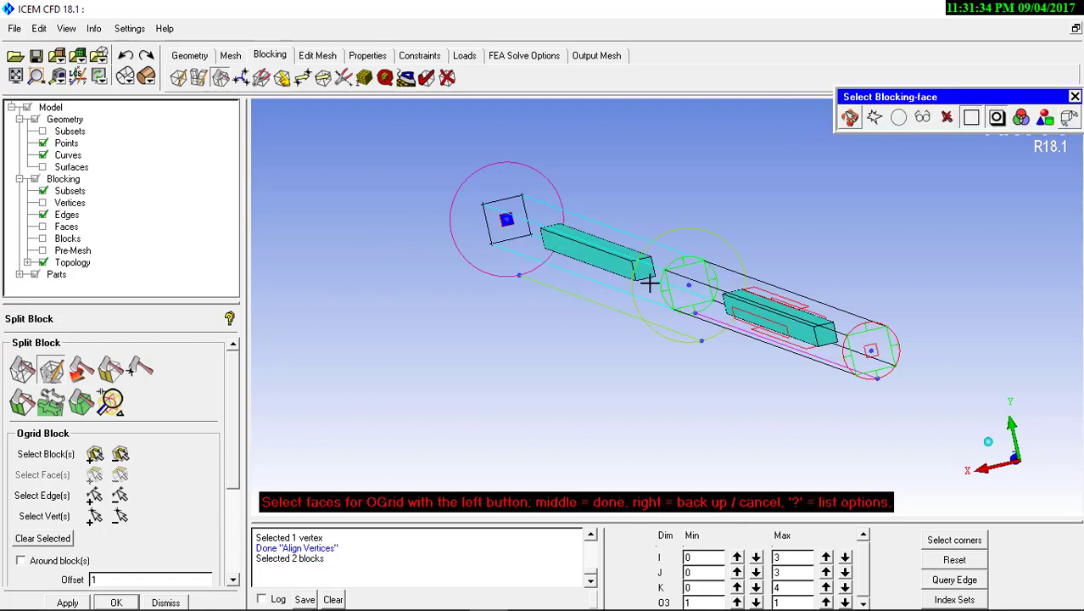
pyautogui.click(872, 352)
pyautogui.middleClick(836, 356)
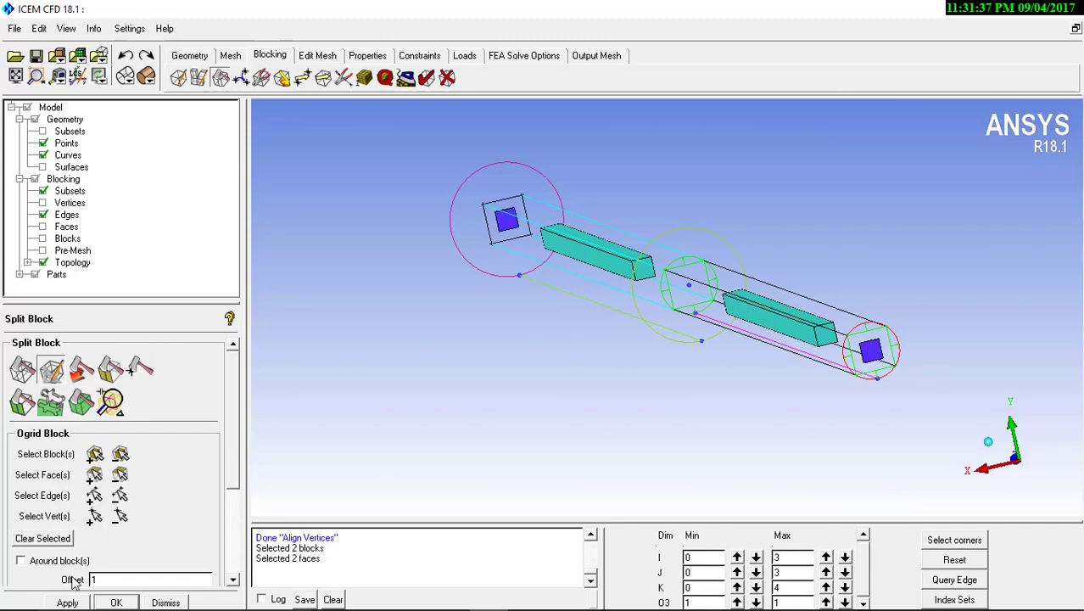
pyautogui.click(67, 603)
pyautogui.scroll(10, 554, 453)
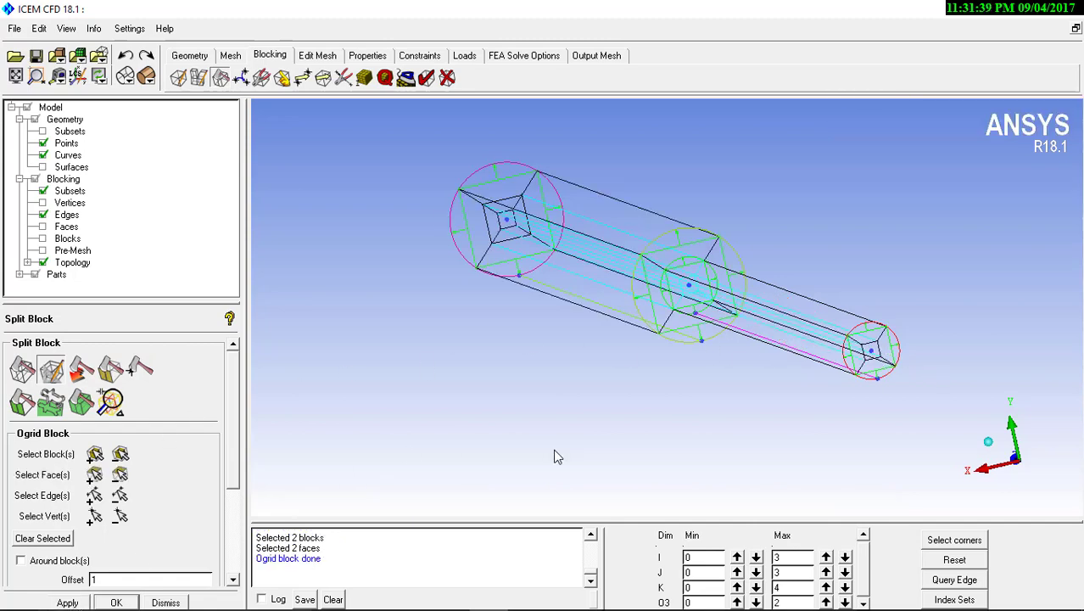
pyautogui.scroll(-4, 526, 307)
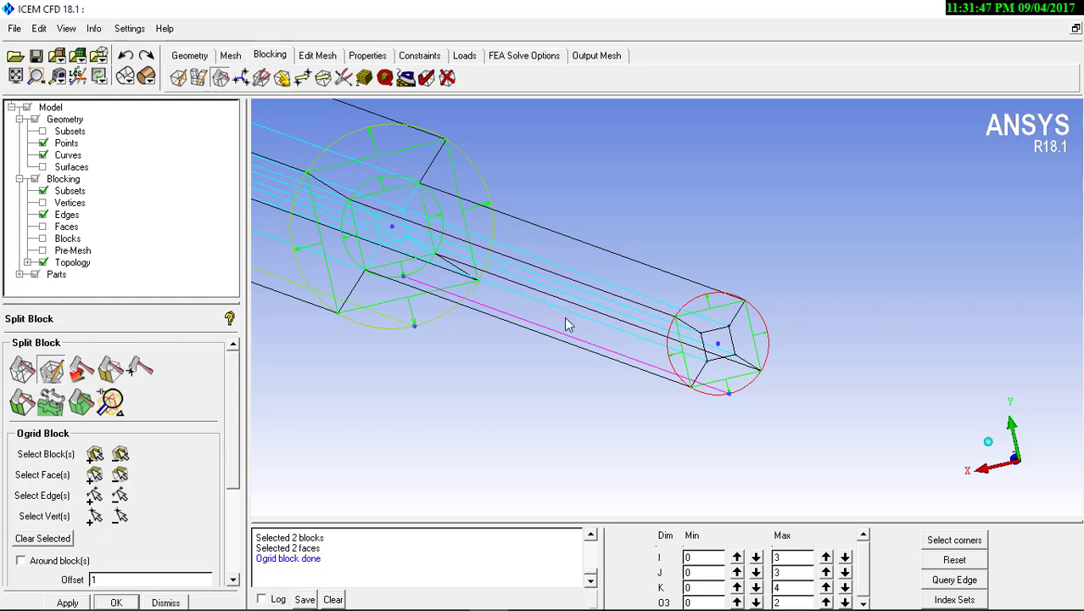
# Start the pre-mesh edge parameters and turn off the association display on the block edges
pyautogui.moveTo(568, 321); pyautogui.dragTo(670, 322)
pyautogui.moveTo(670, 322); pyautogui.dragTo(586, 288, button='middle')
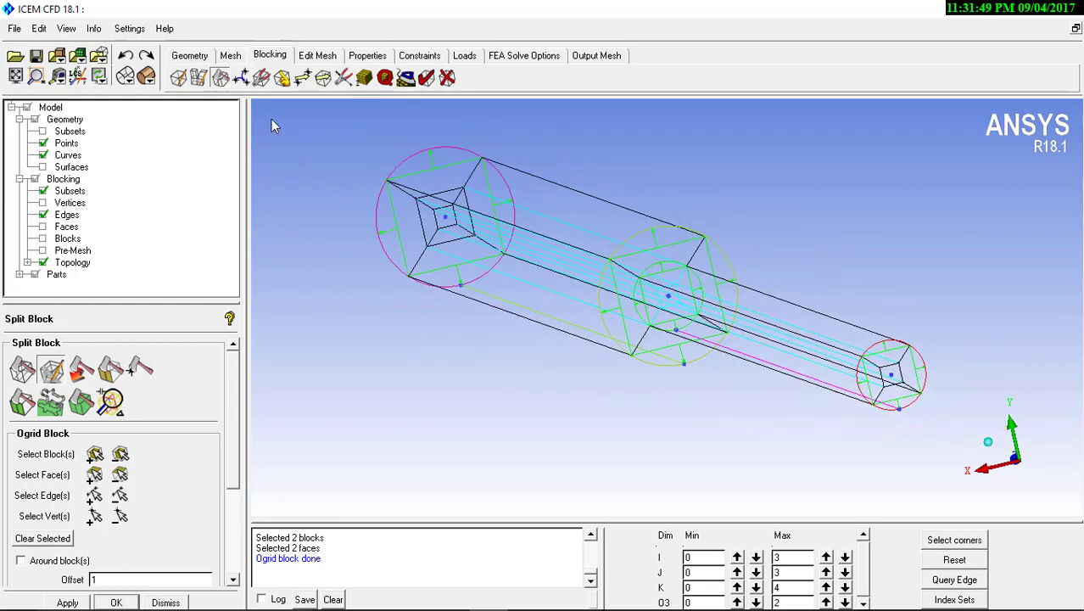
pyautogui.click(365, 77)
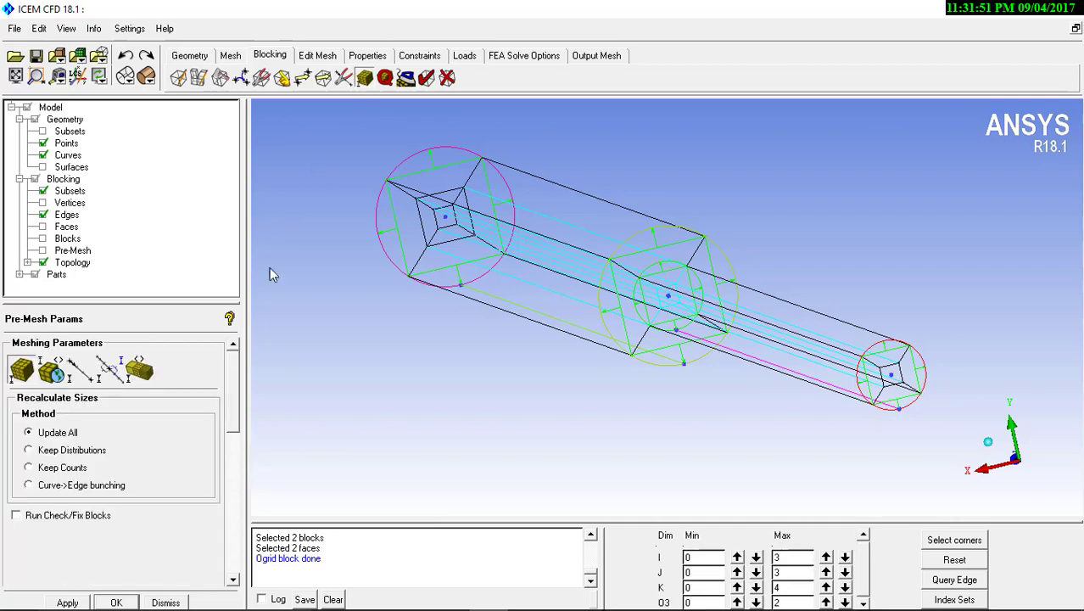
pyautogui.click(81, 367)
pyautogui.scroll(5, 267, 321)
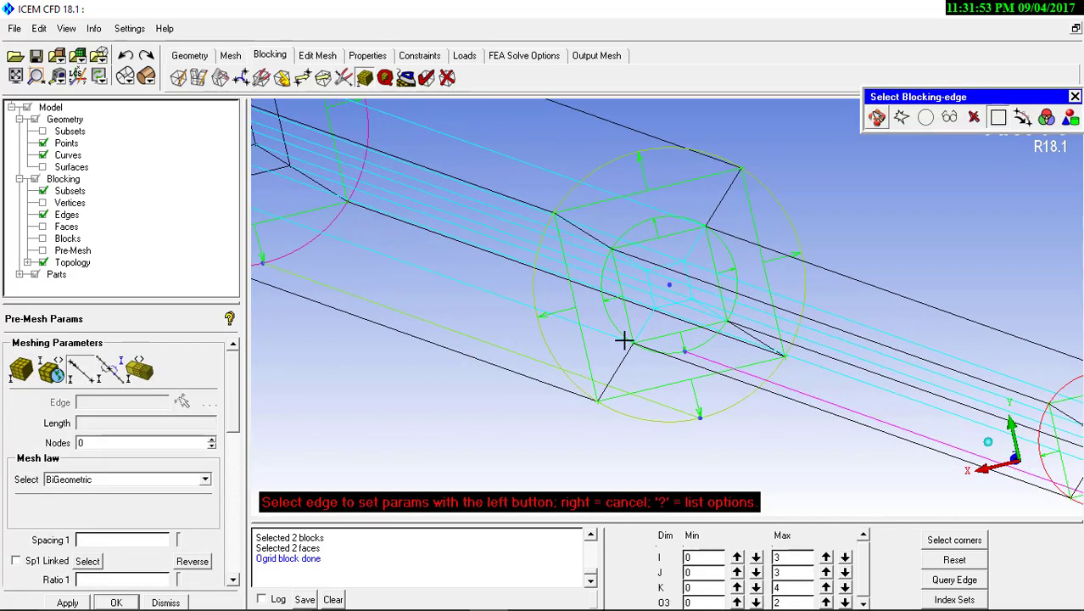
pyautogui.rightClick(685, 251)
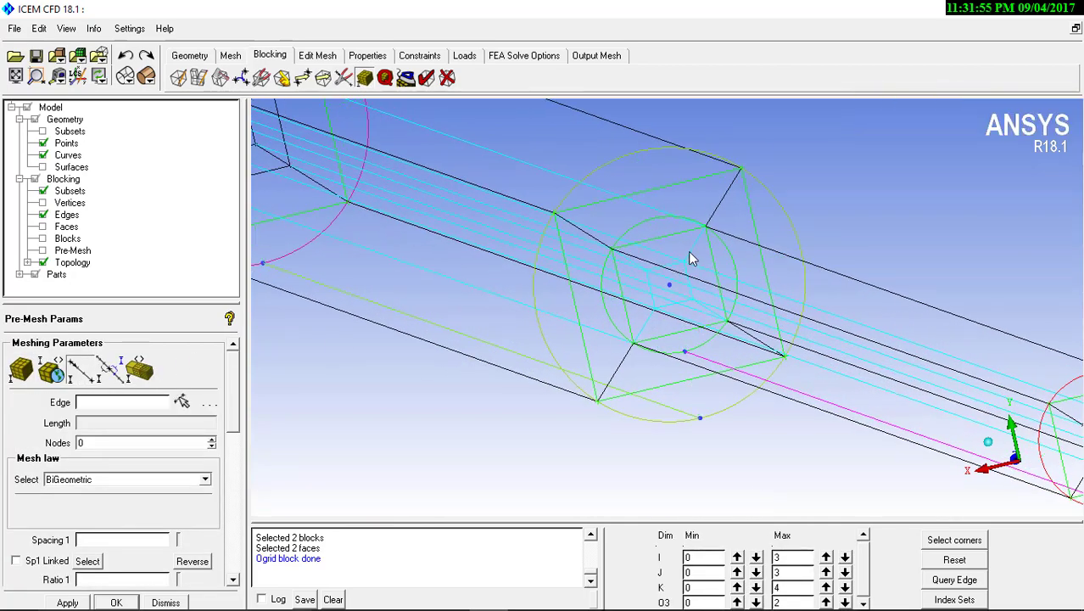
pyautogui.rightClick(68, 218)
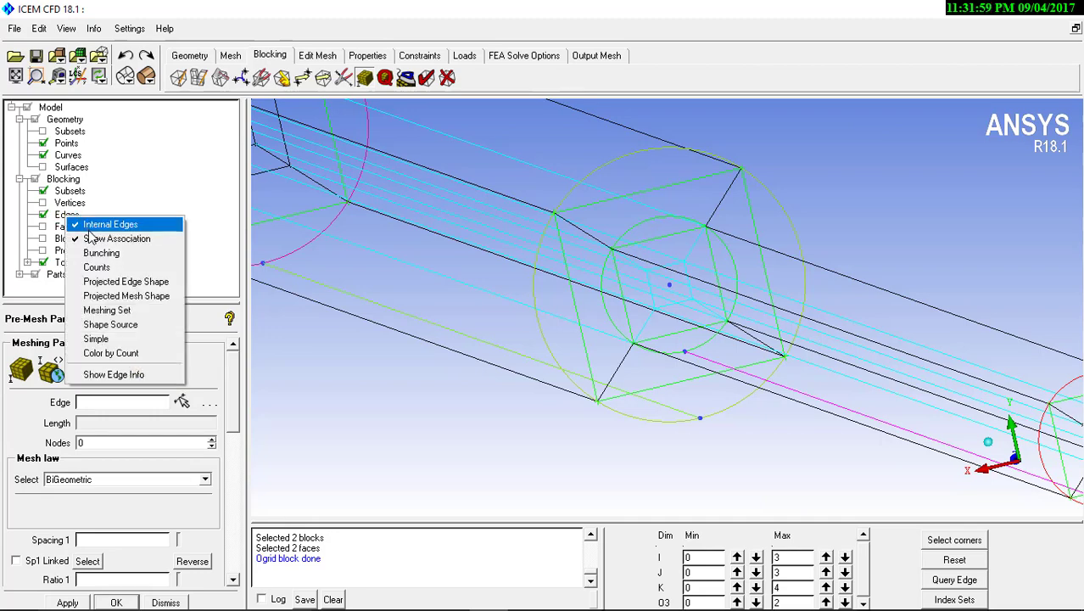
pyautogui.click(101, 241)
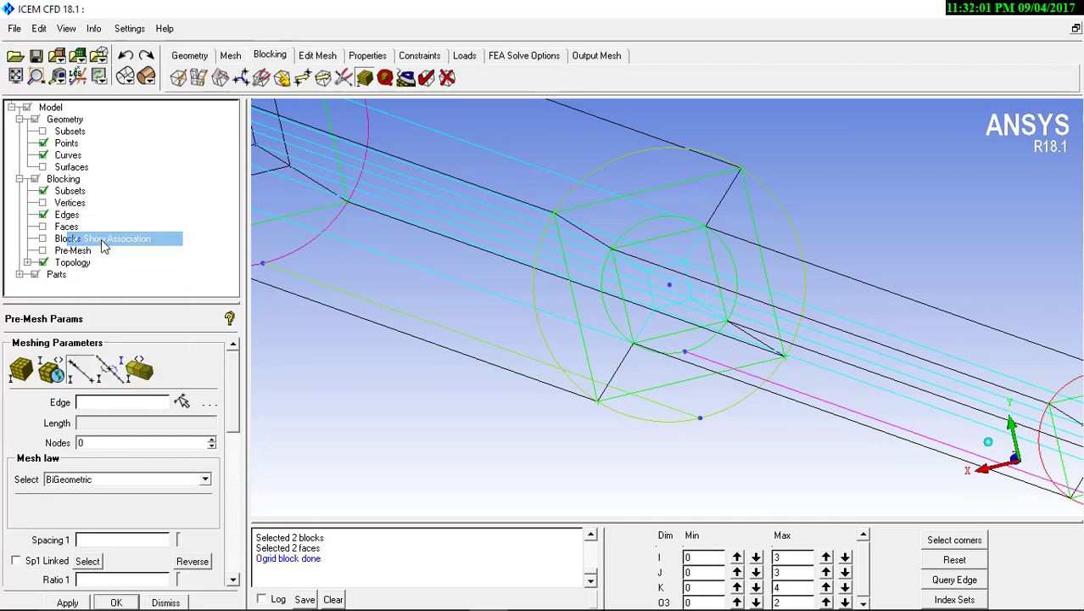
# Hide the geometry curves and points so only the blocking edges are displayed
pyautogui.moveTo(740, 274); pyautogui.dragTo(738, 415, button='right')
pyautogui.moveTo(559, 283); pyautogui.dragTo(524, 276)
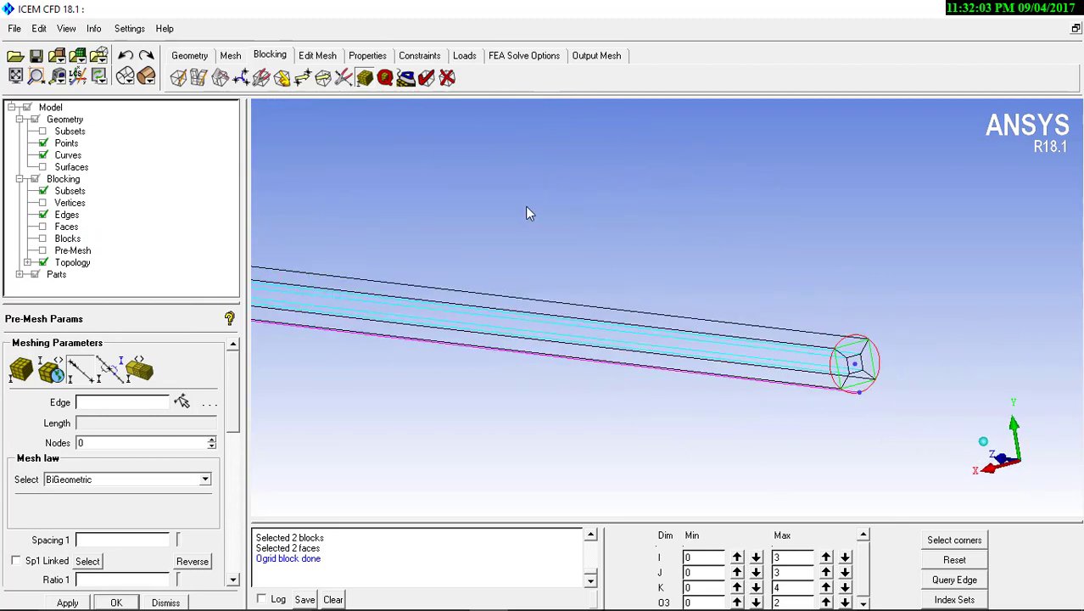
pyautogui.moveTo(525, 207); pyautogui.dragTo(517, 288, button='right')
pyautogui.moveTo(433, 295); pyautogui.dragTo(327, 267, button='middle')
pyautogui.moveTo(519, 271)
pyautogui.mouseDown(button='right')
pyautogui.moveTo(518, 241)
pyautogui.moveTo(518, 268)
pyautogui.mouseUp(button='right')
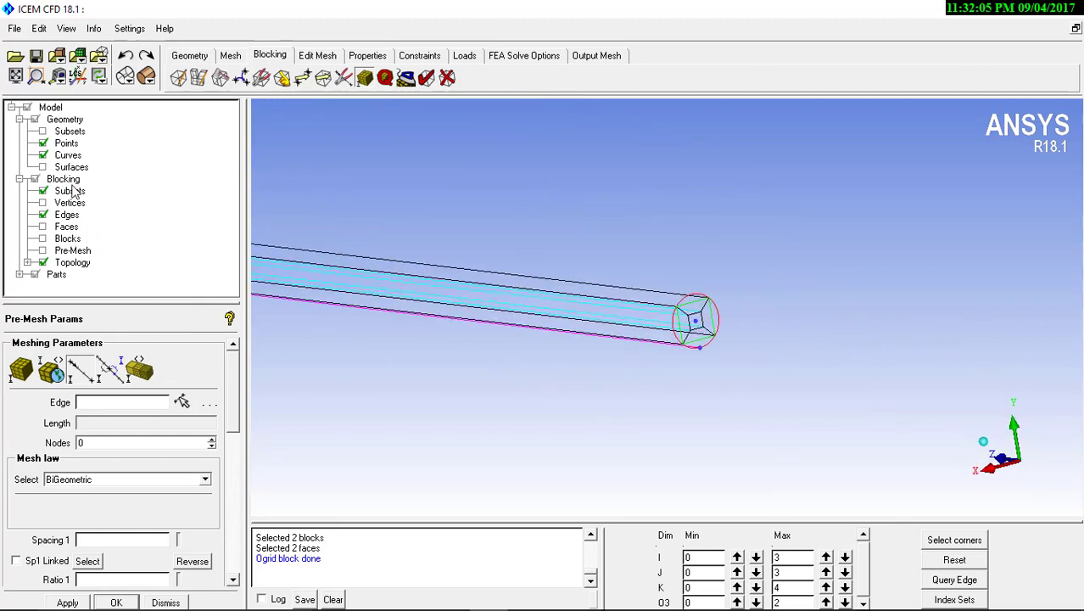
pyautogui.click(42, 156)
pyautogui.click(43, 143)
# Set 10 nodes on the inner block's upper edge at the smaller cylinder's free end, copying the parameters to all parallel edges
pyautogui.moveTo(644, 444); pyautogui.dragTo(711, 407)
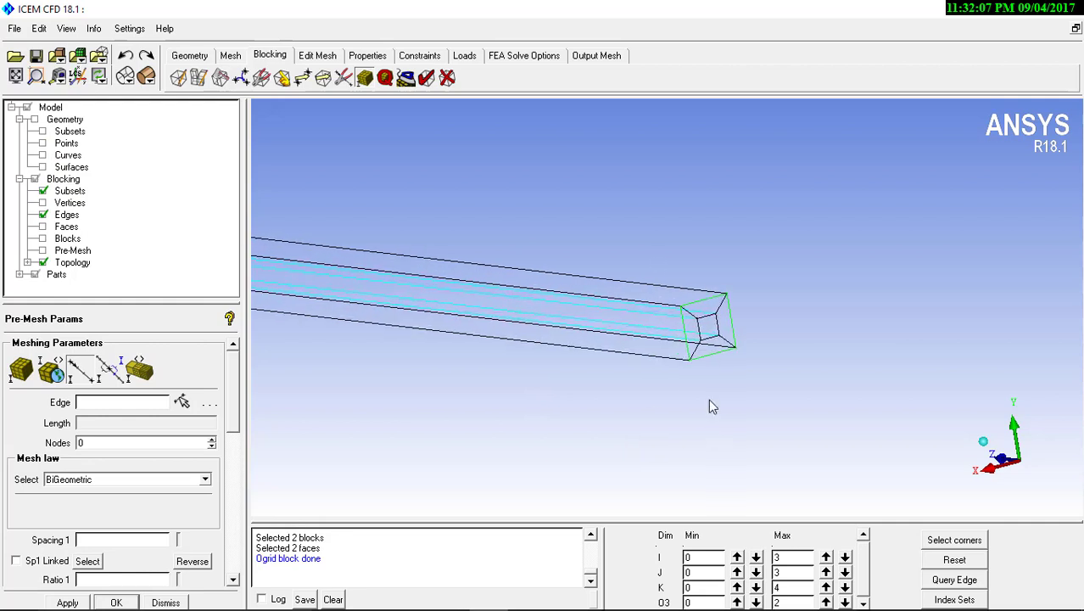
pyautogui.moveTo(731, 494); pyautogui.dragTo(730, 335, button='right')
pyautogui.moveTo(733, 314); pyautogui.dragTo(549, 297, button='middle')
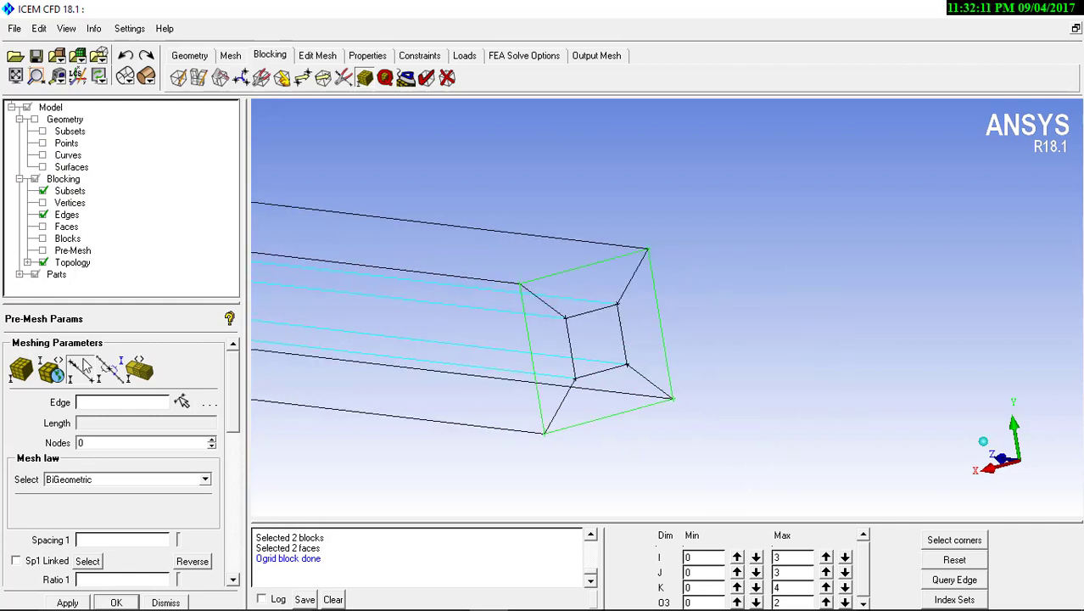
pyautogui.click(182, 401)
pyautogui.click(591, 310)
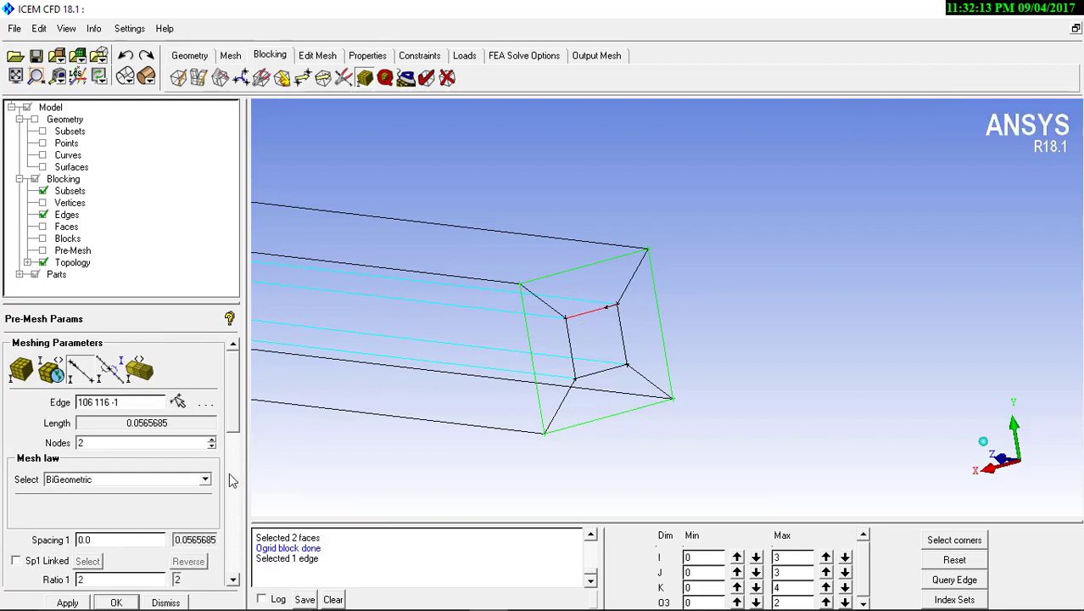
pyautogui.moveTo(106, 443); pyautogui.dragTo(25, 444)
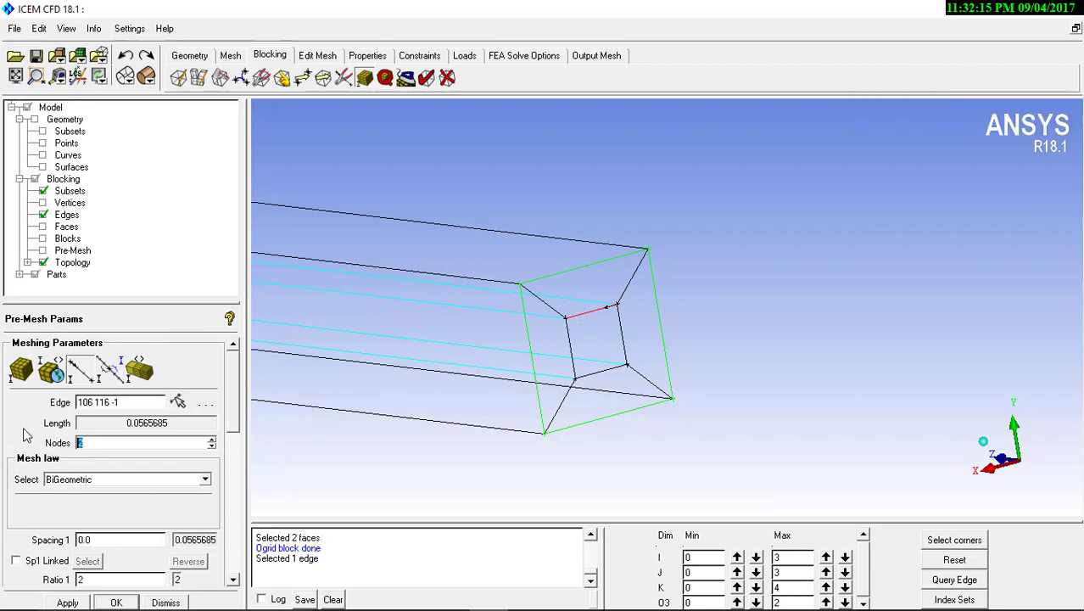
pyautogui.write('10')
pyautogui.moveTo(240, 404); pyautogui.dragTo(241, 490)
pyautogui.click(72, 512)
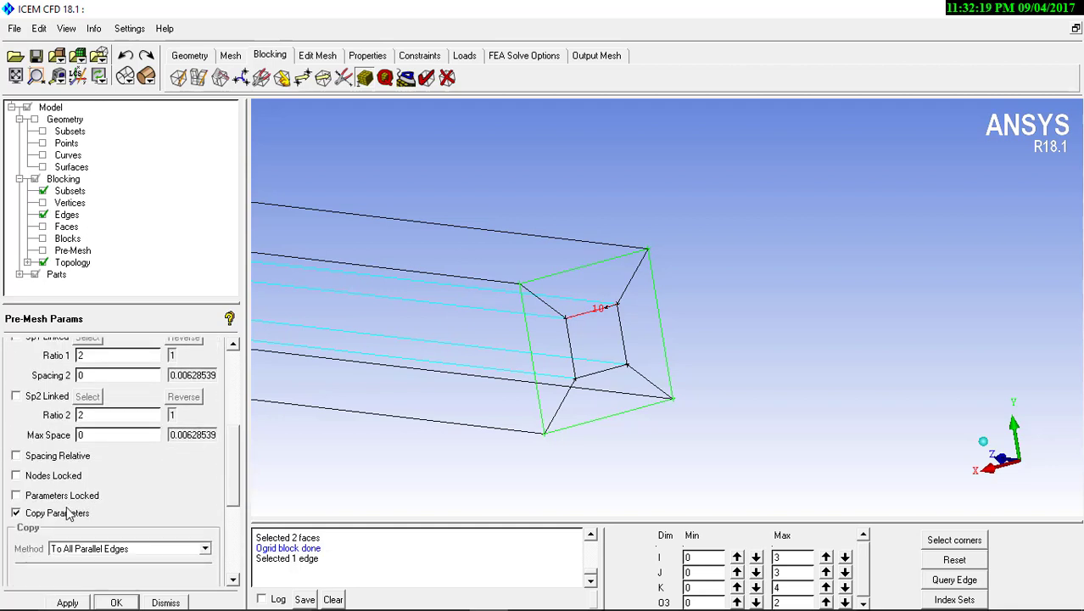
pyautogui.click(68, 601)
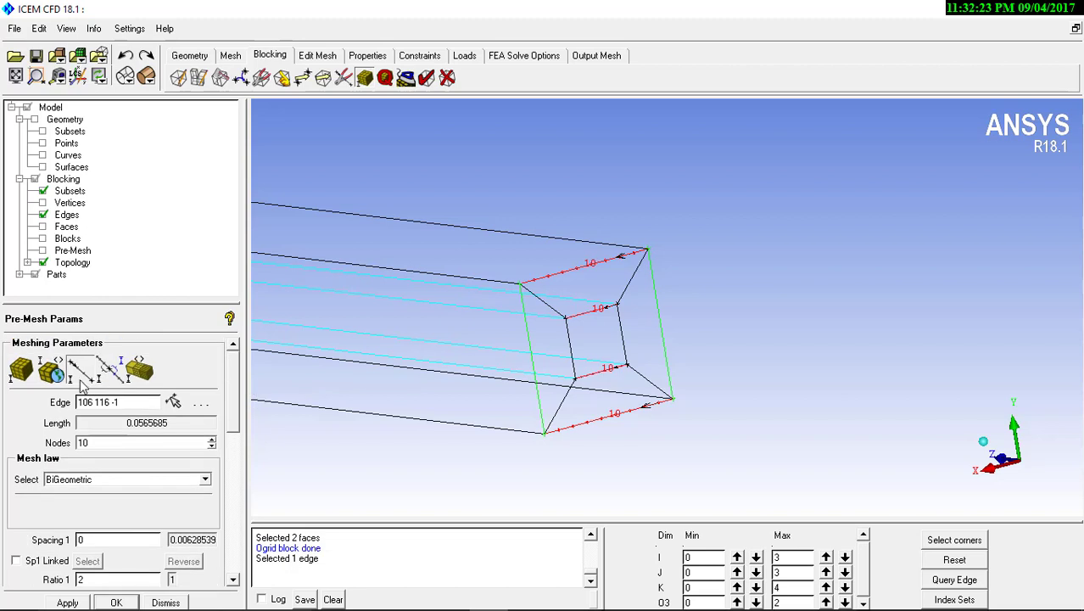
# Set 10 nodes on the inner block's upright edge at the smaller cylinder's free end and its parallel edges
pyautogui.click(566, 341)
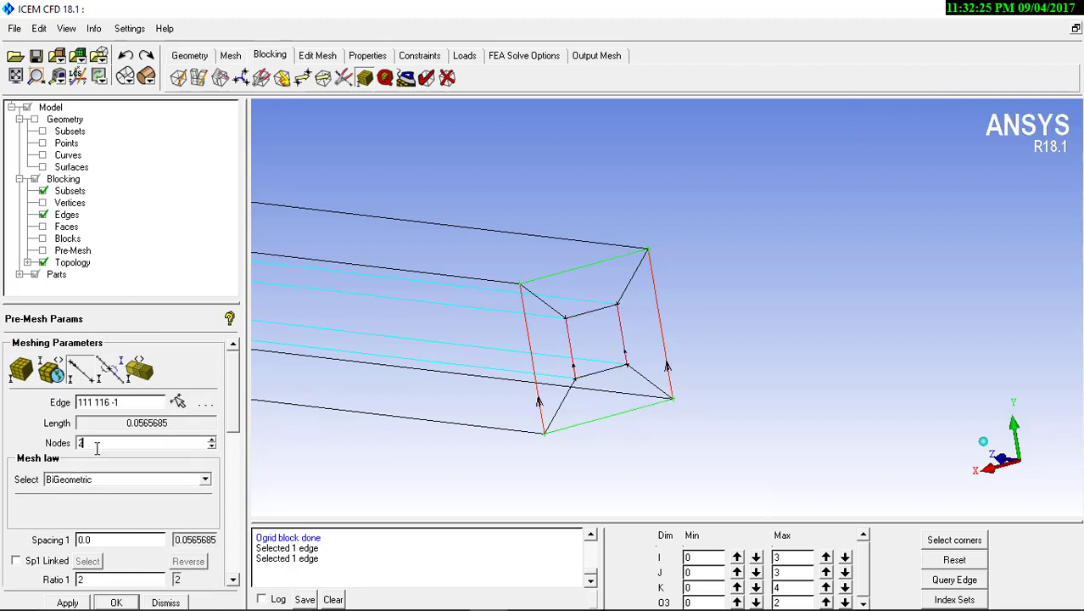
pyautogui.moveTo(97, 448); pyautogui.dragTo(39, 442)
pyautogui.write('10')
pyautogui.click(67, 602)
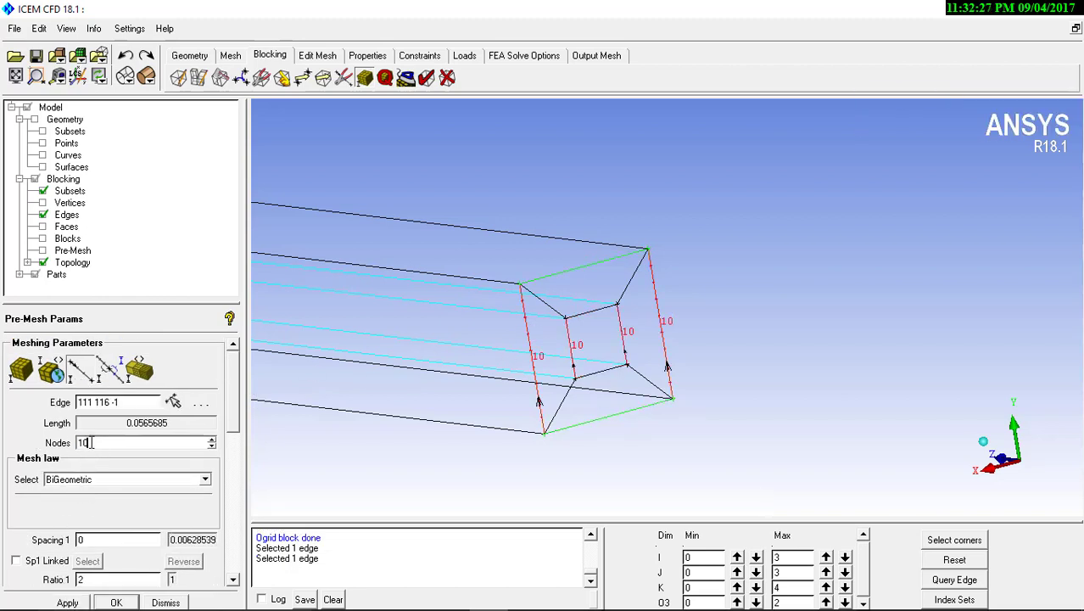
# Set 10 nodes on the diagonal O-grid edges between the inner and outer blocks at the smaller cylinder's end
pyautogui.click(554, 306)
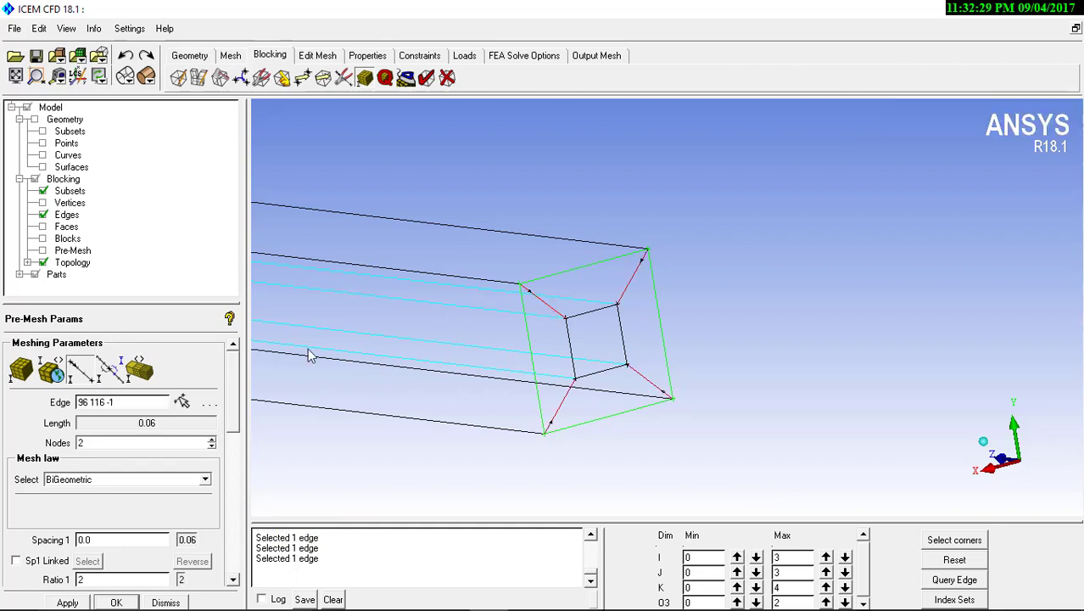
pyautogui.write('10')
pyautogui.click(67, 601)
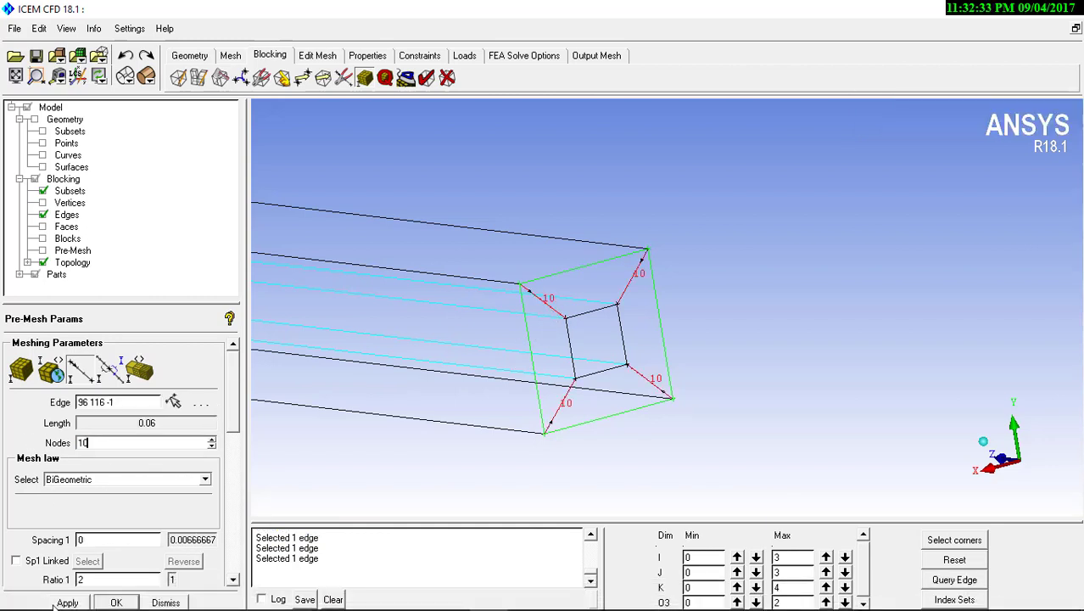
# Set 40 nodes on the lengthwise edges of the smaller cylinder
pyautogui.moveTo(482, 240); pyautogui.dragTo(430, 366)
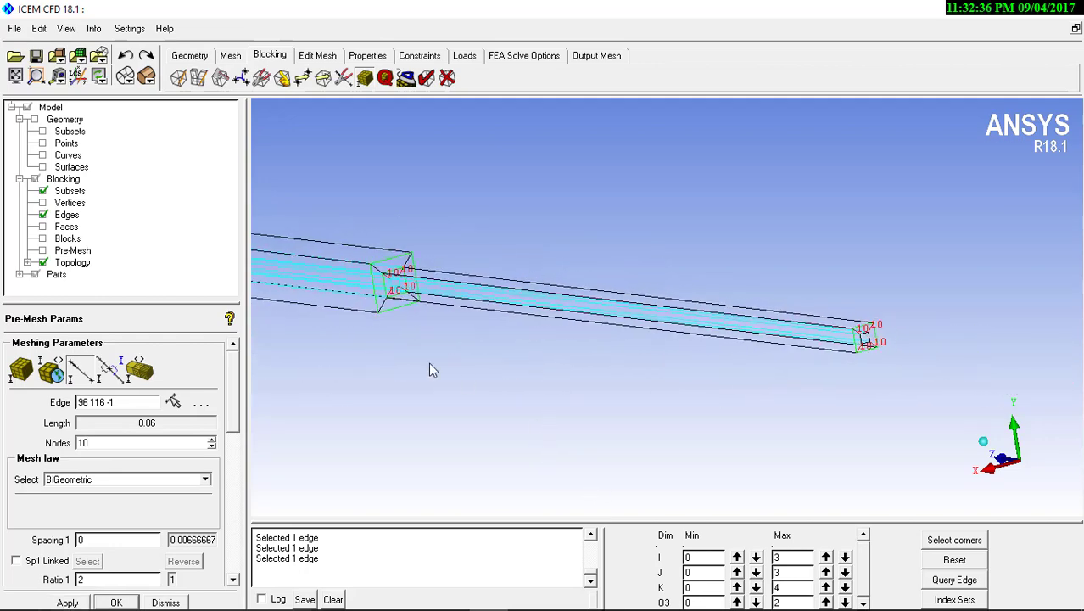
pyautogui.click(533, 292)
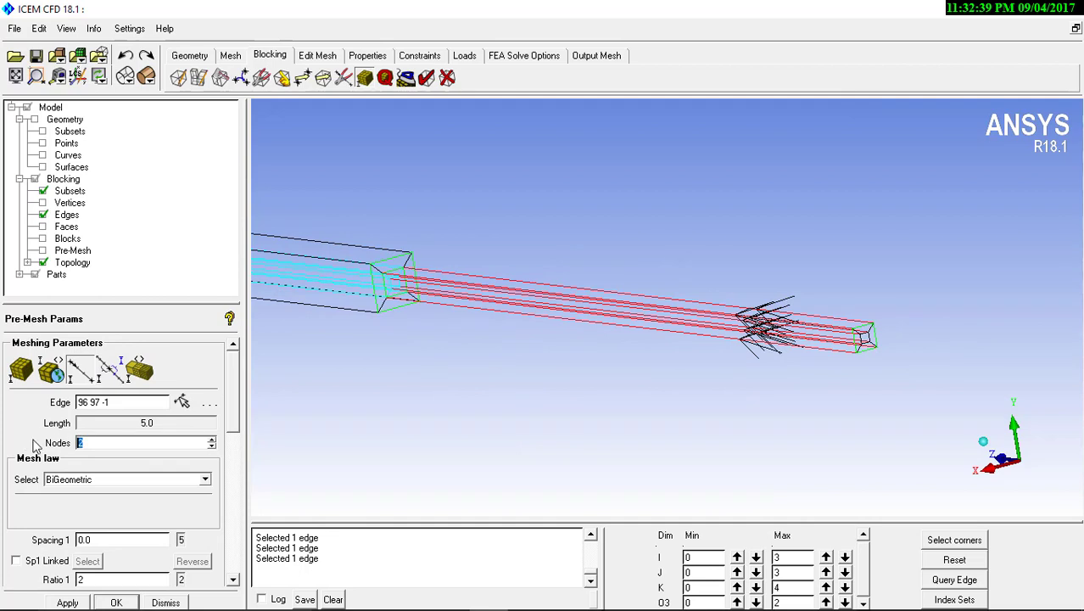
pyautogui.write('40')
pyautogui.click(66, 602)
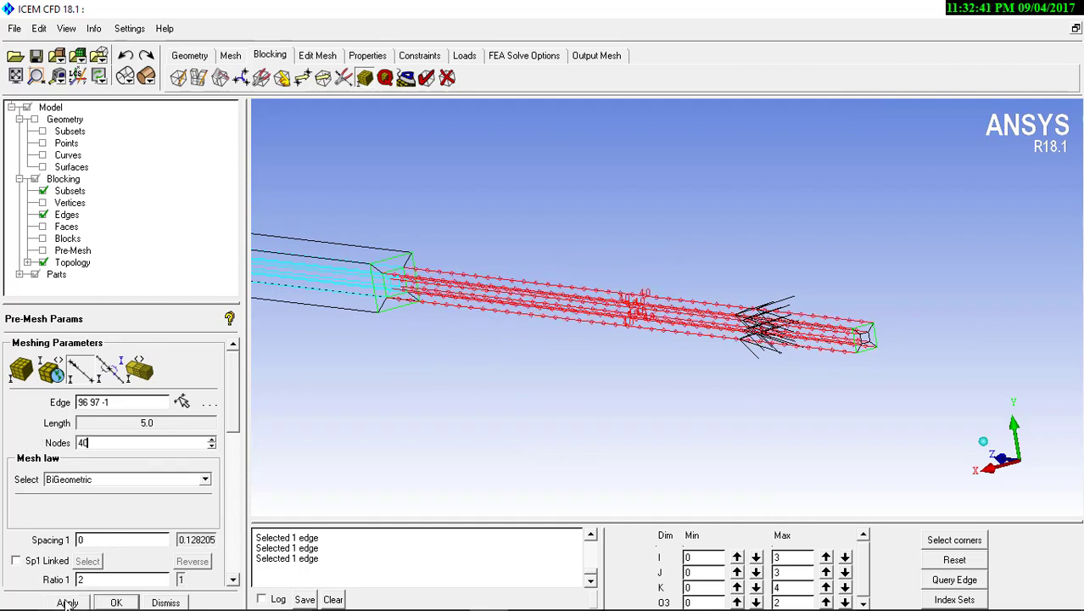
# Set 40 nodes on the lengthwise edges of the larger cylinder
pyautogui.click(309, 231)
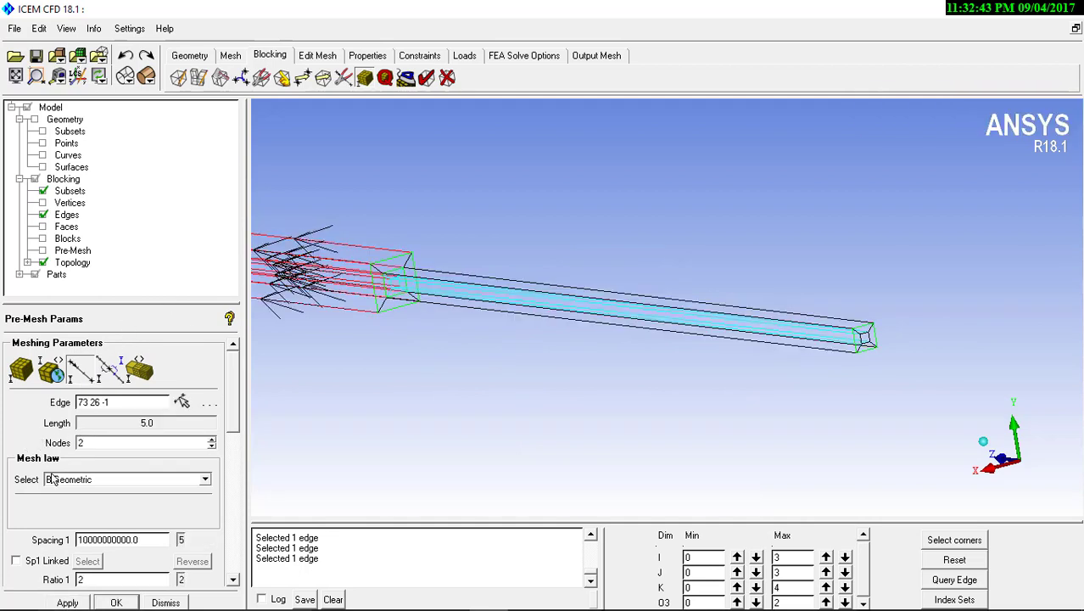
pyautogui.moveTo(111, 447); pyautogui.dragTo(17, 446)
pyautogui.write('40')
pyautogui.click(57, 600)
# Set 10 nodes on the outer O-grid's diagonal edges at the junction between the two cylinders
pyautogui.moveTo(310, 387); pyautogui.dragTo(535, 406, button='middle')
pyautogui.moveTo(535, 406); pyautogui.dragTo(579, 135, button='right')
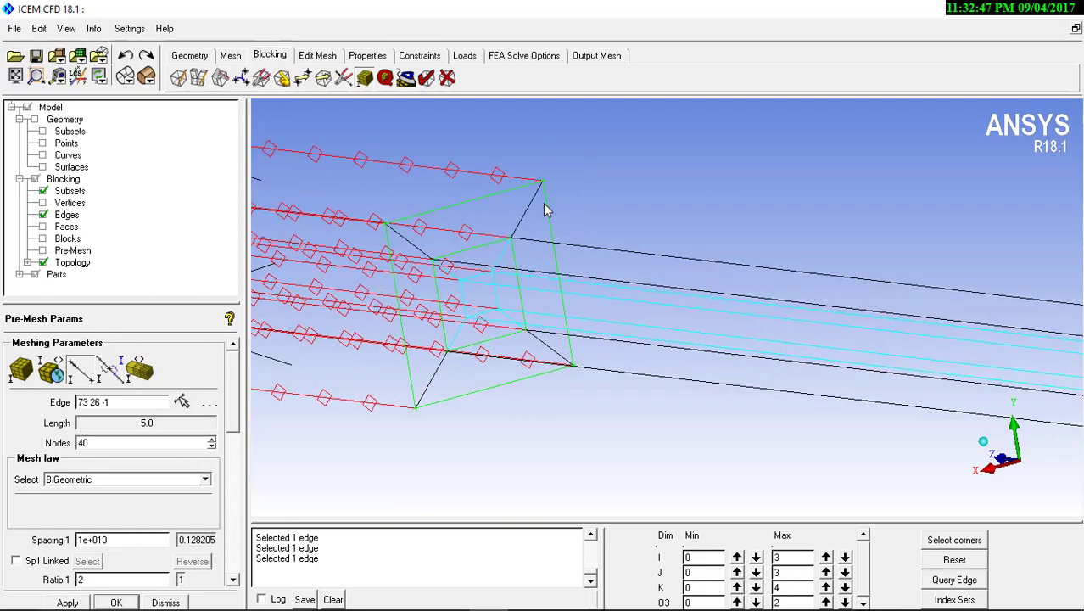
pyautogui.moveTo(544, 203); pyautogui.dragTo(579, 334, button='middle')
pyautogui.moveTo(580, 334); pyautogui.dragTo(593, 254, button='right')
pyautogui.moveTo(540, 356); pyautogui.dragTo(643, 296, button='middle')
pyautogui.moveTo(617, 312); pyautogui.dragTo(612, 188, button='right')
pyautogui.click(93, 379)
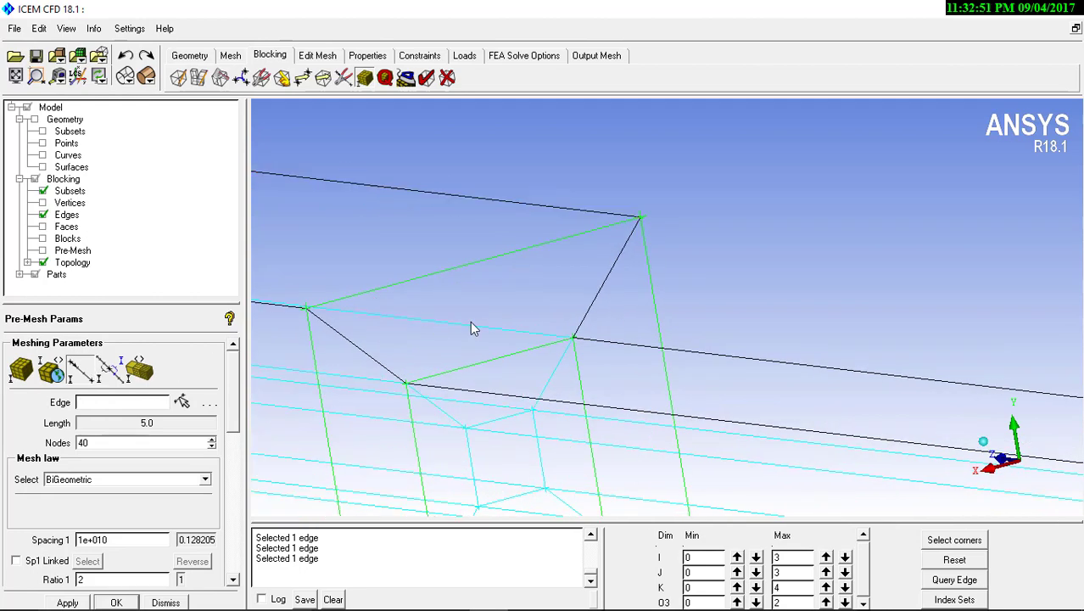
pyautogui.click(604, 292)
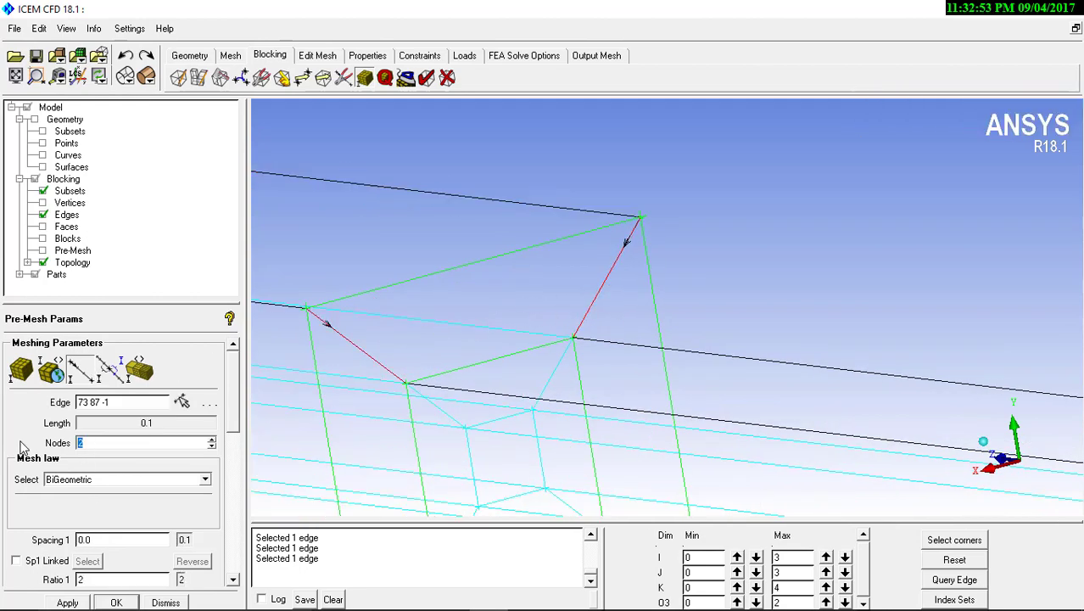
pyautogui.write('10')
pyautogui.click(66, 602)
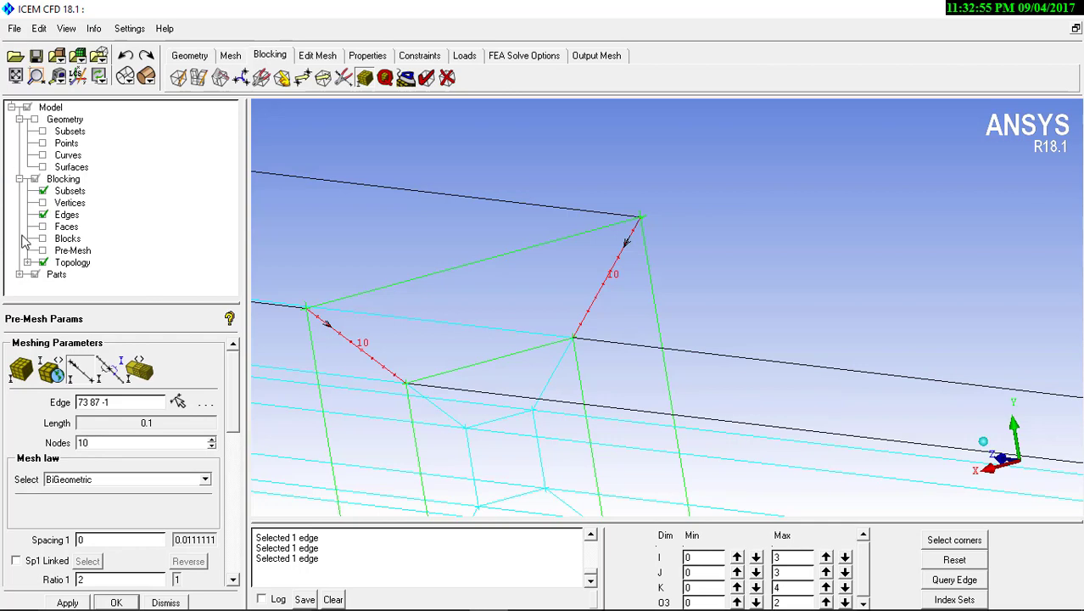
# Recompute the pre-mesh and display it as a shaded solid
pyautogui.click(43, 251)
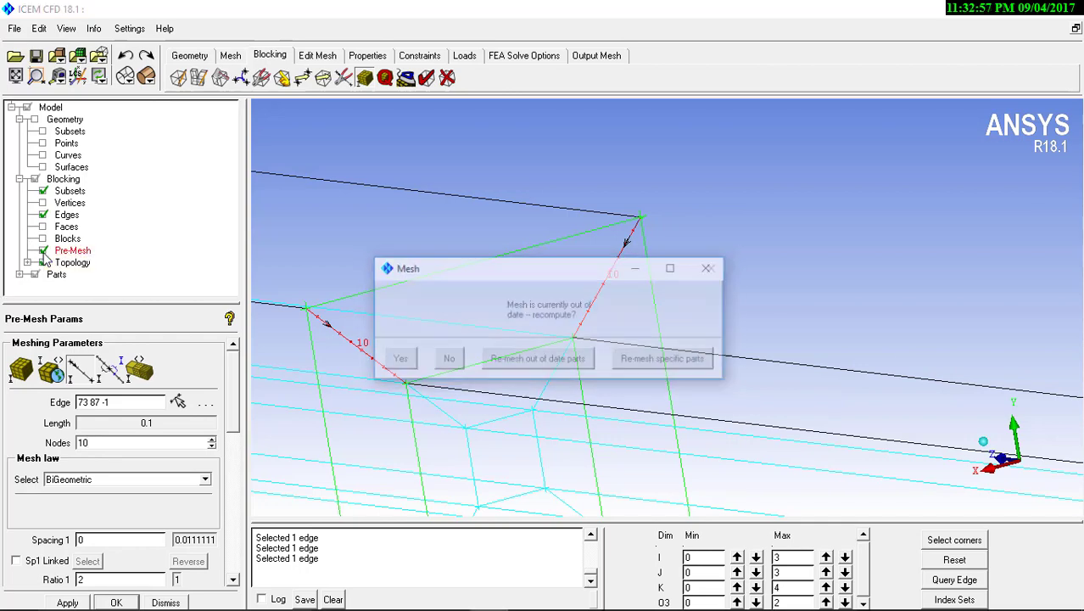
pyautogui.click(396, 360)
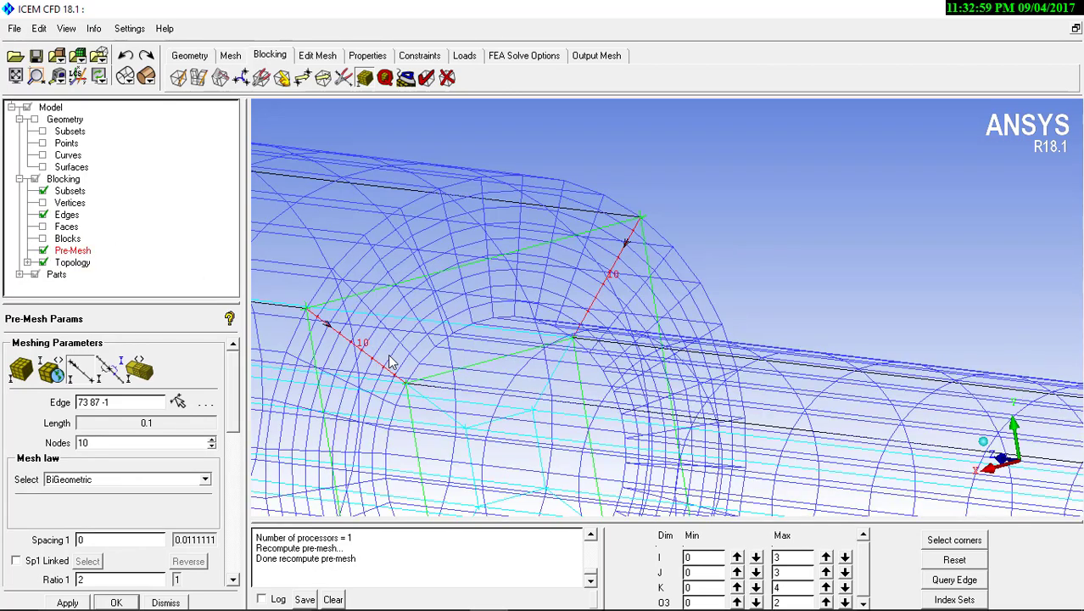
pyautogui.click(148, 79)
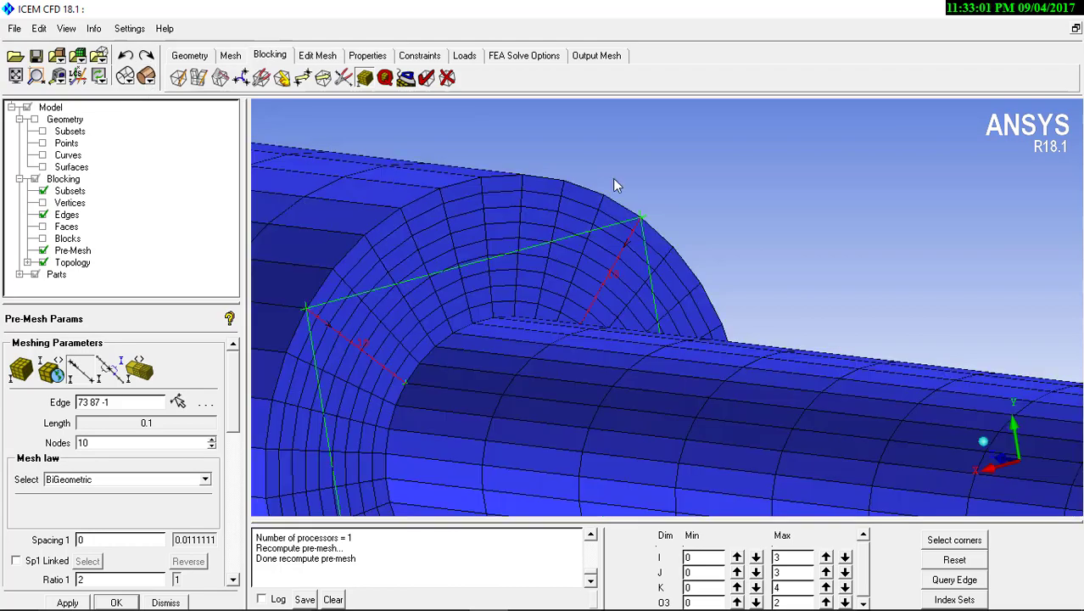
# Inspect the pre-mesh along the pipe, from the junction to the smaller cylinder's end face
pyautogui.scroll(-6, 649, 230)
pyautogui.scroll(-3, 631, 288)
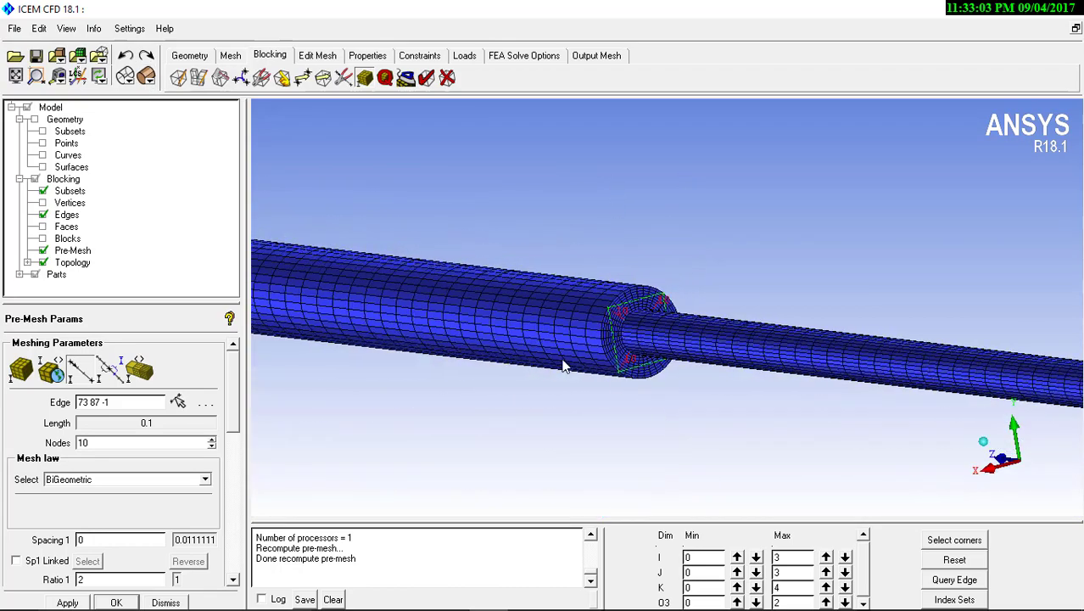
pyautogui.moveTo(562, 361); pyautogui.dragTo(371, 270, button='middle')
pyautogui.moveTo(769, 355); pyautogui.dragTo(378, 356, button='middle')
pyautogui.scroll(4, 598, 350)
pyautogui.scroll(5, 598, 356)
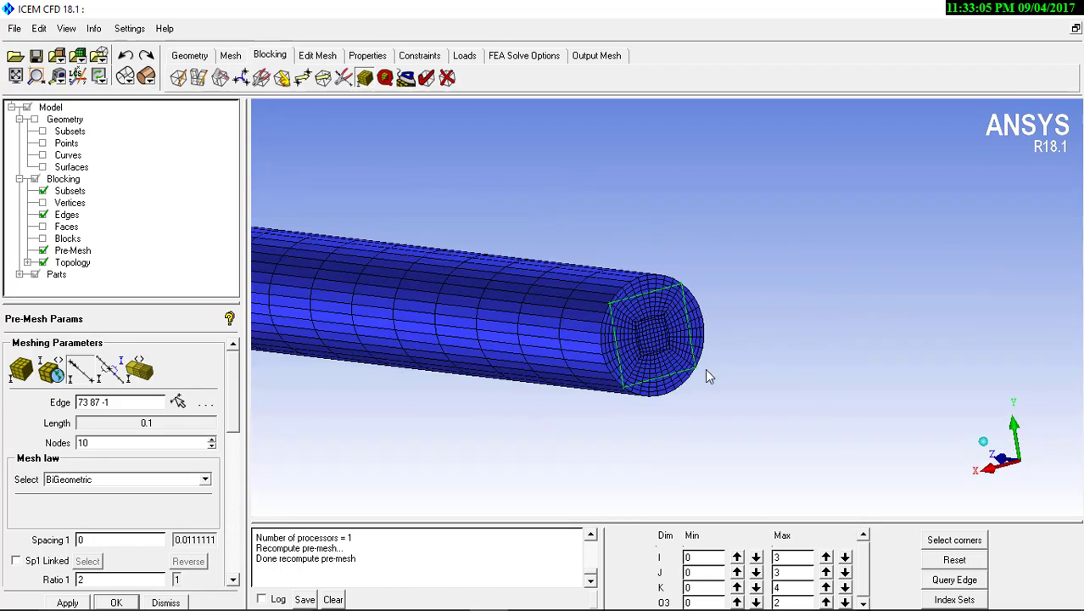
pyautogui.moveTo(691, 366); pyautogui.dragTo(597, 408, button='middle')
pyautogui.scroll(2, 597, 408)
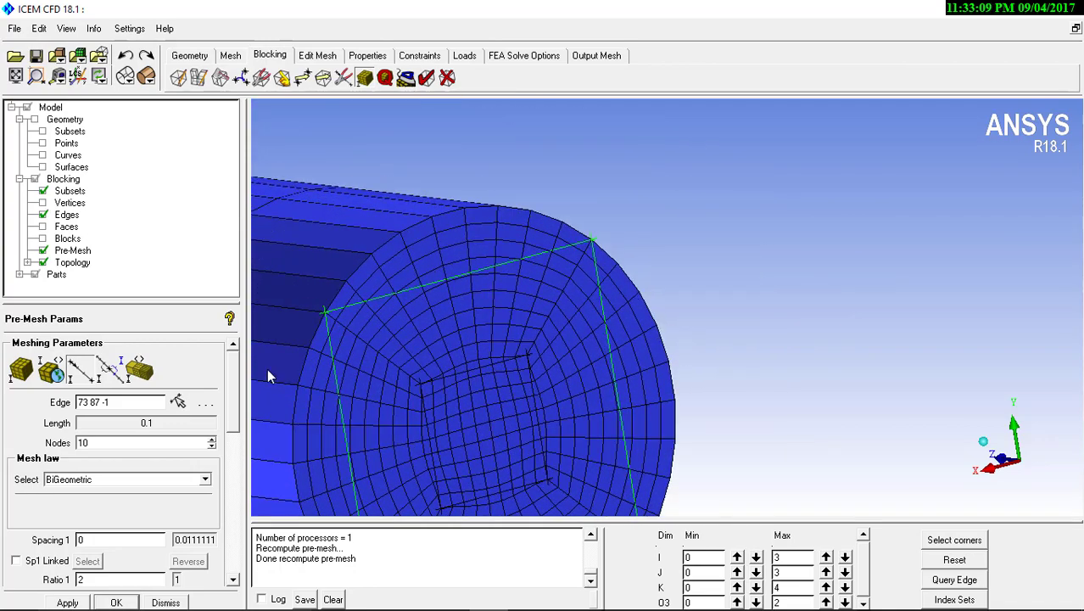
# Set Spacing 1 to 0.0005 and Ratio 1 to 1.2 on the O-grid's diagonal edge at the smaller cylinder's end face
pyautogui.click(81, 370)
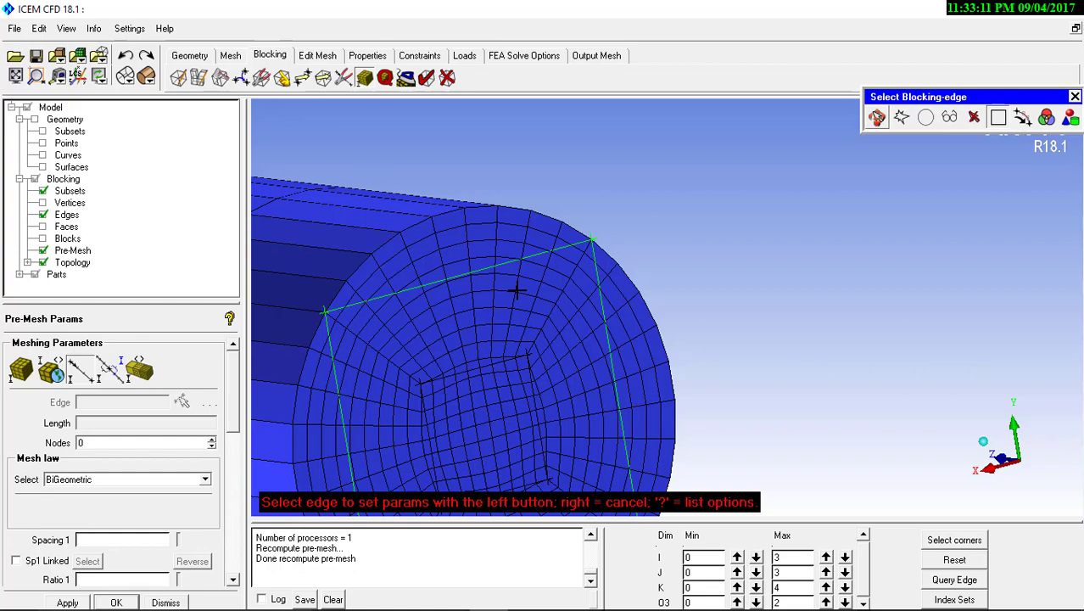
pyautogui.click(568, 290)
pyautogui.scroll(2, 582, 250)
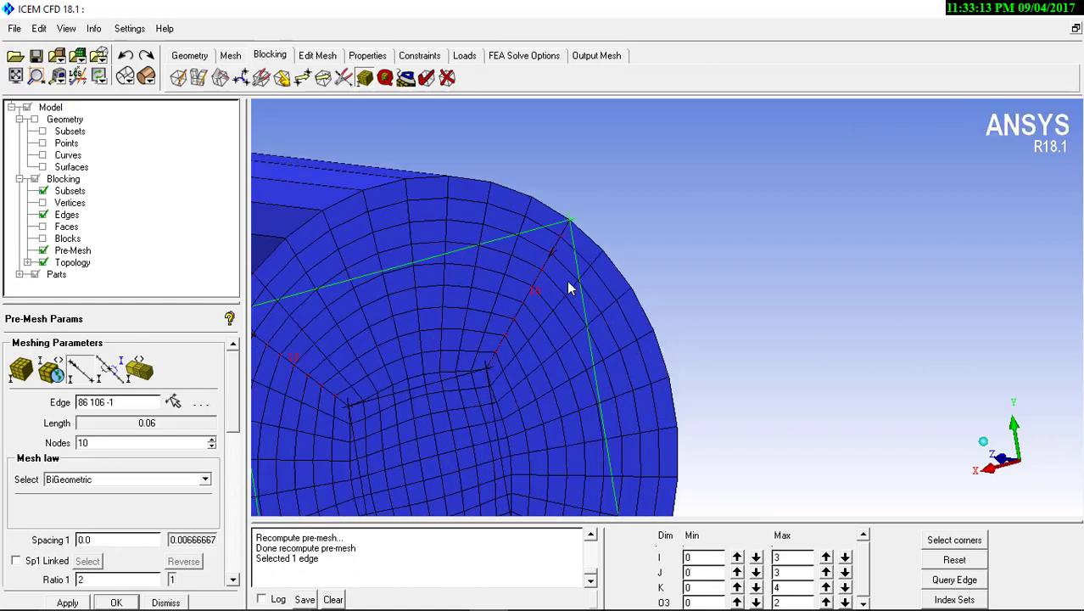
pyautogui.moveTo(568, 282); pyautogui.dragTo(714, 300, button='middle')
pyautogui.scroll(2, 726, 254)
pyautogui.scroll(2, 726, 298)
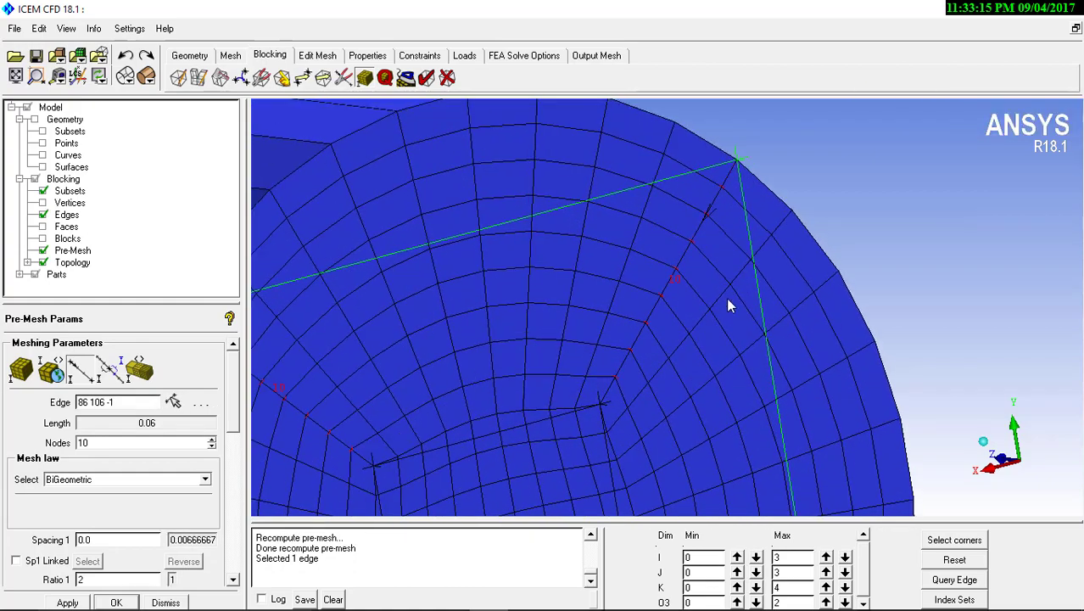
pyautogui.moveTo(730, 209); pyautogui.dragTo(628, 207, button='middle')
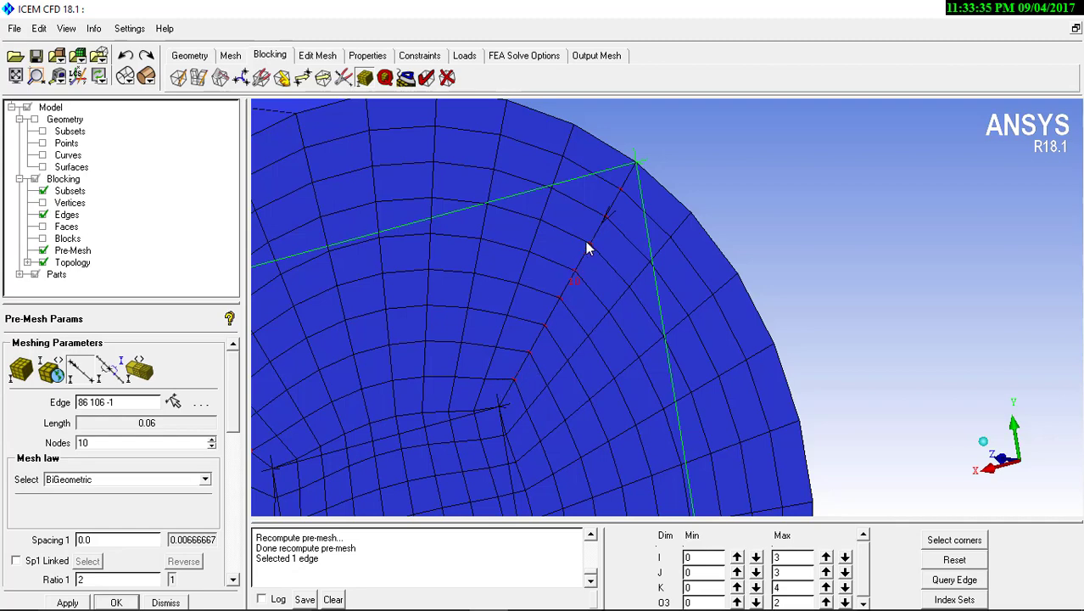
pyautogui.moveTo(570, 345); pyautogui.dragTo(567, 359, button='middle')
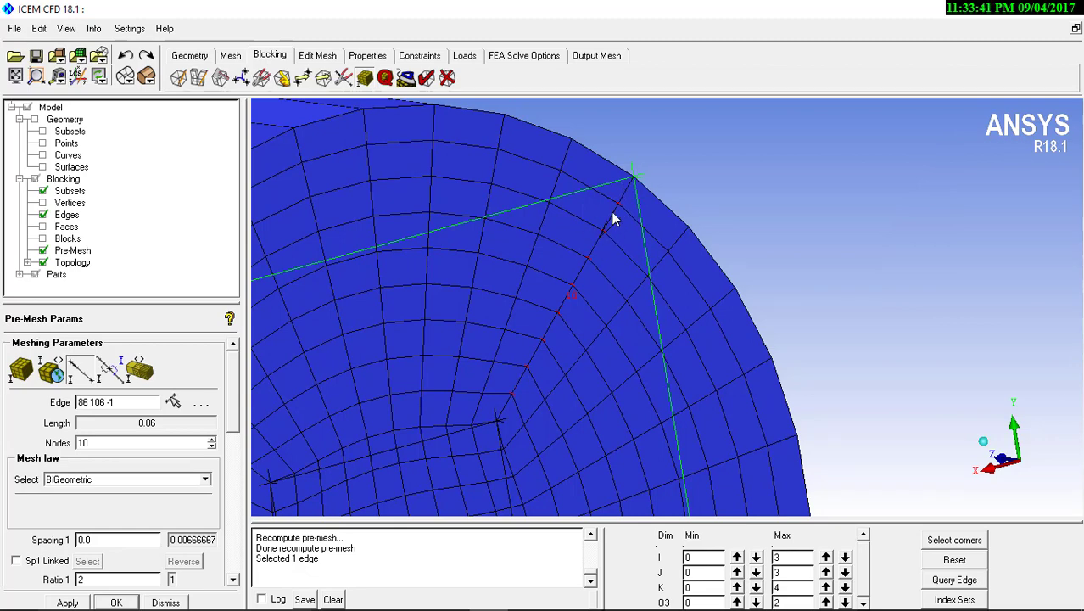
pyautogui.scroll(-3, 240, 416)
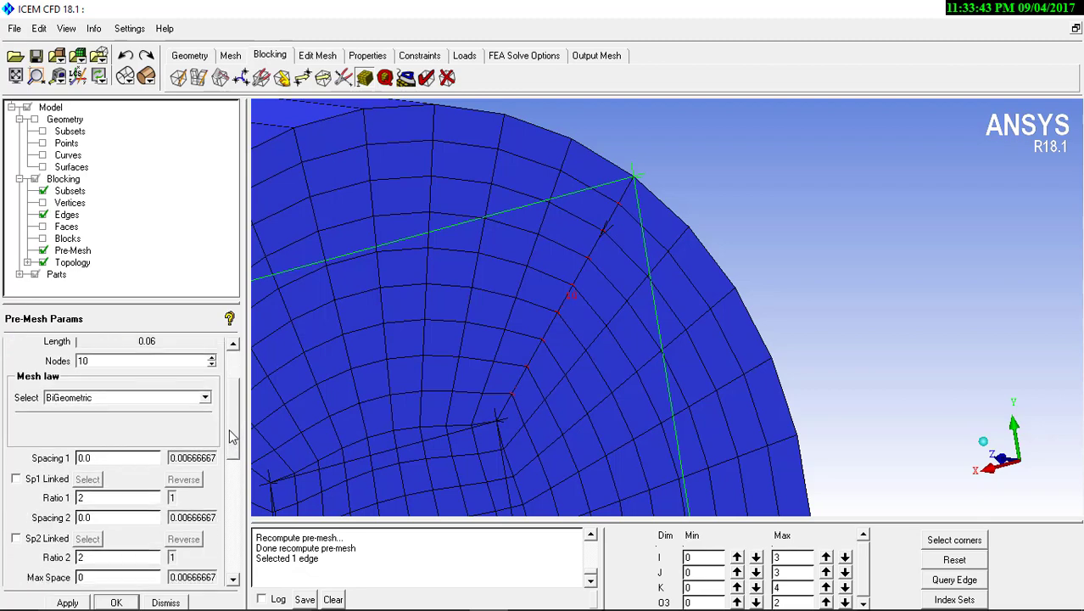
pyautogui.click(133, 462)
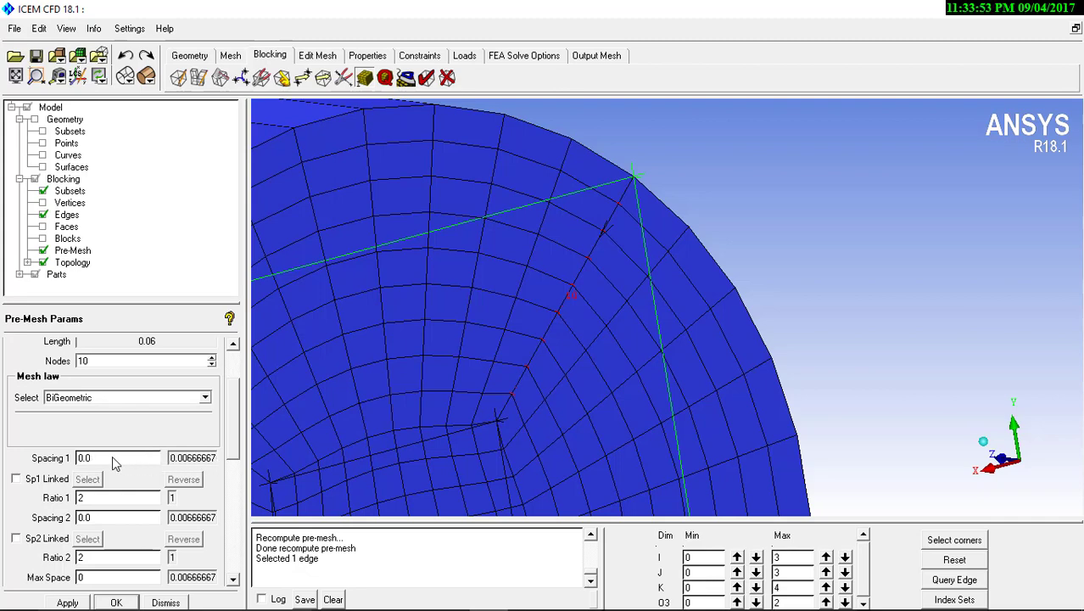
pyautogui.write('005')
pyautogui.moveTo(105, 496); pyautogui.dragTo(48, 496)
pyautogui.write('1.2')
pyautogui.click(68, 603)
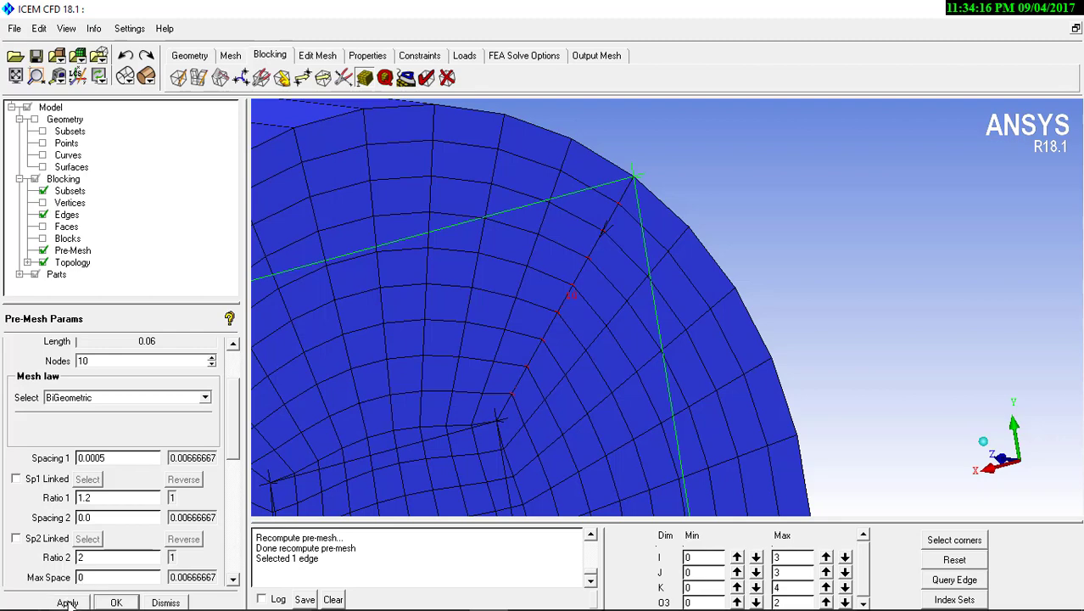
# Recompute the pre-mesh and check the spacing near the wall on the smaller cylinder's end face
pyautogui.rightClick(57, 251)
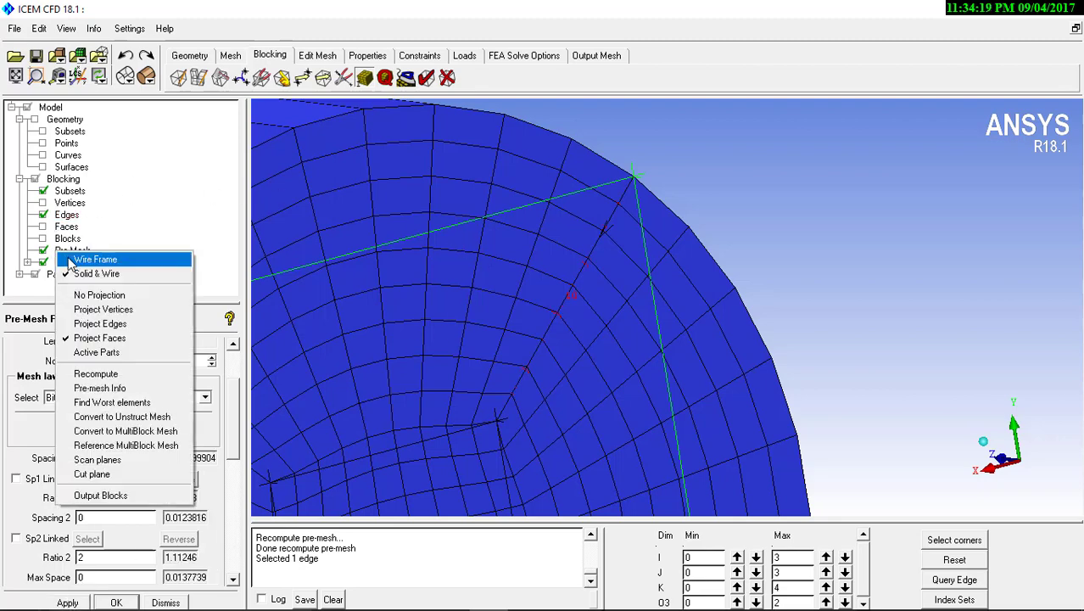
pyautogui.click(96, 374)
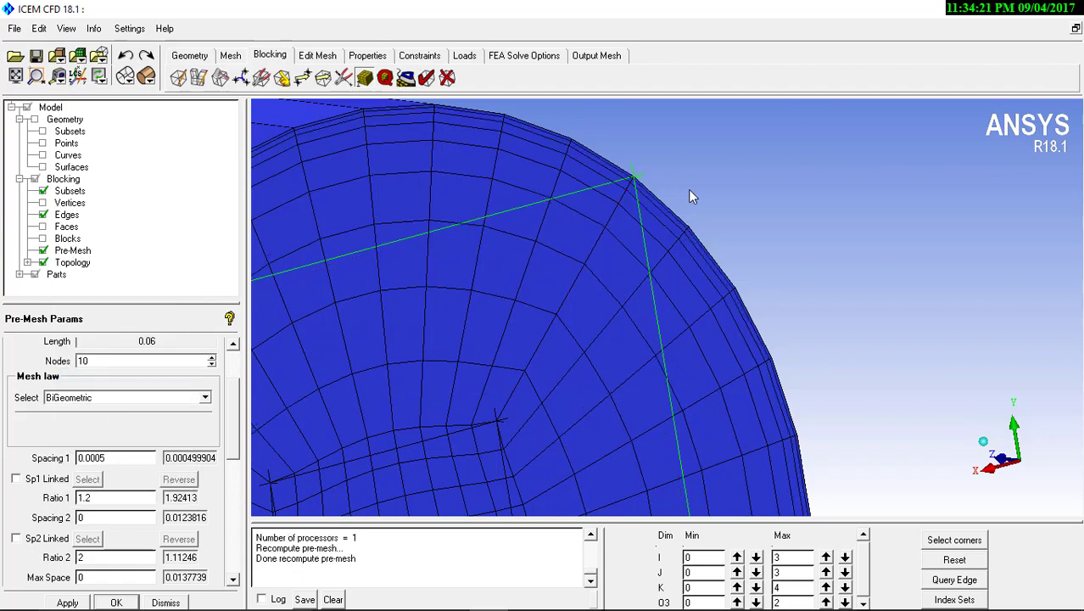
pyautogui.scroll(-5, 653, 315)
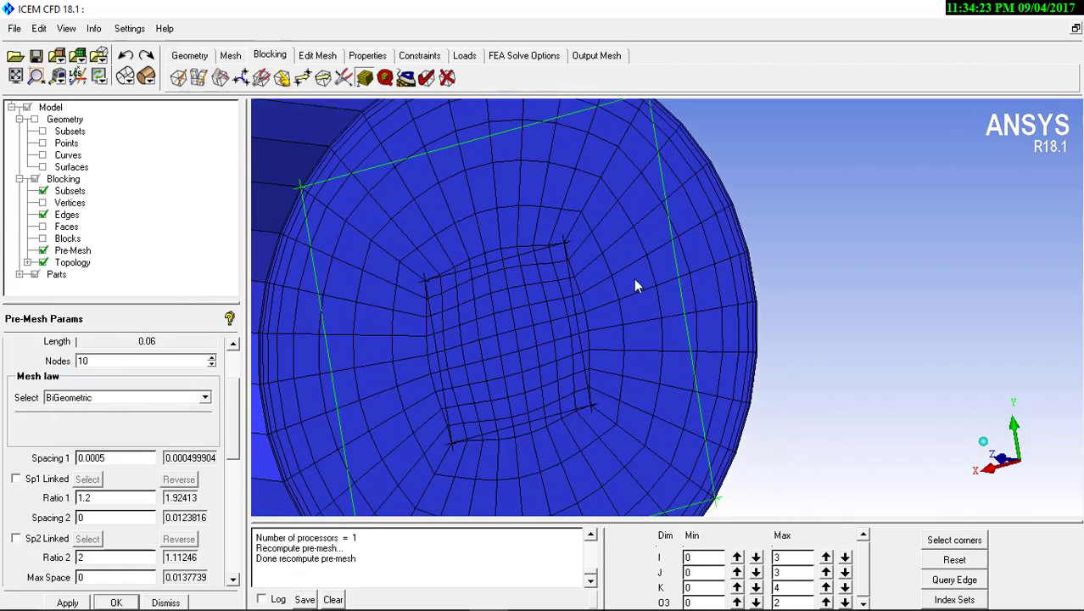
pyautogui.scroll(-3, 646, 337)
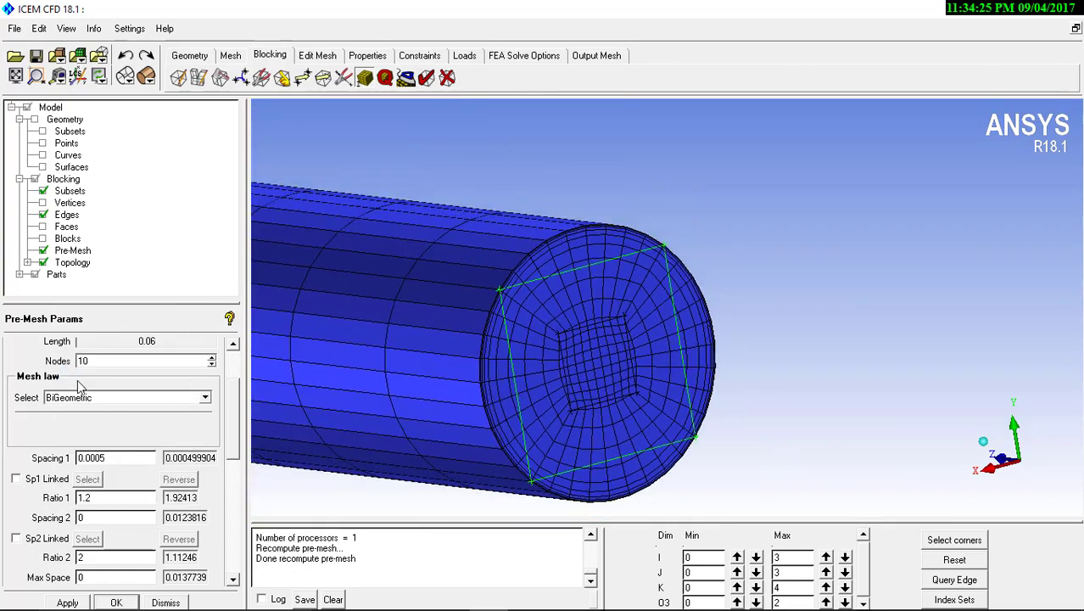
# Set 20 nodes on the end face's diagonal O-grid edges and recompute the pre-mesh
pyautogui.moveTo(57, 363); pyautogui.dragTo(21, 365)
pyautogui.write('20')
pyautogui.click(68, 602)
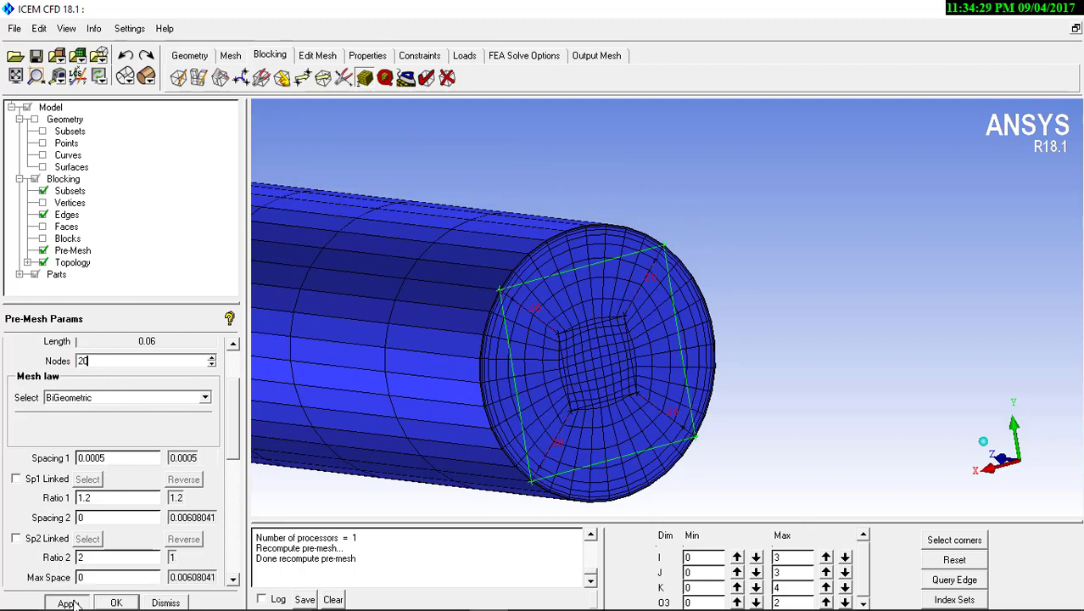
pyautogui.rightClick(76, 250)
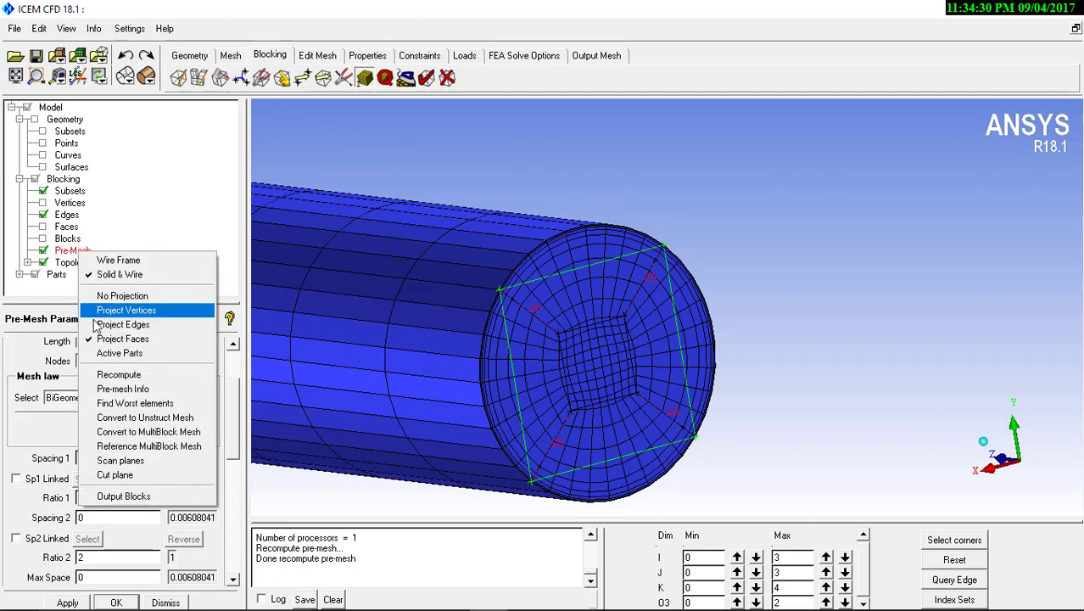
pyautogui.click(109, 378)
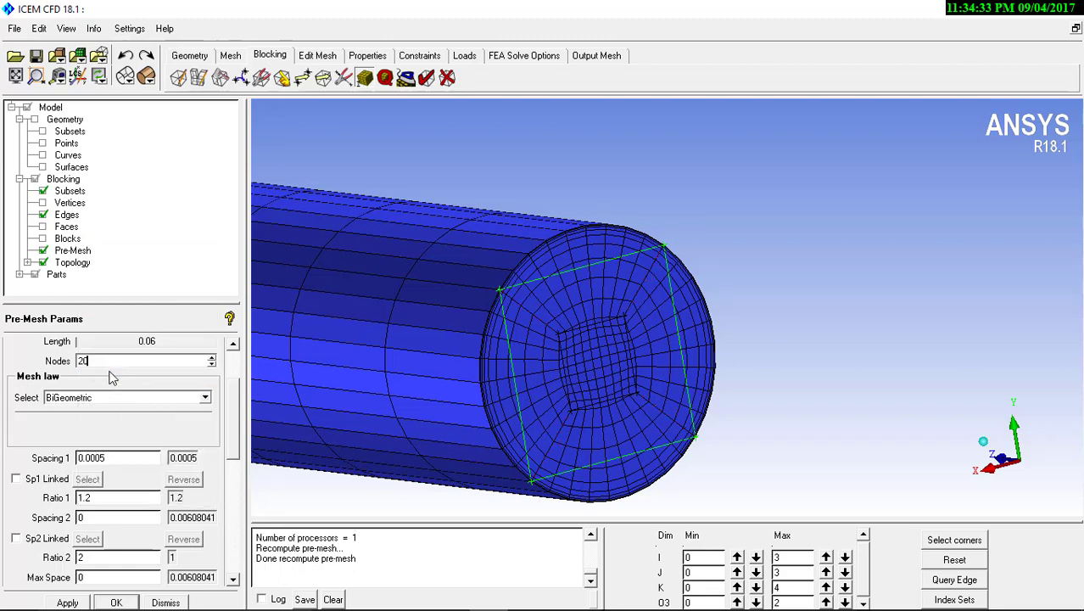
pyautogui.moveTo(545, 260); pyautogui.dragTo(582, 341)
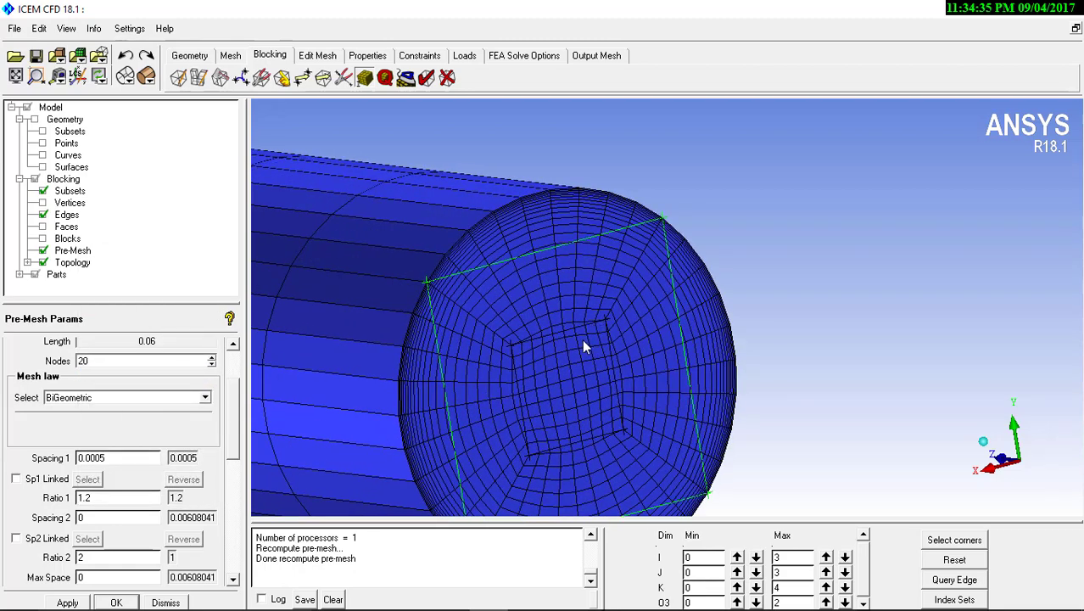
# Set Spacing 1 to 0.0005 on the outer O-grid's diagonal edge at the junction between the two cylinders
pyautogui.moveTo(561, 297); pyautogui.dragTo(622, 327)
pyautogui.moveTo(232, 420); pyautogui.dragTo(236, 379)
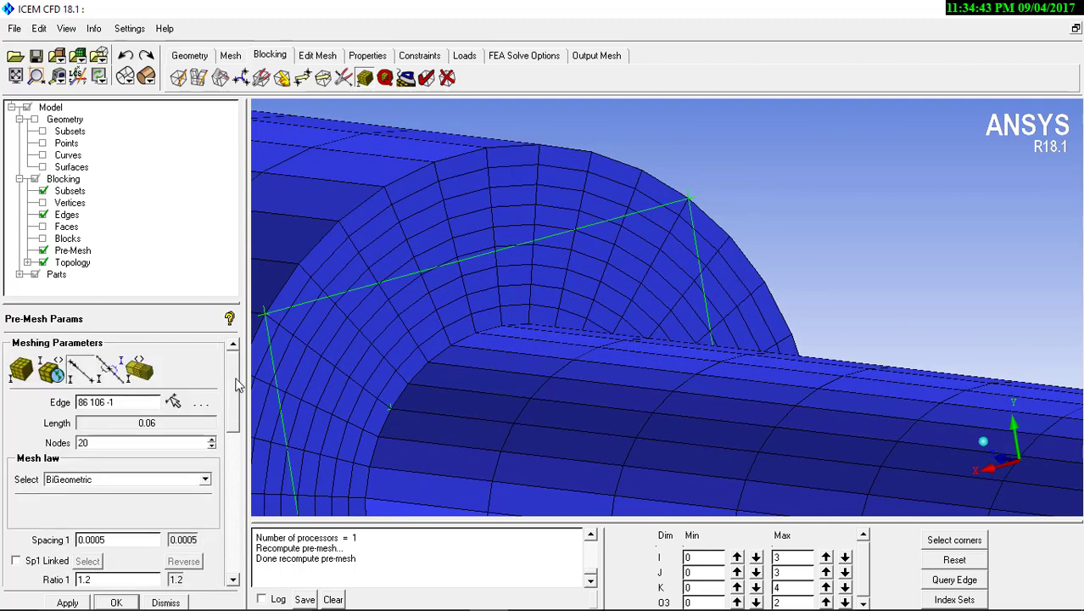
pyautogui.click(74, 366)
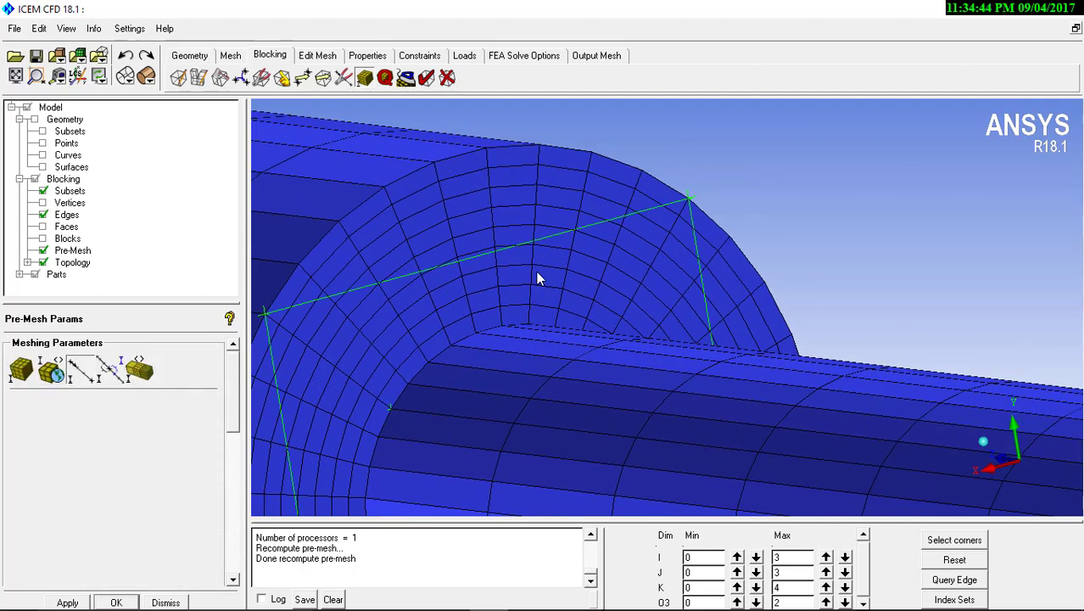
pyautogui.click(651, 262)
pyautogui.click(111, 544)
pyautogui.write('0.0')
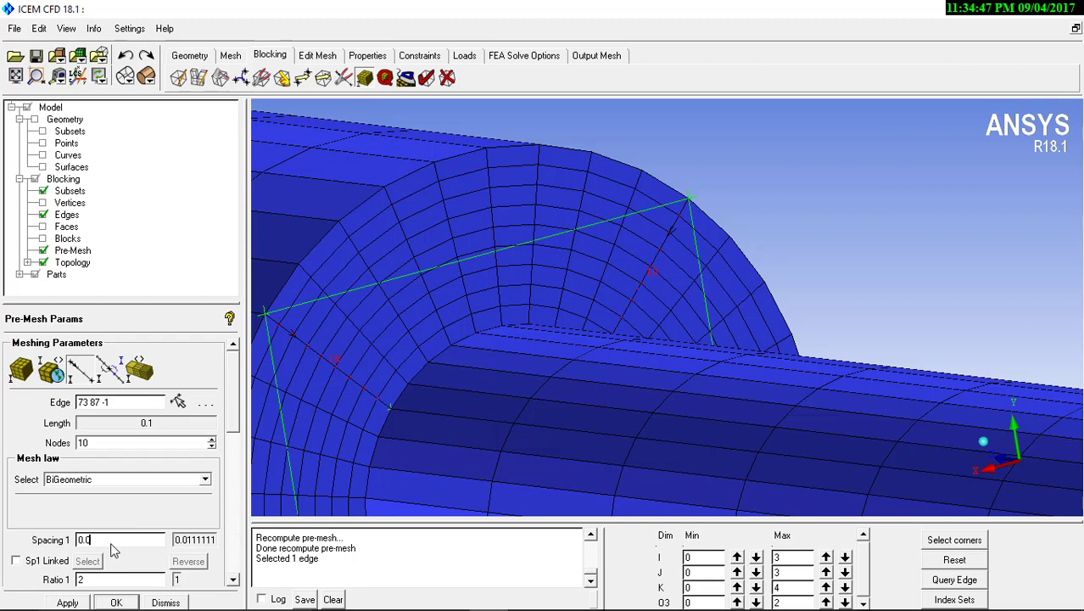
pyautogui.write('005')
pyautogui.moveTo(240, 416); pyautogui.dragTo(238, 458)
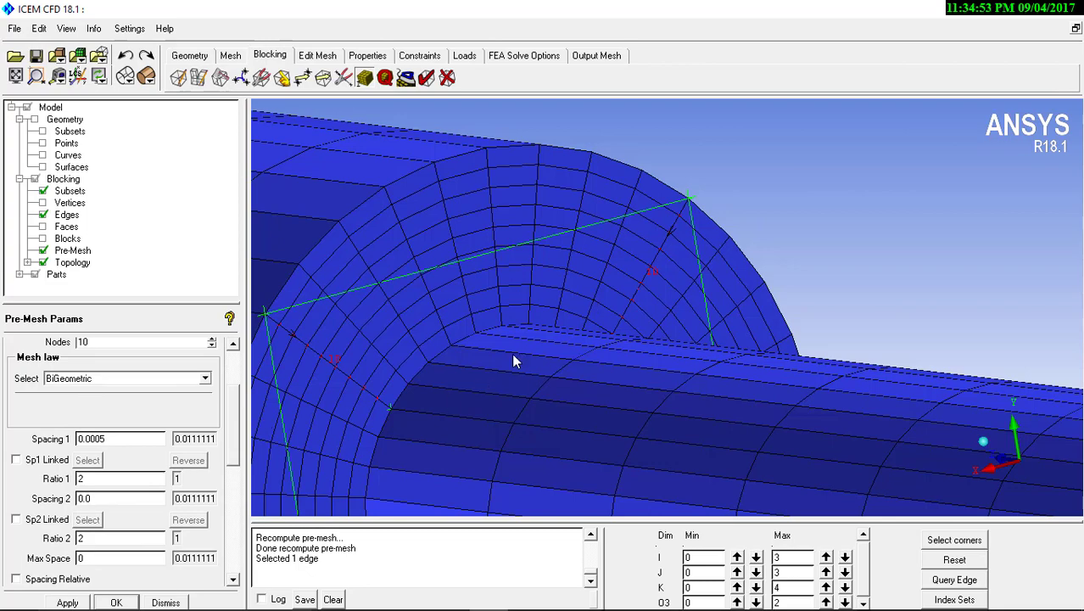
pyautogui.moveTo(484, 339); pyautogui.dragTo(446, 239, button='middle')
pyautogui.moveTo(445, 238); pyautogui.dragTo(554, 434, button='right')
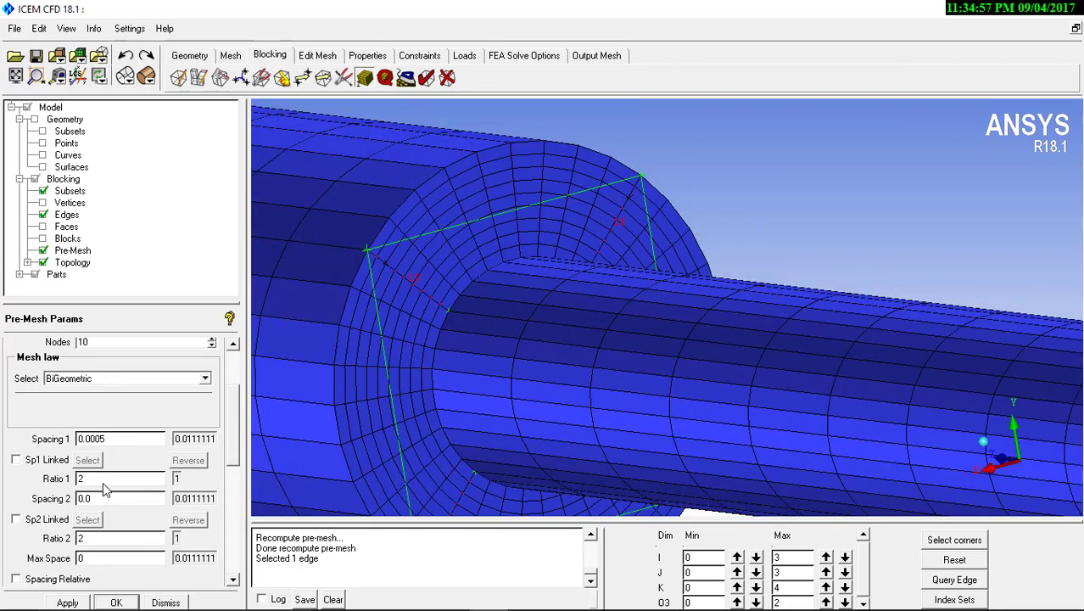
# Give the junction's diagonal edge Ratio 1 of 1.2, Spacing 2 of 0.0005 and Ratio 2 of 1.2
pyautogui.moveTo(103, 482); pyautogui.dragTo(44, 479)
pyautogui.write('1')
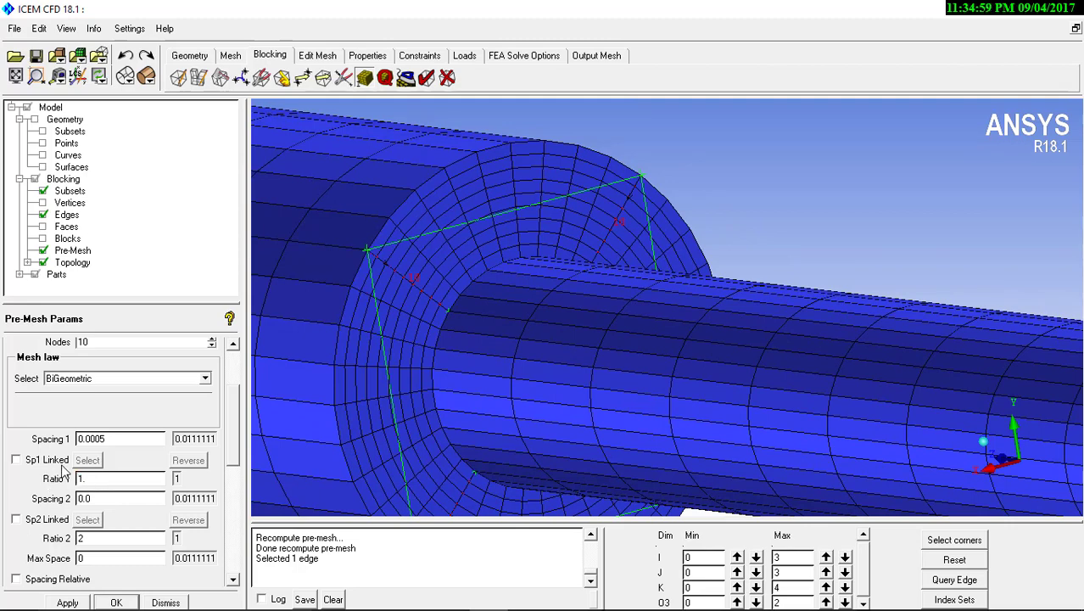
pyautogui.write('.2')
pyautogui.click(117, 499)
pyautogui.write('.0005')
pyautogui.moveTo(106, 535); pyautogui.dragTo(57, 533)
pyautogui.write('1.2')
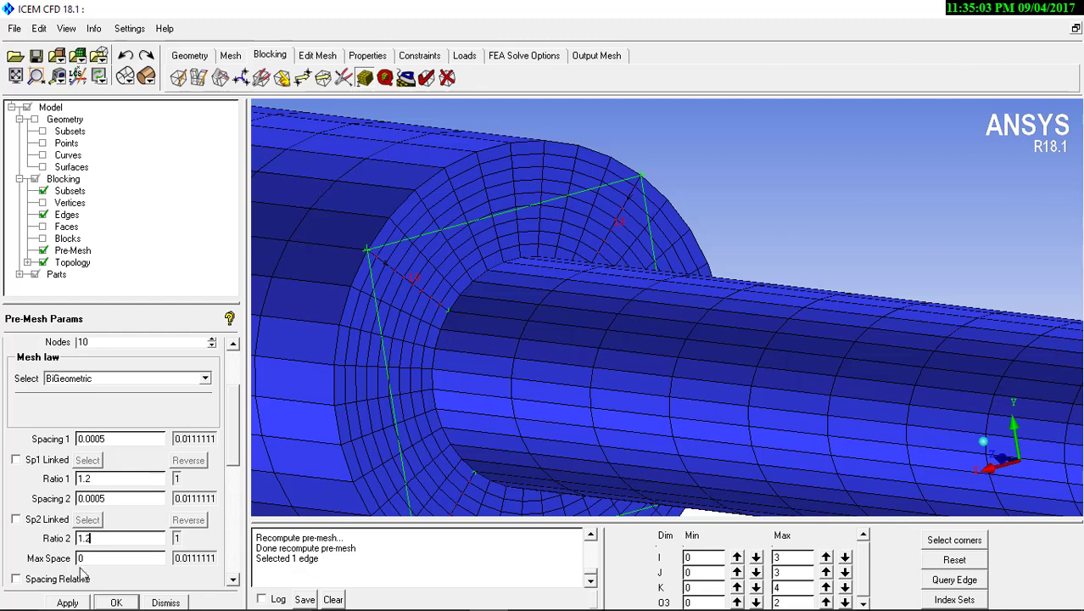
pyautogui.click(67, 602)
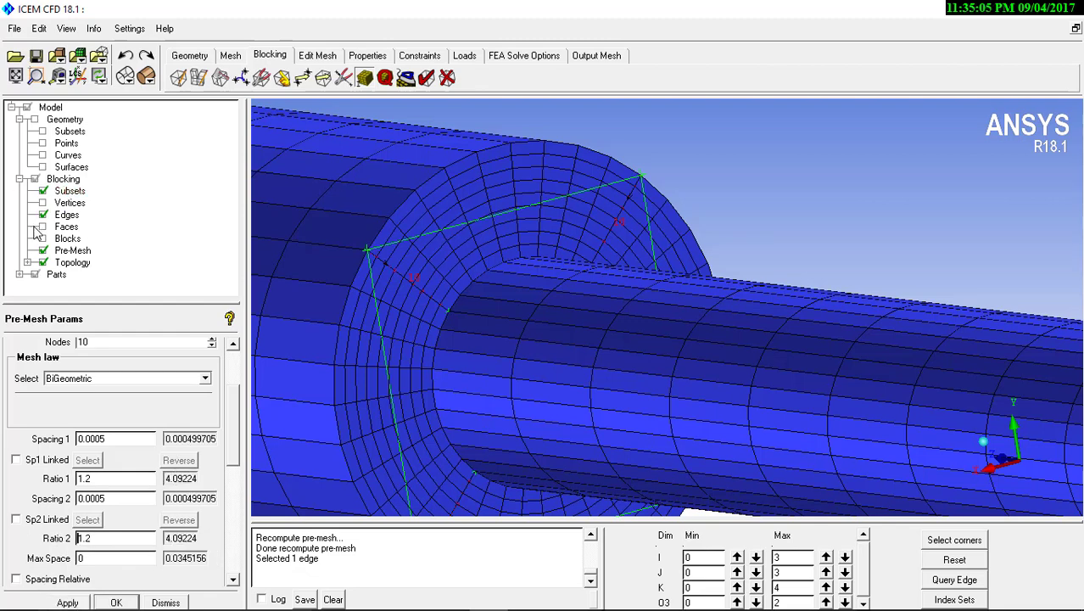
# Recompute the pre-mesh with the junction edge's new spacing and ratios
pyautogui.rightClick(73, 250)
pyautogui.click(98, 370)
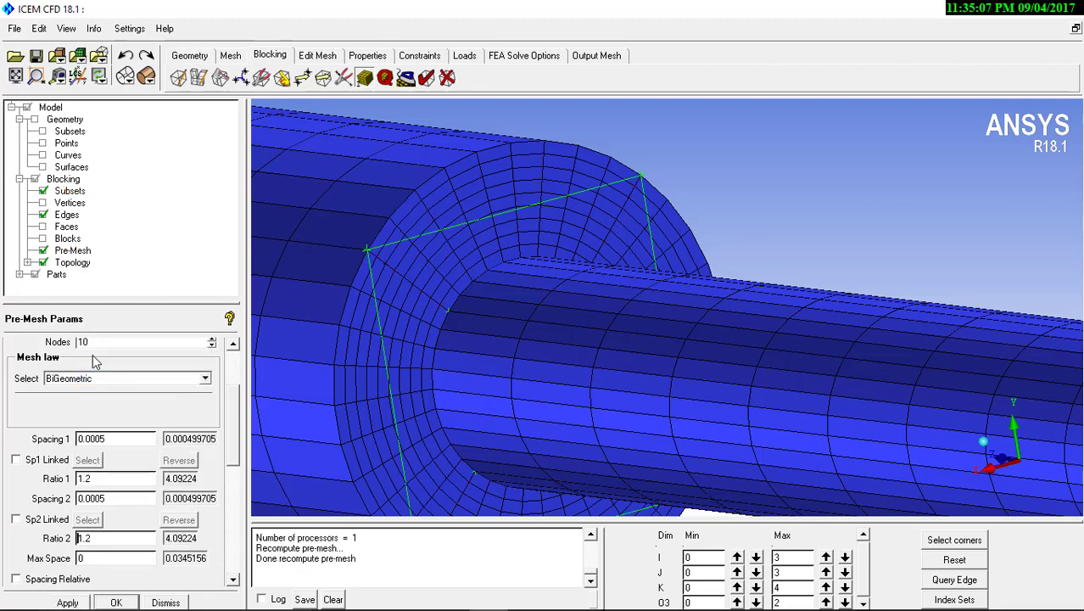
pyautogui.moveTo(470, 178); pyautogui.dragTo(489, 228)
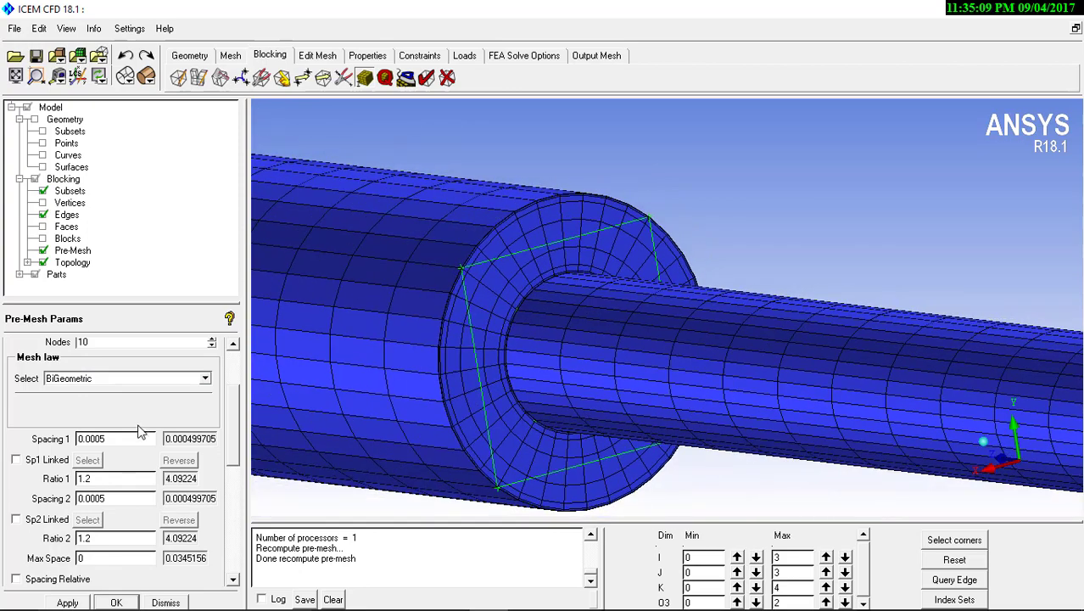
# Set 20 nodes on the outer O-grid's diagonal edges at the junction and recompute the pre-mesh
pyautogui.moveTo(109, 342); pyautogui.dragTo(44, 343)
pyautogui.write('20')
pyautogui.click(70, 602)
pyautogui.rightClick(82, 258)
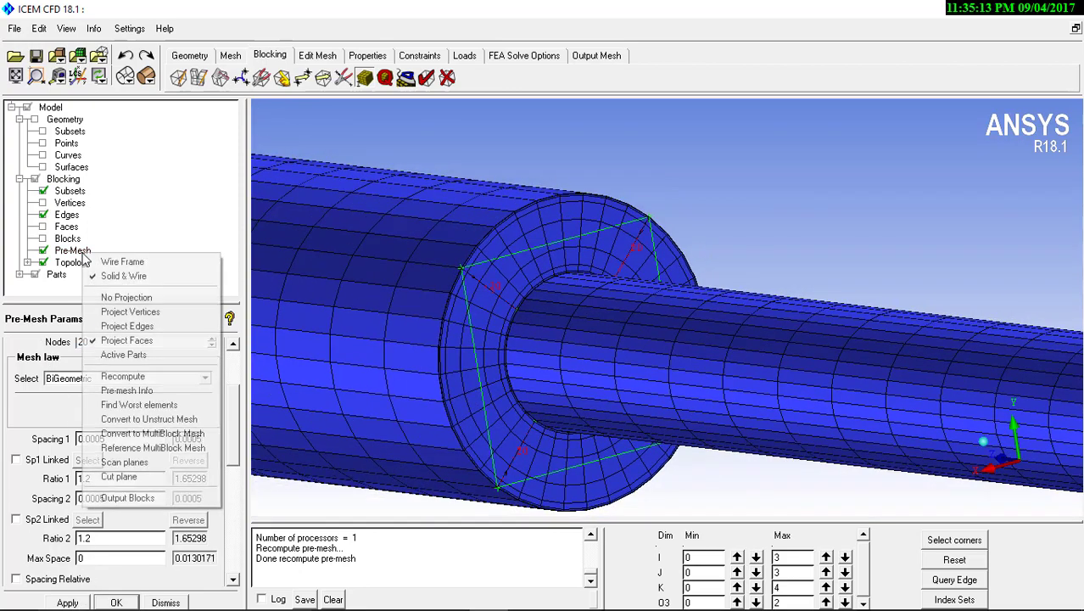
pyautogui.click(119, 374)
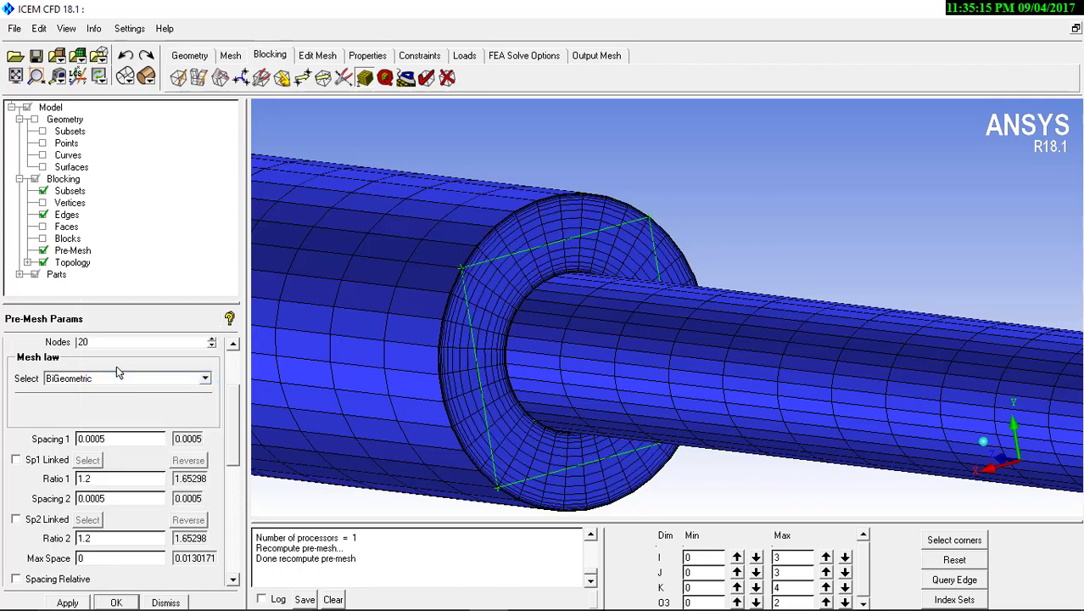
# Look over the whole pipe's pre-mesh and convert it to an unstructured mesh
pyautogui.scroll(-5, 568, 419)
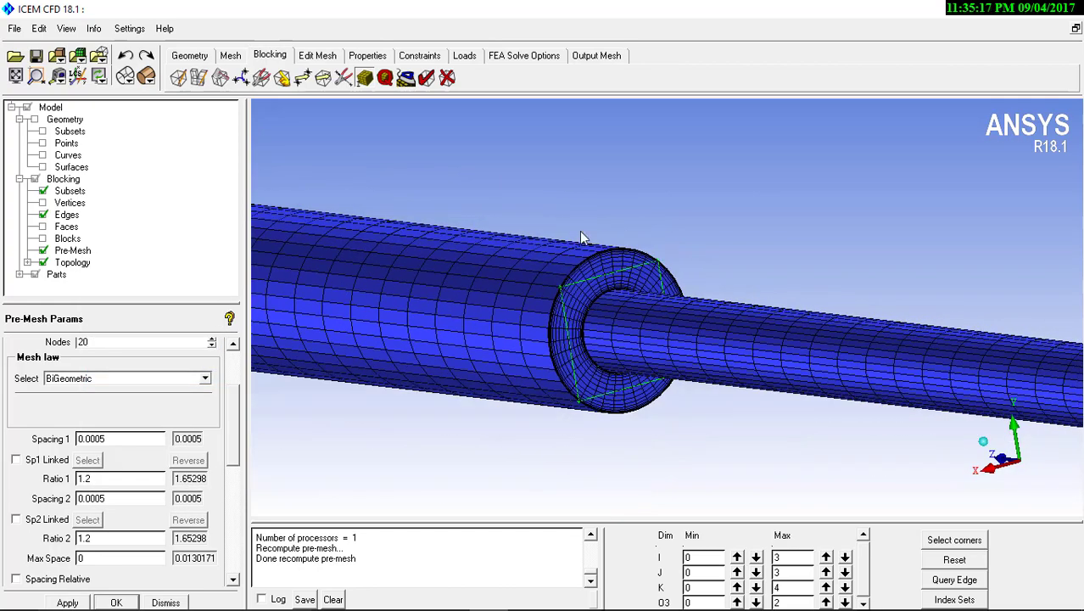
pyautogui.scroll(-8, 581, 236)
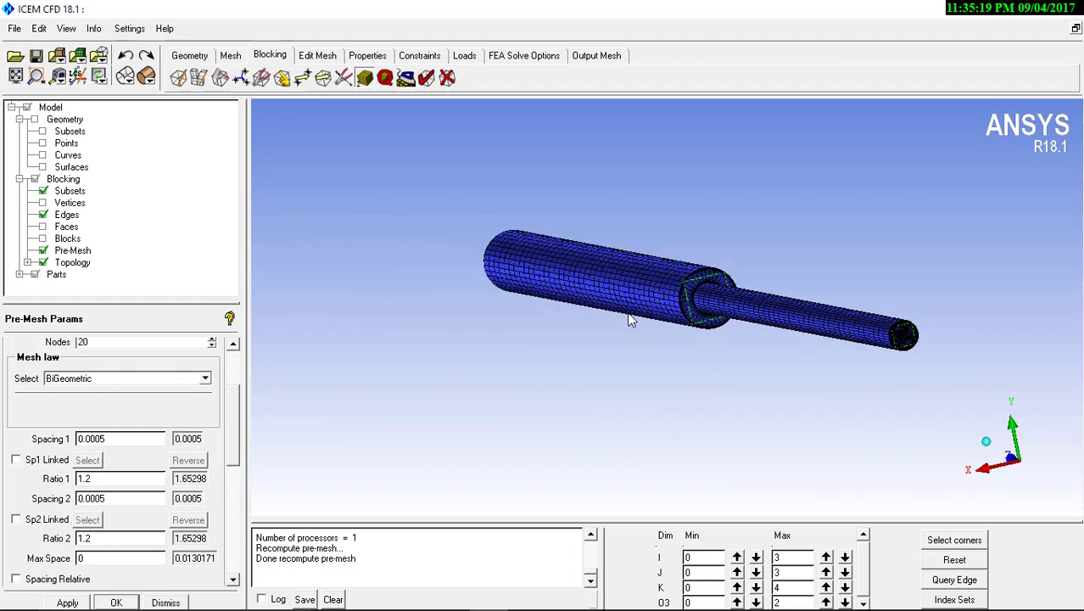
pyautogui.scroll(8, 600, 392)
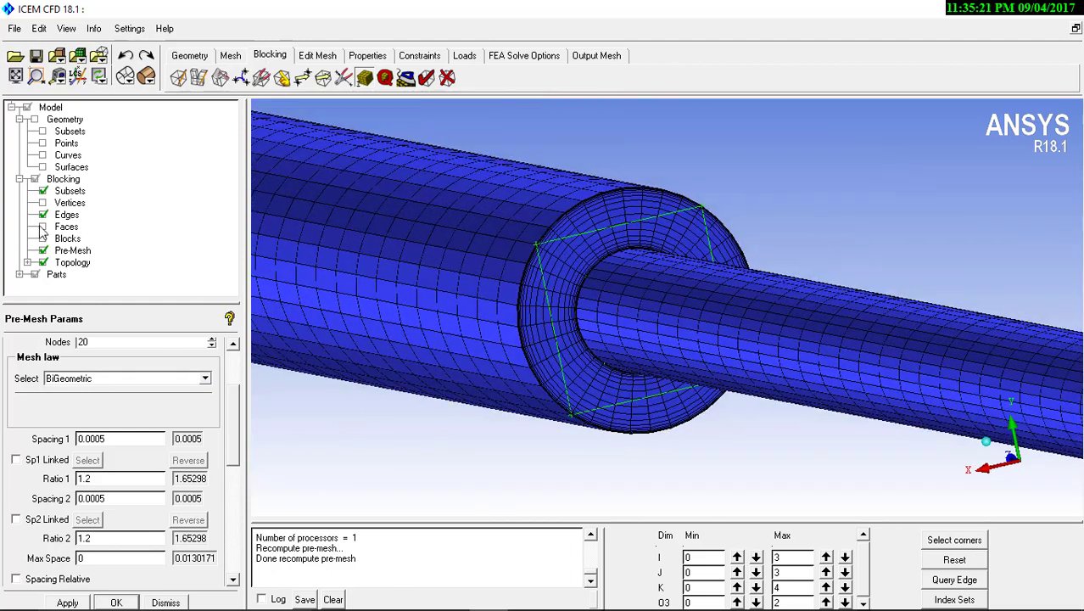
pyautogui.rightClick(83, 251)
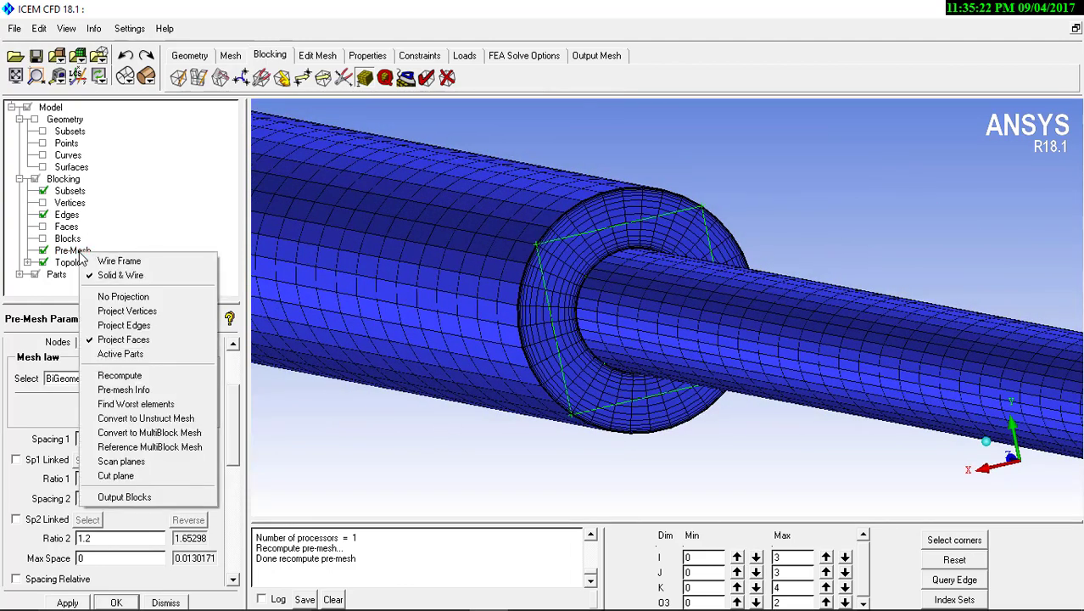
pyautogui.click(112, 419)
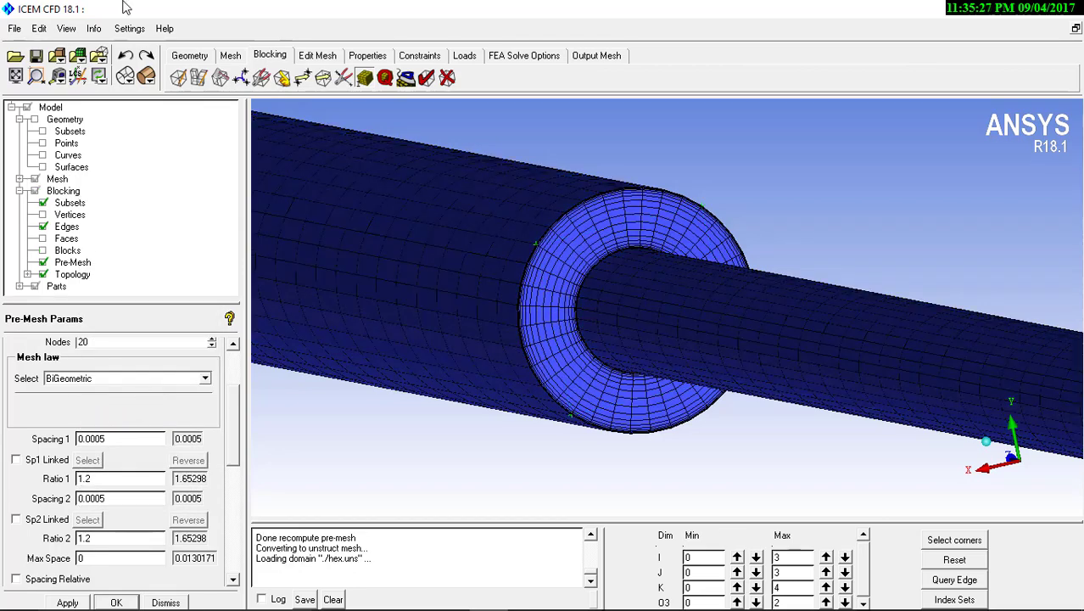
# Set the output solver to ANSYS Fluent
pyautogui.click(595, 55)
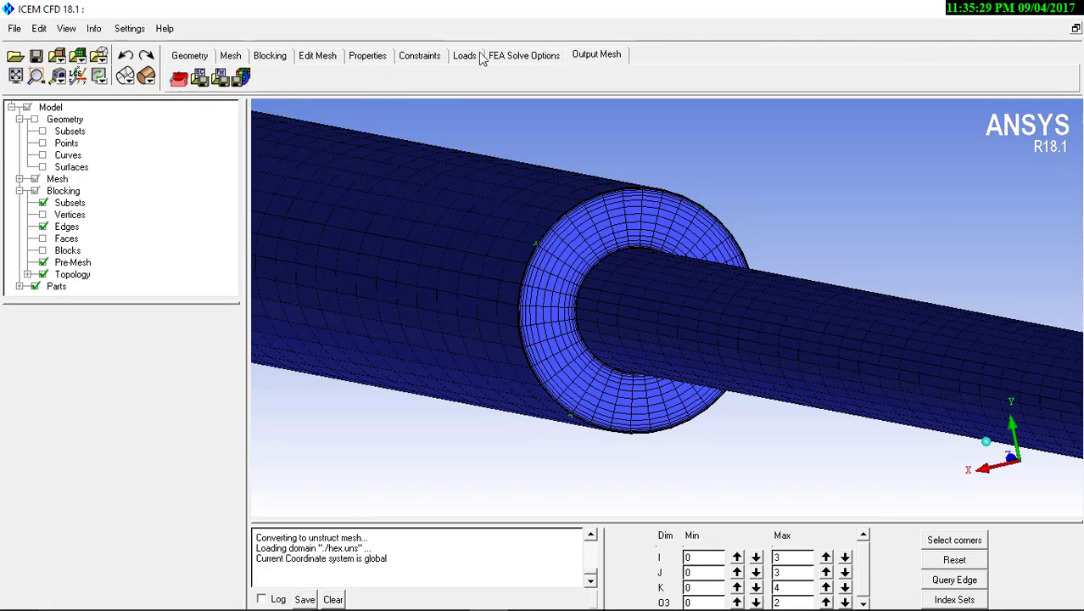
pyautogui.click(179, 78)
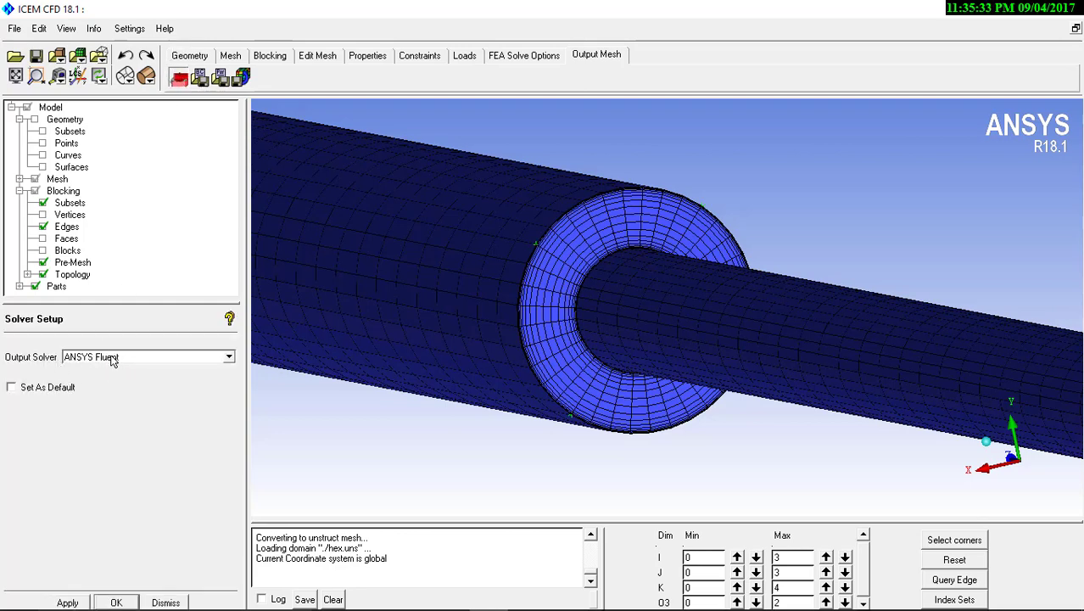
pyautogui.click(68, 602)
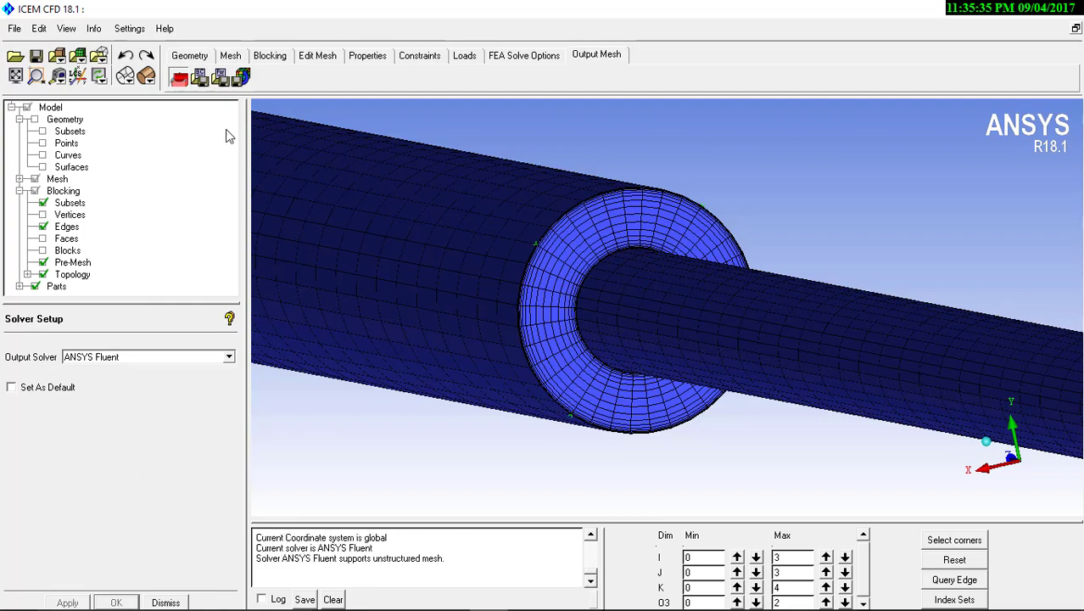
pyautogui.click(240, 76)
pyautogui.click(420, 376)
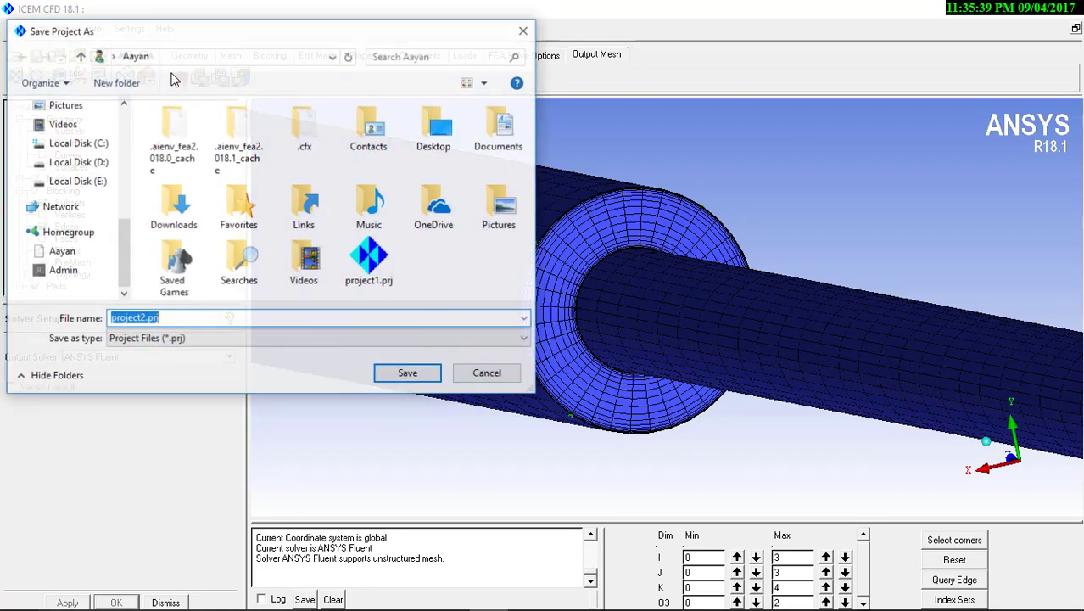
pyautogui.click(472, 377)
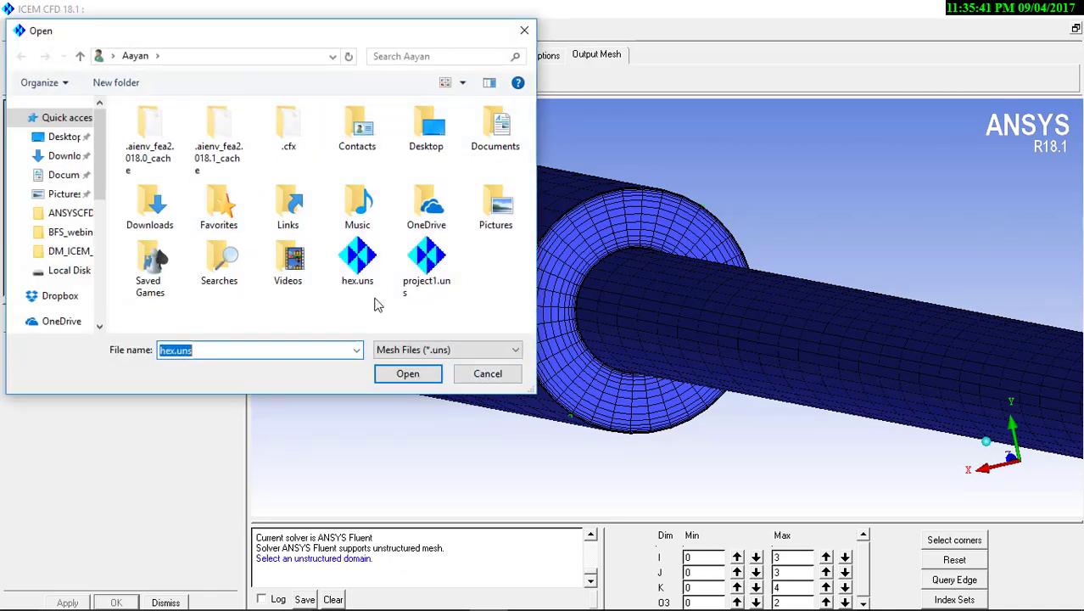
pyautogui.click(472, 377)
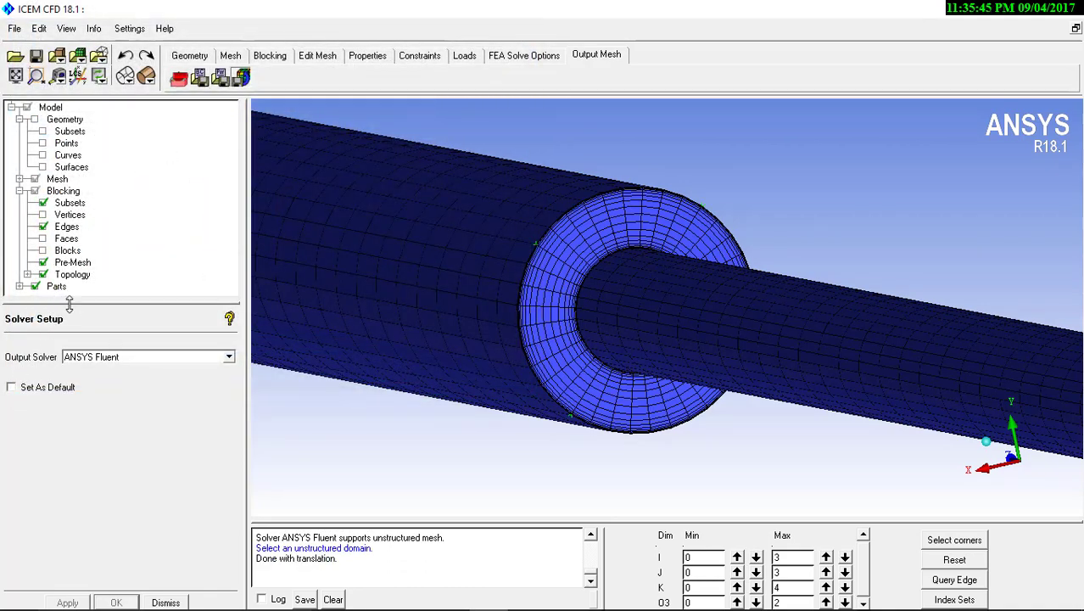
# Start creating a new part and hide the pre-mesh and the mesh so the pipe's surfaces can be picked
pyautogui.moveTo(70, 305); pyautogui.dragTo(70, 372)
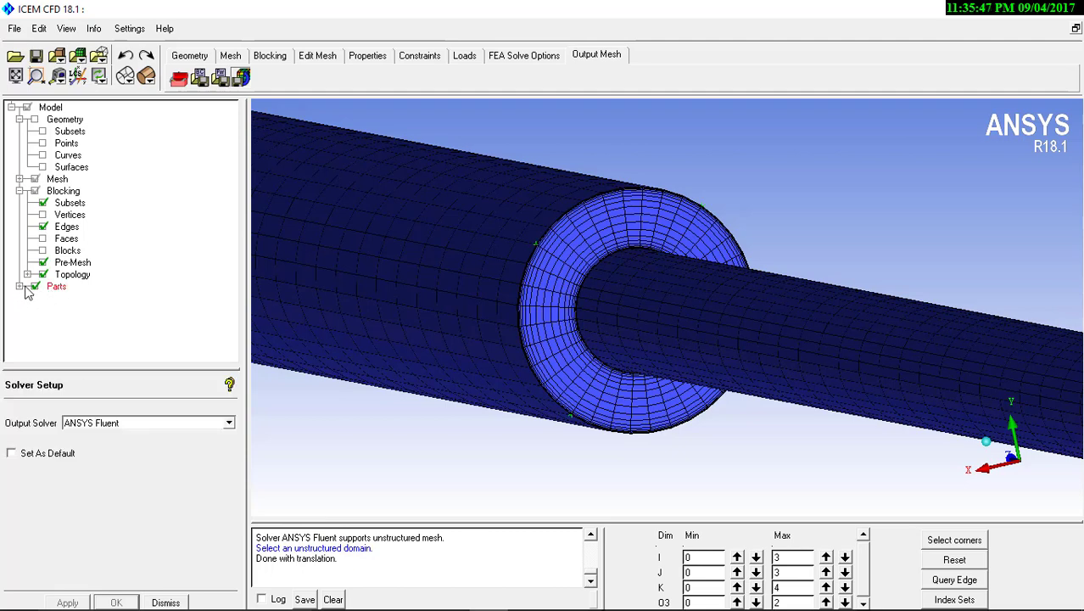
pyautogui.click(20, 286)
pyautogui.rightClick(56, 286)
pyautogui.click(85, 297)
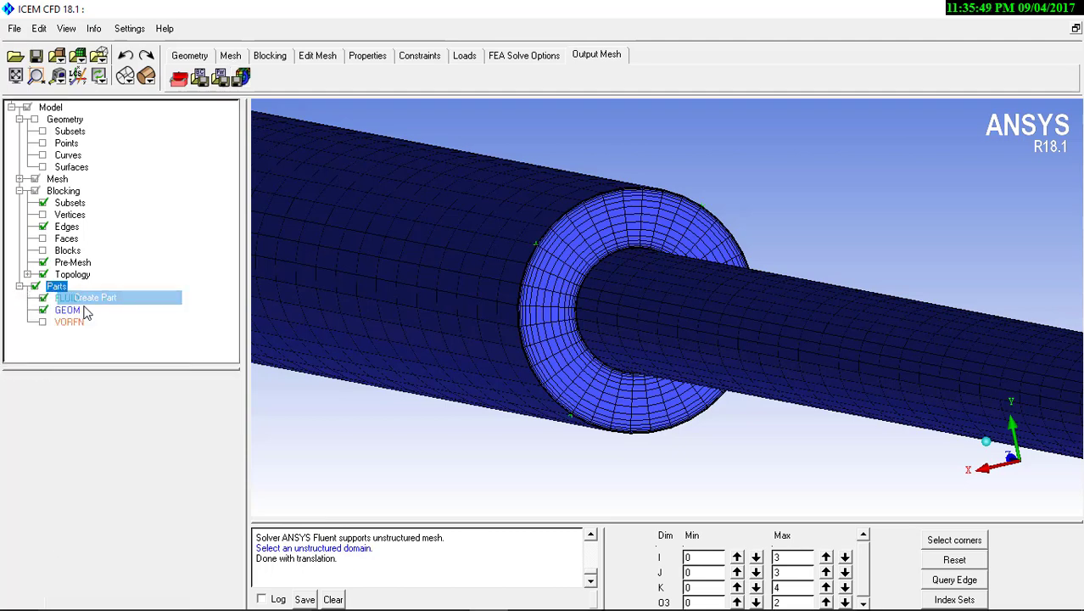
pyautogui.click(43, 263)
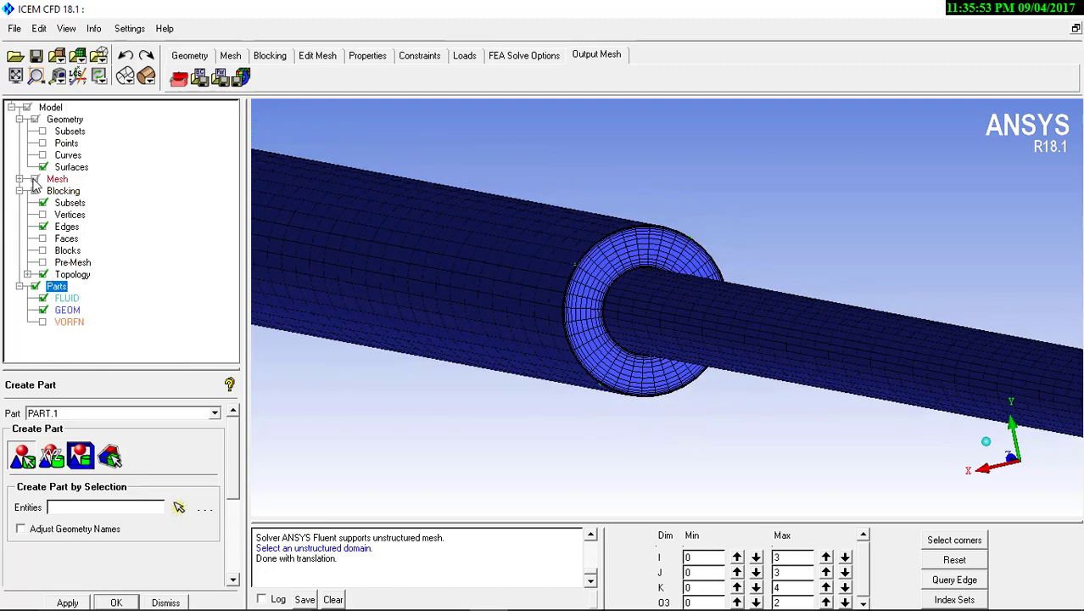
pyautogui.click(34, 179)
pyautogui.scroll(-1, 412, 289)
pyautogui.moveTo(426, 343); pyautogui.dragTo(433, 375, button='middle')
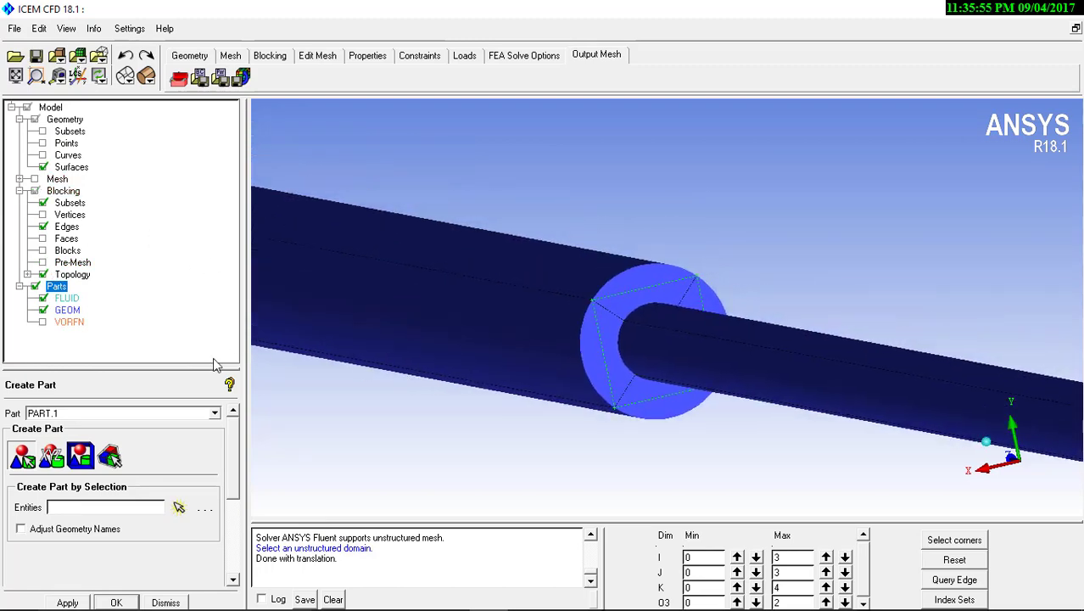
# Create a part named IN from the circular end face of the small cylinder
pyautogui.moveTo(85, 413); pyautogui.dragTo(3, 411)
pyautogui.scroll(-5, 532, 242)
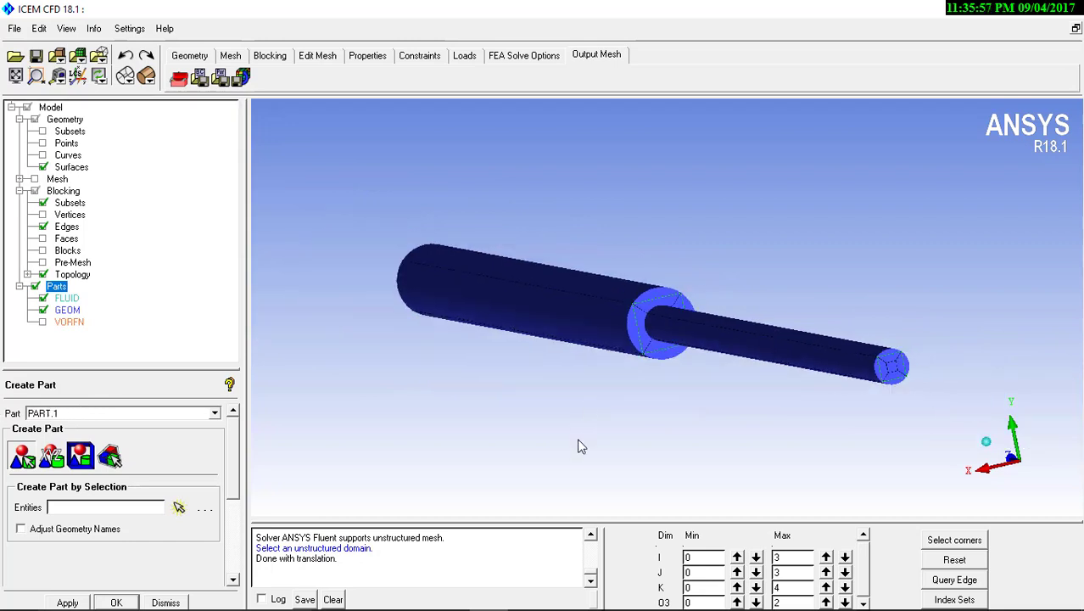
pyautogui.moveTo(596, 406); pyautogui.dragTo(514, 384, button='middle')
pyautogui.scroll(2, 514, 384)
pyautogui.moveTo(80, 413); pyautogui.dragTo(8, 404)
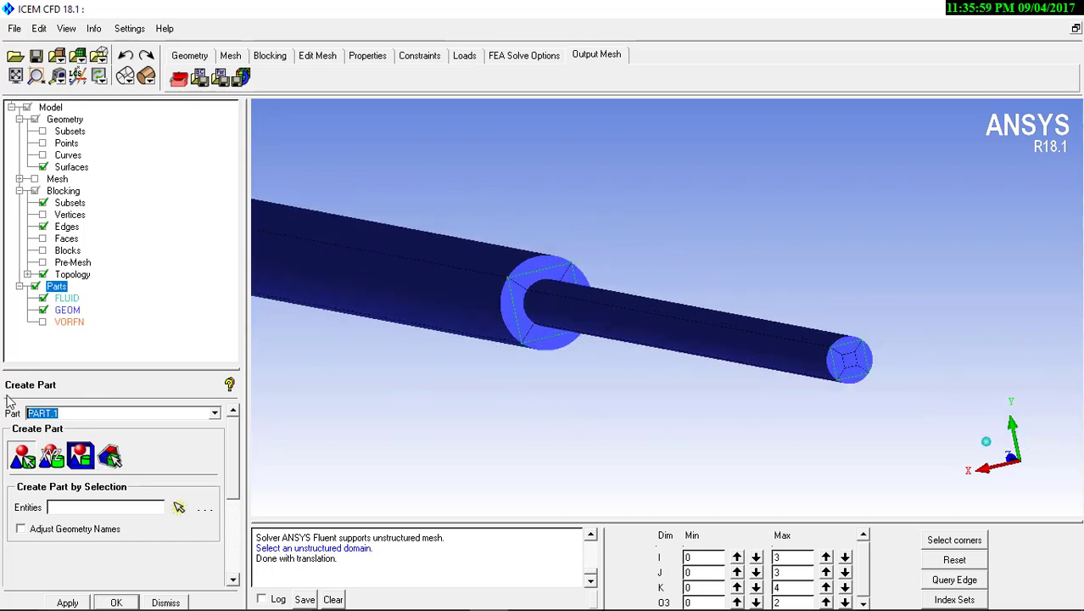
pyautogui.write('in')
pyautogui.click(178, 507)
pyautogui.scroll(1, 888, 372)
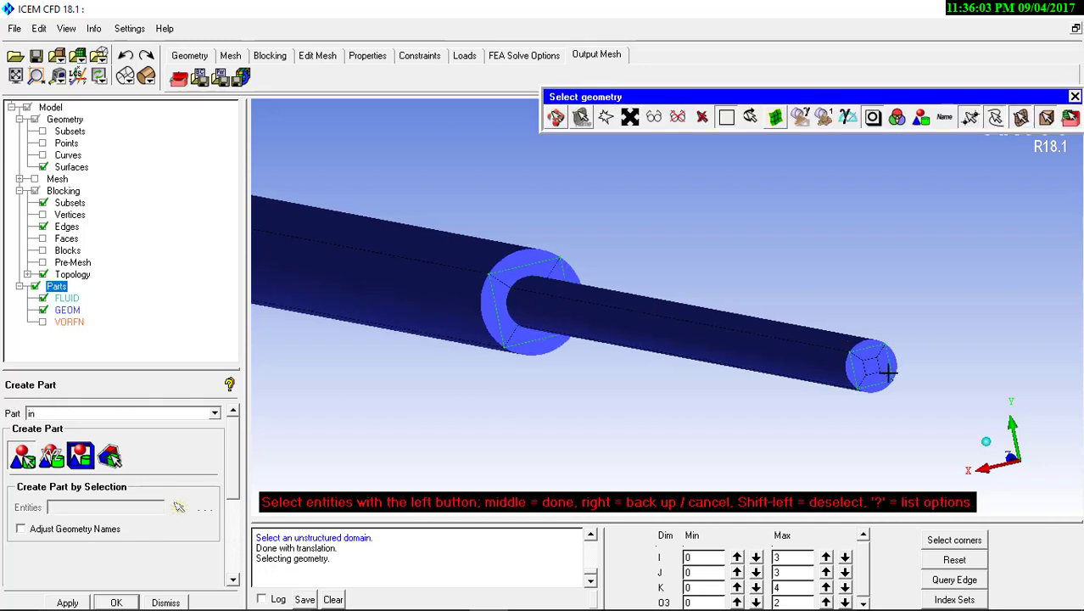
pyautogui.scroll(2, 888, 372)
pyautogui.click(957, 380)
pyautogui.middleClick(954, 383)
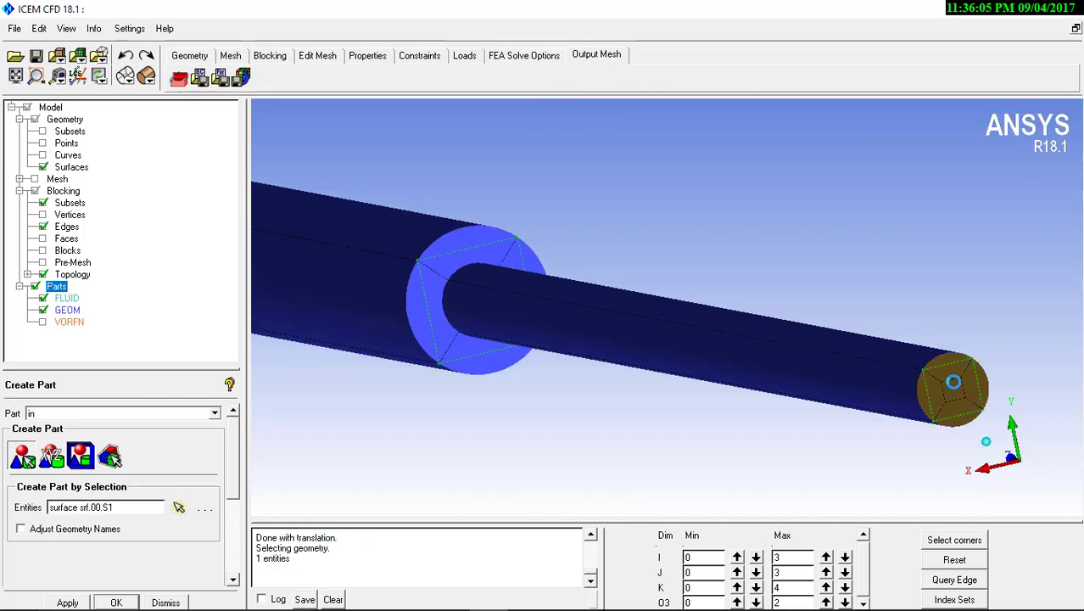
pyautogui.middleClick(463, 280)
# Create a part named WALL_BTW from the annular step face between the two cylinders
pyautogui.click(430, 262)
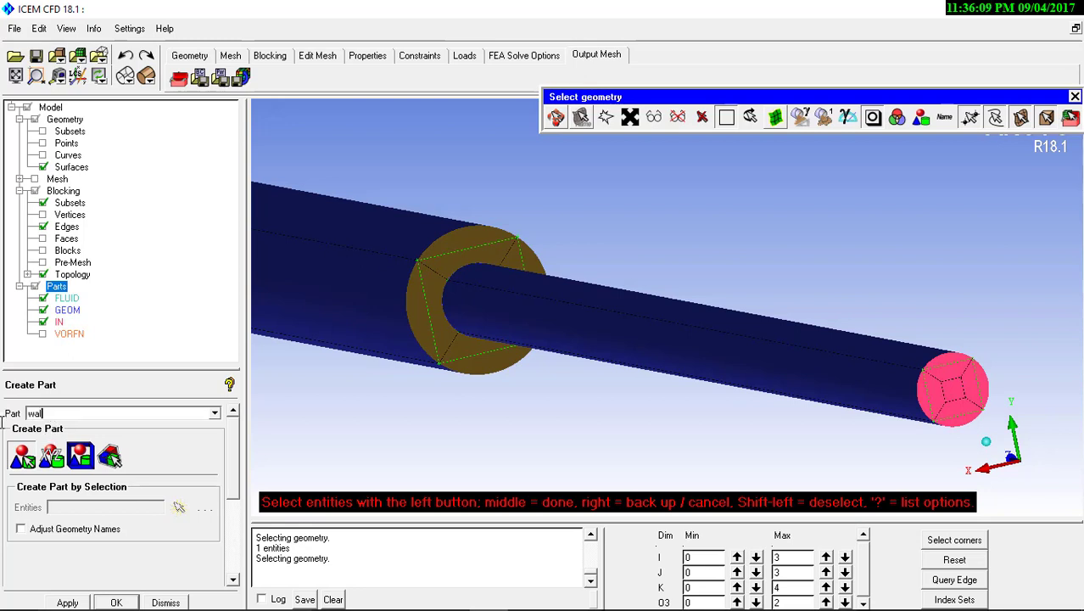
pyautogui.write('wall_btw')
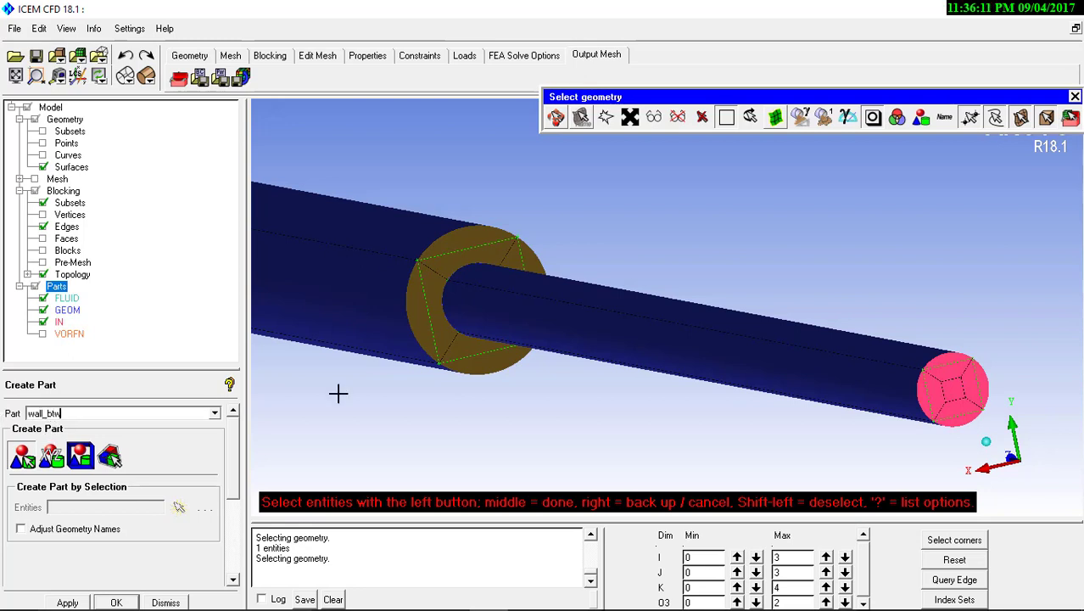
pyautogui.middleClick(598, 334)
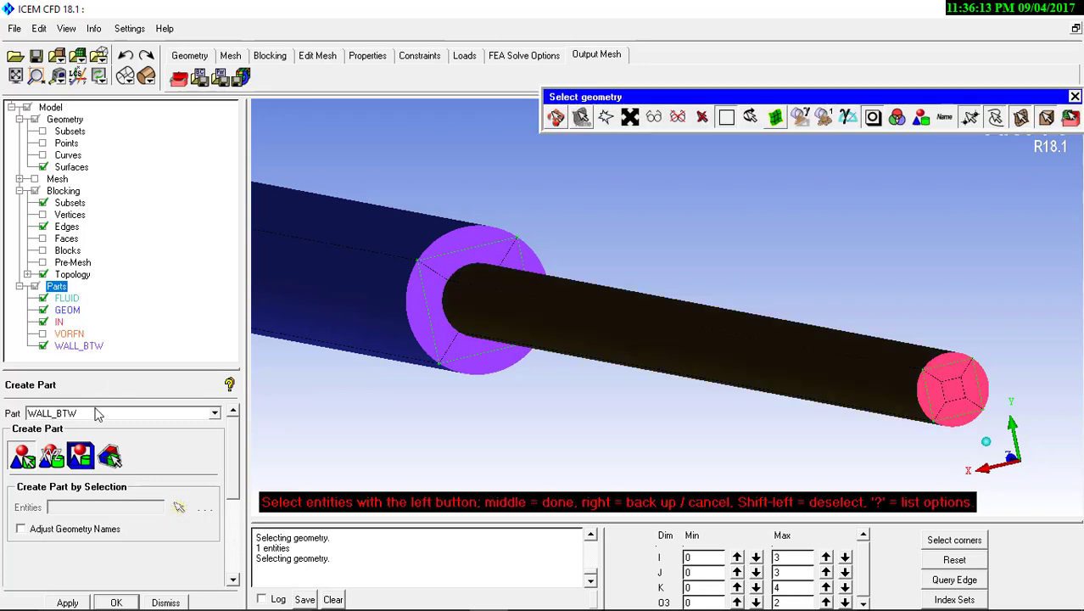
# Create a part named WALL_SC from the small cylinder's side surface
pyautogui.doubleClick(61, 413)
pyautogui.press('BackSpace')
pyautogui.press('BackSpace')
pyautogui.middleClick(335, 317)
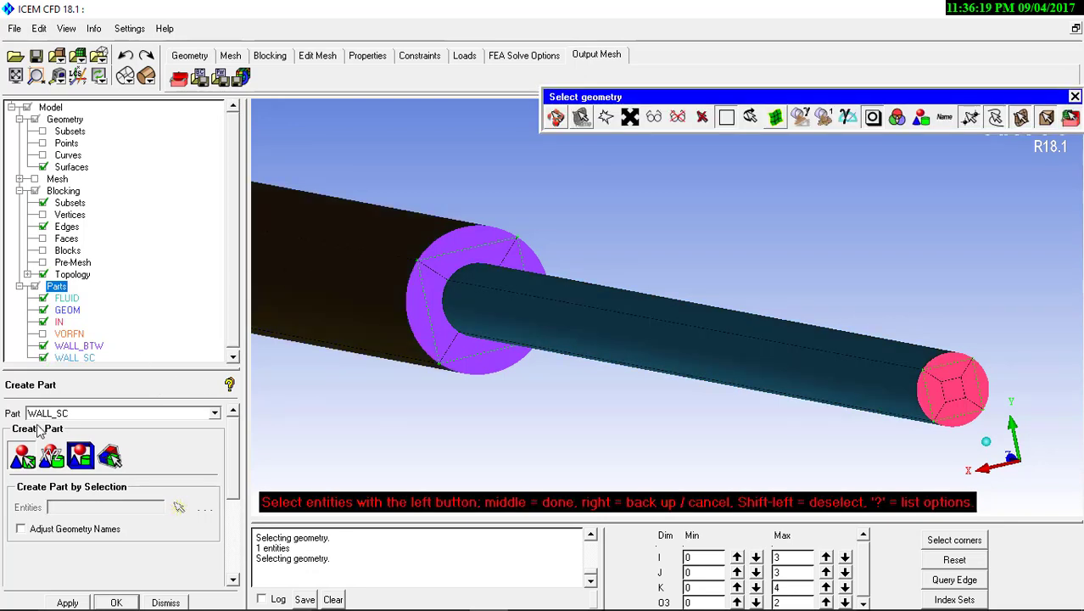
pyautogui.doubleClick(60, 412)
pyautogui.click(60, 413)
pyautogui.middleClick(328, 463)
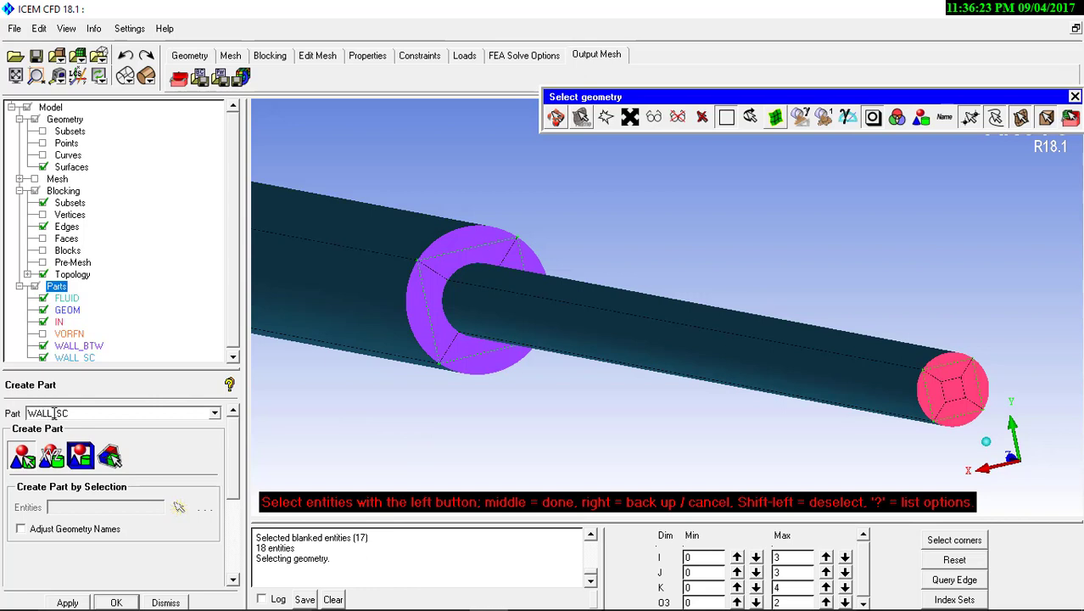
# Create a part named WALL_BC from the large cylinder's side surface and end the selection
pyautogui.click(29, 463)
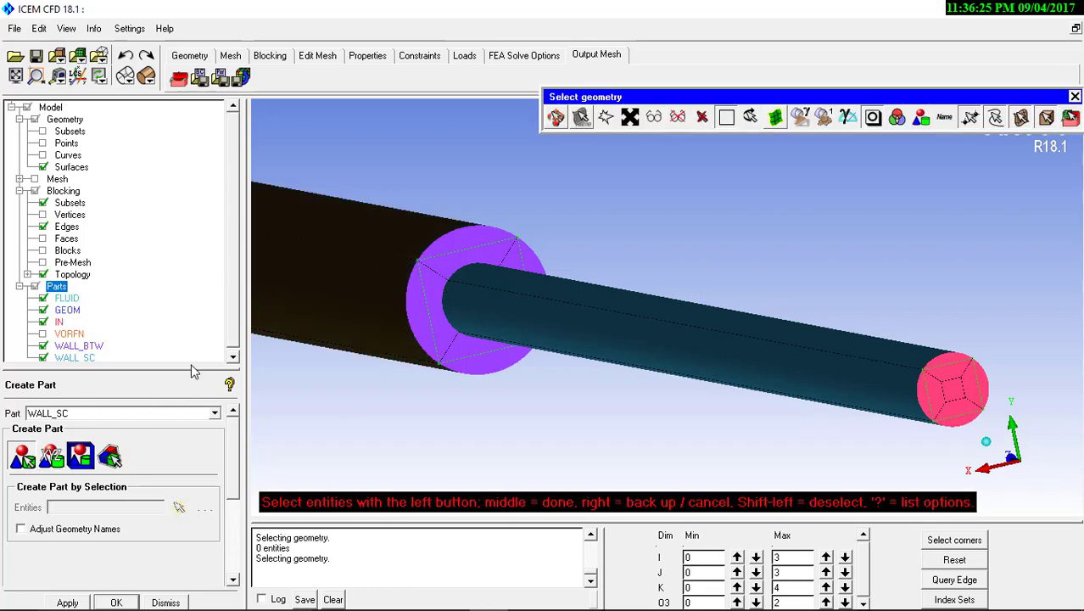
pyautogui.moveTo(57, 413); pyautogui.dragTo(92, 413)
pyautogui.write('bc')
pyautogui.middleClick(460, 349)
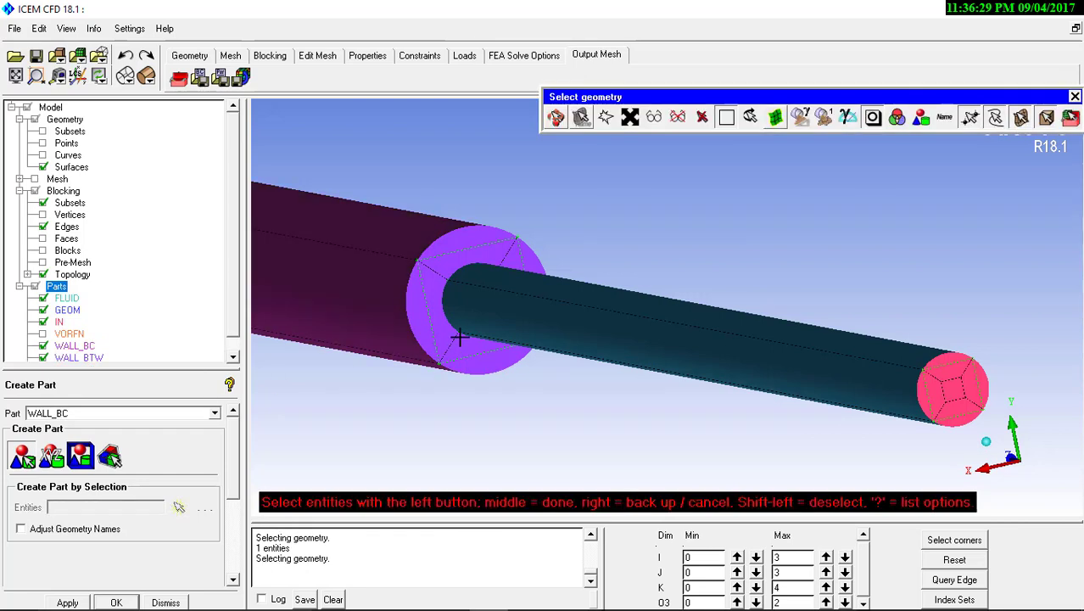
pyautogui.middleClick(457, 337)
# Create a part named OUTLET from the circular end face of the large cylinder
pyautogui.scroll(-8, 569, 422)
pyautogui.moveTo(564, 374); pyautogui.dragTo(456, 419)
pyautogui.moveTo(456, 419); pyautogui.dragTo(615, 356, button='middle')
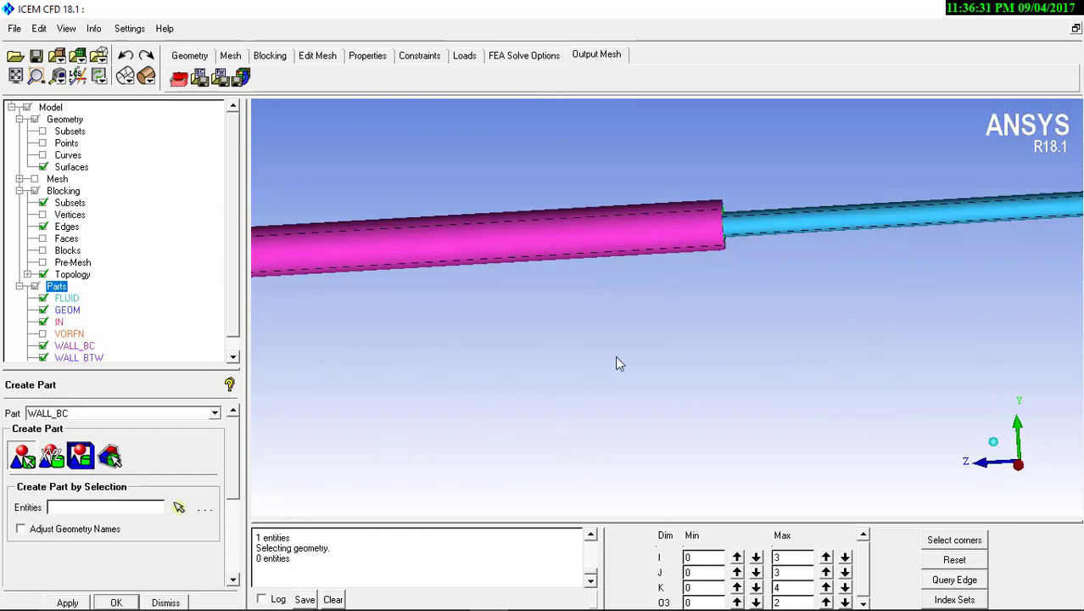
pyautogui.moveTo(615, 356); pyautogui.dragTo(701, 360)
pyautogui.moveTo(702, 361); pyautogui.dragTo(382, 414, button='middle')
pyautogui.moveTo(381, 413); pyautogui.dragTo(598, 334, button='right')
pyautogui.moveTo(598, 334); pyautogui.dragTo(443, 419, button='middle')
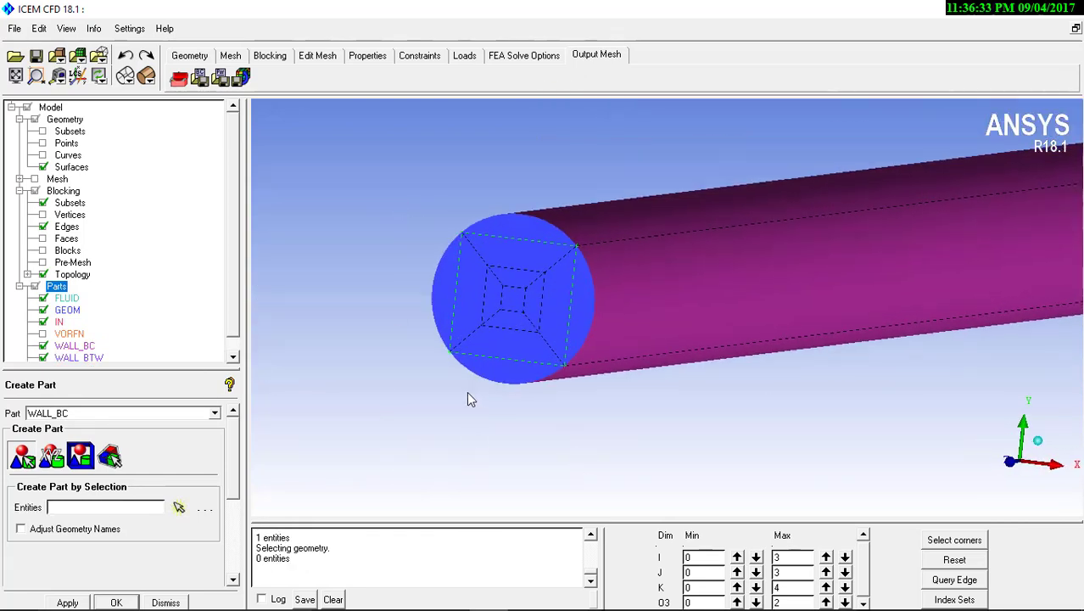
pyautogui.moveTo(83, 413); pyautogui.dragTo(2, 413)
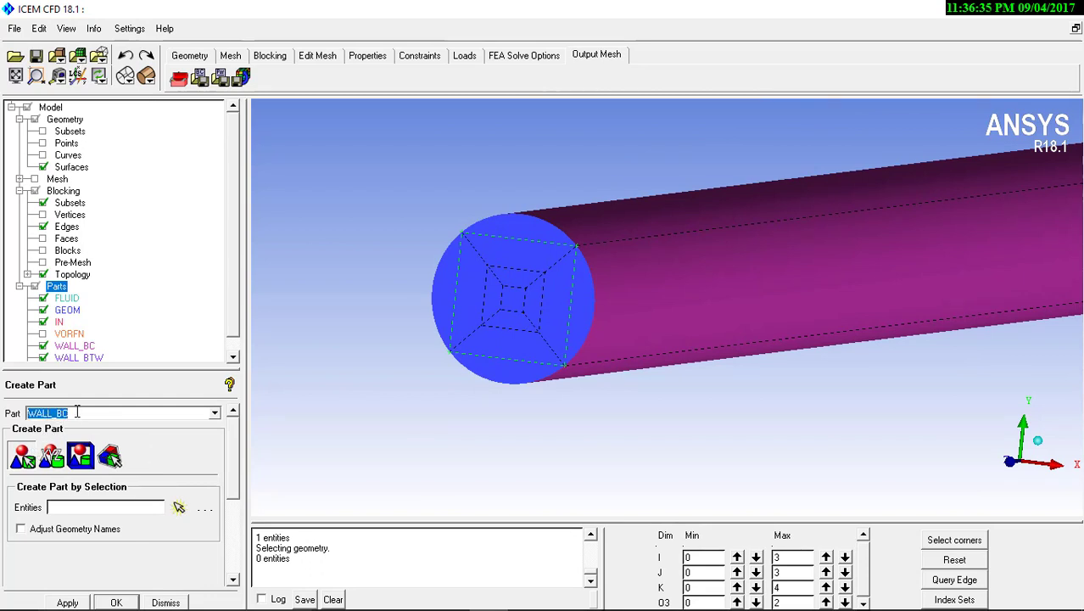
pyautogui.write('c')
pyautogui.click(81, 457)
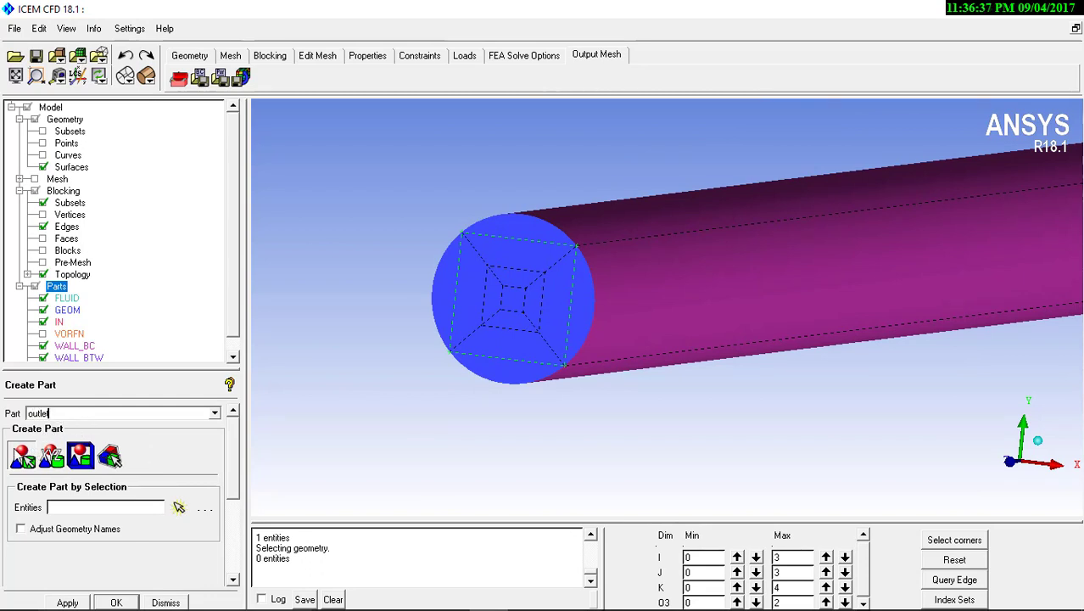
pyautogui.click(539, 274)
pyautogui.middleClick(538, 274)
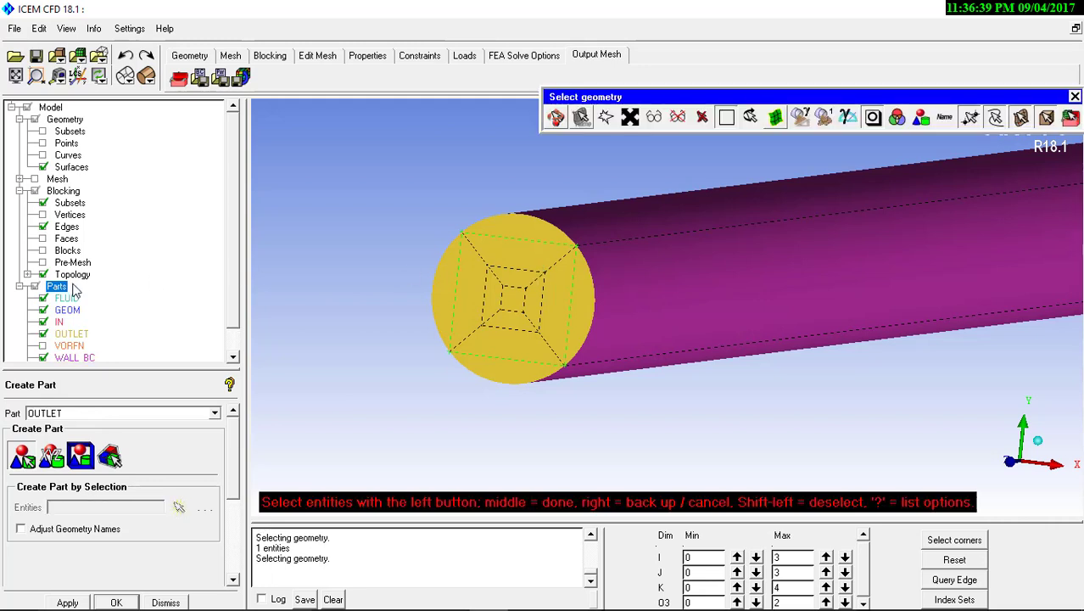
# Hide the blocking edges and the OUTLET, WALL_BC, WALL_BTW, WALL_SC and IN parts to isolate the remaining GEOM surface
pyautogui.click(43, 227)
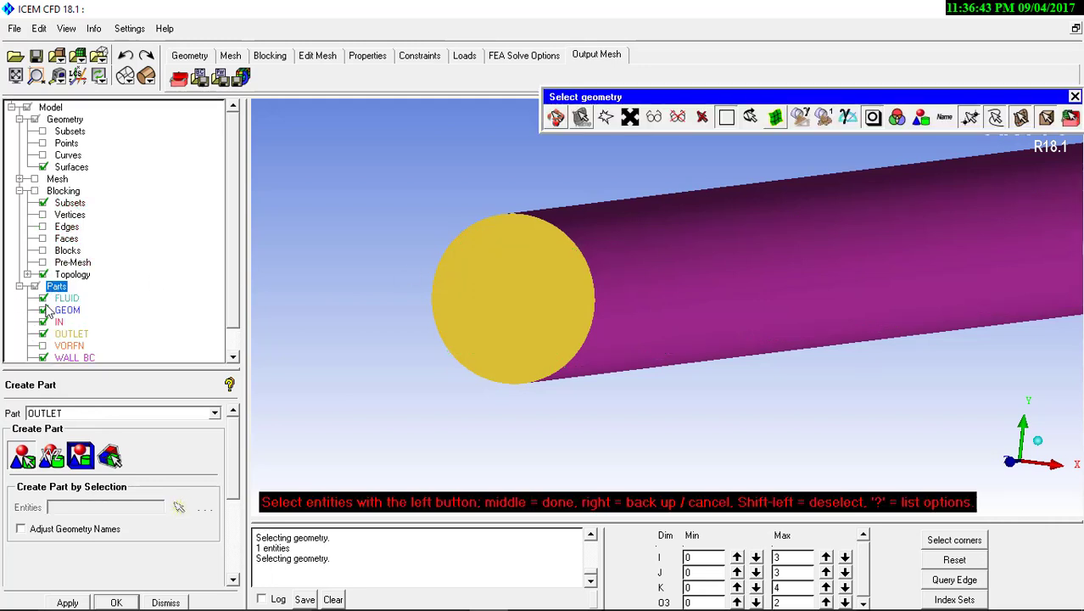
pyautogui.click(43, 335)
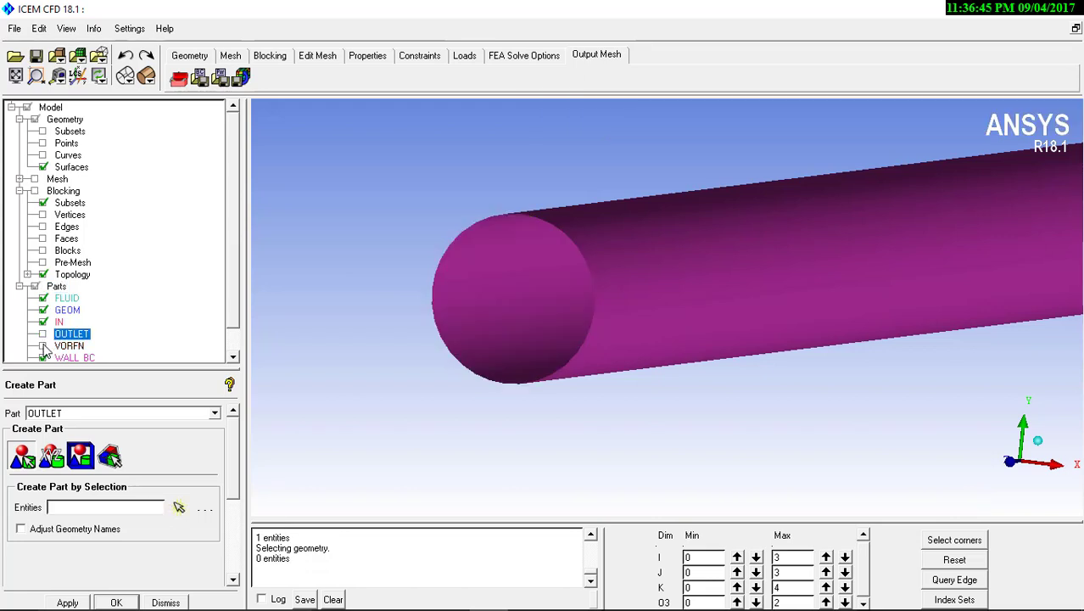
pyautogui.click(43, 357)
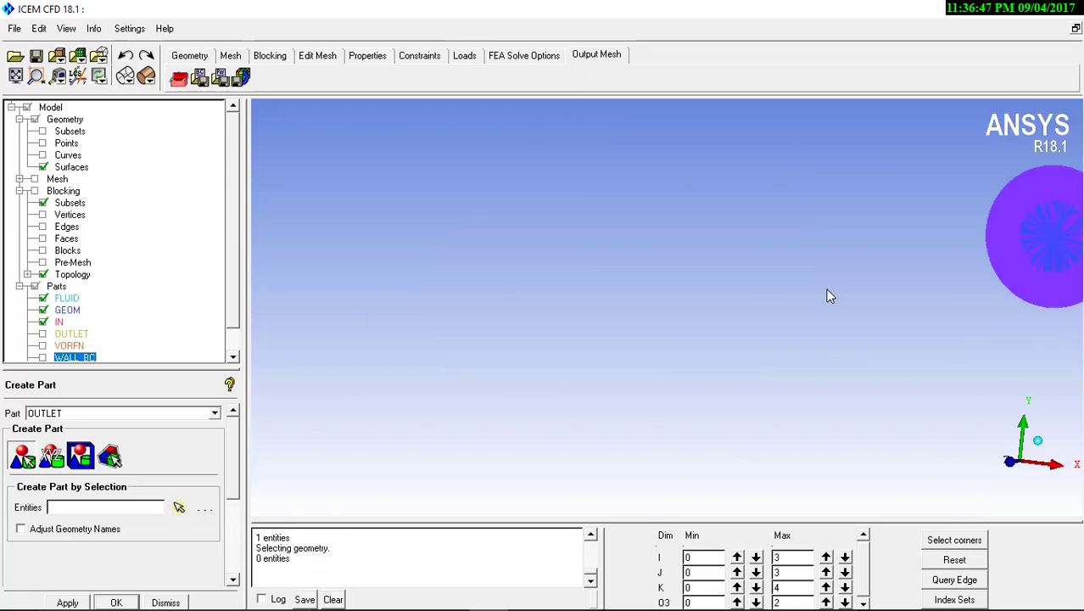
pyautogui.moveTo(829, 295); pyautogui.dragTo(497, 321, button='middle')
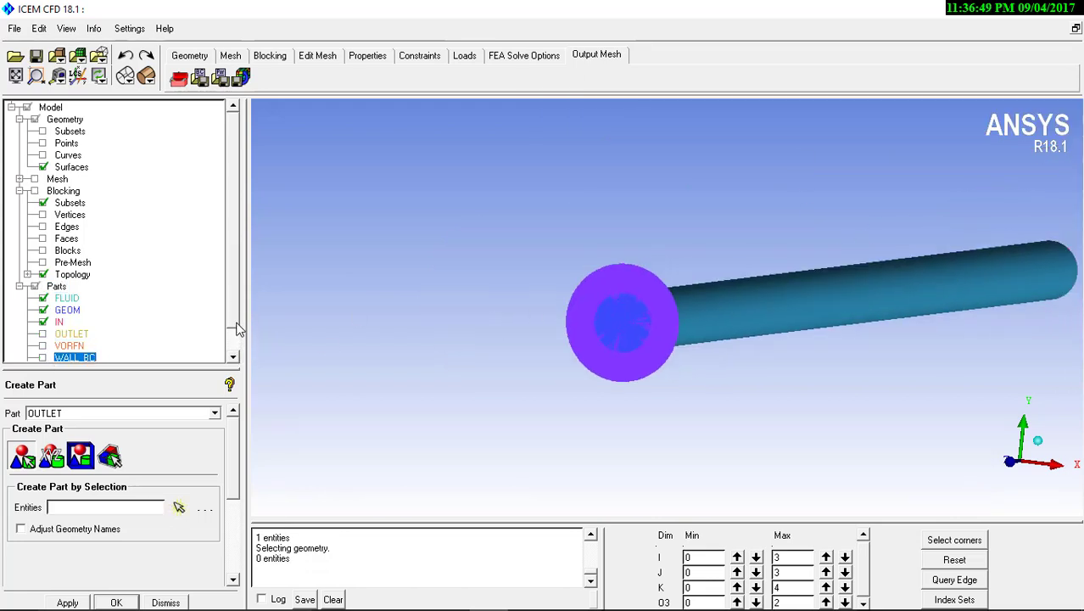
pyautogui.scroll(-1, 238, 329)
pyautogui.click(43, 345)
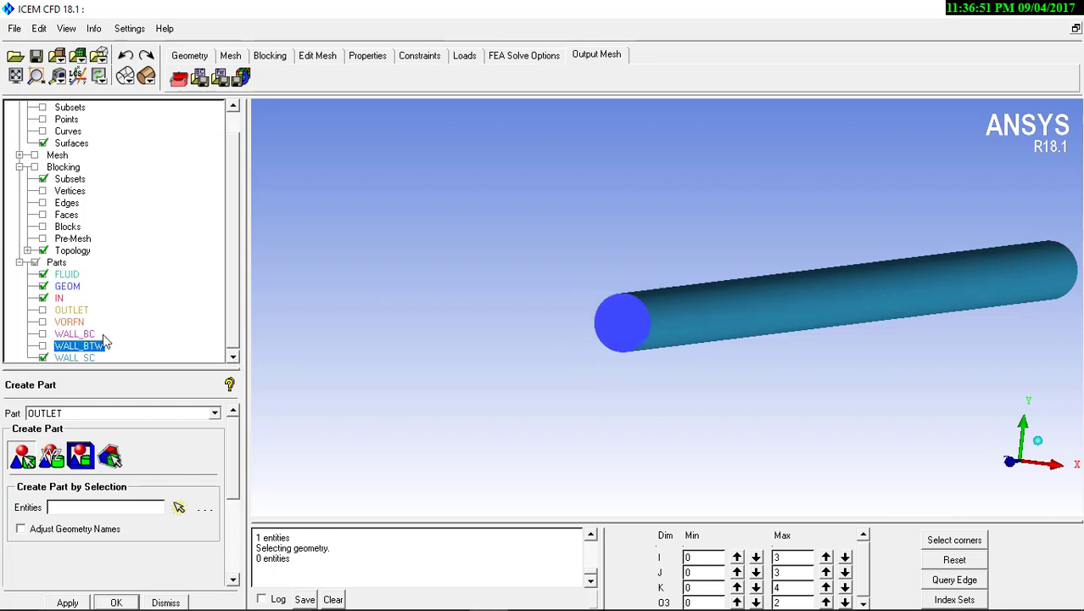
pyautogui.click(44, 357)
pyautogui.moveTo(836, 354); pyautogui.dragTo(689, 368, button='middle')
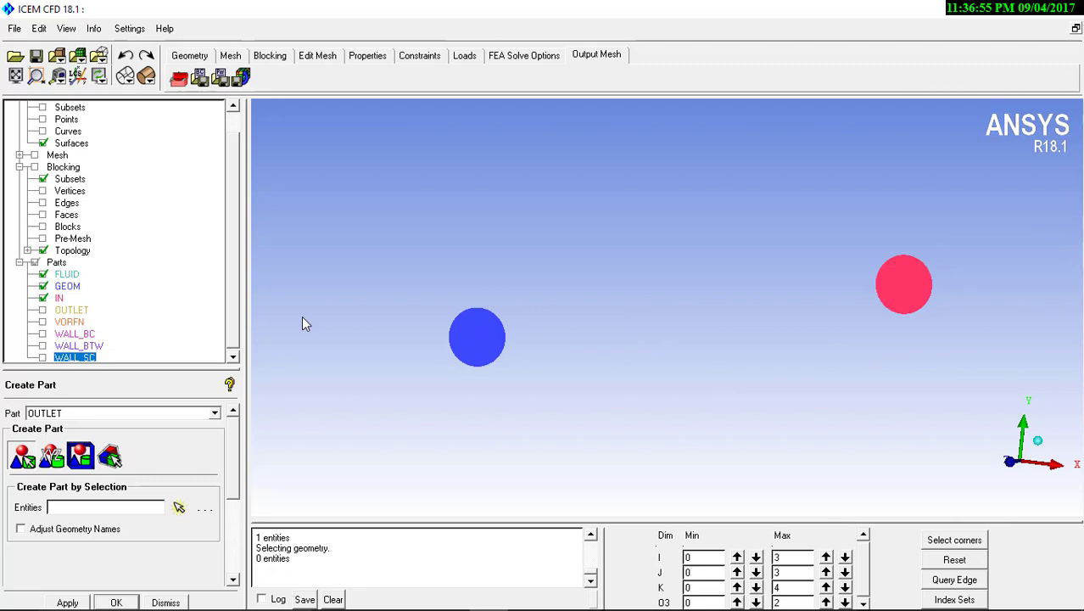
pyautogui.click(44, 297)
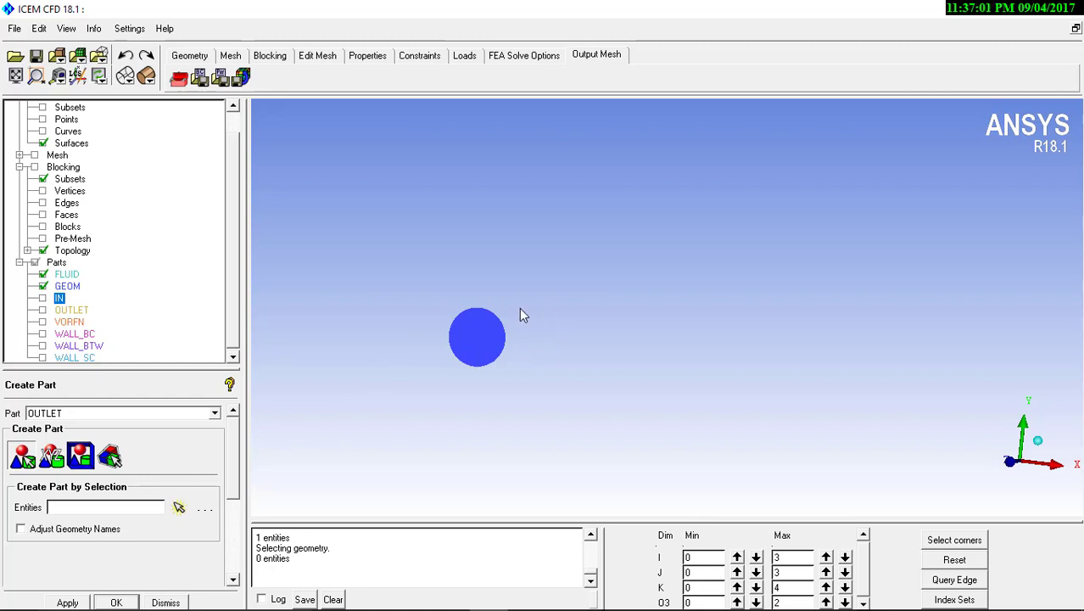
# Show all parts again and inspect the stepped pipe's inlet, step face and wall surfaces
pyautogui.click(33, 262)
pyautogui.click(34, 262)
pyautogui.scroll(-5, 593, 348)
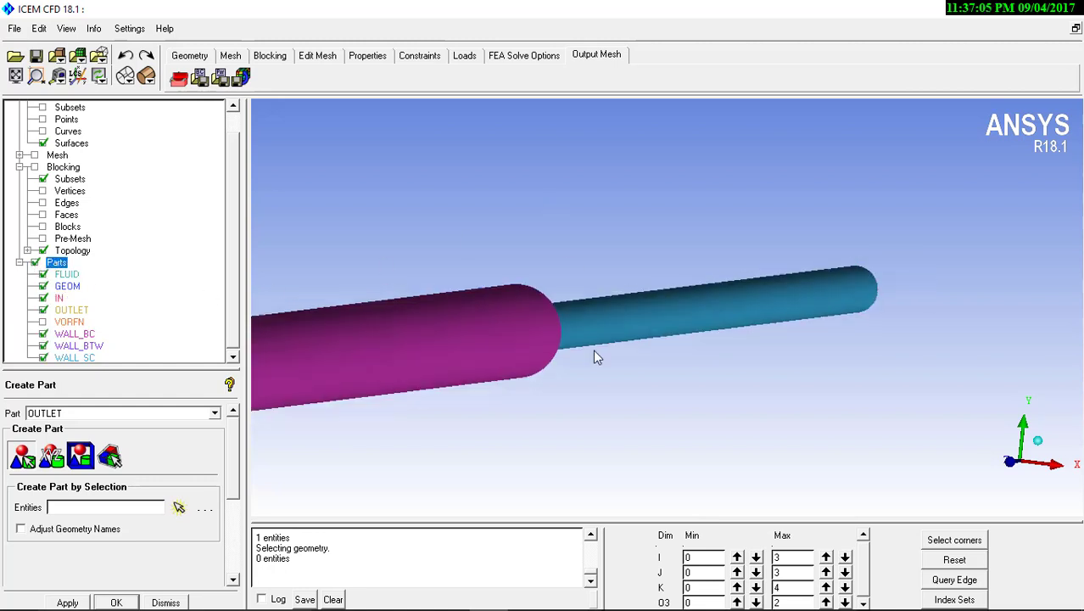
pyautogui.moveTo(434, 318); pyautogui.dragTo(586, 246)
pyautogui.moveTo(584, 288); pyautogui.dragTo(593, 332)
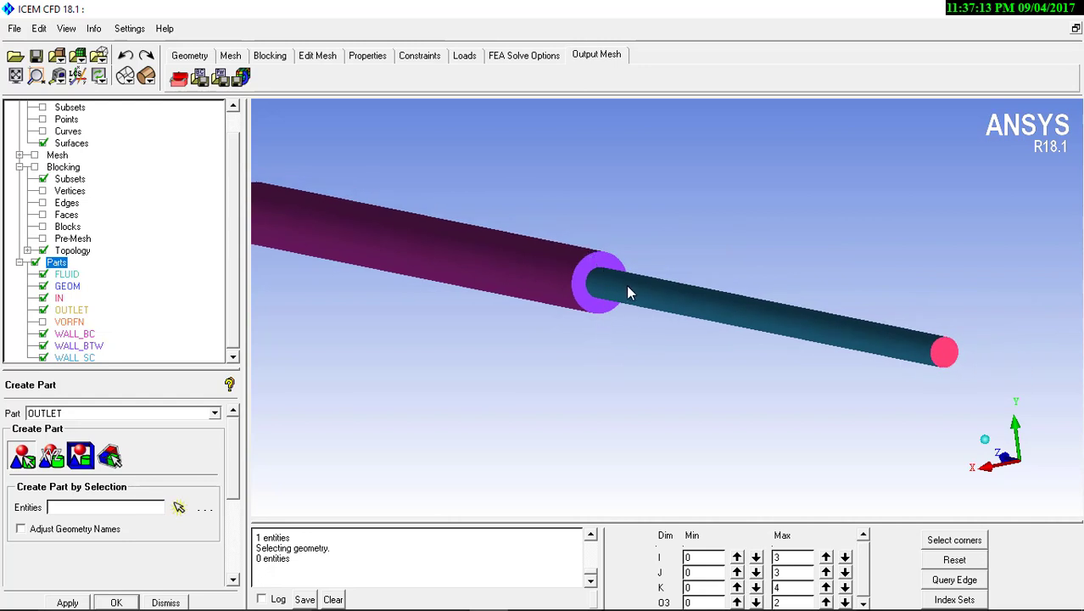
pyautogui.moveTo(589, 277); pyautogui.dragTo(653, 277)
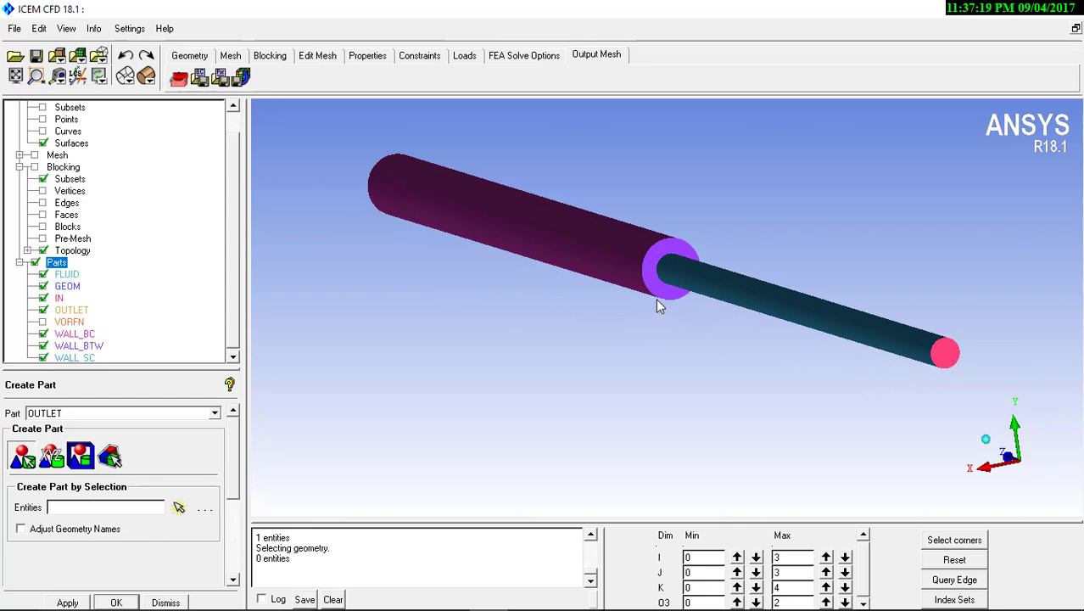
pyautogui.moveTo(650, 302); pyautogui.dragTo(628, 343, button='middle')
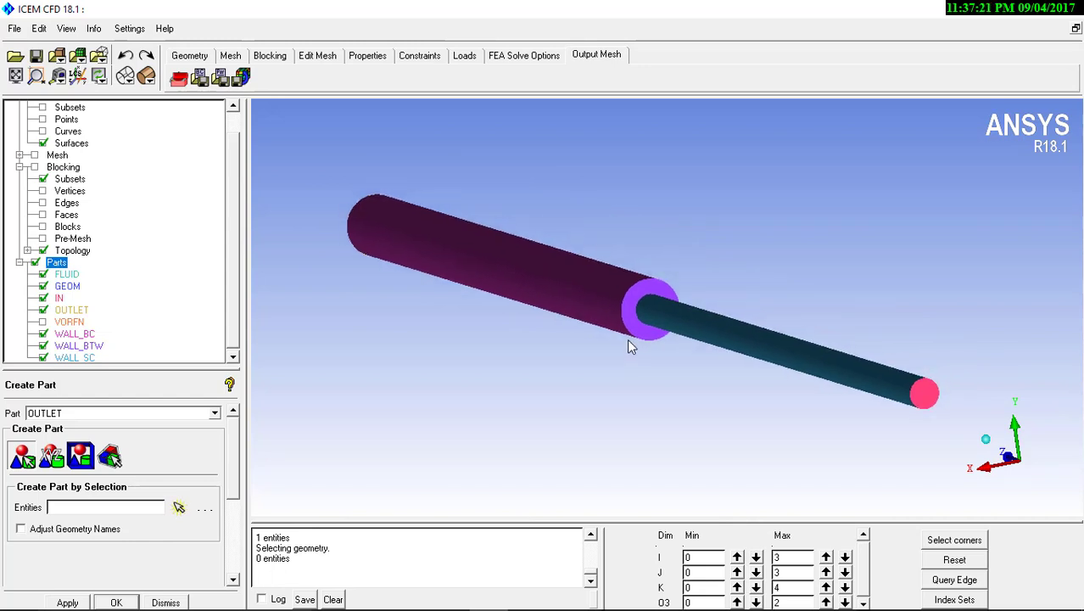
# Display the pre-mesh on the stepped pipe and convert it to an unstructured mesh, replacing the existing mesh
pyautogui.click(42, 239)
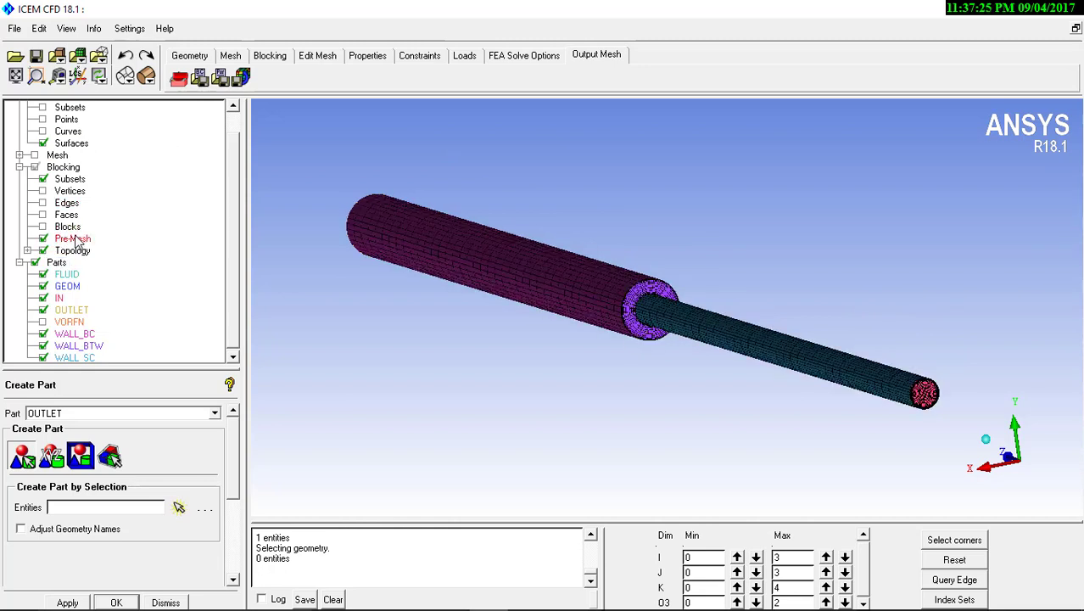
pyautogui.rightClick(76, 238)
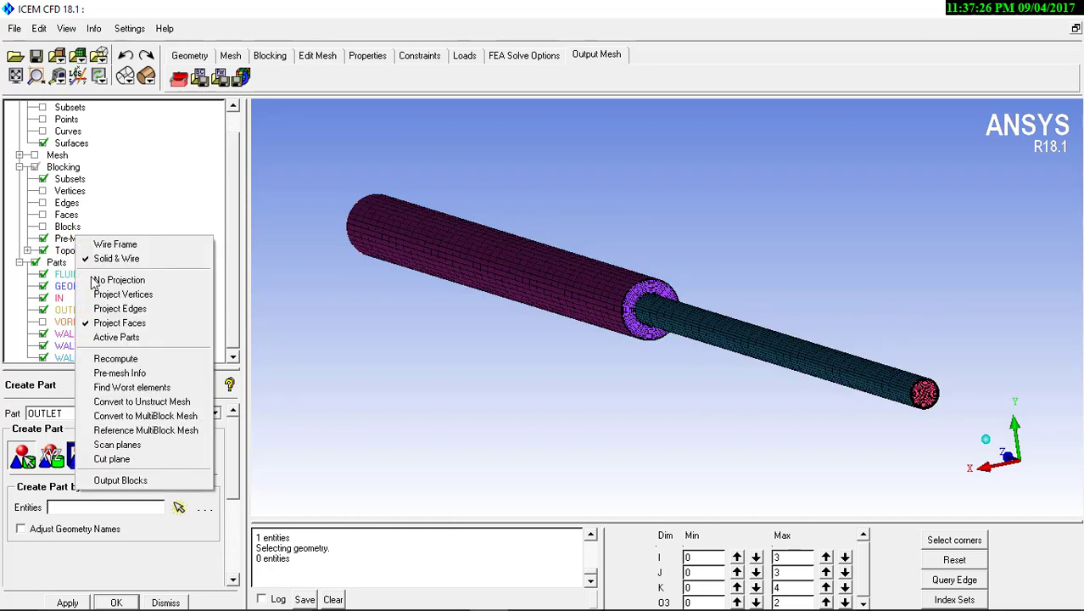
pyautogui.click(140, 402)
pyautogui.click(548, 361)
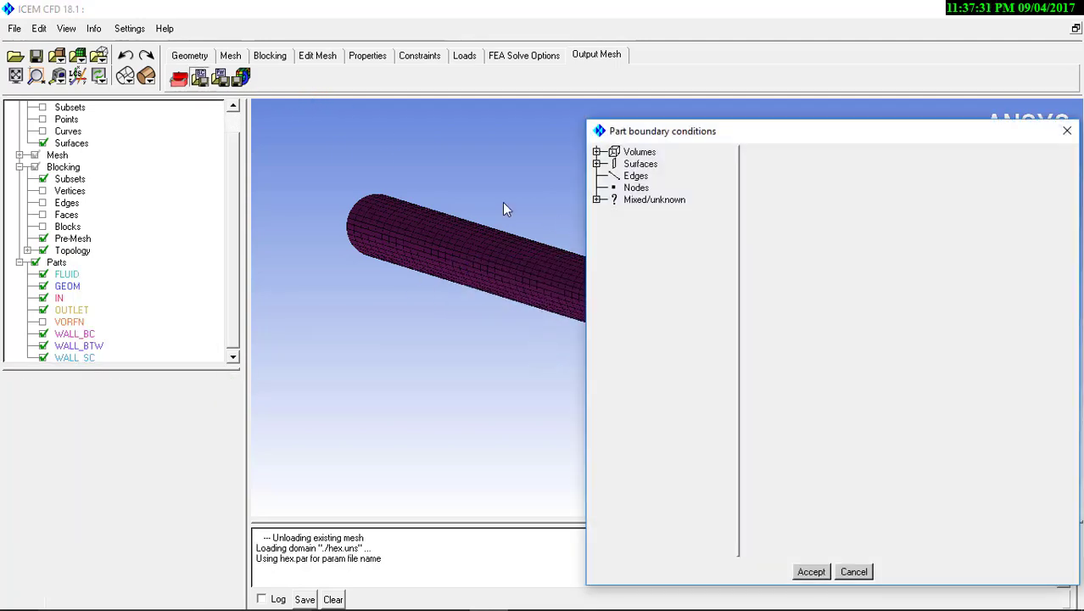
# Assign a velocity-inlet boundary condition to the one-sided surface part IN
pyautogui.click(597, 164)
pyautogui.click(603, 175)
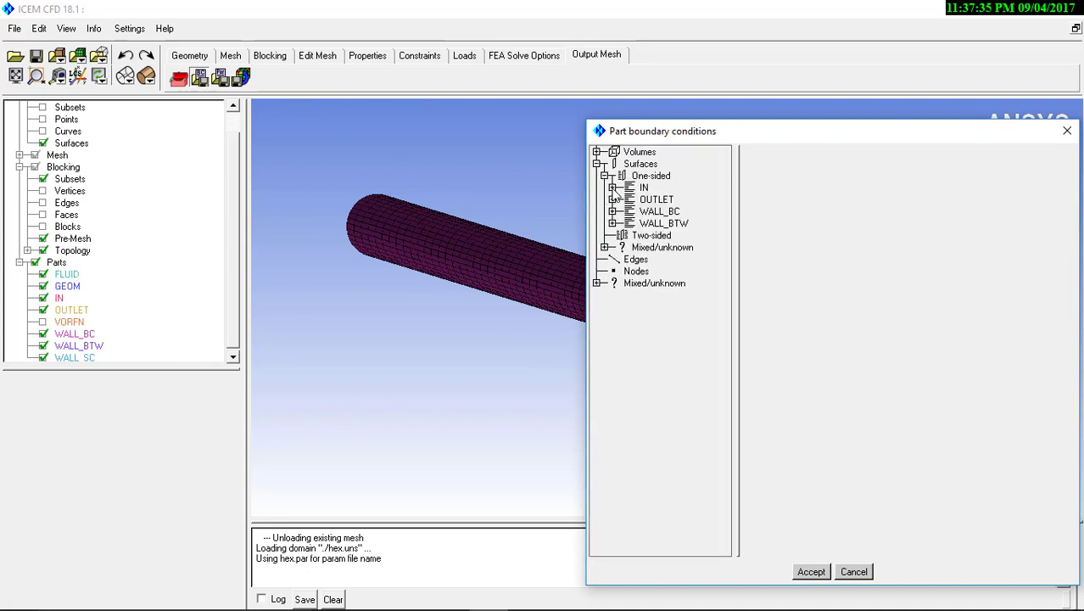
pyautogui.click(612, 188)
pyautogui.doubleClick(677, 200)
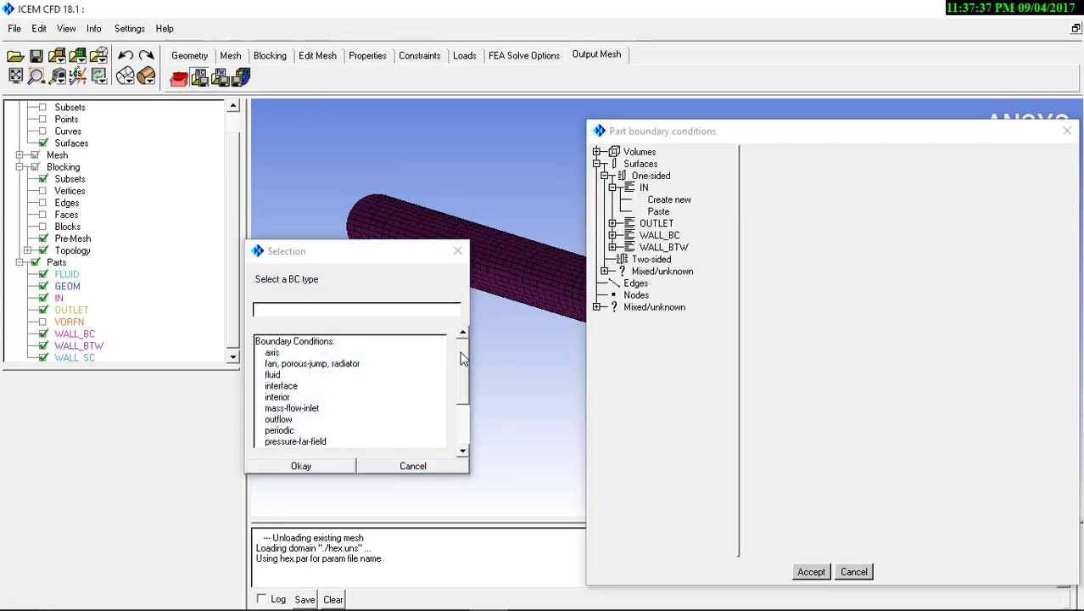
pyautogui.moveTo(463, 358); pyautogui.dragTo(465, 412)
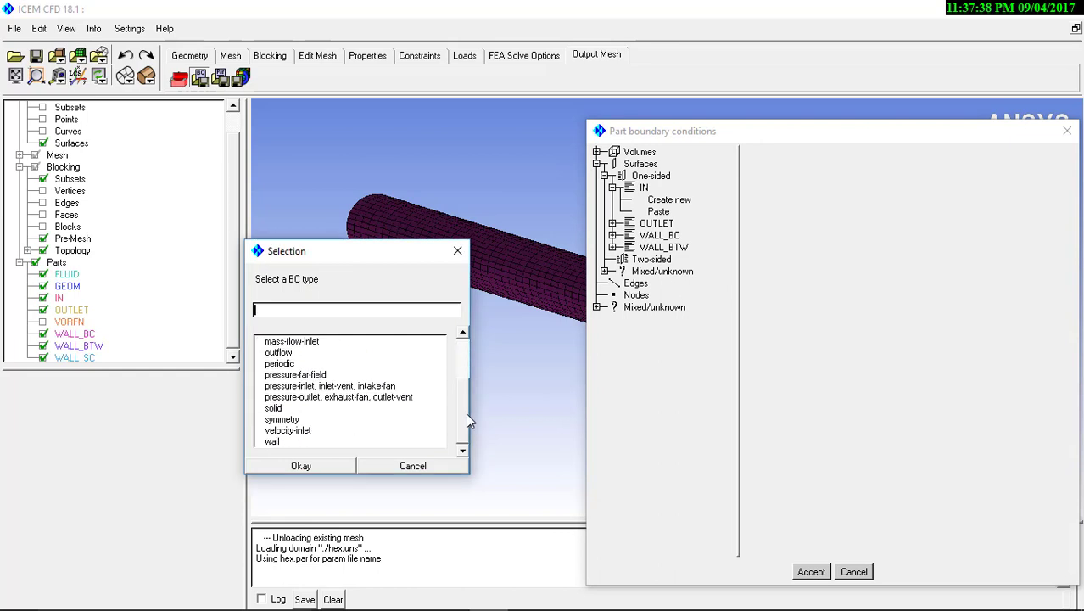
pyautogui.click(305, 431)
pyautogui.click(311, 465)
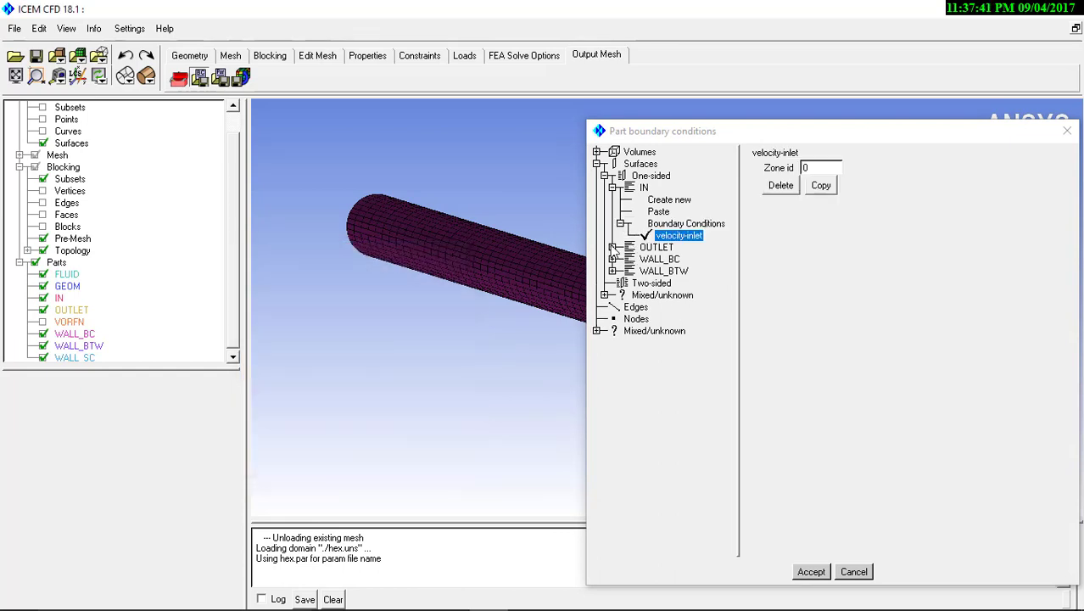
# Assign the pressure-outlet, exhaust-fan, outlet-vent boundary condition to the OUTLET part
pyautogui.click(613, 247)
pyautogui.doubleClick(665, 260)
pyautogui.moveTo(461, 359); pyautogui.dragTo(465, 417)
pyautogui.click(318, 399)
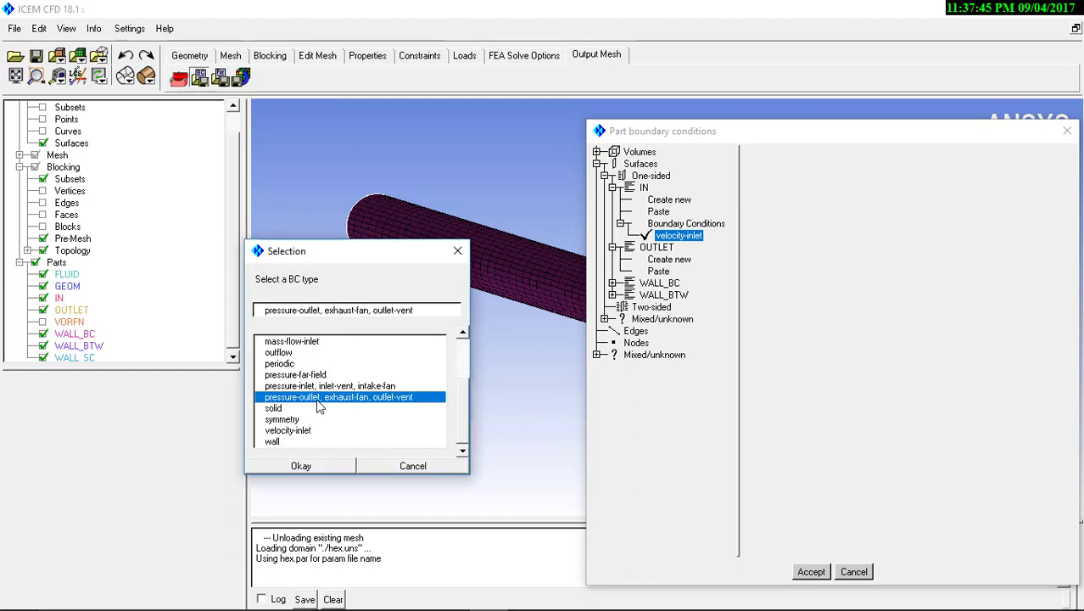
pyautogui.click(325, 466)
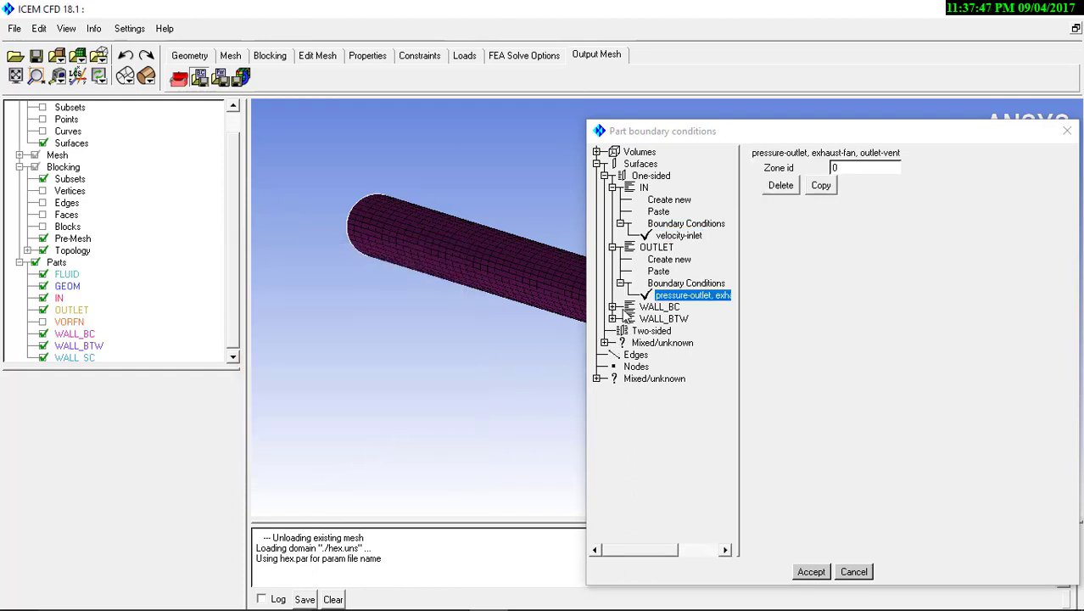
# Assign a wall boundary condition to the large cylinder's WALL_BC part
pyautogui.click(612, 306)
pyautogui.doubleClick(665, 320)
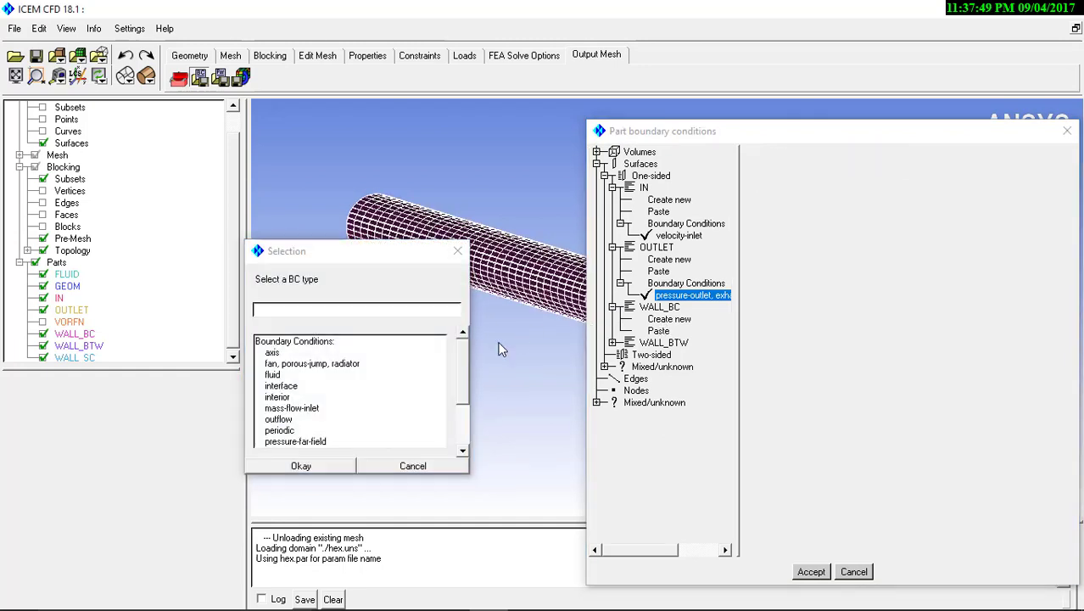
pyautogui.moveTo(463, 388); pyautogui.dragTo(435, 495)
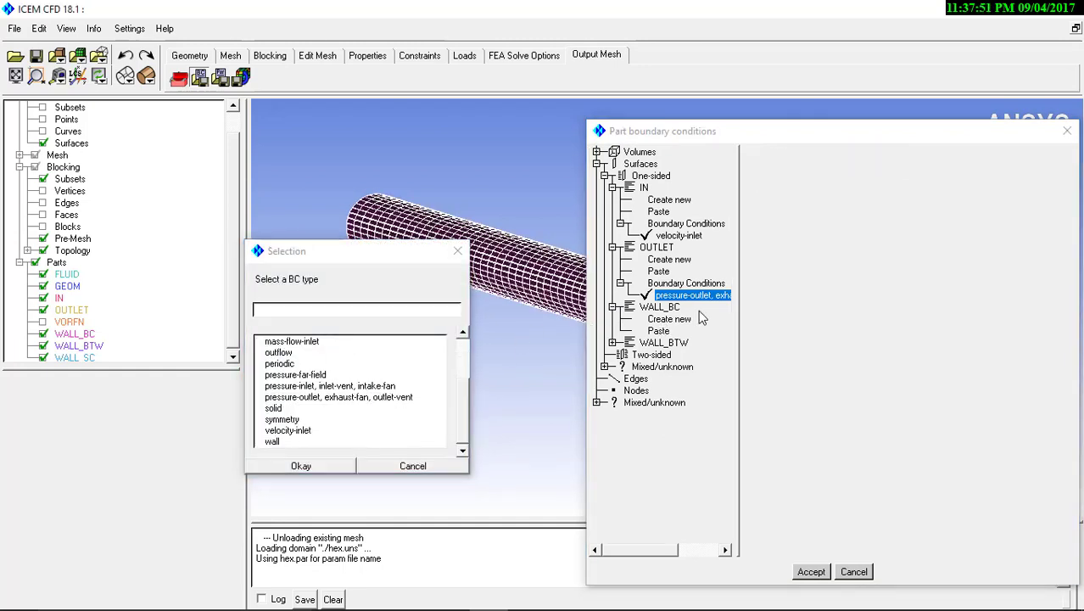
pyautogui.click(297, 442)
pyautogui.click(301, 466)
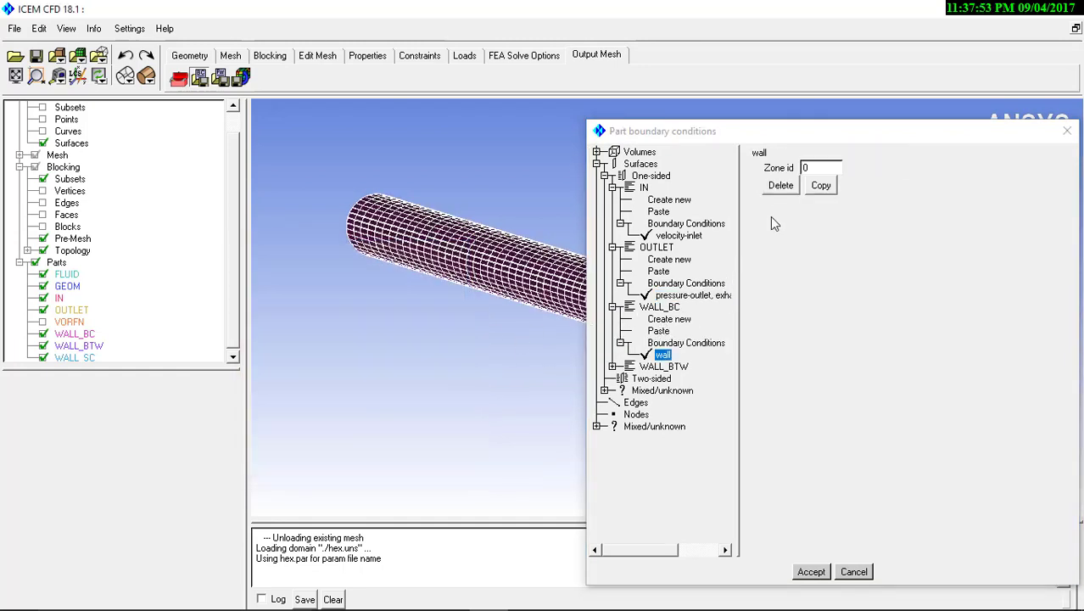
# Copy the wall boundary condition from WALL_BC to WALL_BTW and move the dialog aside to uncover the mesh
pyautogui.click(821, 186)
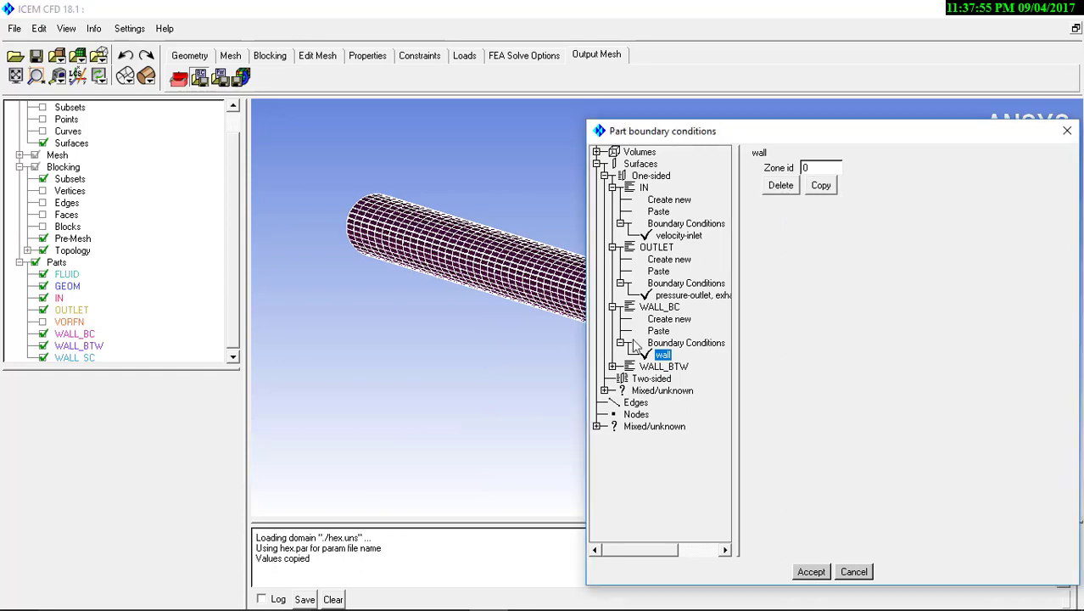
pyautogui.click(612, 365)
pyautogui.click(658, 390)
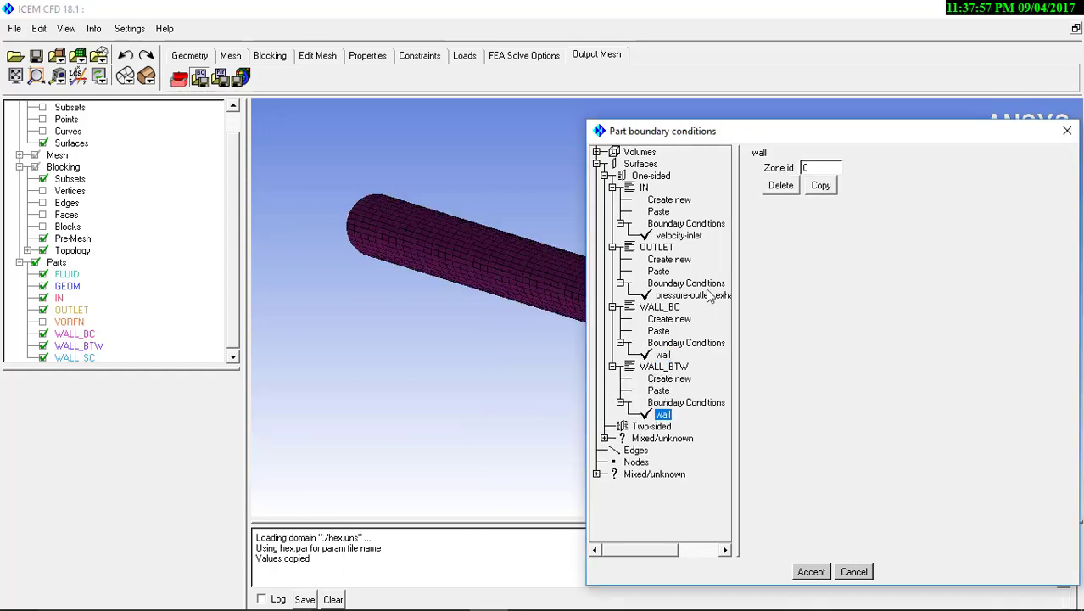
pyautogui.moveTo(813, 134); pyautogui.dragTo(288, 119)
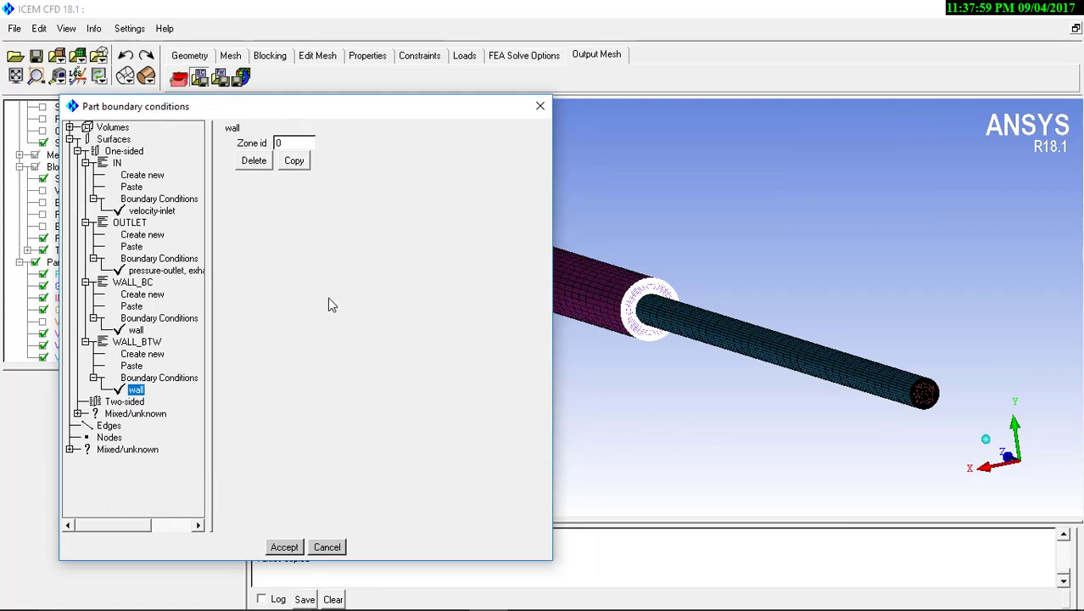
# Paste the copied wall condition onto WALL_SC under the mixed/unknown parts and accept the boundary conditions
pyautogui.click(77, 414)
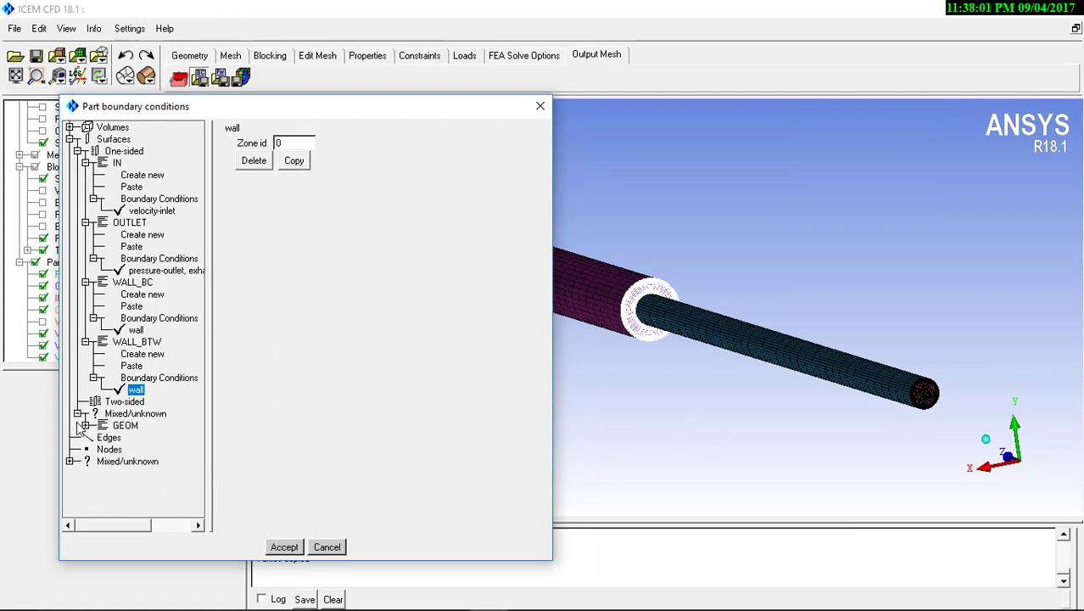
pyautogui.click(70, 461)
pyautogui.click(77, 485)
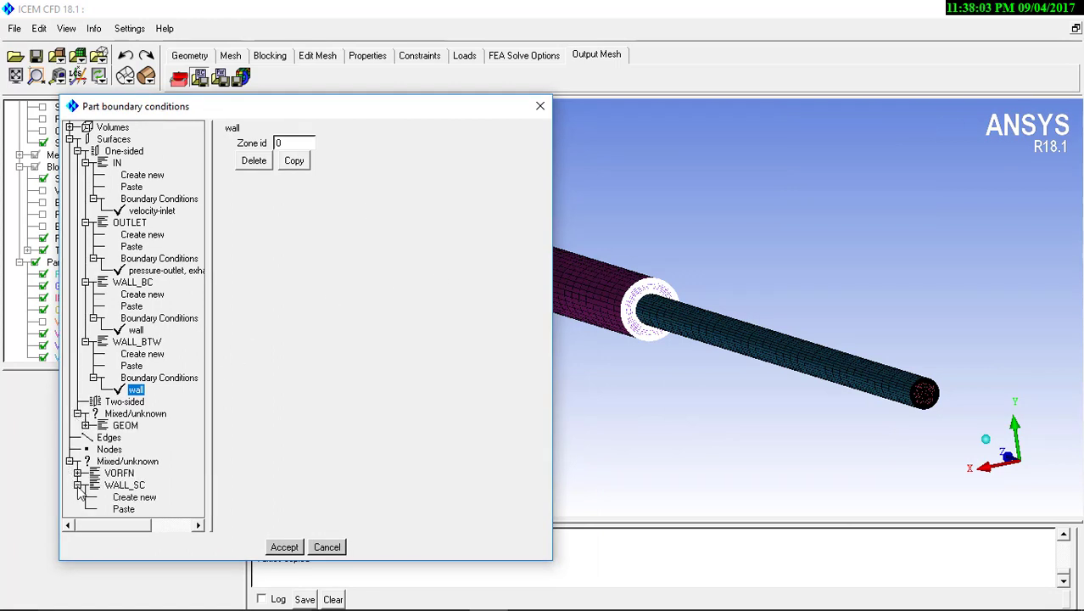
pyautogui.click(123, 509)
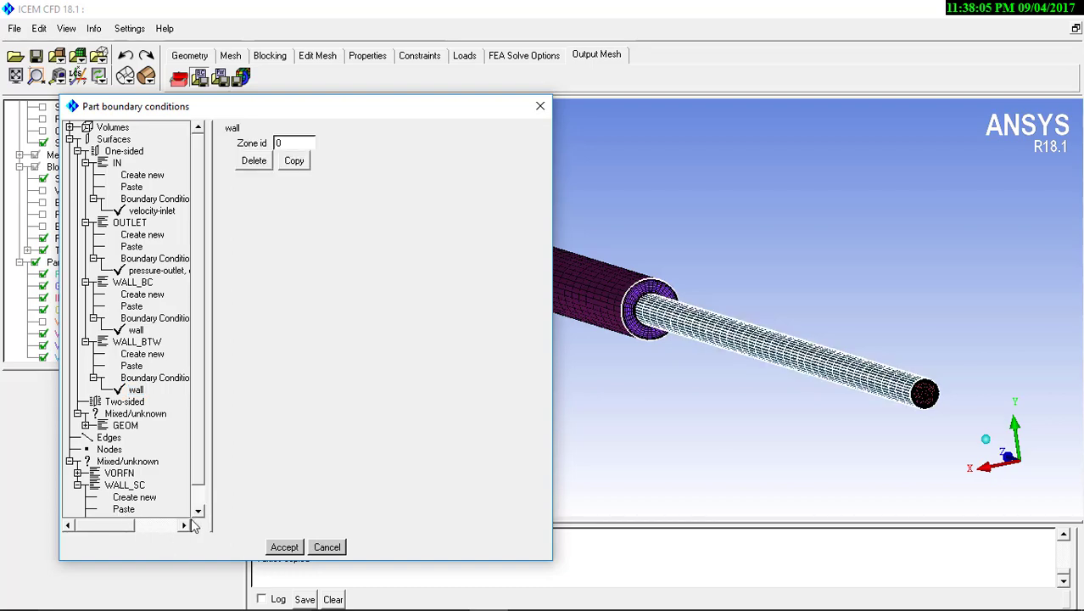
pyautogui.click(284, 547)
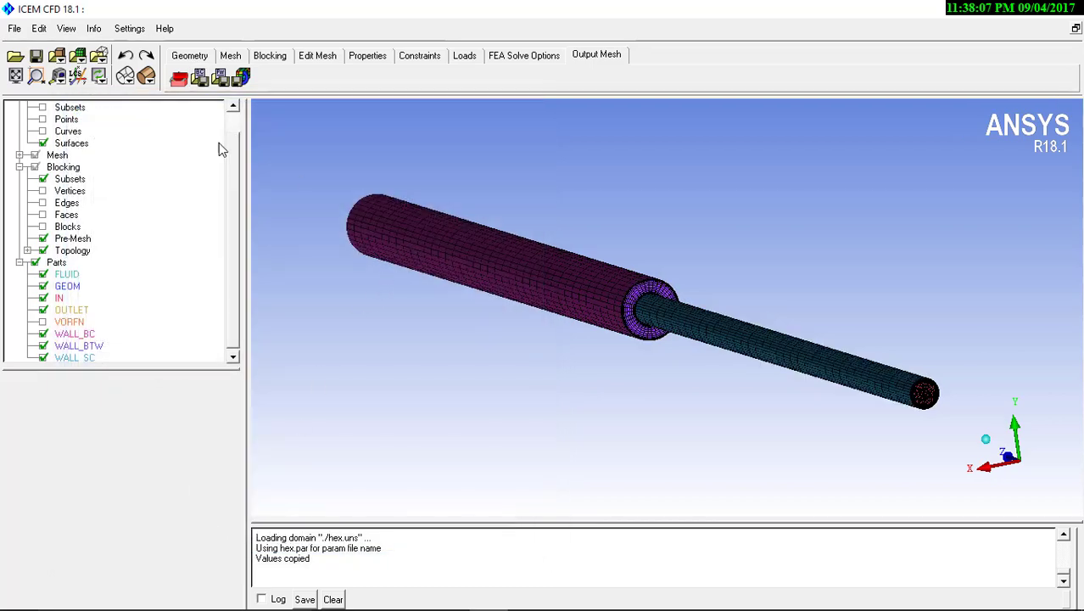
# Save the project on Local Disk (D:) as twocylinders
pyautogui.click(15, 28)
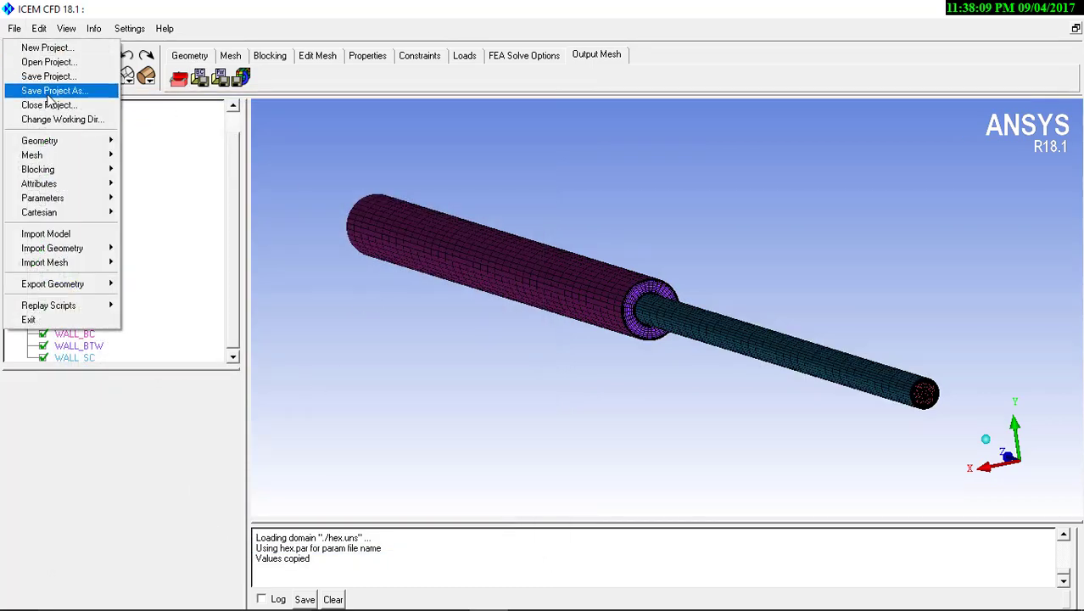
pyautogui.click(52, 90)
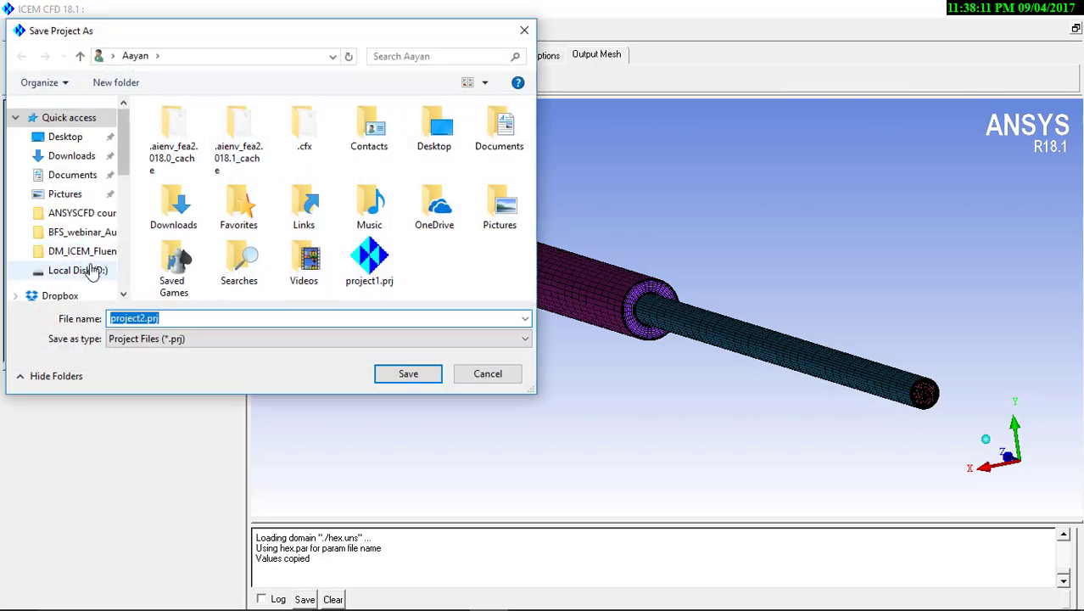
pyautogui.click(78, 270)
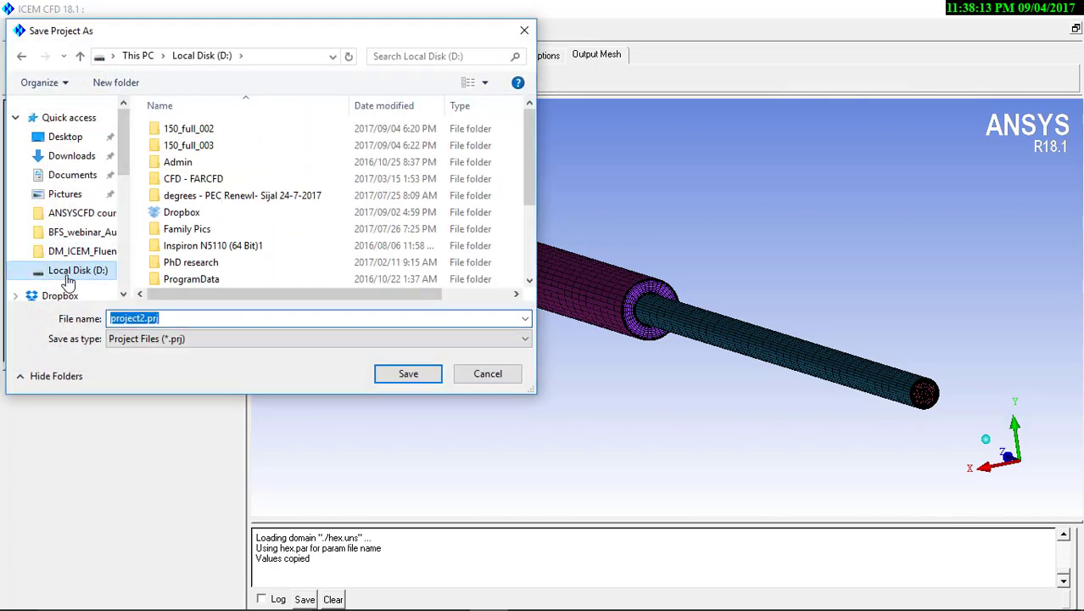
pyautogui.write('twocylinders')
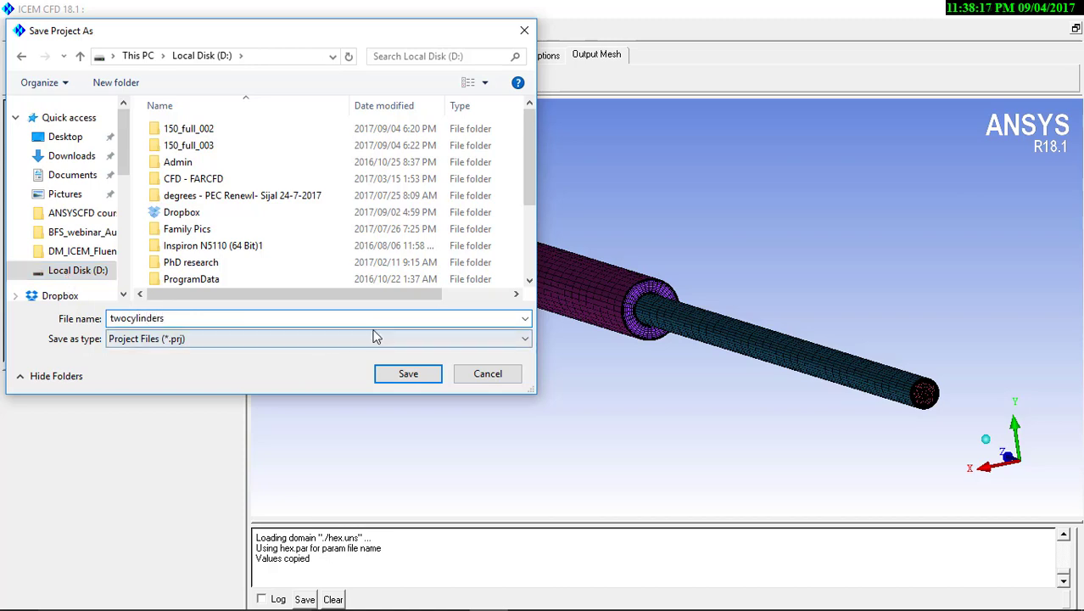
pyautogui.click(406, 372)
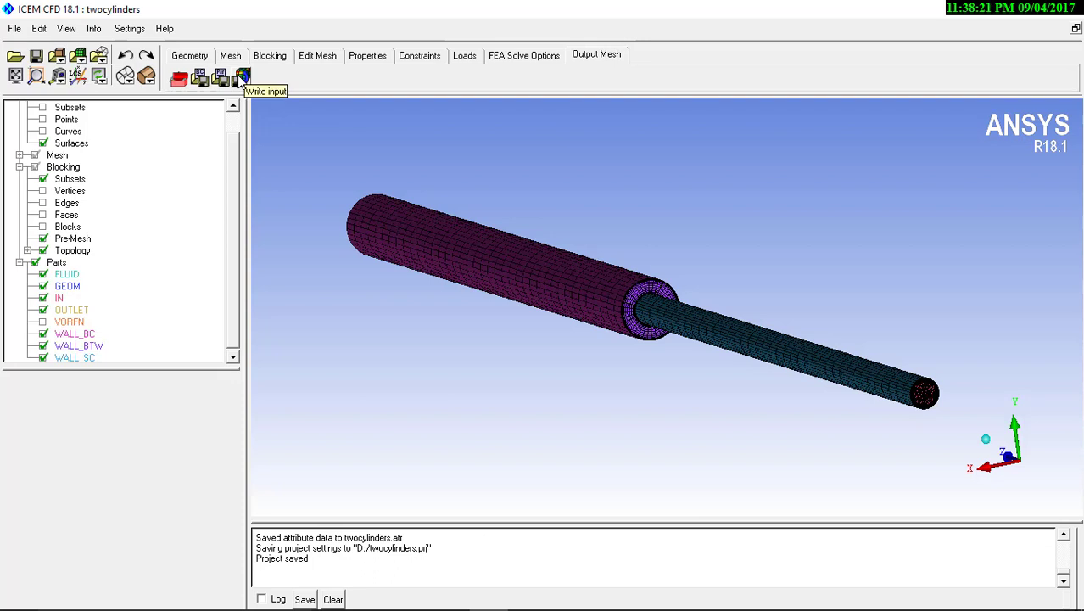
# Write the 3D ANSYS Fluent input from twocylinders.uns with output file ./twocylinders, saving the current project first
pyautogui.click(238, 74)
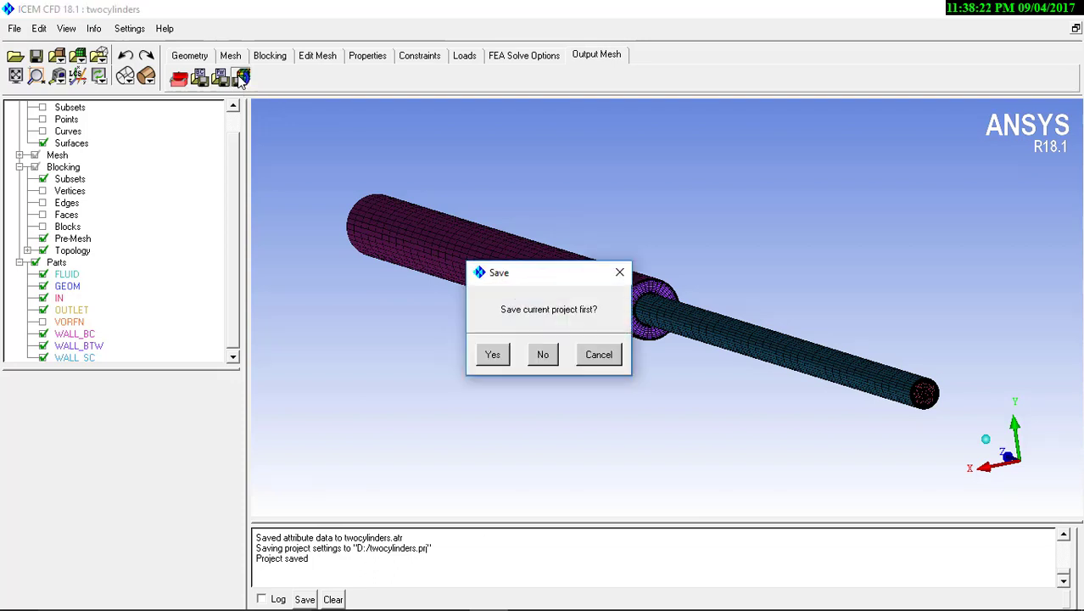
pyautogui.click(490, 356)
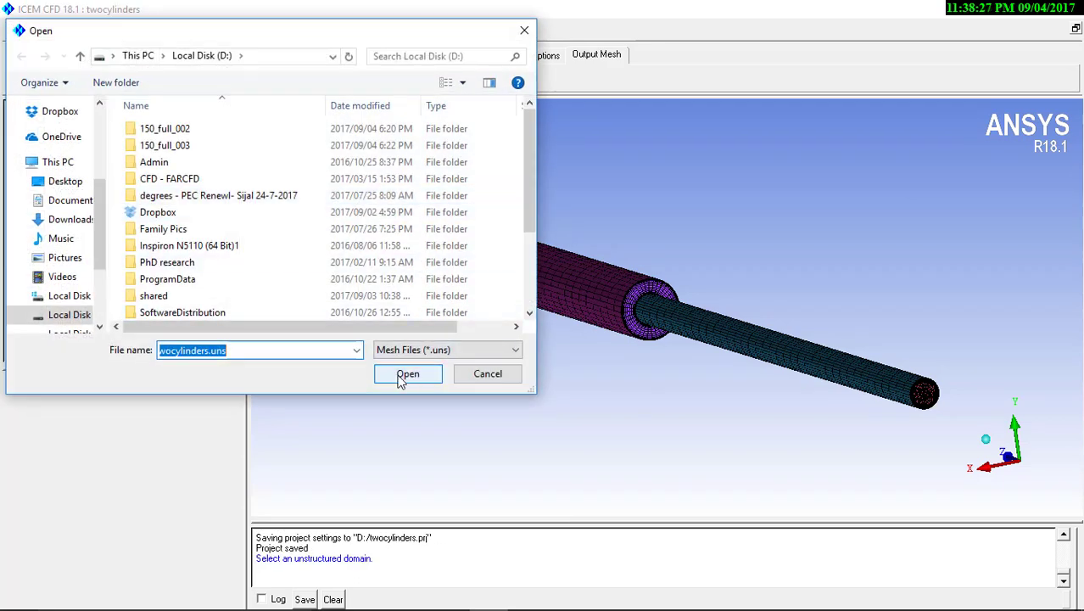
pyautogui.click(402, 378)
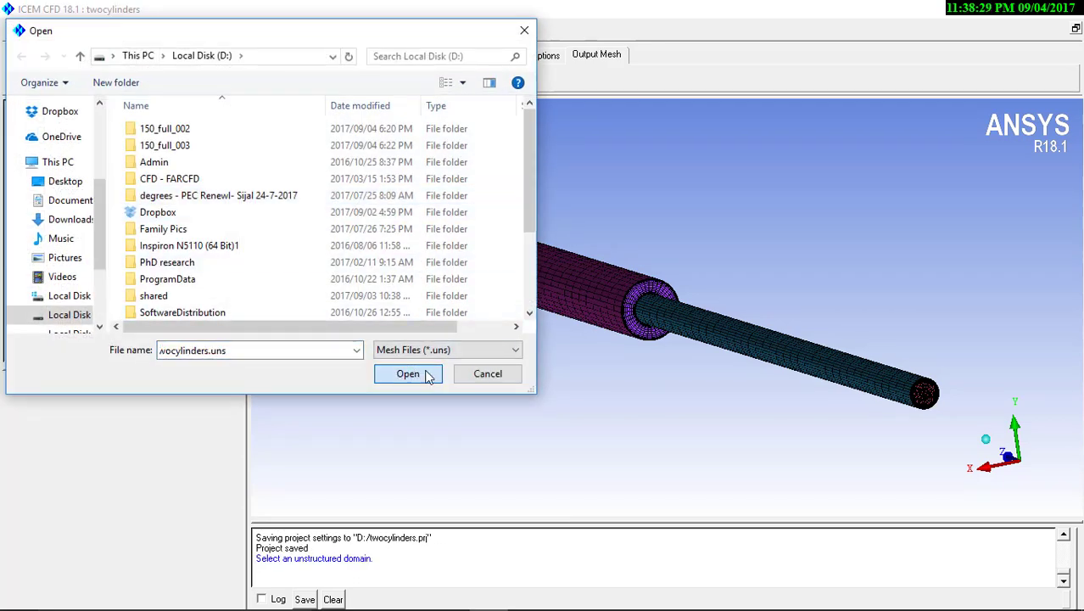
pyautogui.click(416, 378)
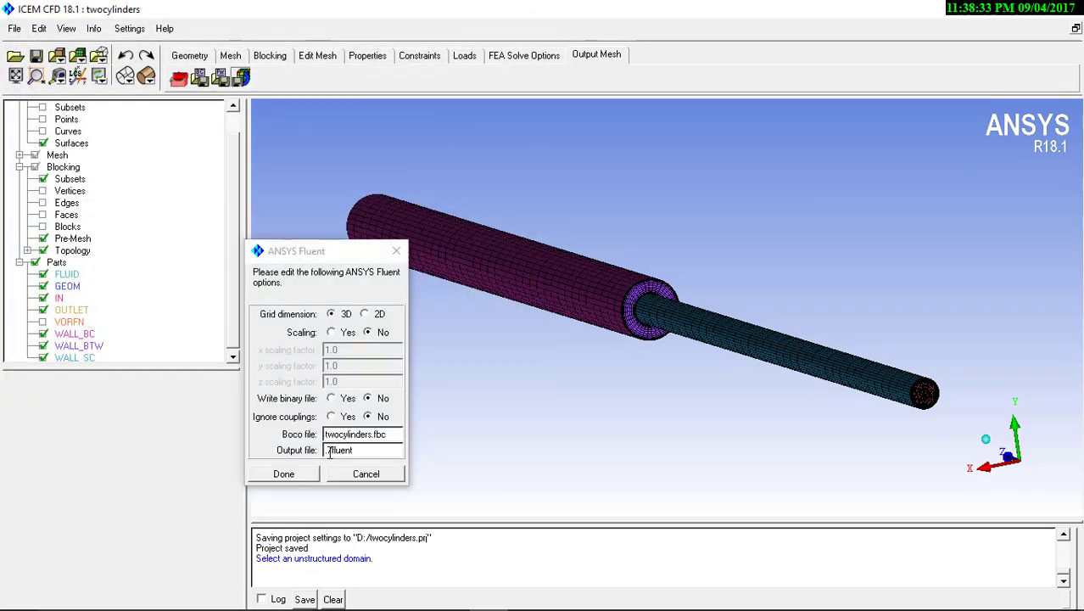
pyautogui.moveTo(329, 452); pyautogui.dragTo(379, 450)
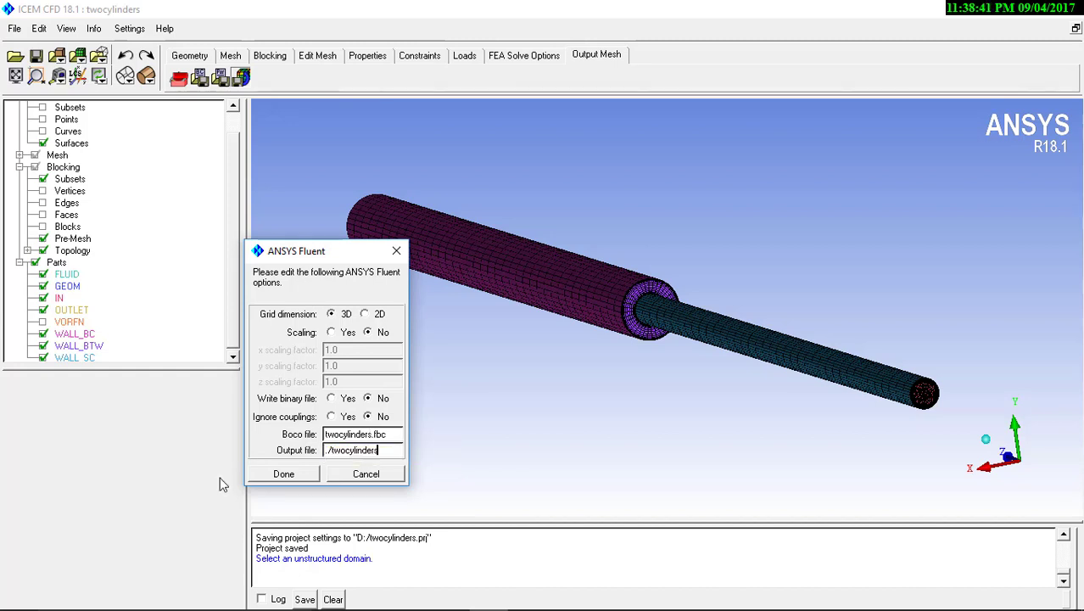
pyautogui.click(284, 473)
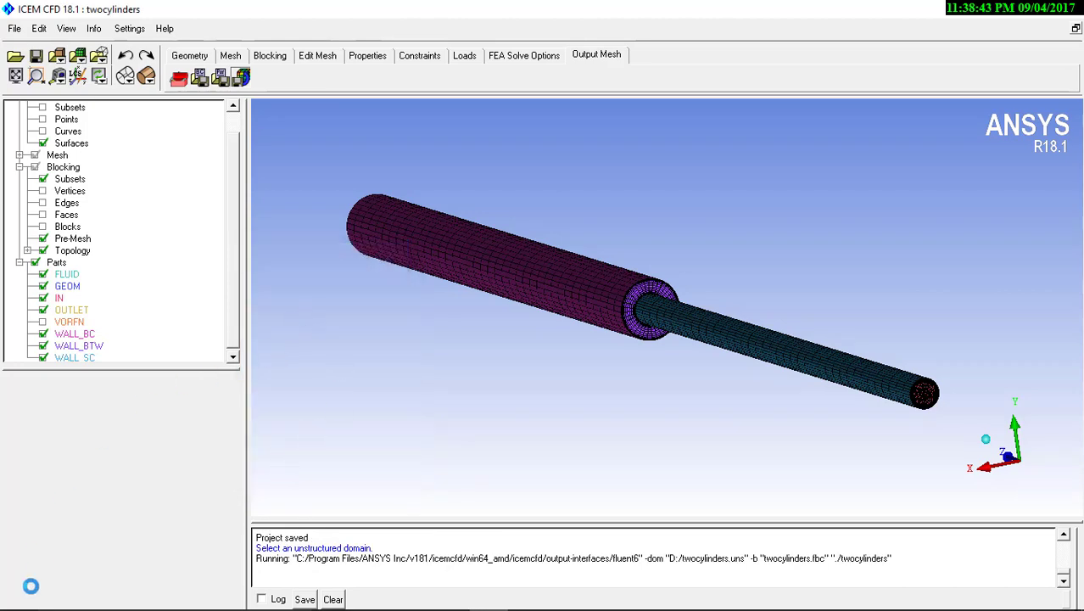
# Launch Fluent through the system search and move its launcher window up to see it completely
pyautogui.moveTo(31, 591)
pyautogui.click(107, 595)
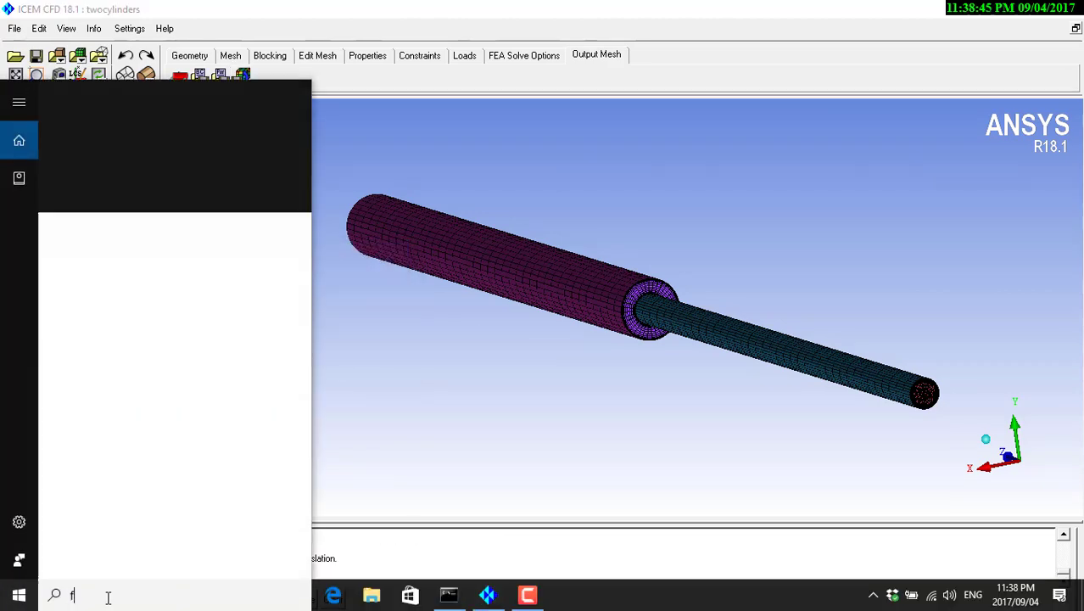
pyautogui.write('flu')
pyautogui.press('Return')
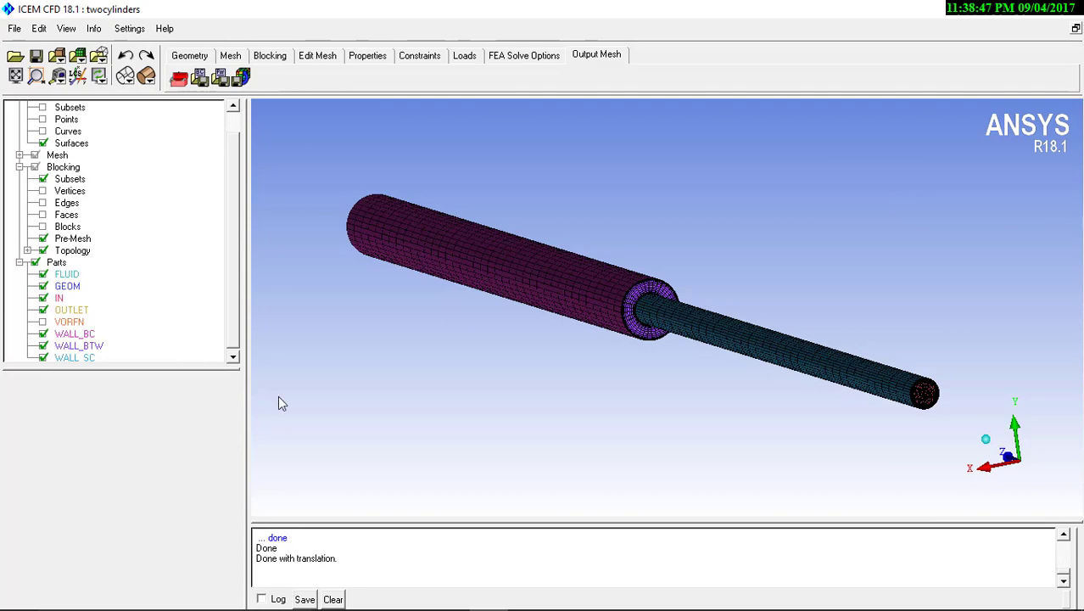
pyautogui.moveTo(453, 194); pyautogui.dragTo(447, 72)
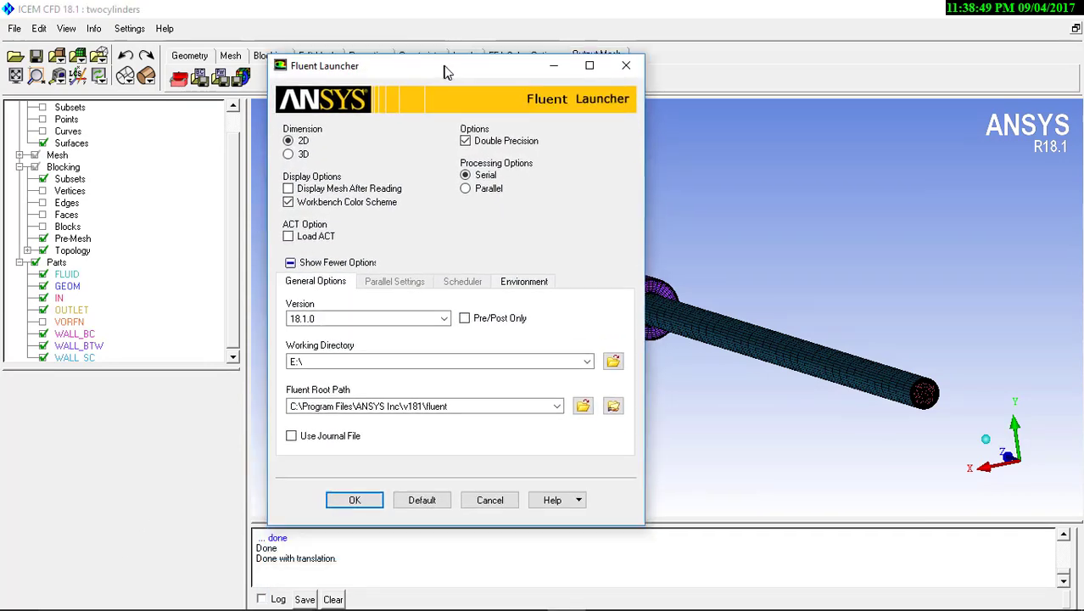
# Set the Fluent working directory to Local Disk (D:) and the dimension to 3D
pyautogui.click(613, 361)
pyautogui.click(520, 354)
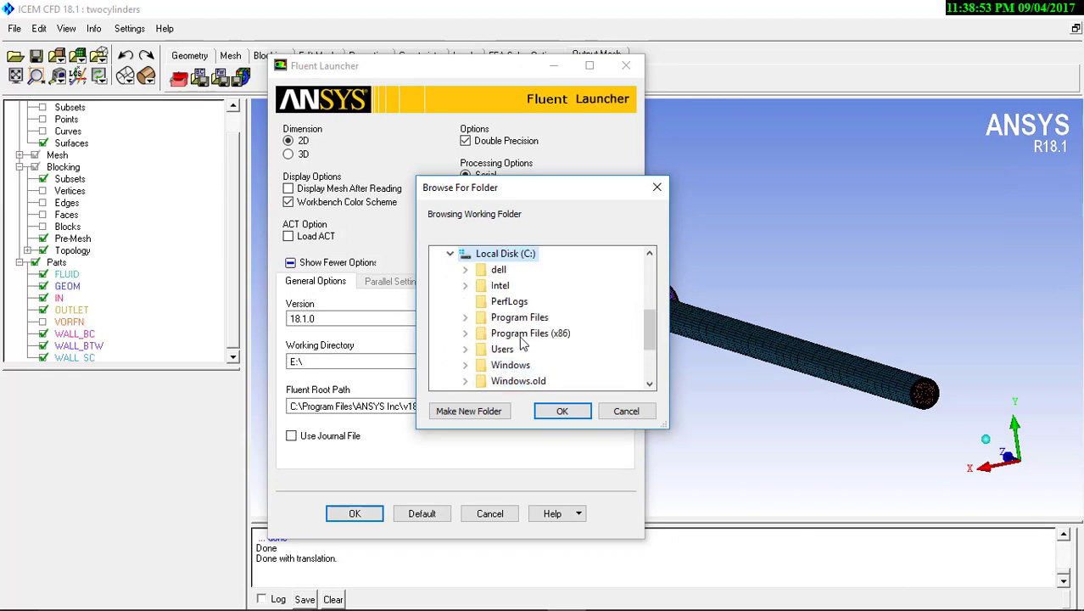
pyautogui.scroll(-2, 535, 310)
pyautogui.click(508, 302)
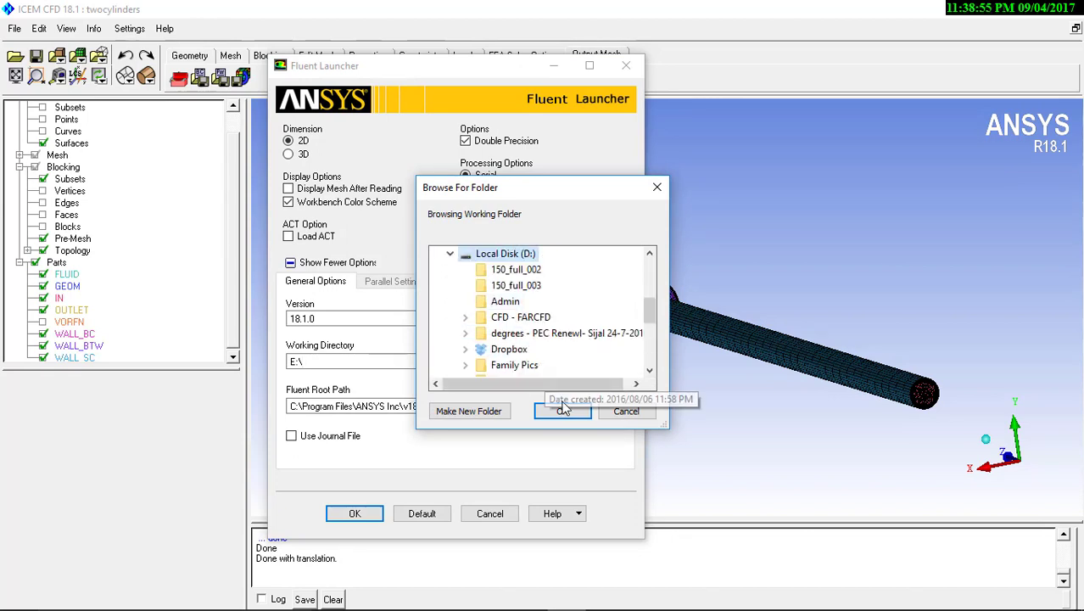
pyautogui.click(562, 411)
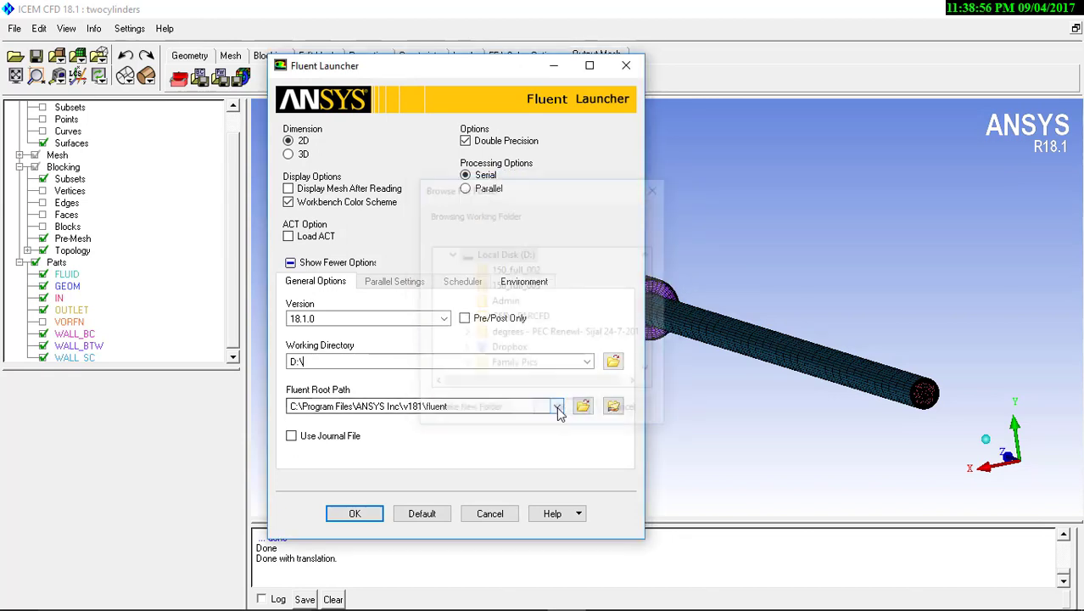
pyautogui.click(289, 154)
pyautogui.click(356, 513)
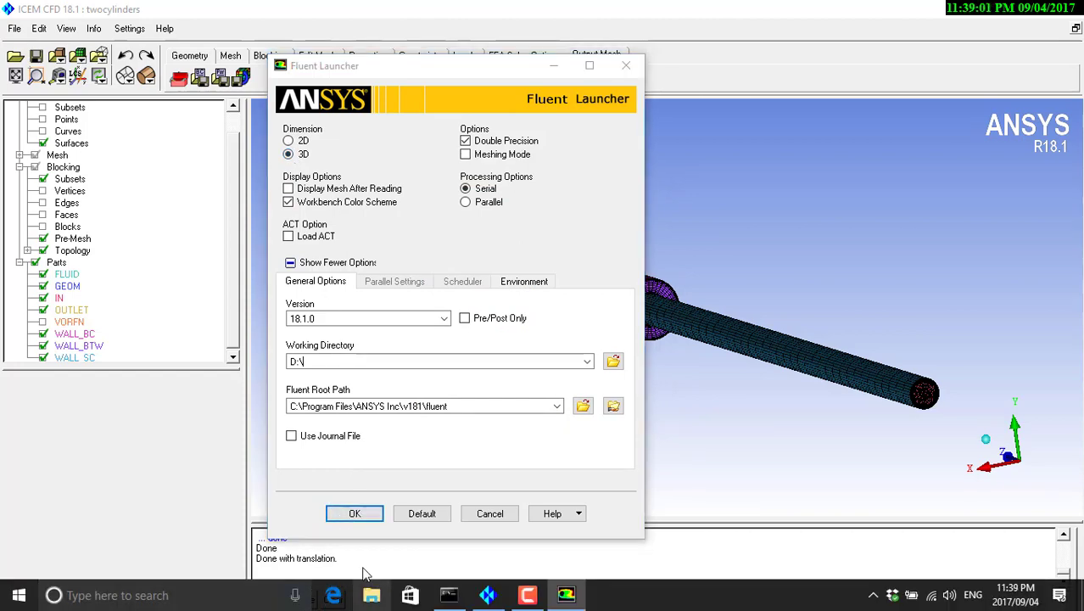
# Switch to File Explorer and look on Local Disk (D:) for the exported twocylinders.msh file, then minimize the window
pyautogui.click(371, 595)
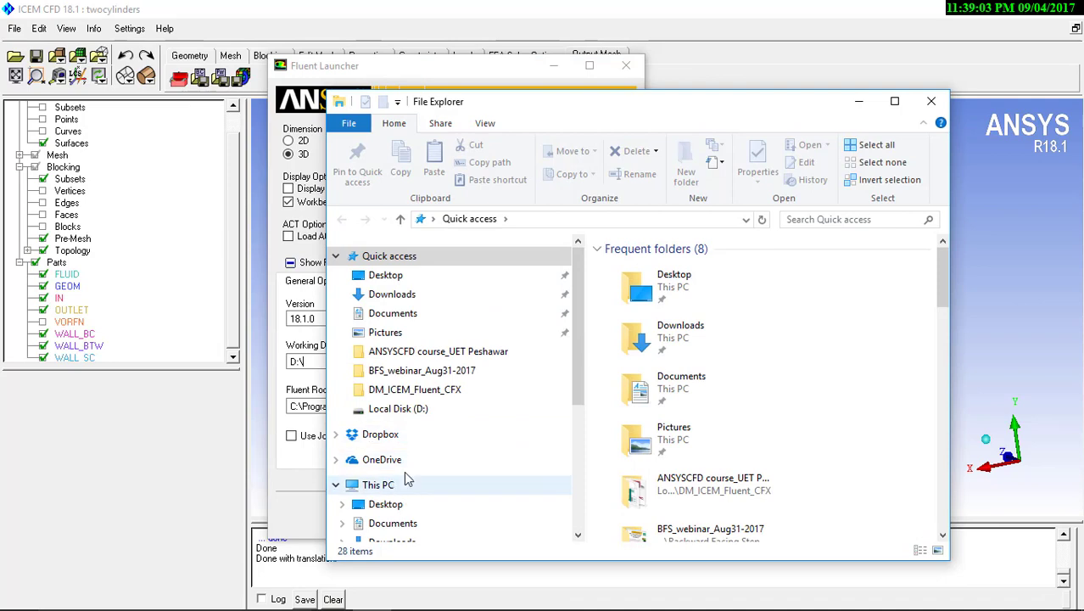
pyautogui.scroll(-3, 424, 471)
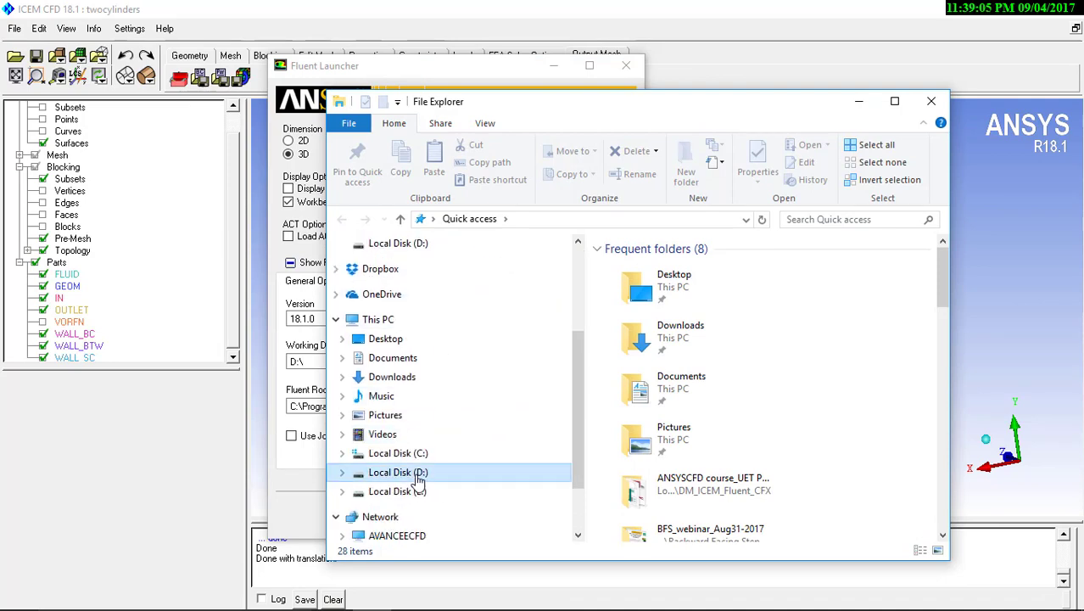
pyautogui.click(398, 473)
pyautogui.scroll(-3, 753, 362)
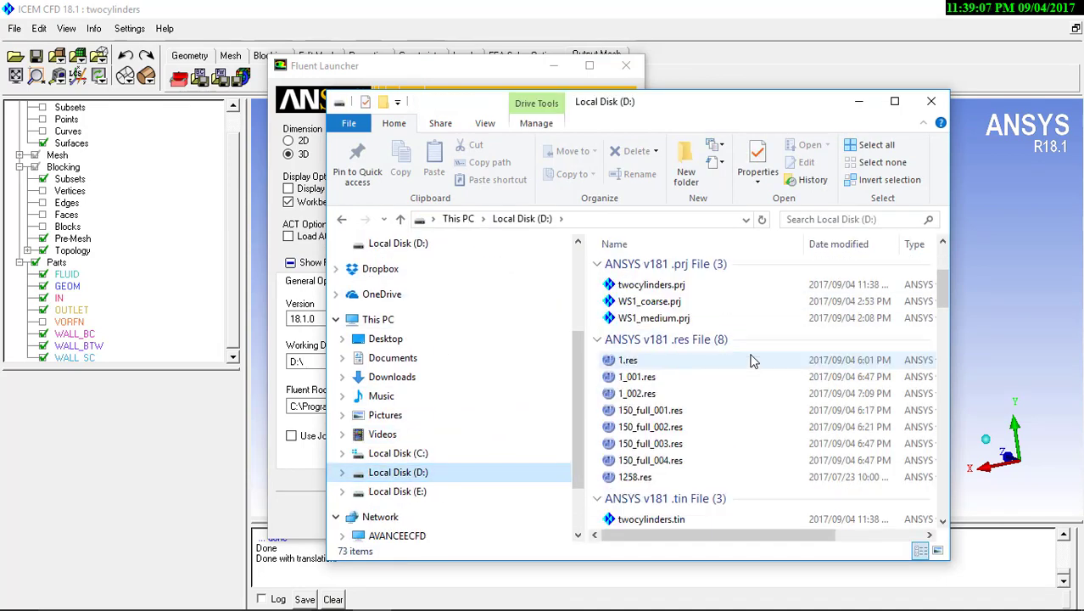
pyautogui.scroll(-10, 750, 361)
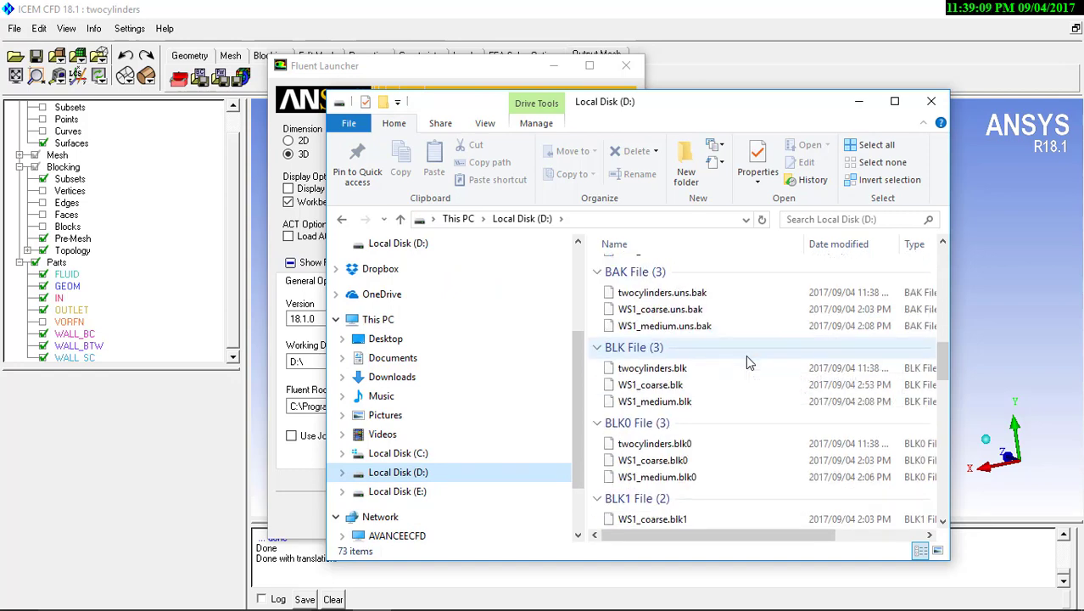
pyautogui.scroll(-15, 746, 354)
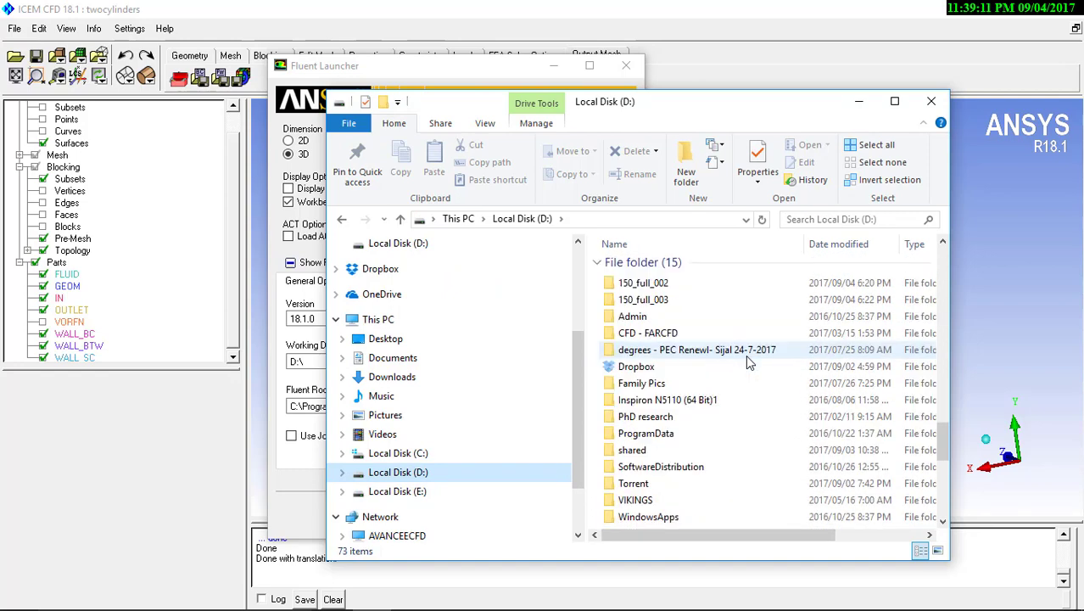
pyautogui.scroll(-1, 745, 363)
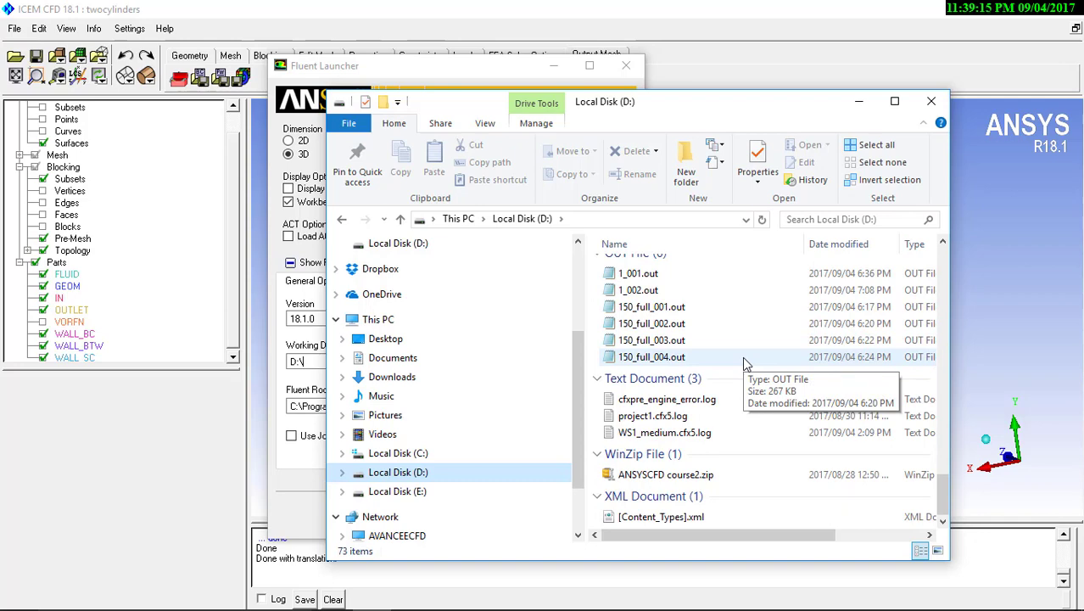
pyautogui.scroll(3, 744, 361)
pyautogui.scroll(2, 744, 363)
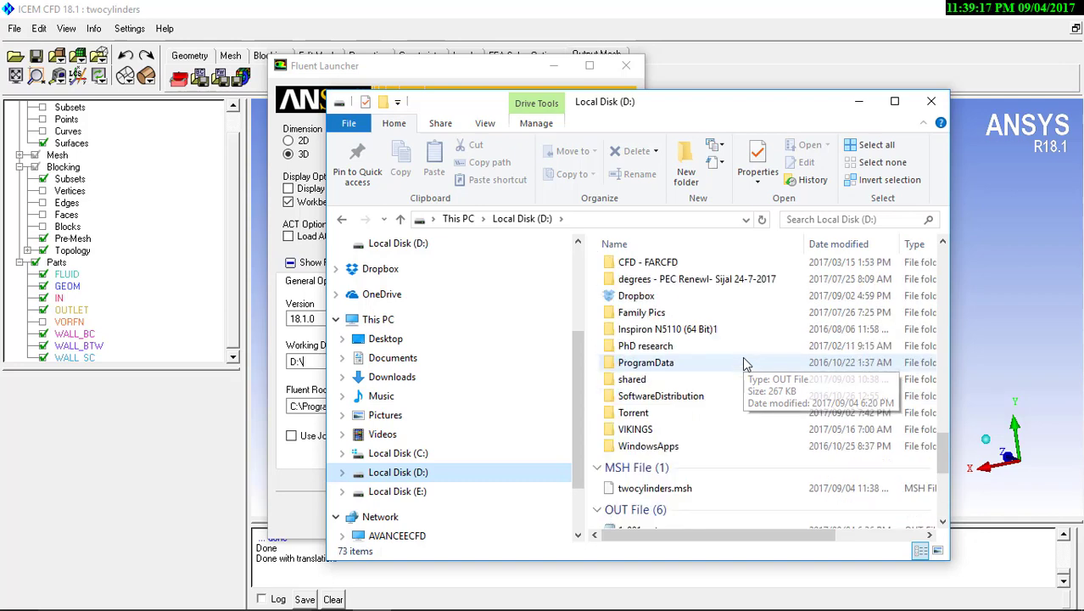
pyautogui.click(671, 492)
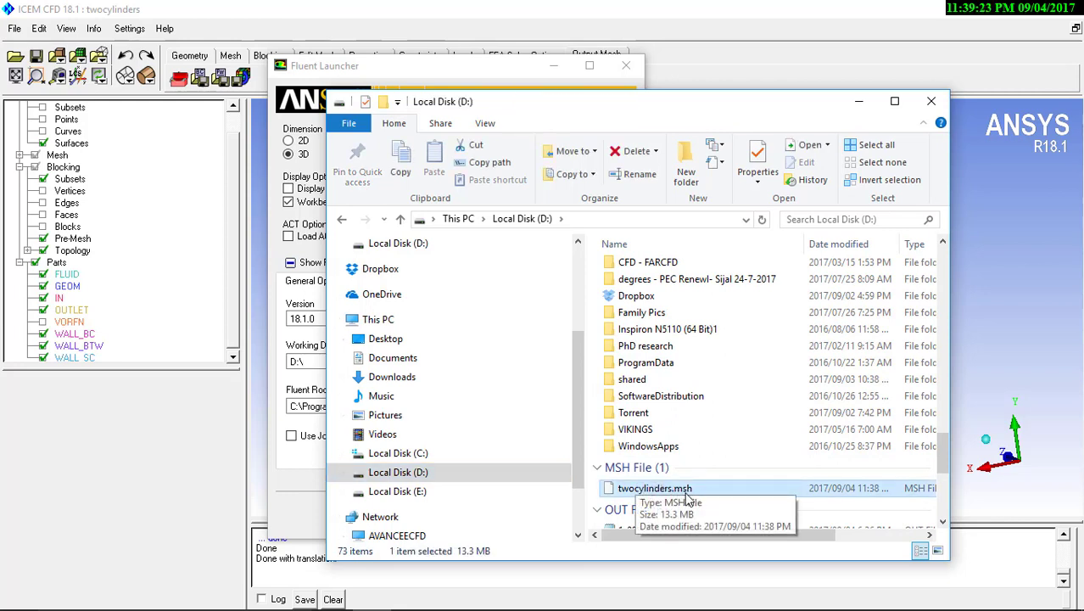
pyautogui.click(859, 102)
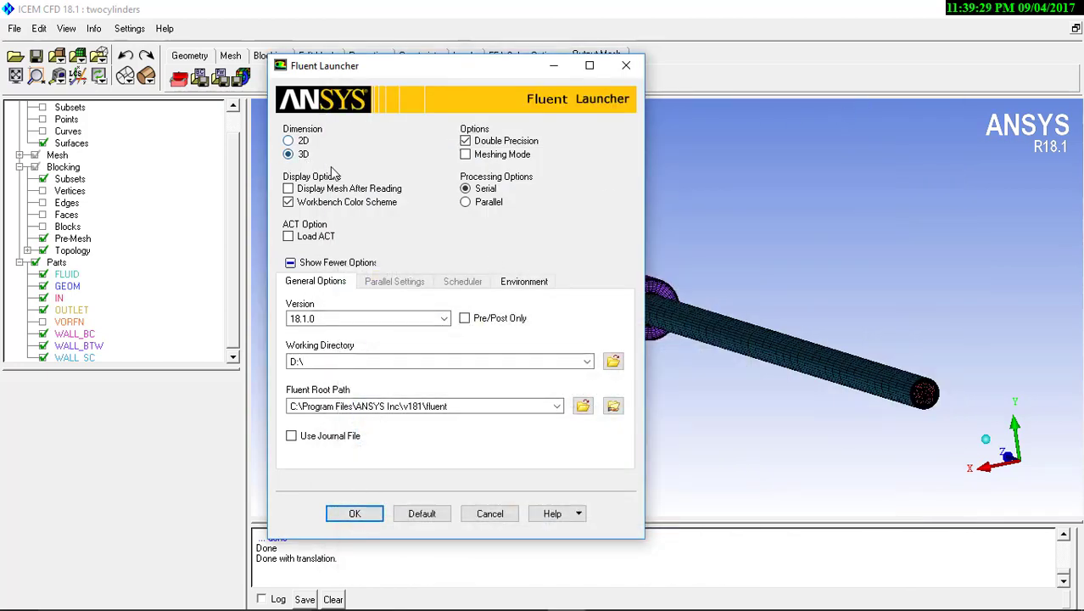
# Turn off double precision and start the 3D serial Fluent session
pyautogui.click(480, 141)
pyautogui.click(354, 514)
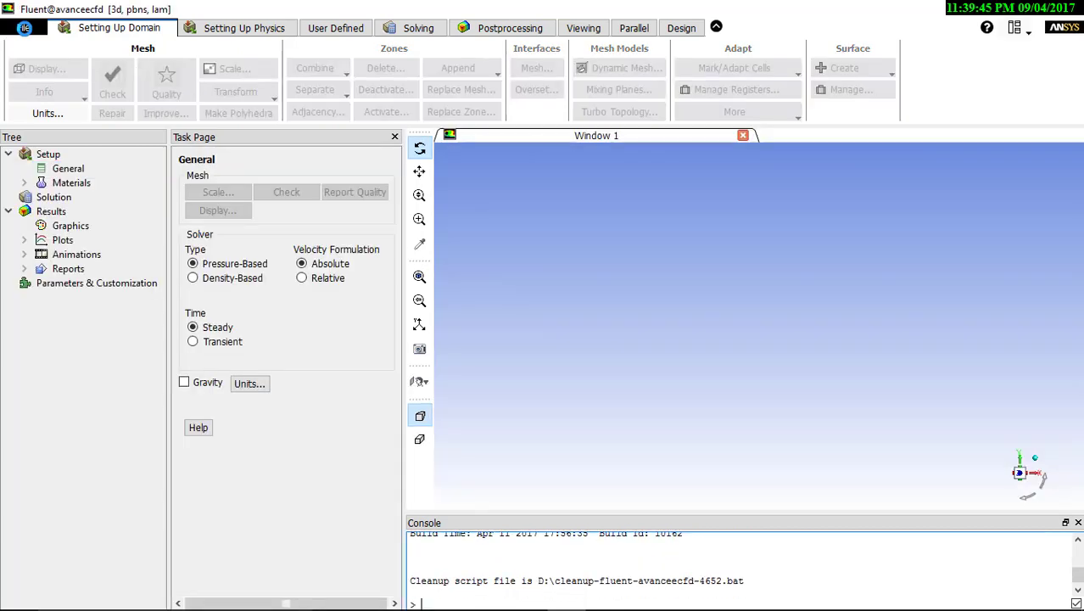
# Read the mesh file twocylinders.msh from D:\ into Fluent
pyautogui.click(24, 28)
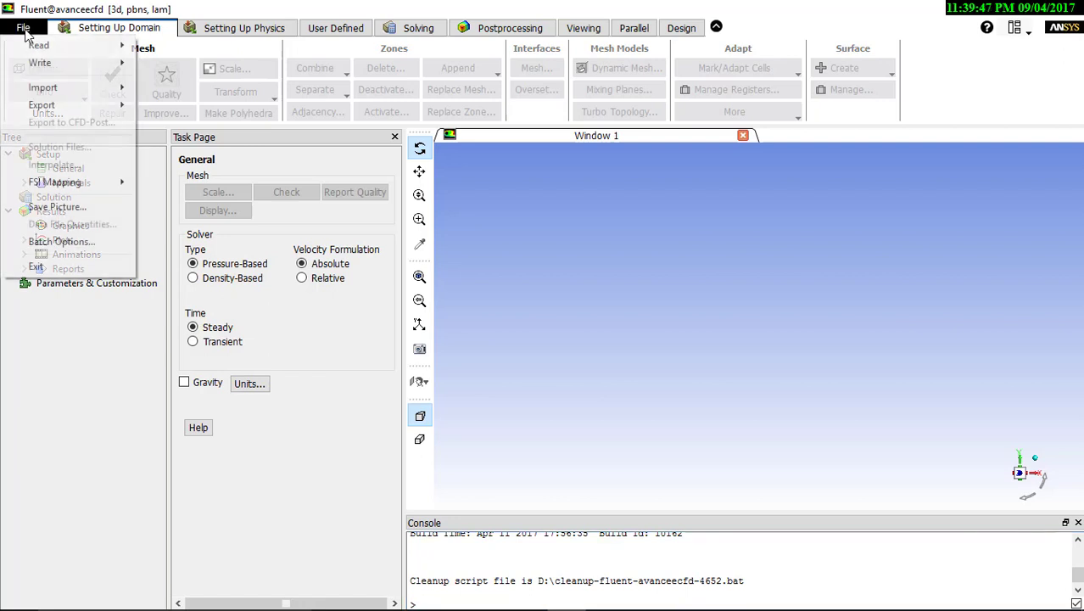
pyautogui.moveTo(35, 48)
pyautogui.click(144, 52)
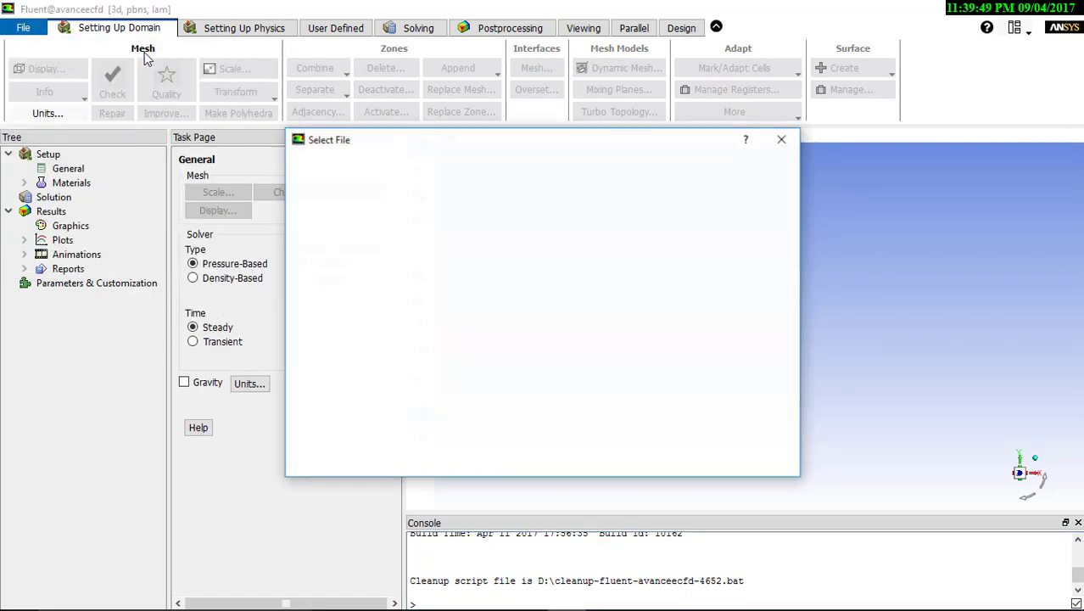
pyautogui.scroll(-2, 469, 299)
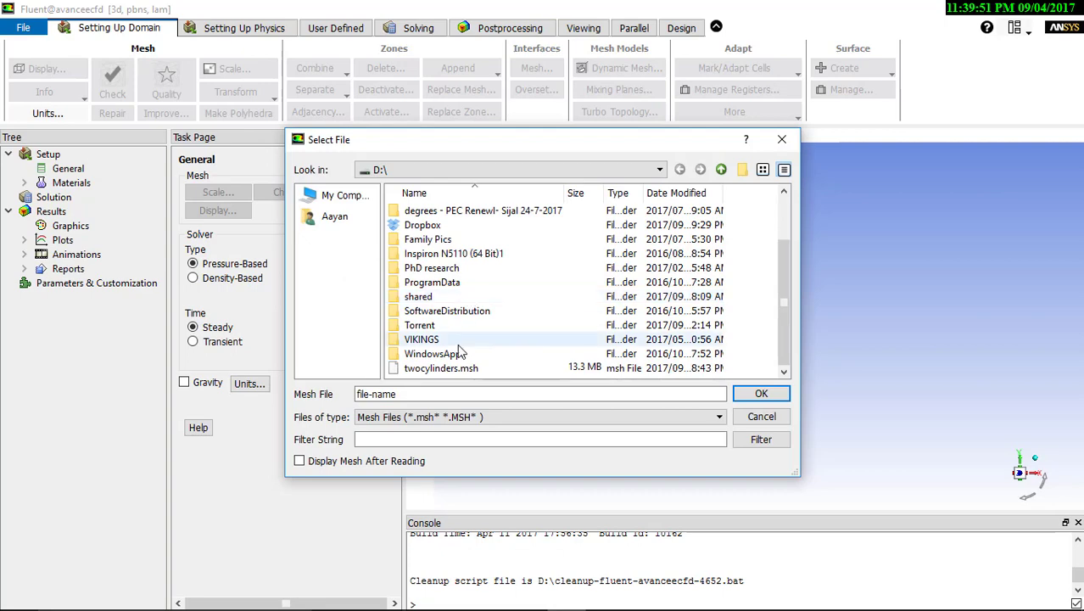
pyautogui.click(420, 369)
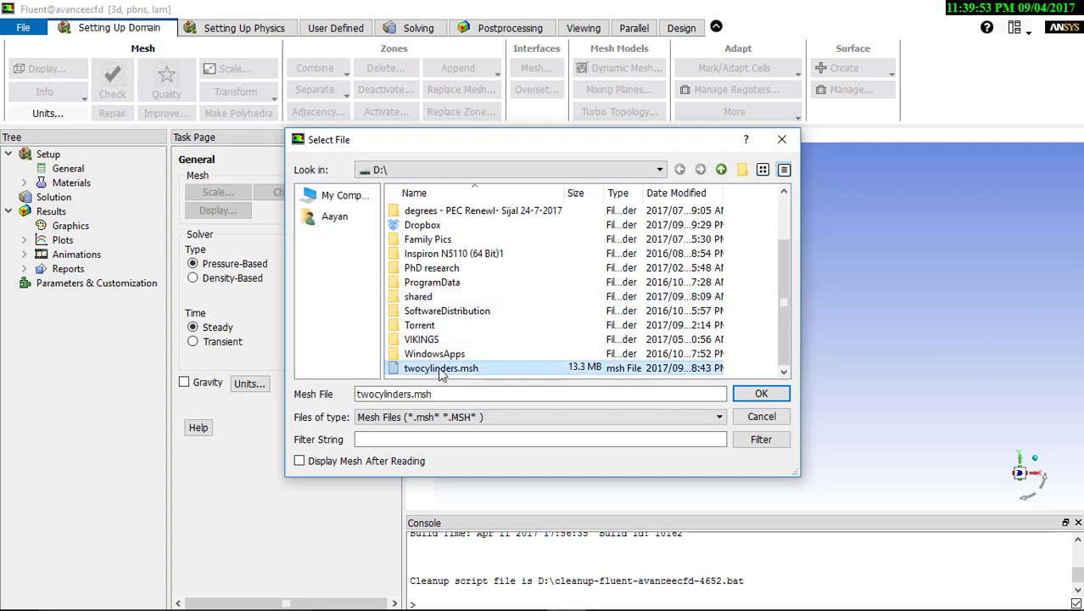
pyautogui.doubleClick(441, 370)
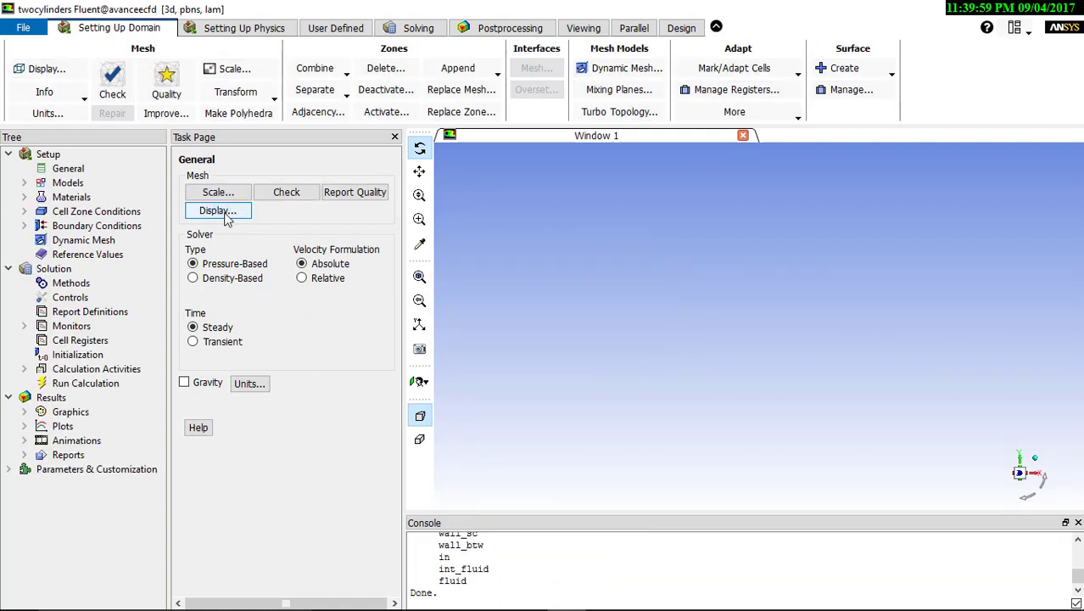
# Display the mesh of the in, outlet, wall_bc, wall_btw and wall_sc surfaces with edges only, faces switched off
pyautogui.click(218, 210)
pyautogui.click(317, 505)
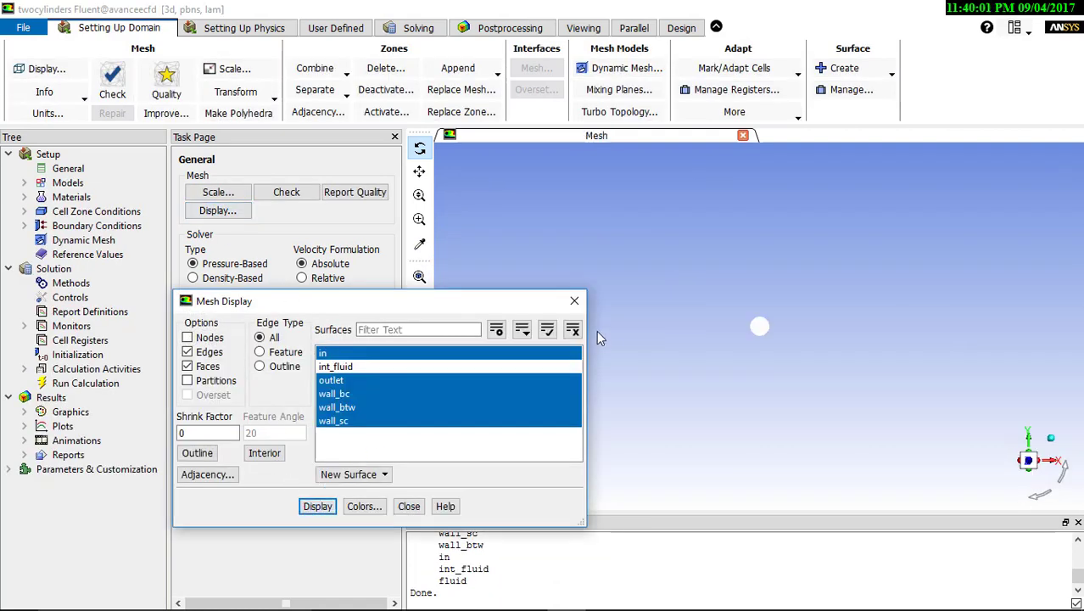
pyautogui.moveTo(527, 302); pyautogui.dragTo(414, 298)
pyautogui.moveTo(791, 339)
pyautogui.mouseDown()
pyautogui.moveTo(767, 350)
pyautogui.moveTo(845, 341)
pyautogui.moveTo(798, 348)
pyautogui.mouseUp()
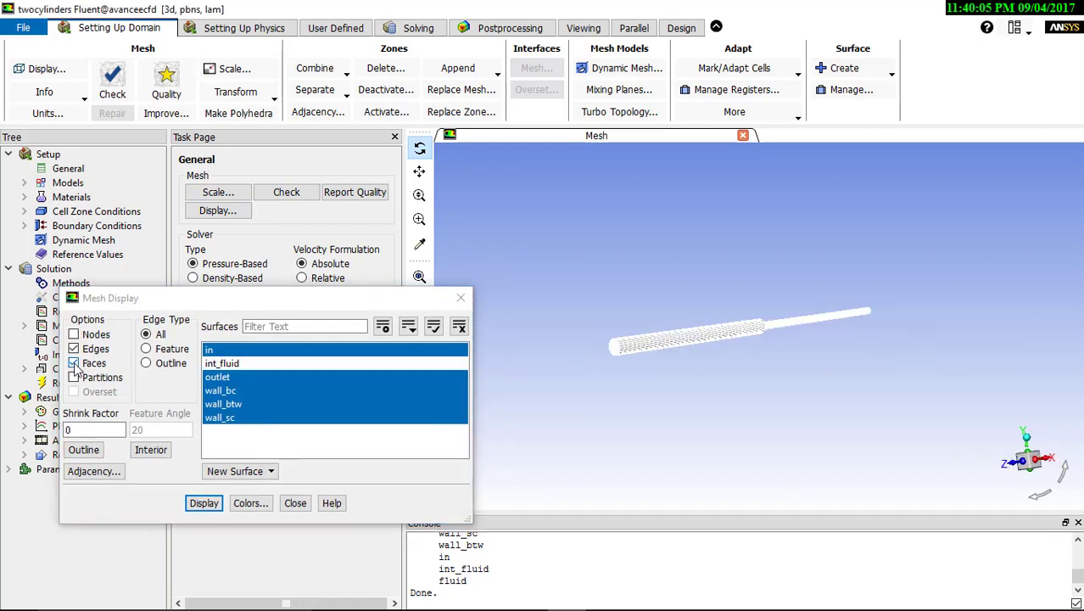
pyautogui.click(75, 362)
pyautogui.click(195, 501)
# Examine the wireframe mesh around the annular step between the large and small cylinders
pyautogui.moveTo(686, 269); pyautogui.dragTo(886, 416, button='middle')
pyautogui.moveTo(578, 218); pyautogui.dragTo(792, 370, button='middle')
pyautogui.moveTo(719, 272); pyautogui.dragTo(886, 410, button='middle')
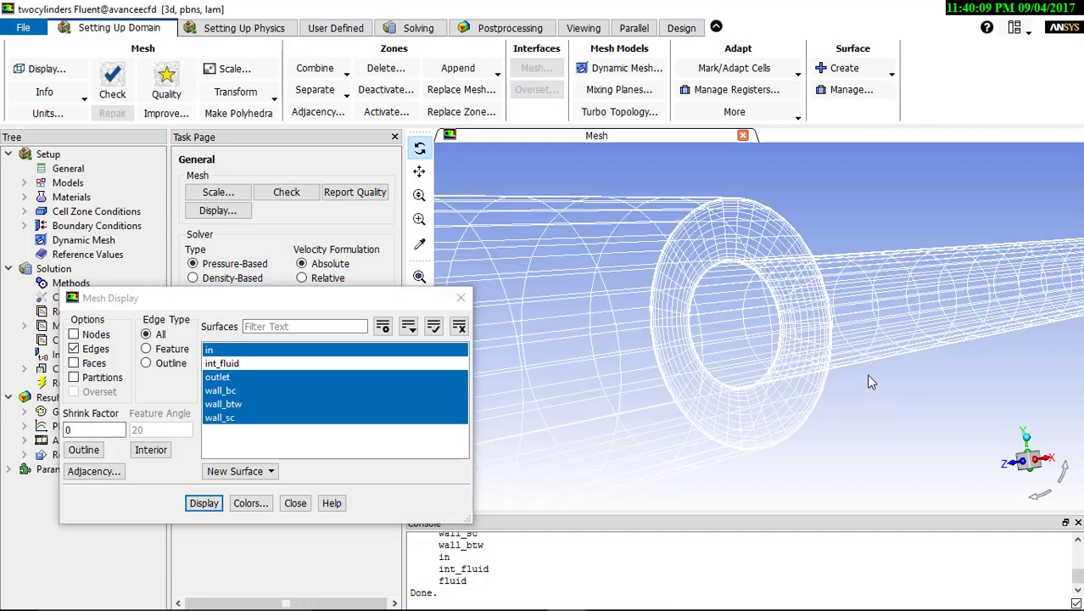
pyautogui.moveTo(868, 373)
pyautogui.mouseDown()
pyautogui.moveTo(637, 339)
pyautogui.moveTo(537, 384)
pyautogui.mouseUp()
pyautogui.scroll(-4, 829, 360)
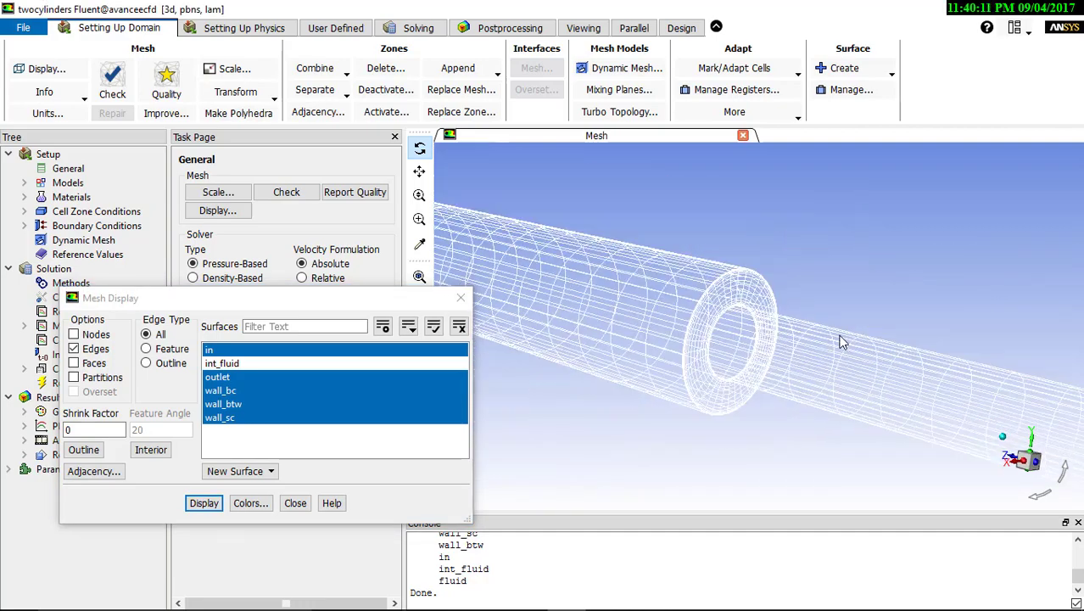
pyautogui.moveTo(940, 408); pyautogui.dragTo(760, 199, button='middle')
pyautogui.scroll(-3, 765, 322)
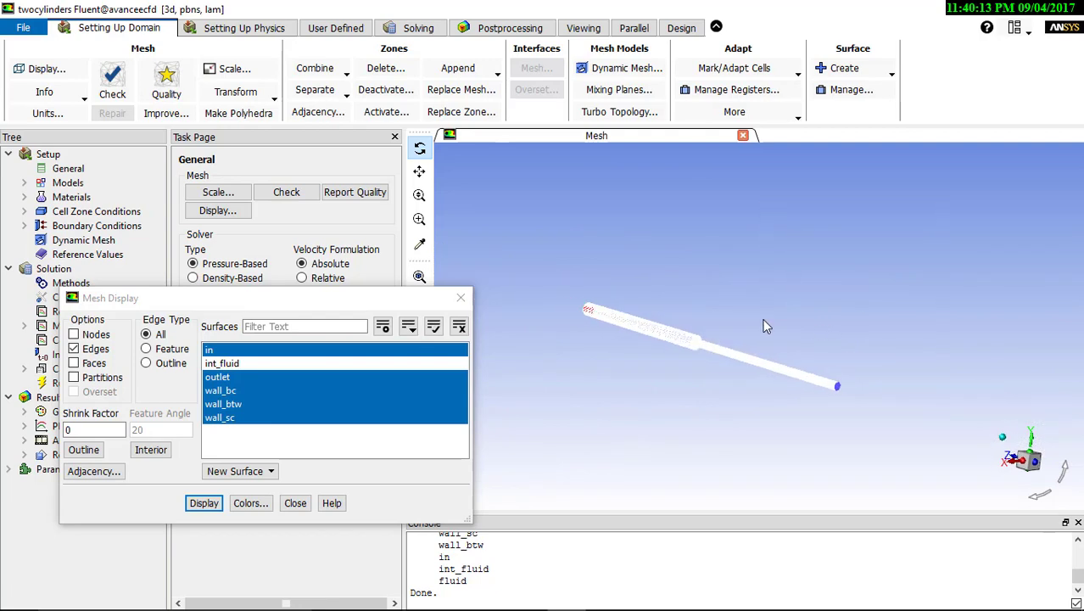
# Examine the O-grid mesh on the outlet face at the end of the small cylinder
pyautogui.moveTo(765, 323); pyautogui.dragTo(872, 460, button='middle')
pyautogui.moveTo(692, 199); pyautogui.dragTo(840, 330, button='middle')
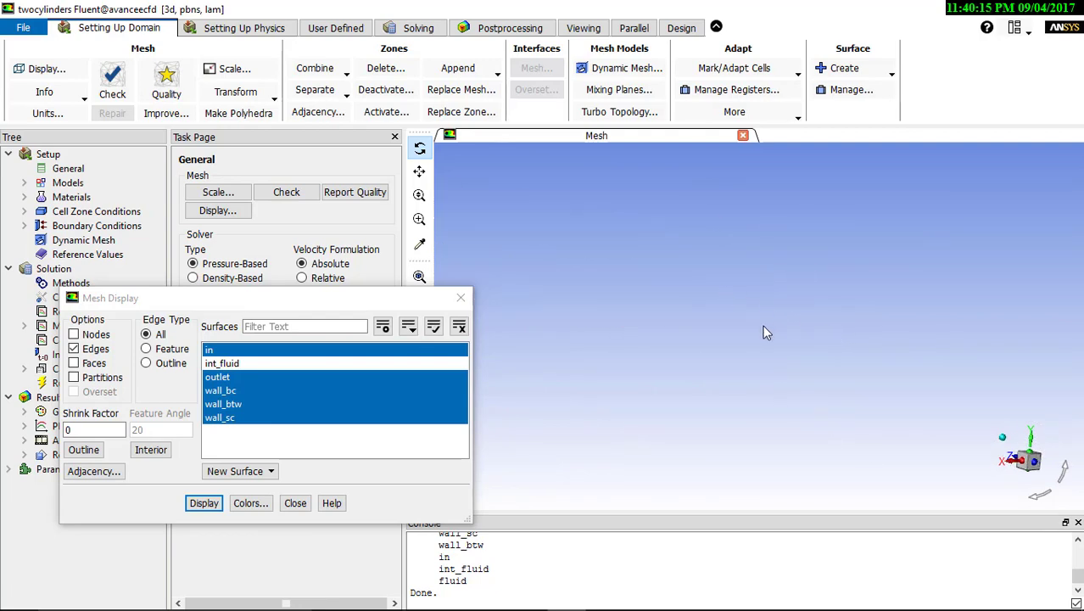
pyautogui.moveTo(762, 324); pyautogui.dragTo(705, 256, button='middle')
pyautogui.moveTo(727, 291); pyautogui.dragTo(689, 325)
pyautogui.moveTo(667, 312); pyautogui.dragTo(673, 269, button='middle')
pyautogui.click(419, 218)
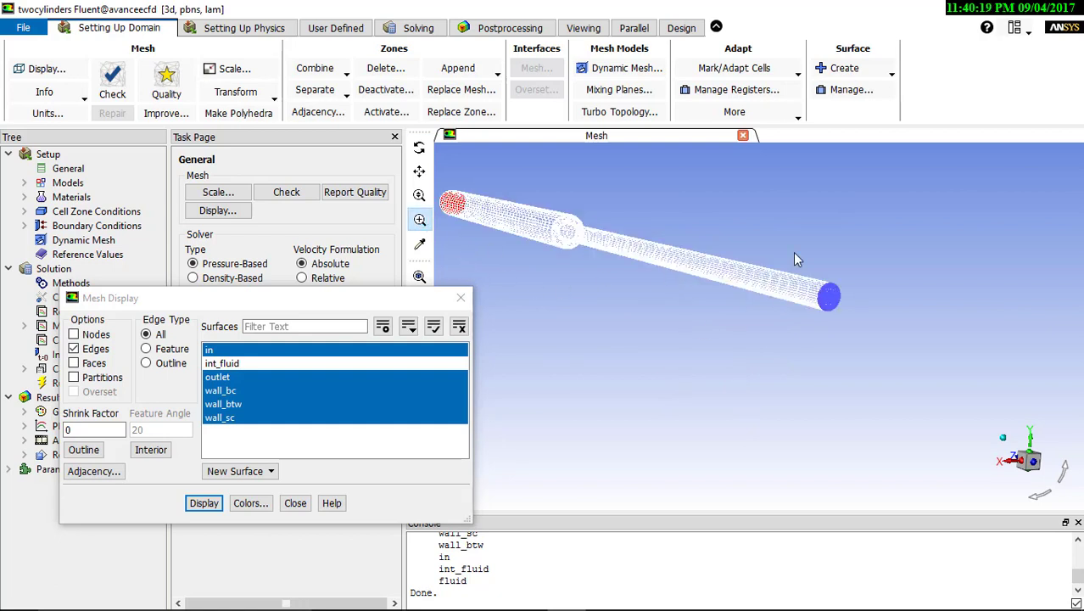
pyautogui.moveTo(793, 252)
pyautogui.mouseDown()
pyautogui.moveTo(831, 337)
pyautogui.moveTo(794, 268)
pyautogui.mouseUp()
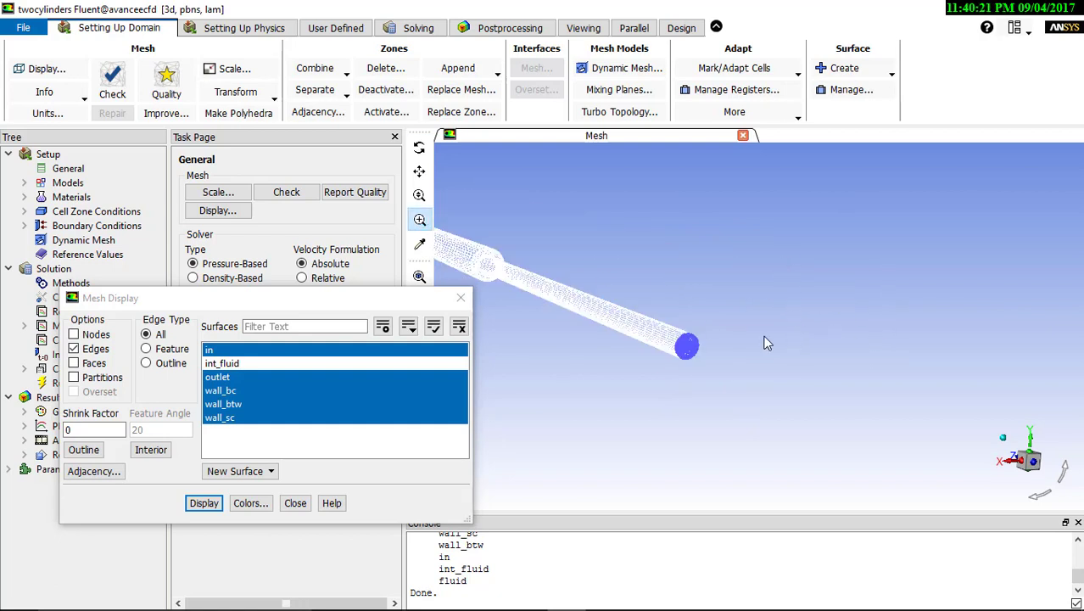
pyautogui.moveTo(547, 272); pyautogui.dragTo(807, 427)
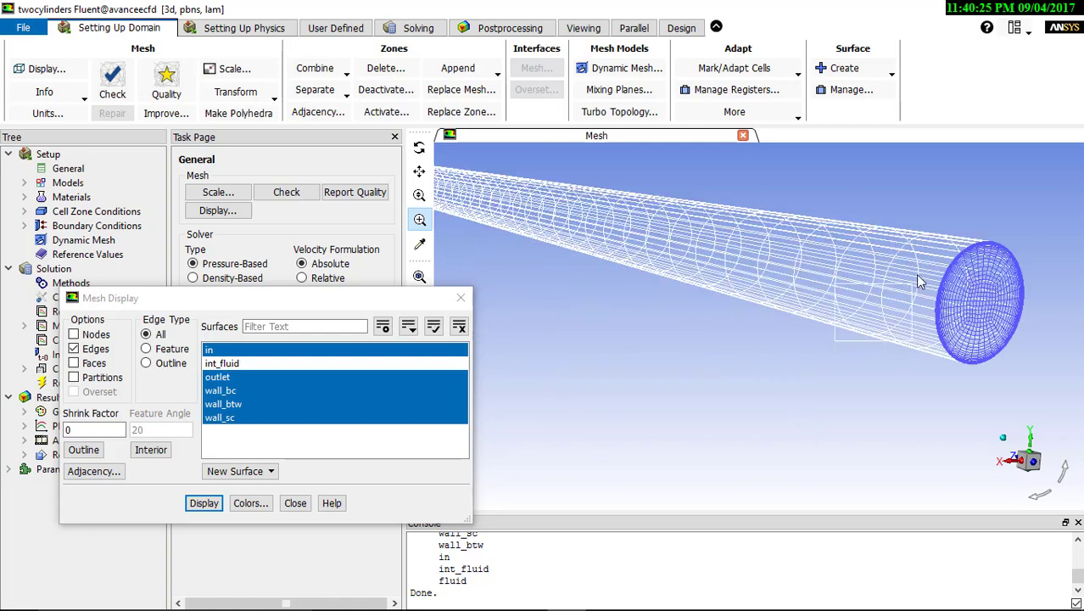
pyautogui.moveTo(916, 274); pyautogui.dragTo(931, 340)
pyautogui.moveTo(870, 301); pyautogui.dragTo(792, 289)
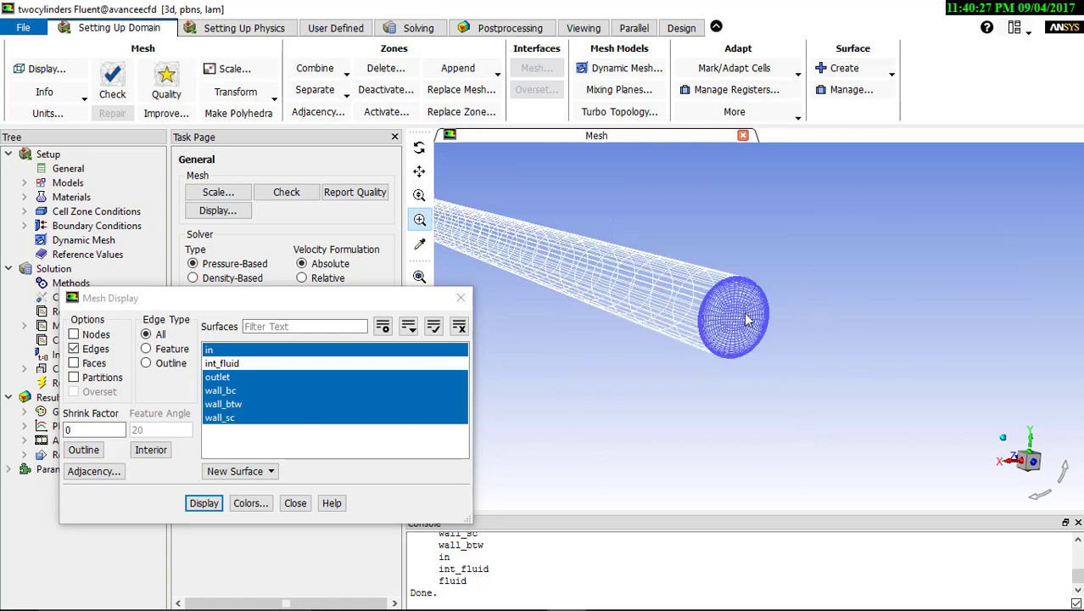
pyautogui.moveTo(609, 220); pyautogui.dragTo(865, 427)
pyautogui.click(420, 148)
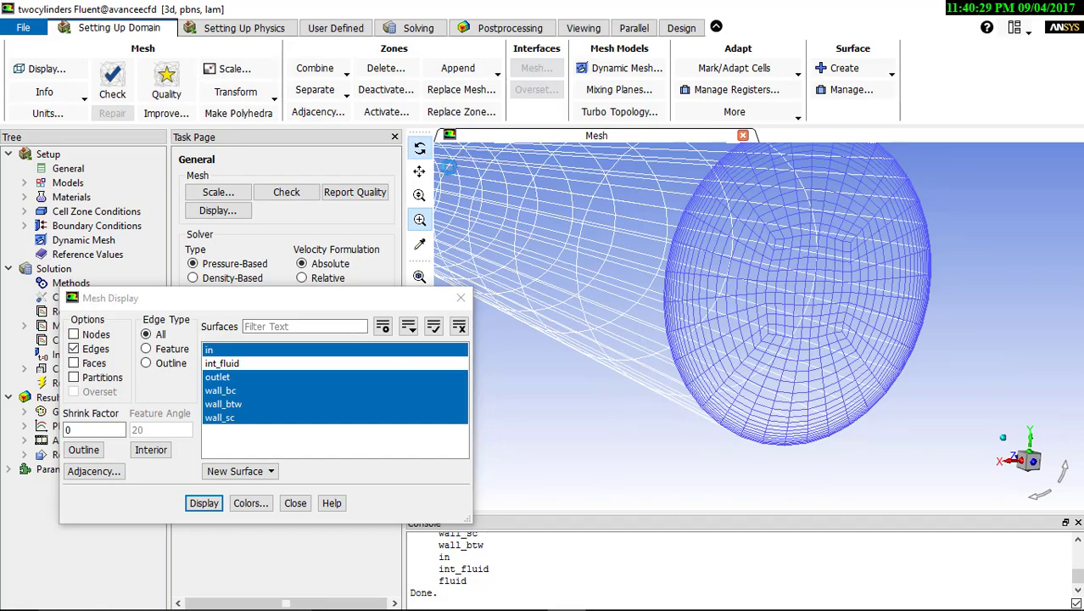
pyautogui.moveTo(840, 311); pyautogui.dragTo(855, 249)
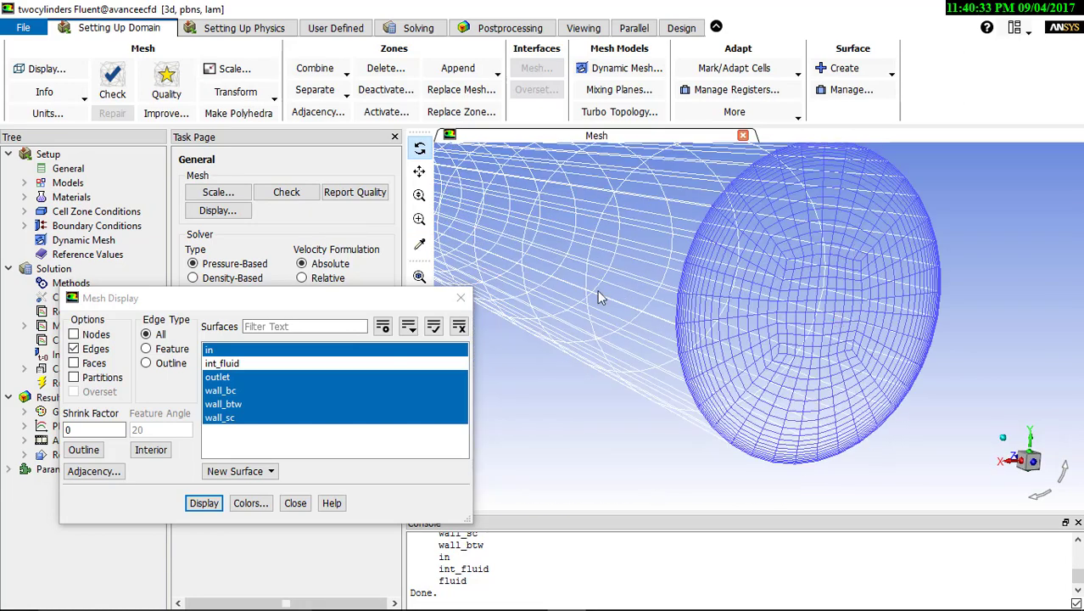
pyautogui.scroll(-5, 779, 381)
pyautogui.scroll(-3, 671, 288)
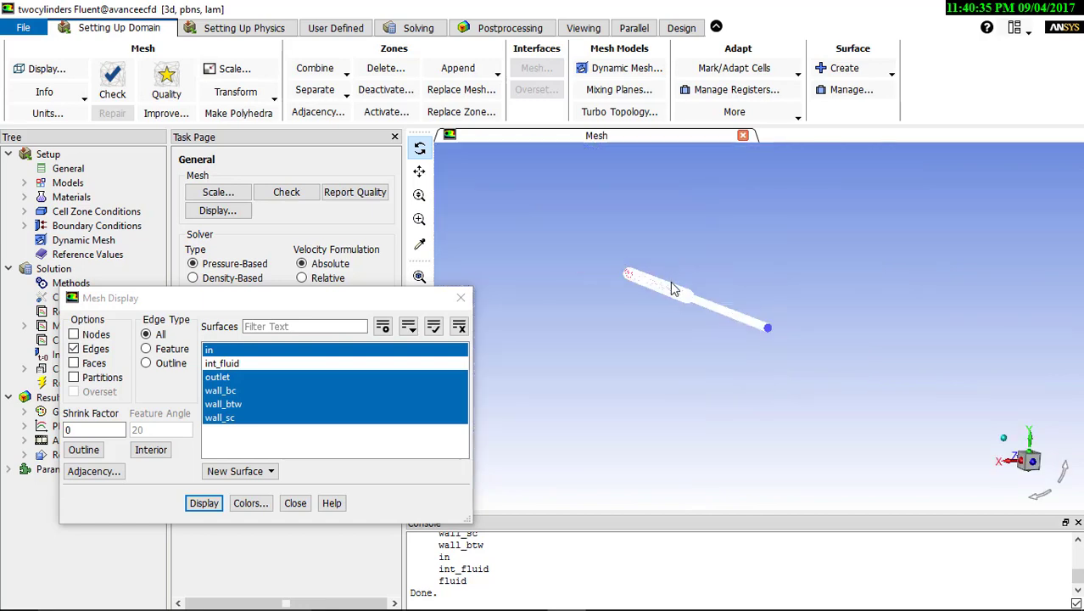